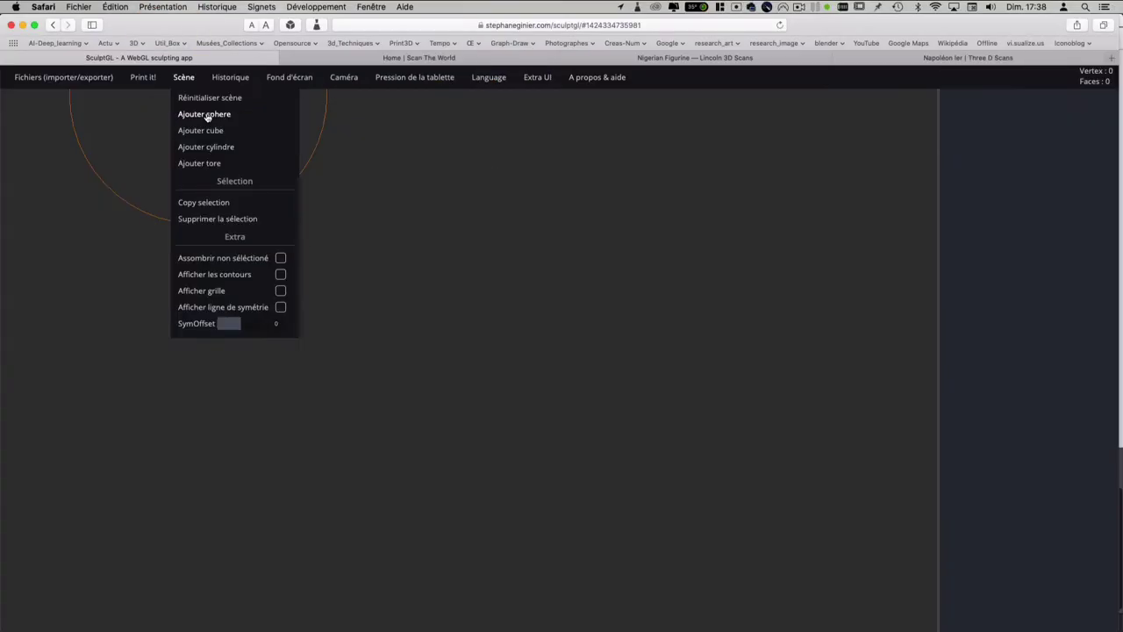
# Step: Add a fresh sphere and sculpt two mirrored curved ridges ending in bulges on its front
pyautogui.click(208, 115)
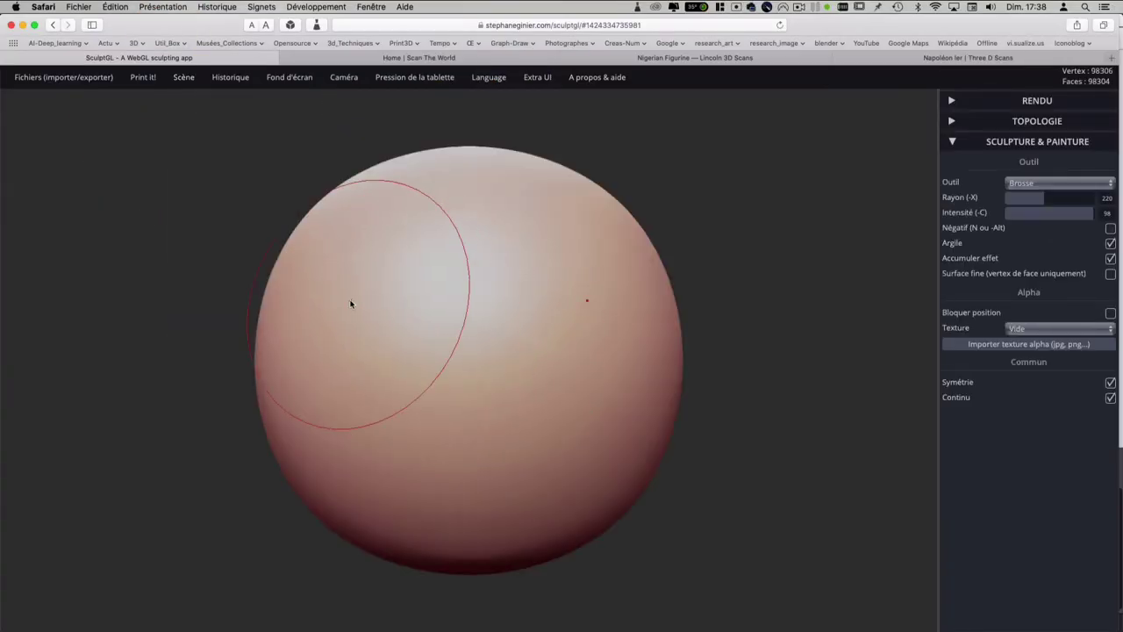
pyautogui.moveTo(230, 77)
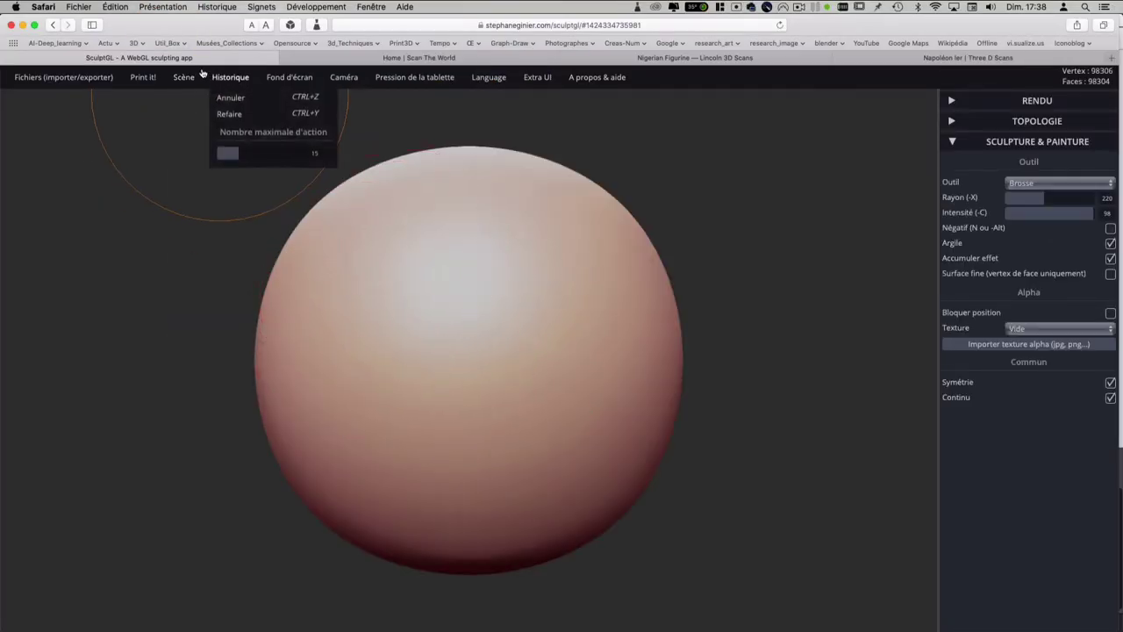
pyautogui.moveTo(411, 254)
pyautogui.mouseDown()
pyautogui.moveTo(373, 373)
pyautogui.moveTo(395, 408)
pyautogui.mouseUp()
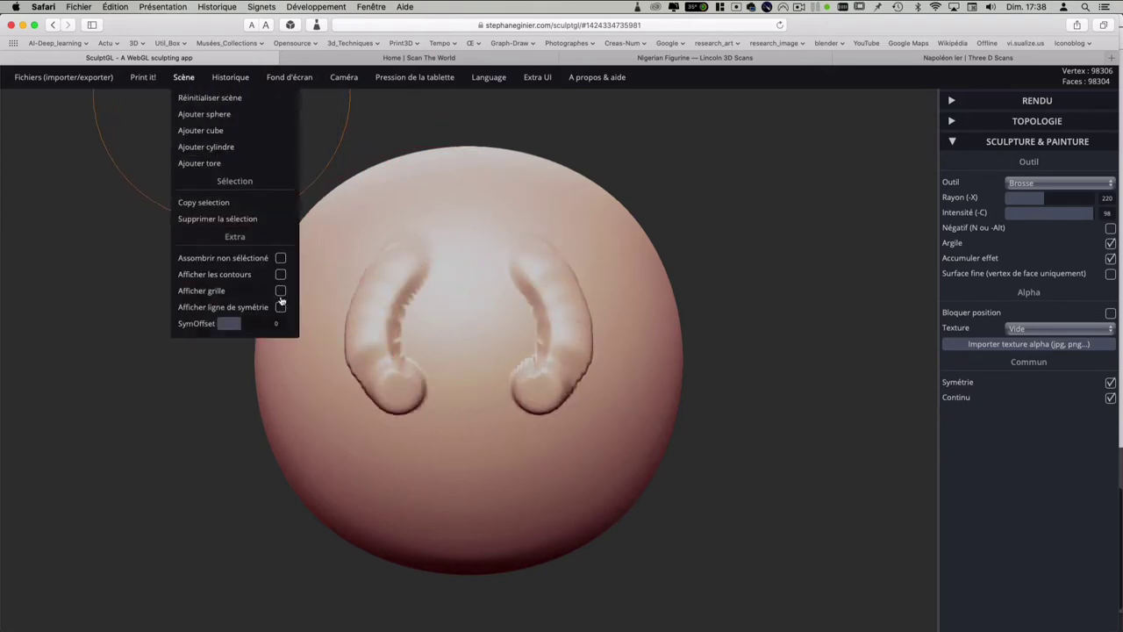
# Step: Show the symmetry line and sculpt mirrored clay strokes along the sphere's centre line
pyautogui.click(280, 306)
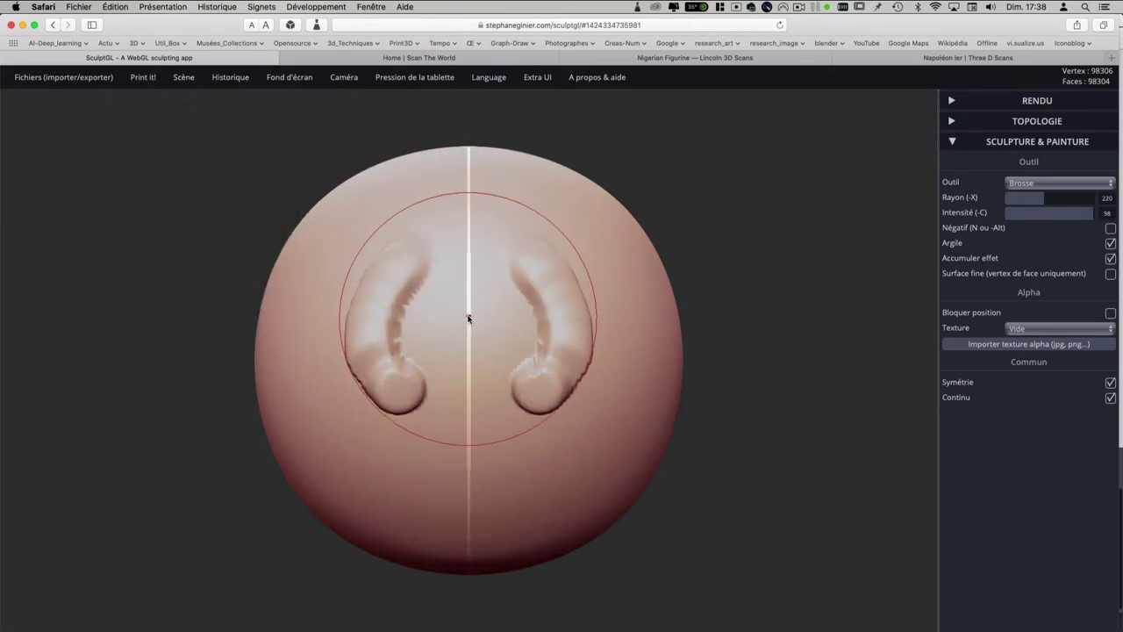
pyautogui.moveTo(469, 318); pyautogui.dragTo(470, 186)
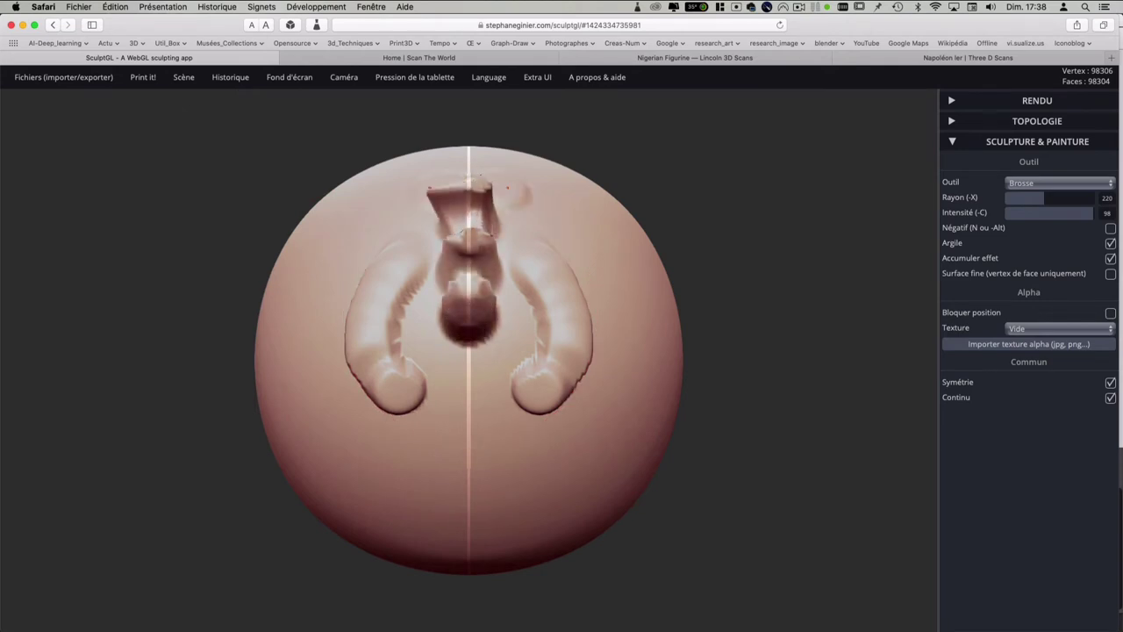
pyautogui.moveTo(405, 210); pyautogui.dragTo(470, 435)
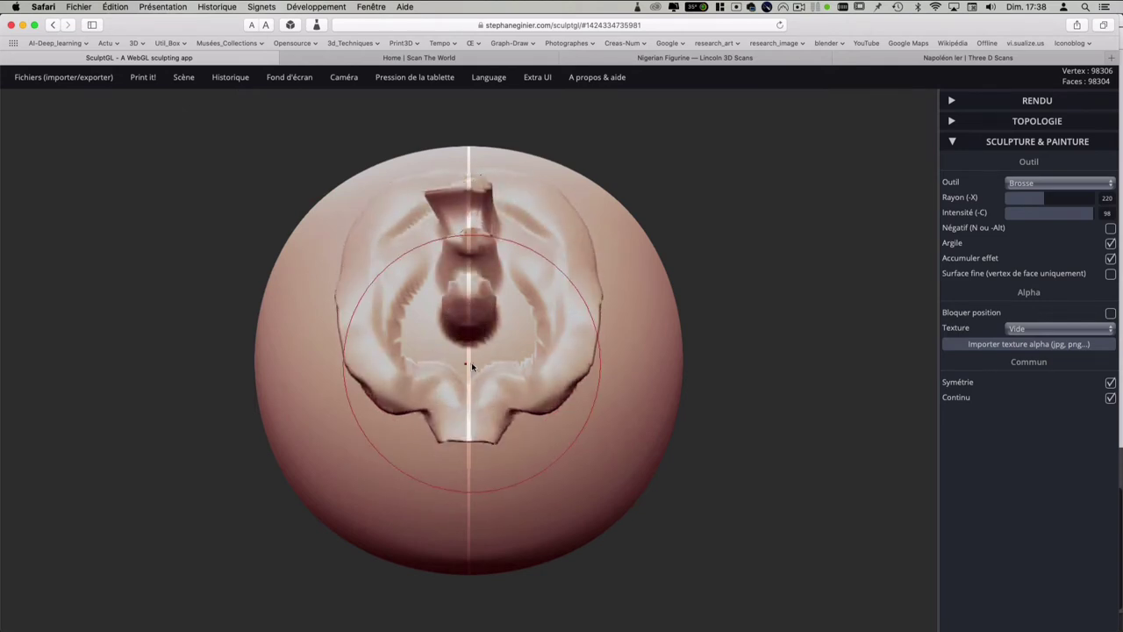
# Step: Switch to Lisser with radius 271 and smooth the central head region and side ridges
pyautogui.click(1059, 183)
pyautogui.click(1035, 195)
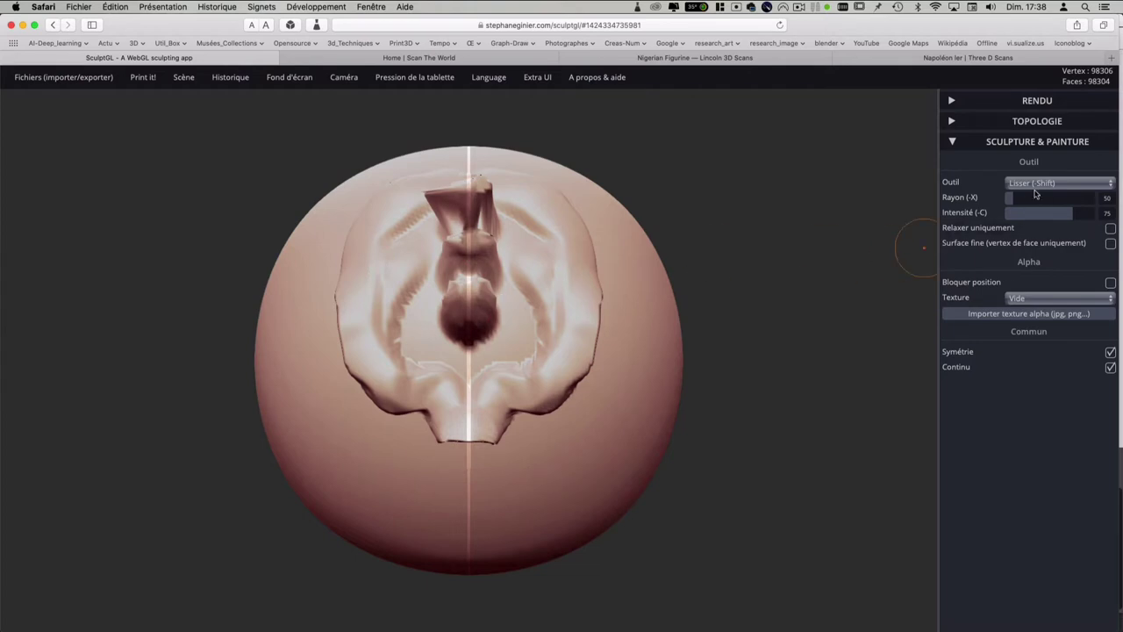
pyautogui.moveTo(1035, 196); pyautogui.dragTo(1053, 196)
pyautogui.moveTo(469, 193)
pyautogui.mouseDown()
pyautogui.moveTo(469, 333)
pyautogui.moveTo(406, 289)
pyautogui.mouseUp()
pyautogui.moveTo(459, 377); pyautogui.dragTo(470, 422)
pyautogui.moveTo(387, 395)
pyautogui.mouseDown()
pyautogui.moveTo(344, 263)
pyautogui.moveTo(364, 395)
pyautogui.mouseUp()
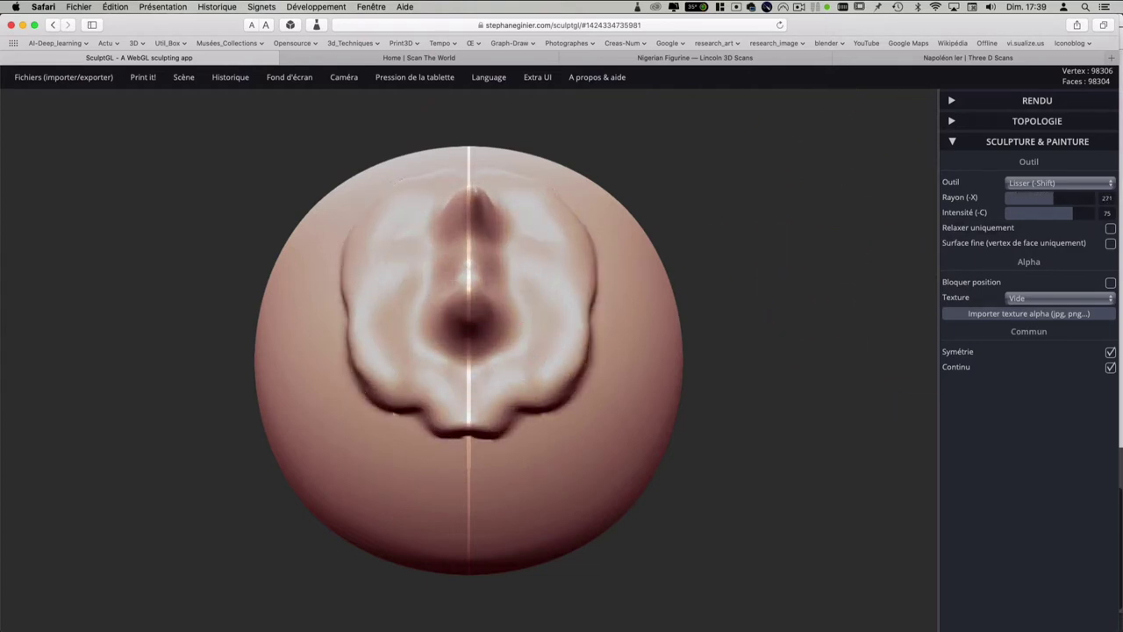
pyautogui.keyDown('shift'); pyautogui.moveTo(544, 395); pyautogui.dragTo(561, 438); pyautogui.keyUp('shift')
pyautogui.keyDown('shift'); pyautogui.moveTo(465, 412); pyautogui.dragTo(469, 456); pyautogui.keyUp('shift')
pyautogui.keyDown('shift'); pyautogui.moveTo(553, 316); pyautogui.dragTo(553, 412); pyautogui.keyUp('shift')
pyautogui.keyDown('shift'); pyautogui.moveTo(469, 193); pyautogui.dragTo(469, 254); pyautogui.keyUp('shift')
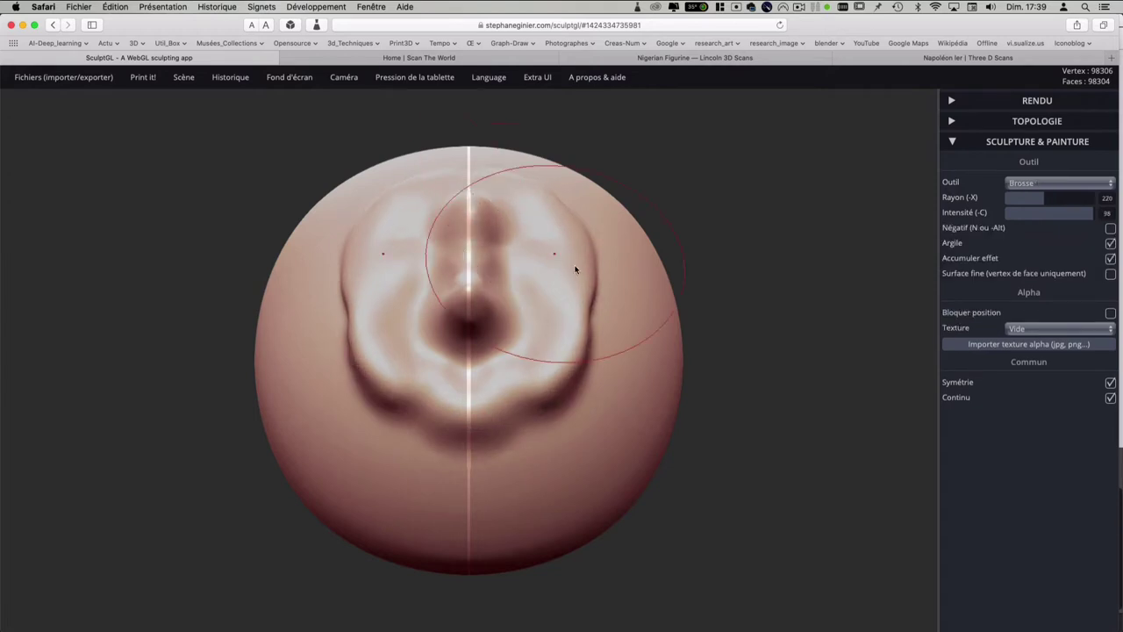
# Step: Turn off symmetry and sculpt a smoothed bulge on the sphere's right side
pyautogui.moveTo(561, 313); pyautogui.dragTo(514, 351, button='right')
pyautogui.keyDown('shift'); pyautogui.moveTo(474, 263); pyautogui.dragTo(491, 188); pyautogui.keyUp('shift')
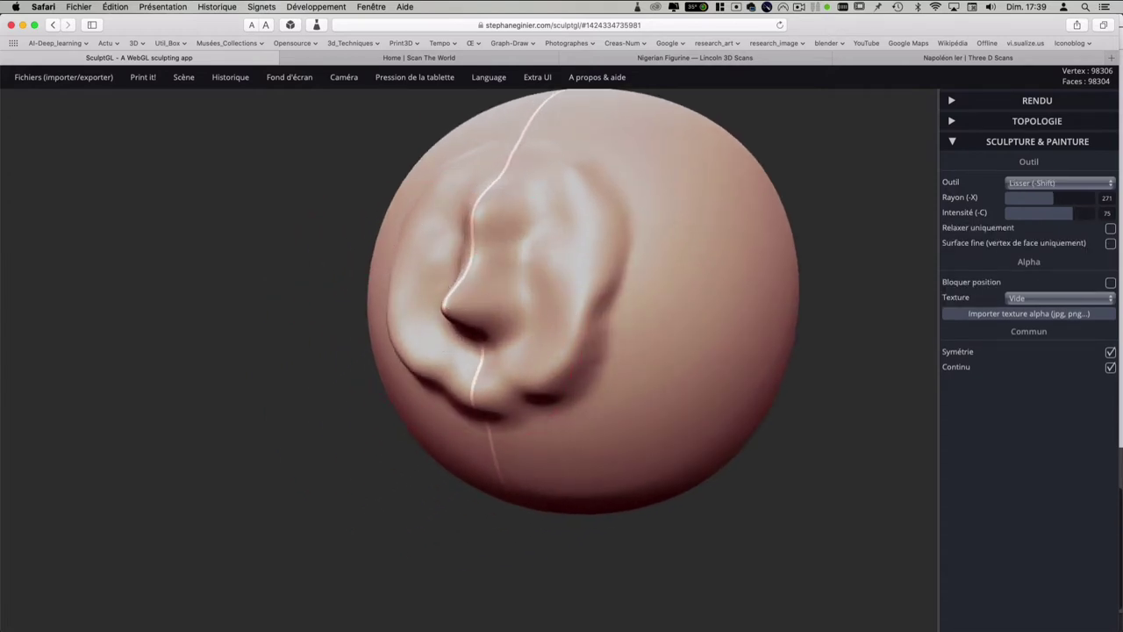
pyautogui.click(183, 77)
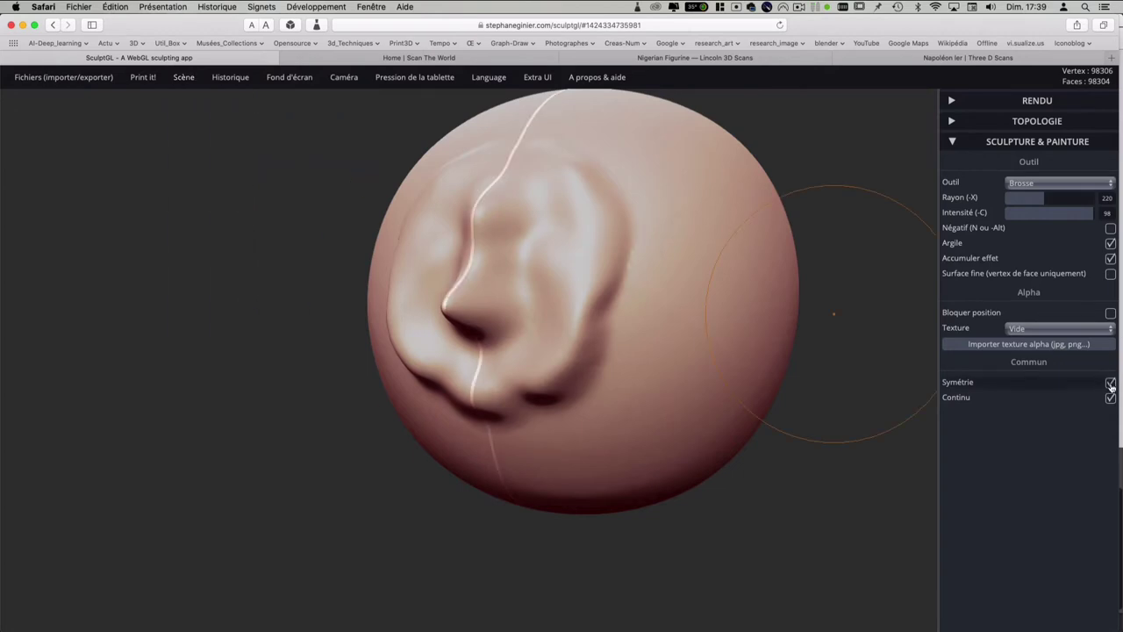
pyautogui.click(1111, 384)
pyautogui.moveTo(709, 268); pyautogui.dragTo(693, 316)
pyautogui.moveTo(659, 226)
pyautogui.keyDown('shift'); pyautogui.mouseDown()
pyautogui.moveTo(676, 333)
pyautogui.moveTo(700, 307)
pyautogui.mouseUp(); pyautogui.keyUp('shift')
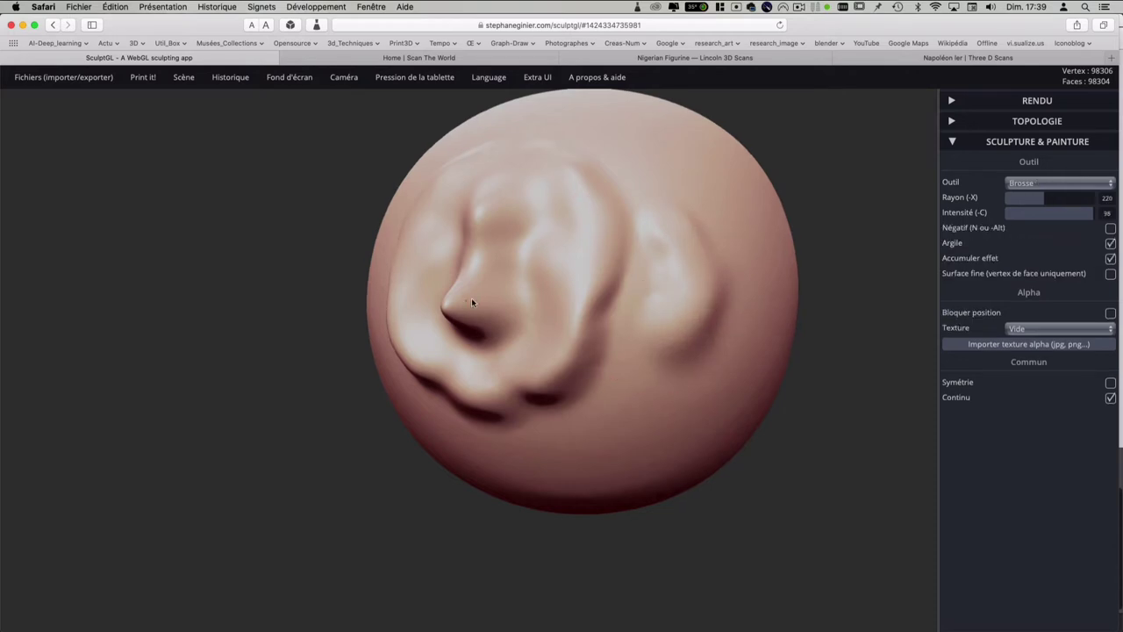
# Step: Re-enable symmetry and add mirrored bulges at the lower and upper left and right
pyautogui.press('f')
pyautogui.click(1111, 382)
pyautogui.moveTo(312, 368); pyautogui.dragTo(281, 383)
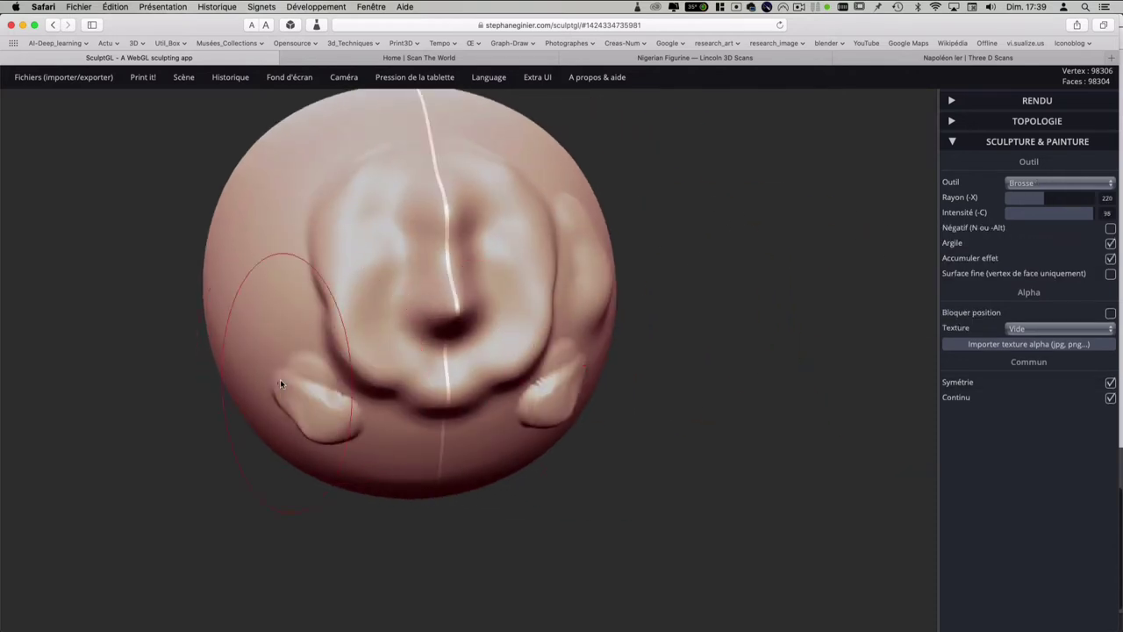
pyautogui.moveTo(293, 274)
pyautogui.mouseDown()
pyautogui.moveTo(275, 263)
pyautogui.moveTo(289, 404)
pyautogui.moveTo(205, 340)
pyautogui.mouseUp()
# Step: Show the floor grid and orbit to inspect the head in profile and from the front
pyautogui.click(183, 77)
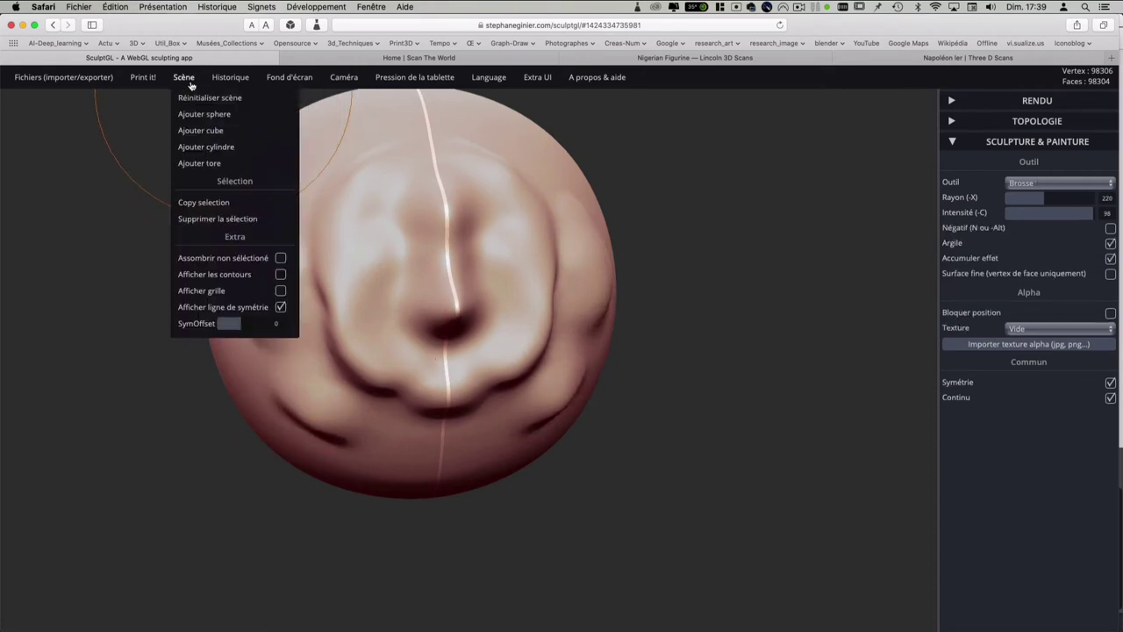
pyautogui.click(280, 289)
pyautogui.moveTo(441, 326); pyautogui.dragTo(500, 334, button='right')
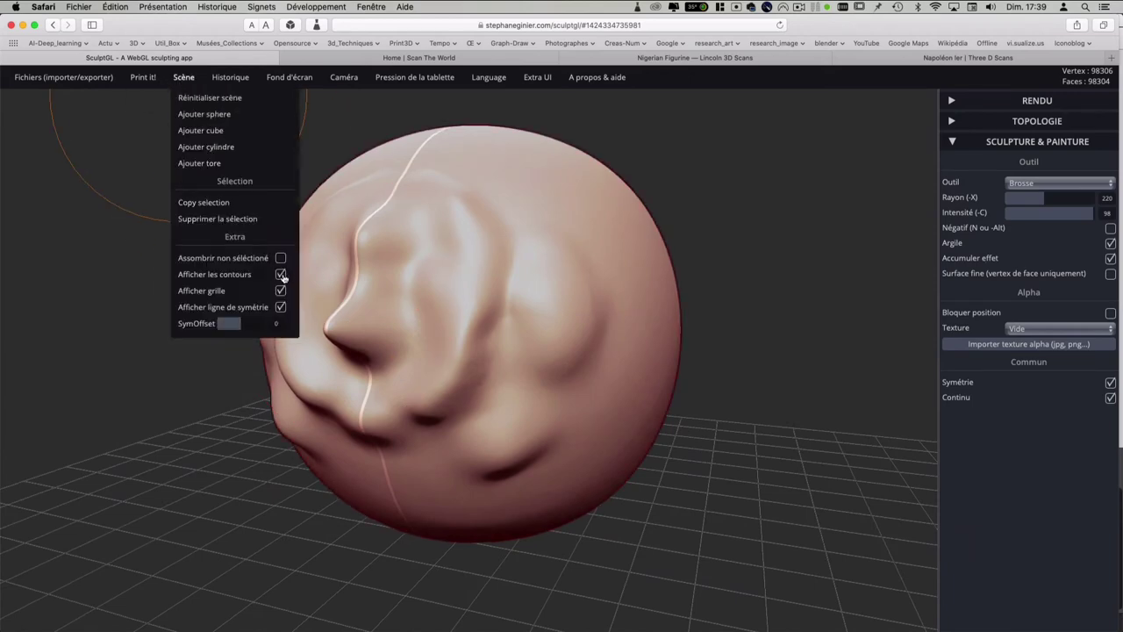
pyautogui.moveTo(298, 281); pyautogui.dragTo(608, 234, button='right')
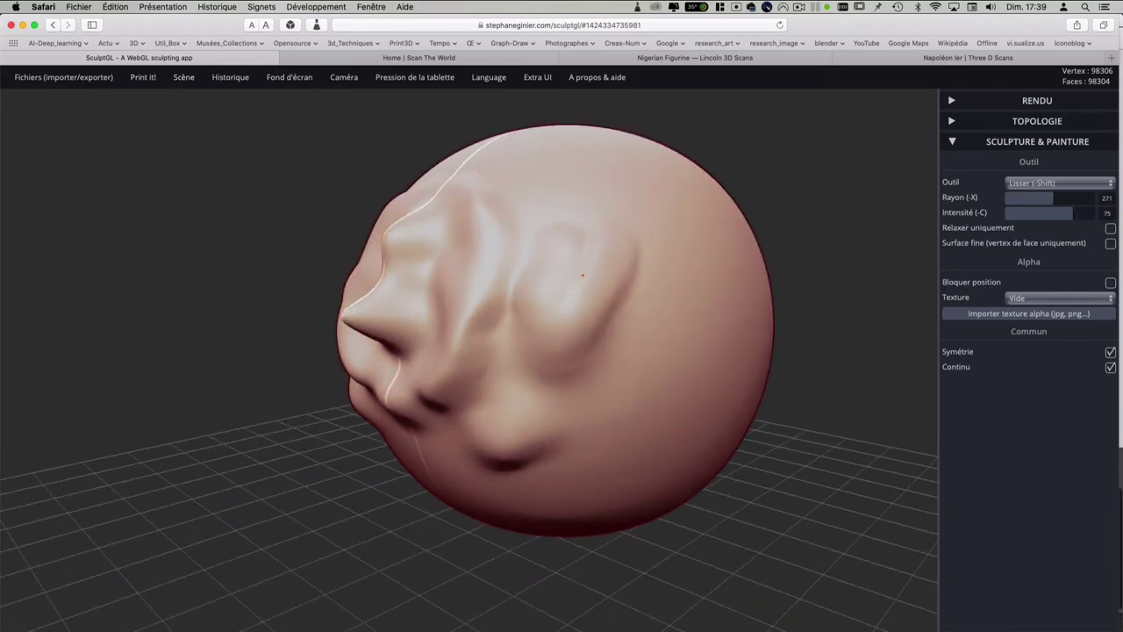
pyautogui.moveTo(369, 275); pyautogui.dragTo(694, 246, button='right')
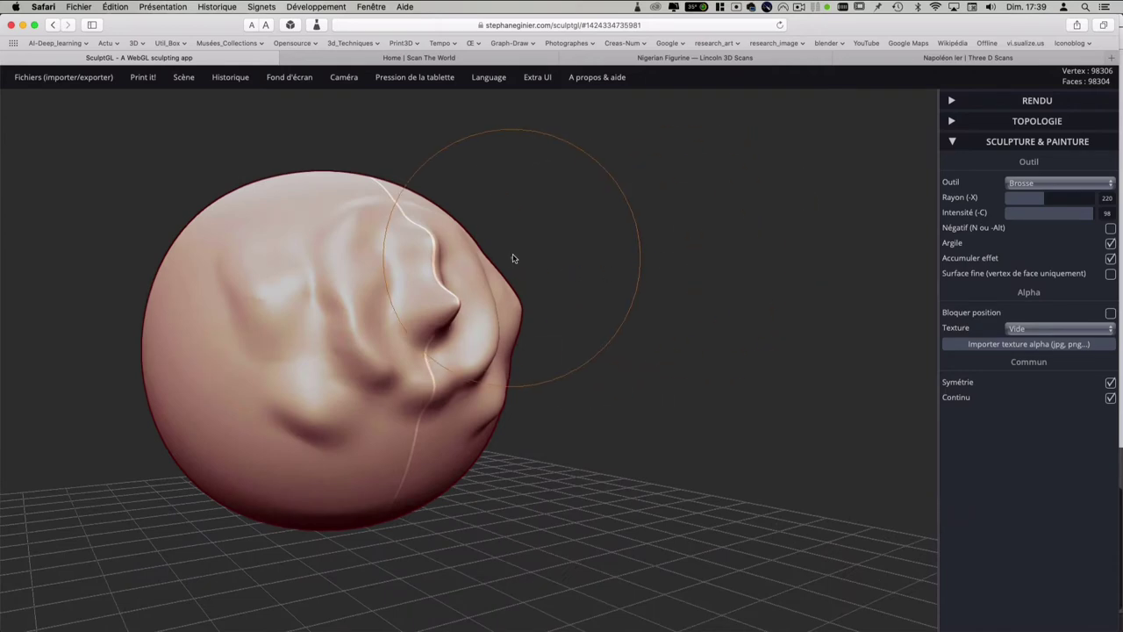
pyautogui.moveTo(514, 255); pyautogui.dragTo(413, 141, button='right')
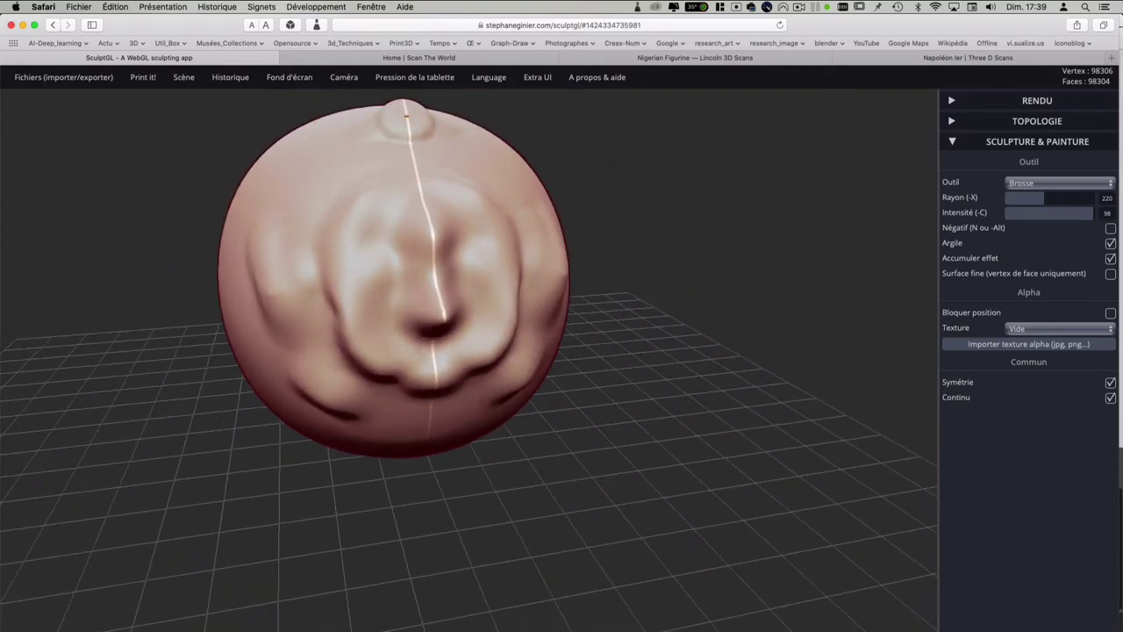
pyautogui.moveTo(403, 123); pyautogui.dragTo(484, 168)
# Step: Sculpt a horn, a top bulge and a right-side ridge onto the head
pyautogui.moveTo(484, 168)
pyautogui.mouseDown(button='right')
pyautogui.moveTo(510, 171)
pyautogui.moveTo(503, 348)
pyautogui.moveTo(368, 451)
pyautogui.moveTo(472, 264)
pyautogui.mouseUp(button='right')
pyautogui.moveTo(472, 264); pyautogui.dragTo(487, 141)
pyautogui.moveTo(579, 184)
pyautogui.mouseDown()
pyautogui.moveTo(571, 351)
pyautogui.moveTo(640, 272)
pyautogui.moveTo(622, 306)
pyautogui.moveTo(552, 351)
pyautogui.moveTo(487, 149)
pyautogui.mouseUp()
pyautogui.moveTo(487, 149)
pyautogui.mouseDown(button='right')
pyautogui.moveTo(652, 207)
pyautogui.moveTo(438, 170)
pyautogui.mouseUp(button='right')
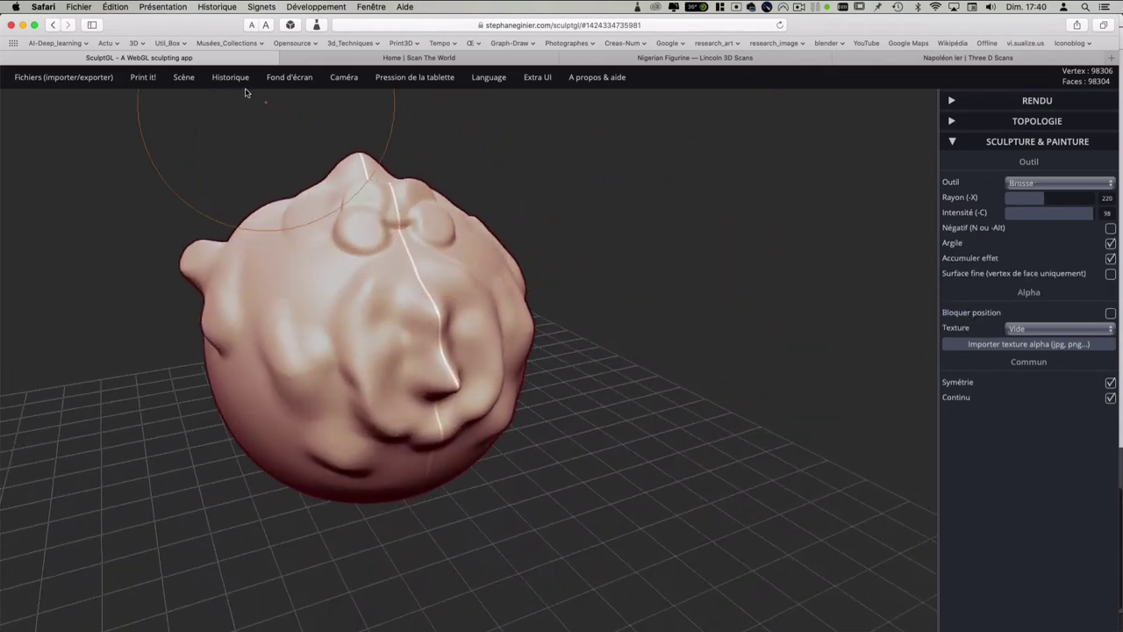
# Step: Enable Assombrir non sélectionné and deselect the head so it shows dimmed
pyautogui.click(280, 258)
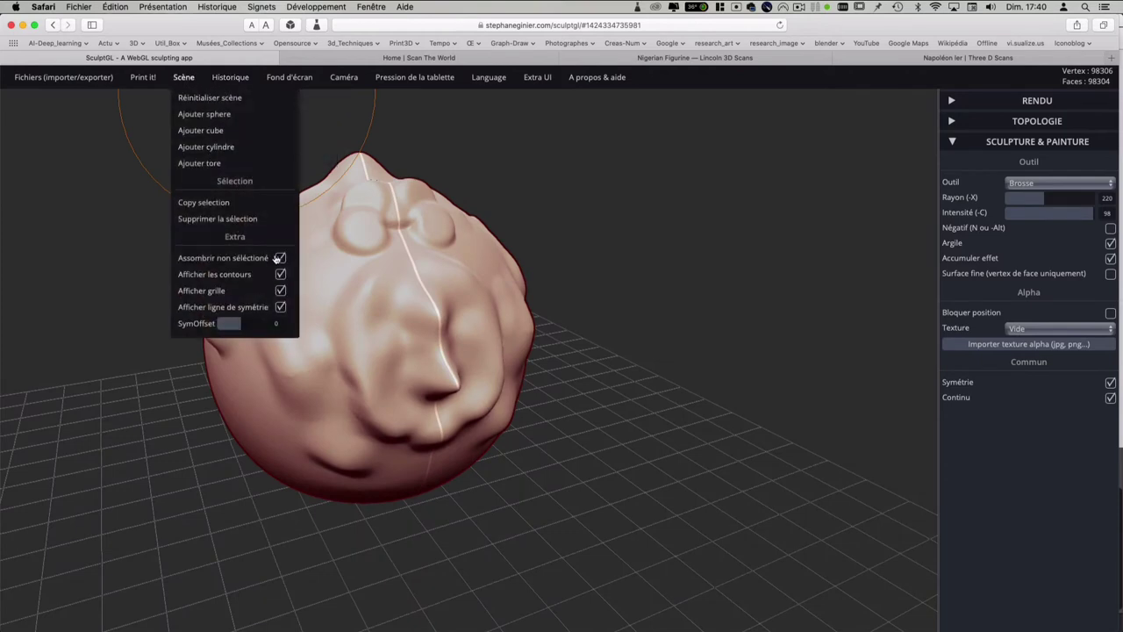
pyautogui.click(289, 203)
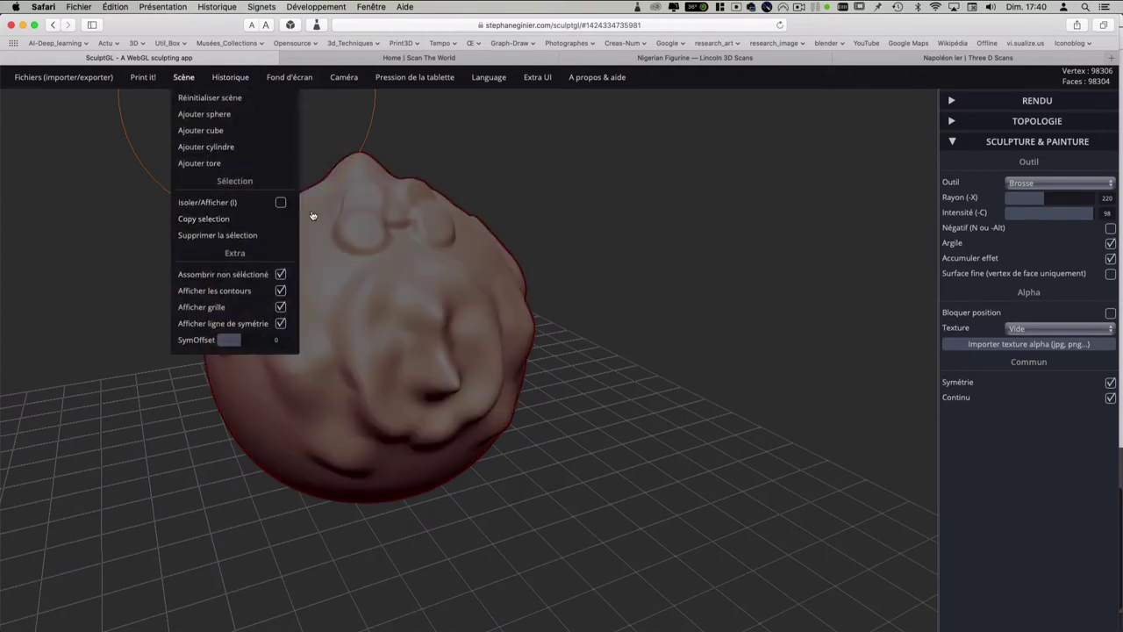
pyautogui.click(1046, 330)
pyautogui.click(1044, 330)
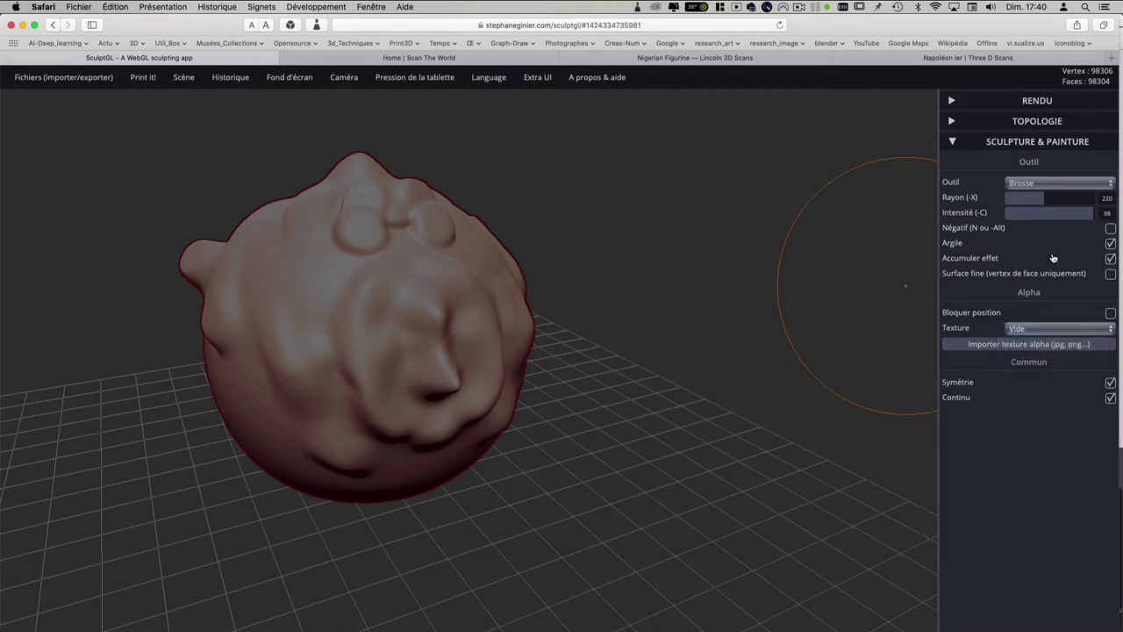
# Step: With Transformer, move the head right, then duplicate it and slide the copy left
pyautogui.click(1053, 182)
pyautogui.click(1055, 312)
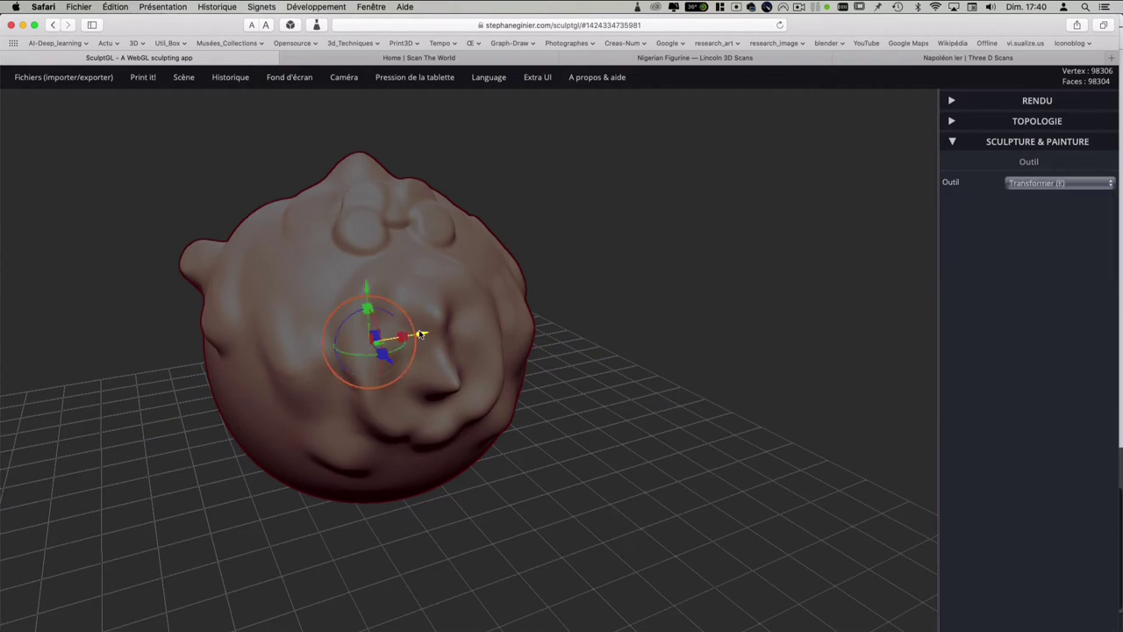
pyautogui.moveTo(416, 332); pyautogui.dragTo(713, 316)
pyautogui.click(183, 77)
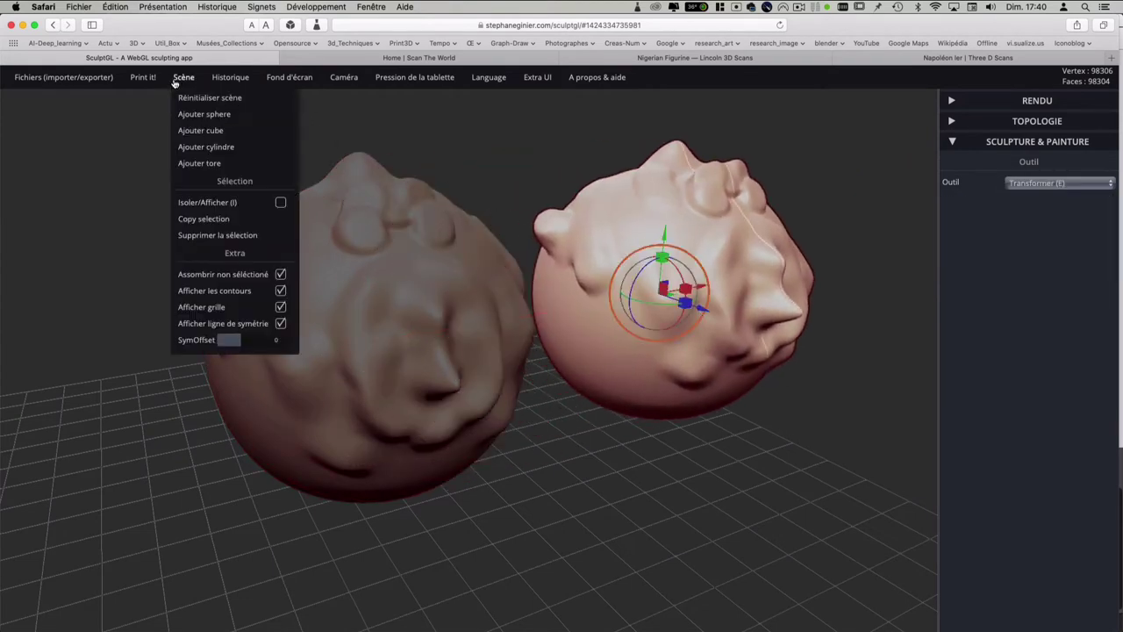
pyautogui.click(204, 218)
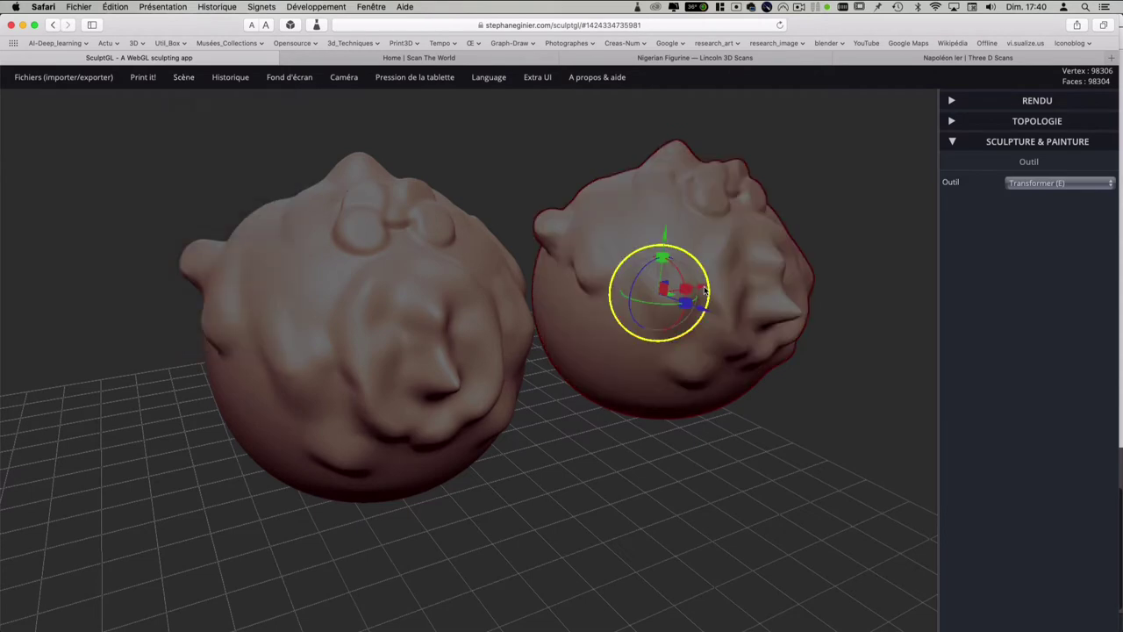
pyautogui.moveTo(688, 292)
pyautogui.mouseDown()
pyautogui.moveTo(171, 318)
pyautogui.moveTo(98, 331)
pyautogui.mouseUp()
pyautogui.moveTo(98, 332); pyautogui.dragTo(357, 291, button='right')
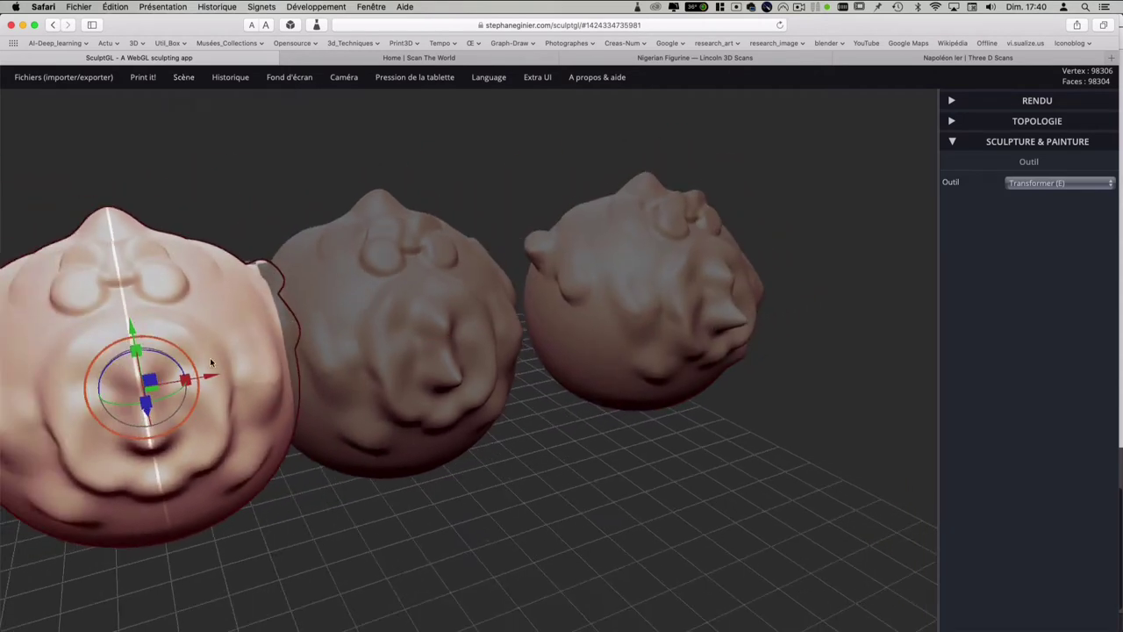
pyautogui.moveTo(213, 363); pyautogui.dragTo(138, 387)
# Step: Toggle off dimming, switch back to Brosse and select the heads in turn
pyautogui.click(184, 77)
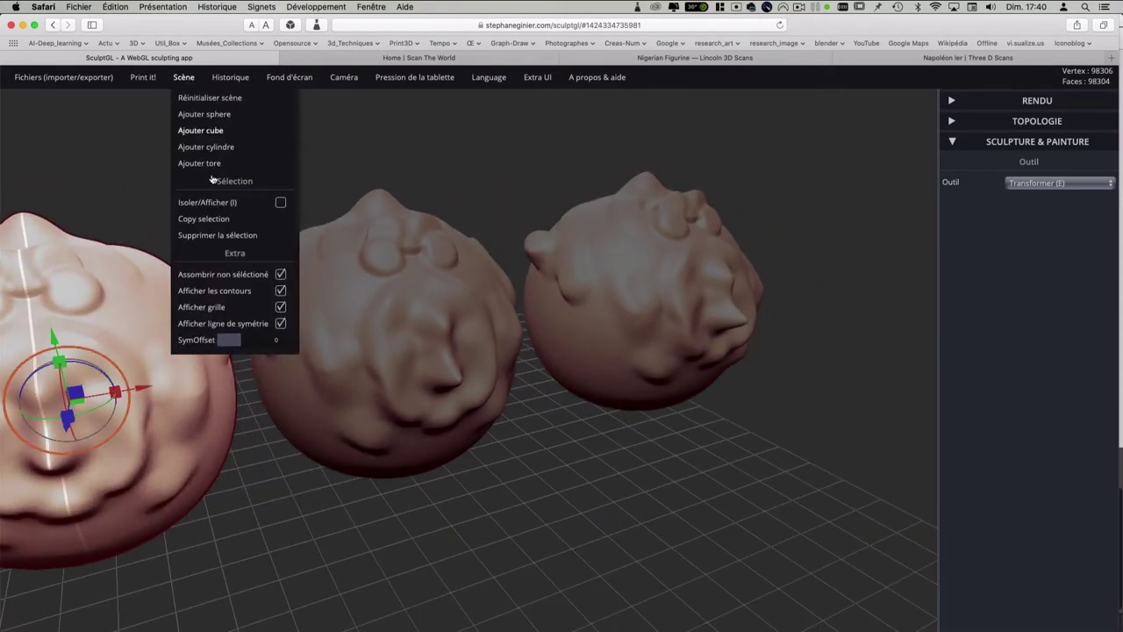
pyautogui.click(280, 275)
pyautogui.click(380, 296)
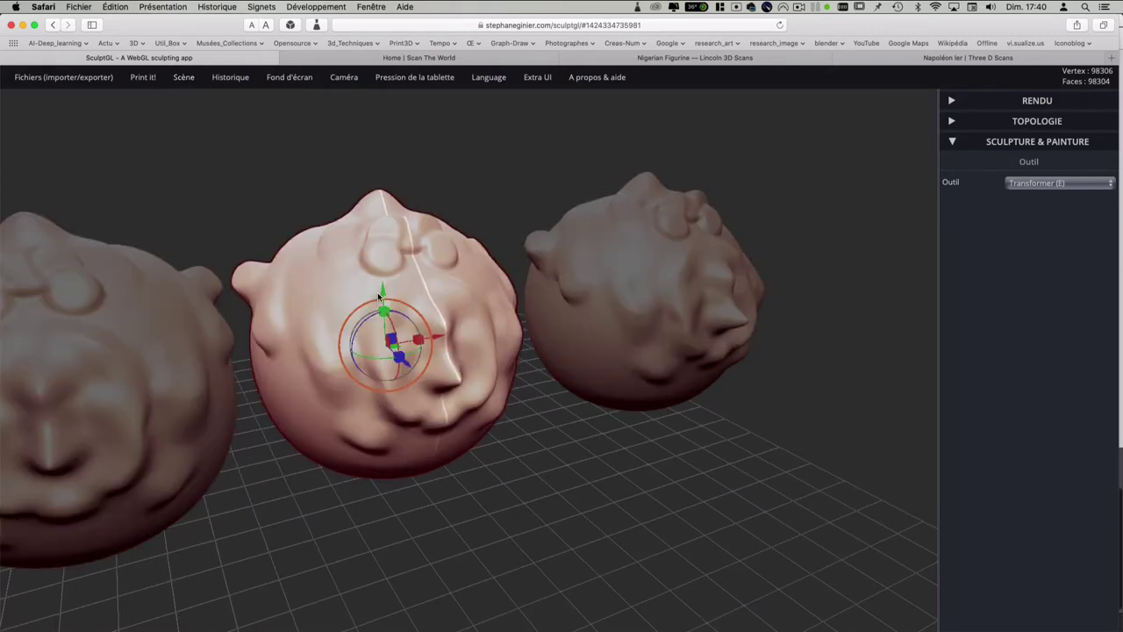
pyautogui.click(618, 302)
pyautogui.click(1017, 183)
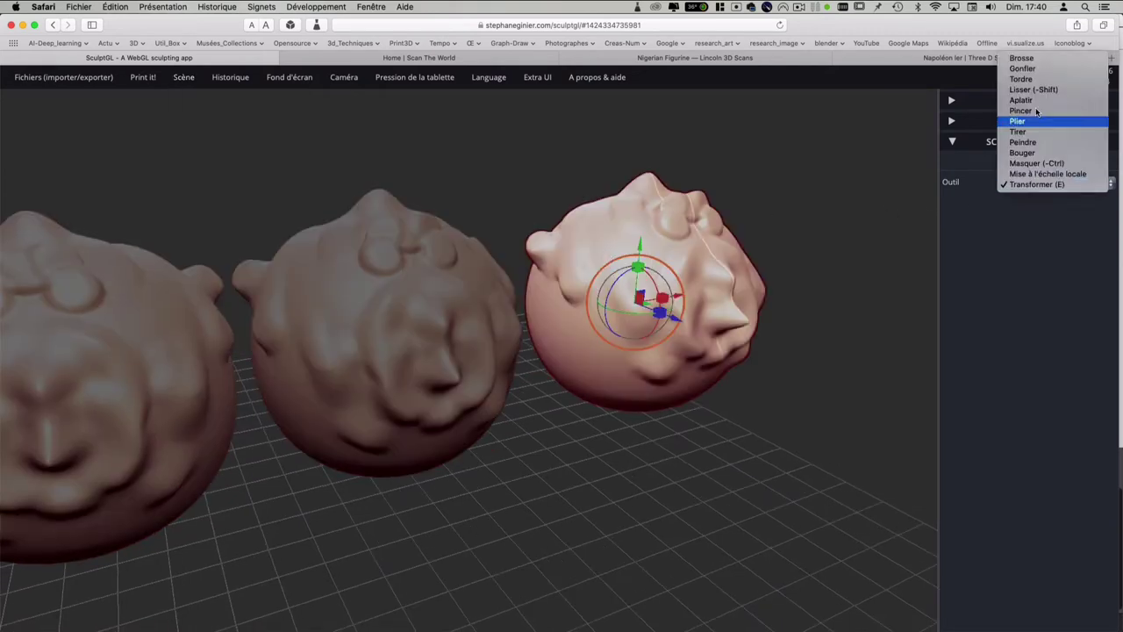
pyautogui.click(1026, 61)
pyautogui.click(473, 321)
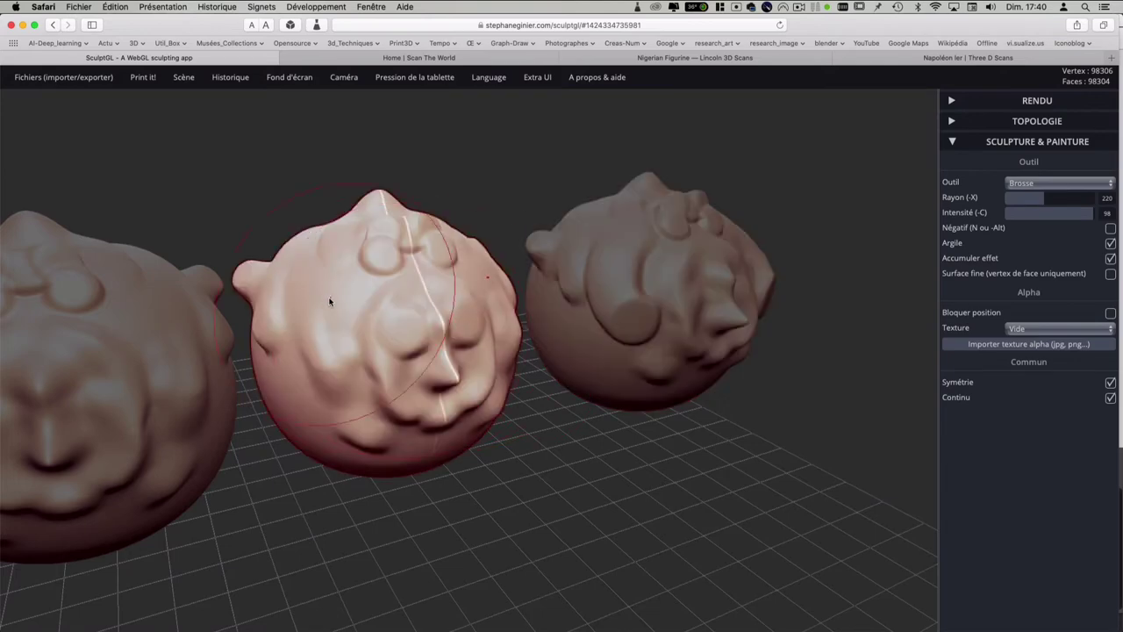
pyautogui.click(158, 329)
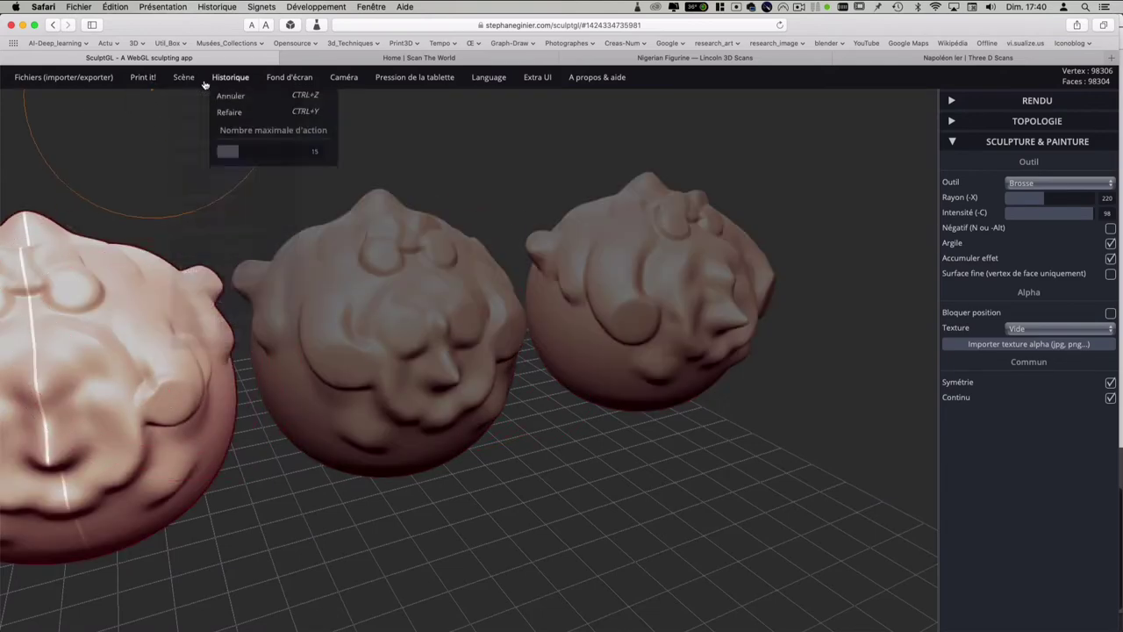
# Step: Reset the whole scene and add a fresh sphere
pyautogui.click(202, 98)
pyautogui.moveTo(183, 77)
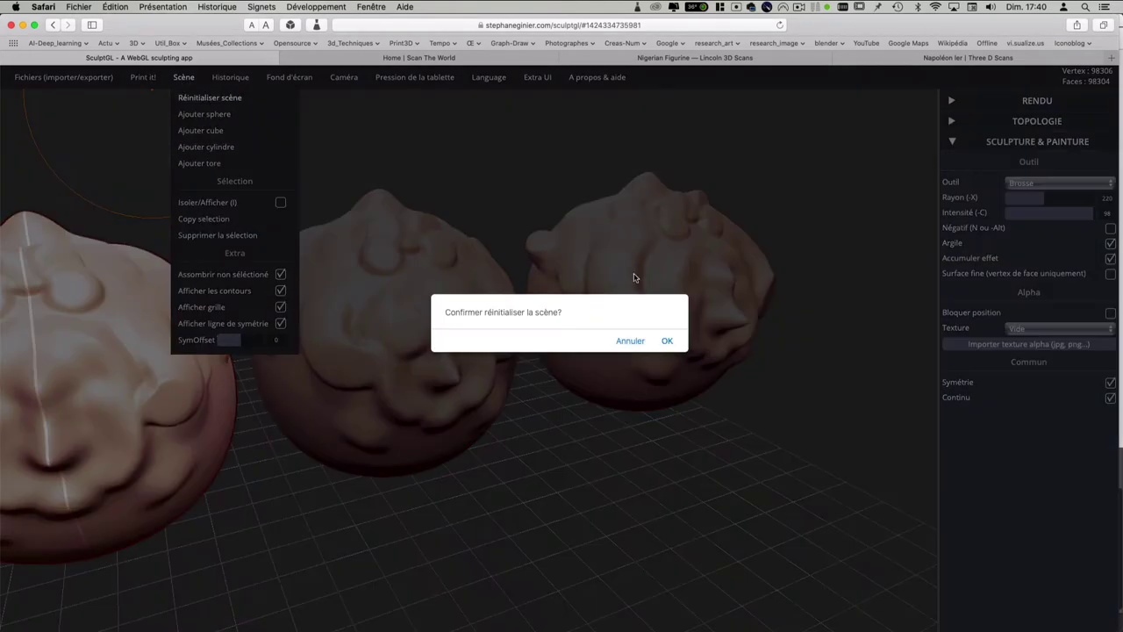
pyautogui.click(666, 343)
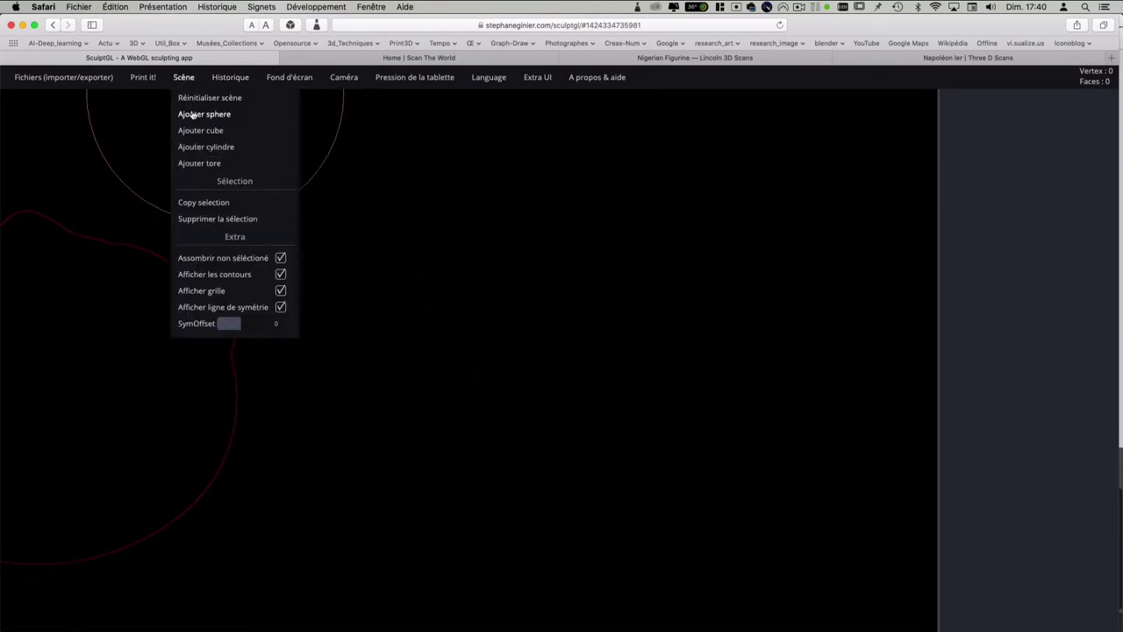
pyautogui.click(191, 114)
pyautogui.moveTo(477, 318); pyautogui.dragTo(551, 336, button='right')
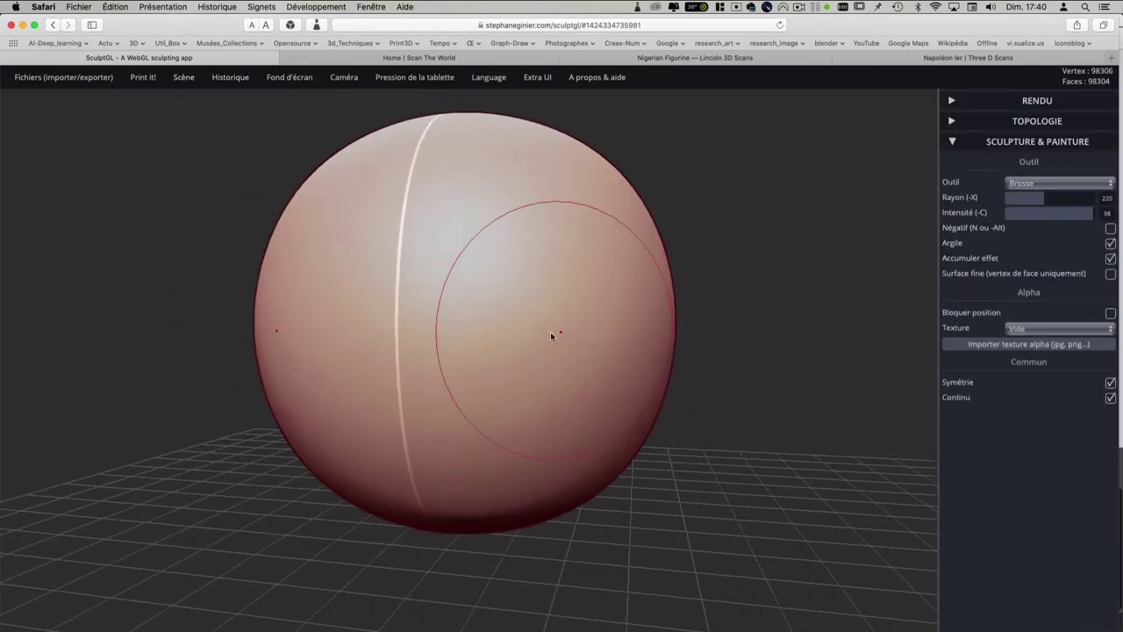
# Step: Sculpt mirrored eye-socket hollows and smoothed cheek bulges into the sphere
pyautogui.moveTo(463, 250)
pyautogui.mouseDown()
pyautogui.moveTo(465, 369)
pyautogui.moveTo(566, 377)
pyautogui.moveTo(545, 359)
pyautogui.moveTo(566, 386)
pyautogui.mouseUp()
pyautogui.moveTo(521, 296)
pyautogui.mouseDown()
pyautogui.moveTo(518, 321)
pyautogui.moveTo(516, 307)
pyautogui.moveTo(493, 324)
pyautogui.moveTo(570, 395)
pyautogui.mouseUp()
pyautogui.moveTo(571, 351); pyautogui.dragTo(535, 254)
pyautogui.moveTo(535, 351)
pyautogui.keyDown('shift'); pyautogui.mouseDown()
pyautogui.moveTo(473, 389)
pyautogui.moveTo(518, 414)
pyautogui.mouseUp(); pyautogui.keyUp('shift')
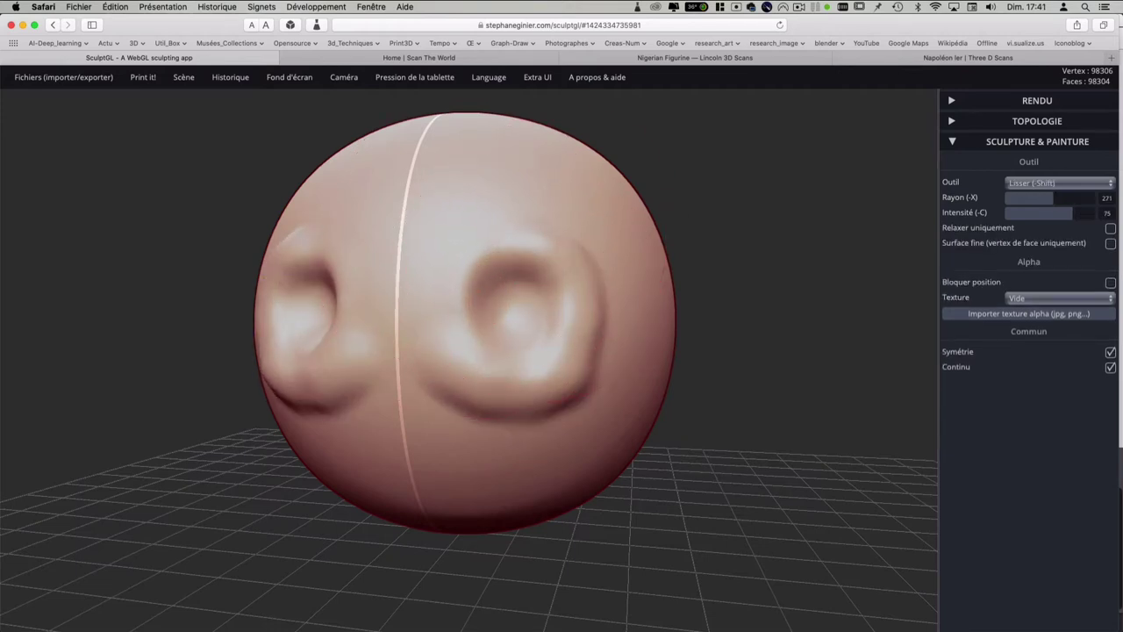
pyautogui.moveTo(327, 401); pyautogui.dragTo(517, 322, button='right')
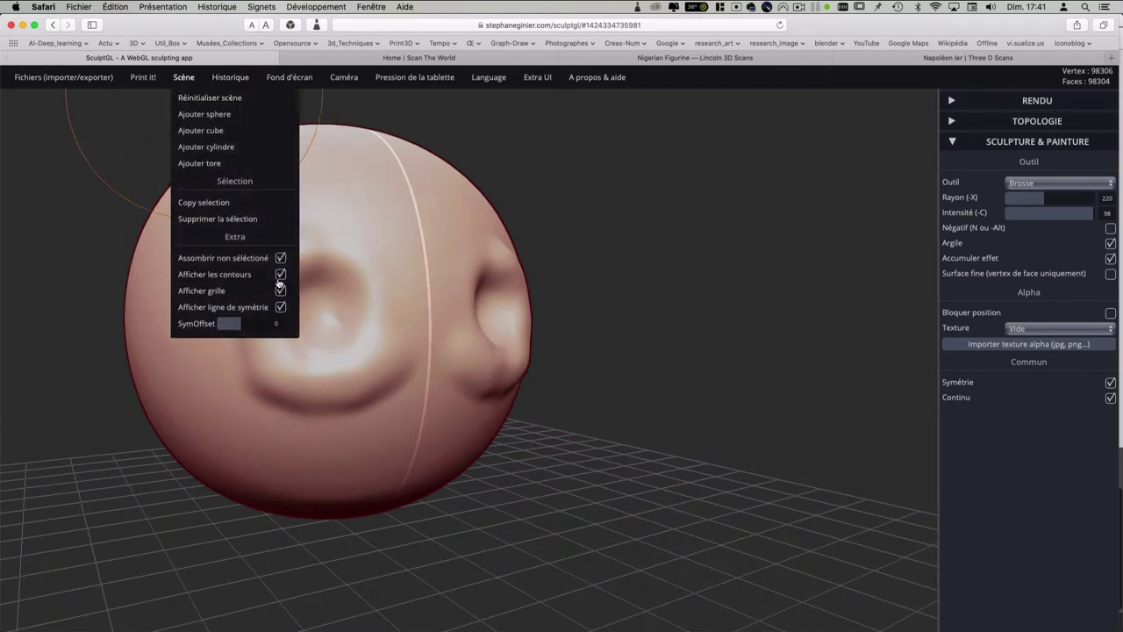
# Step: Hide the mesh outlines and add a cube to the scene
pyautogui.click(280, 274)
pyautogui.click(211, 131)
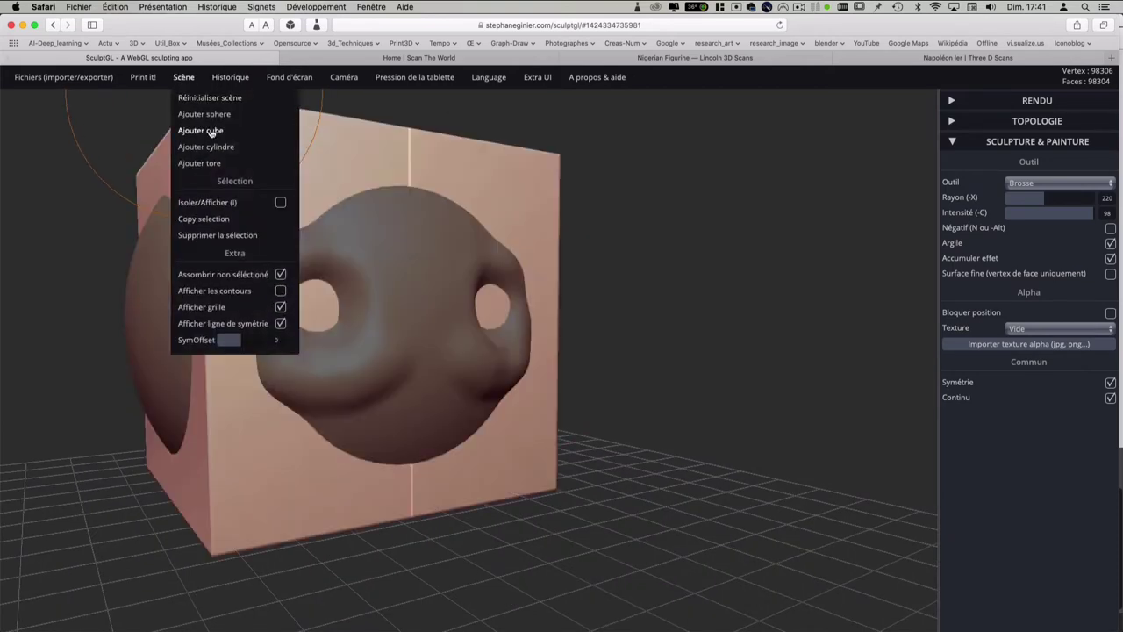
pyautogui.click(1020, 189)
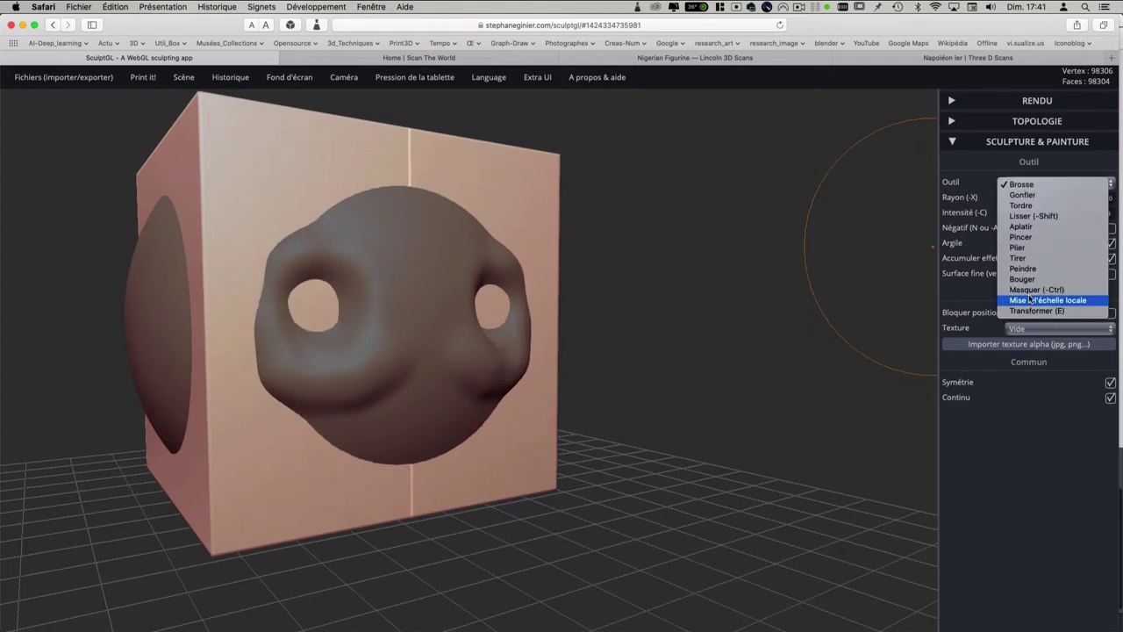
pyautogui.click(640, 218)
# Step: Move the cube down beneath the sphere with Transformer and rotate it about its vertical axis
pyautogui.press('e')
pyautogui.moveTo(326, 254); pyautogui.dragTo(350, 513)
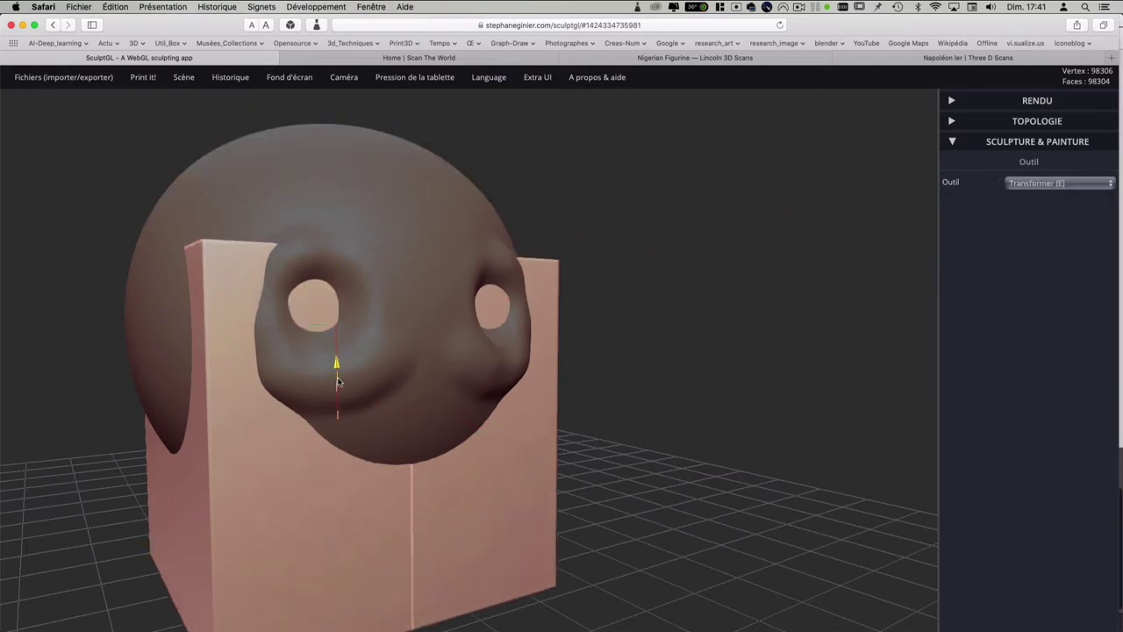
pyautogui.scroll(-3, 387, 439)
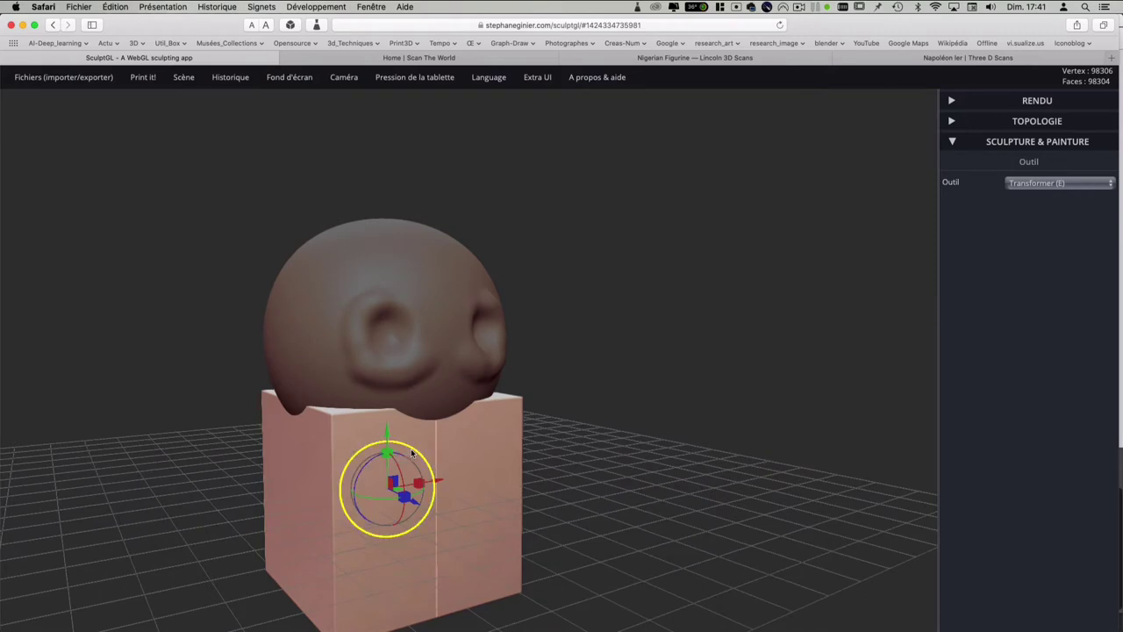
pyautogui.moveTo(411, 451)
pyautogui.mouseDown()
pyautogui.moveTo(385, 474)
pyautogui.moveTo(412, 485)
pyautogui.mouseUp()
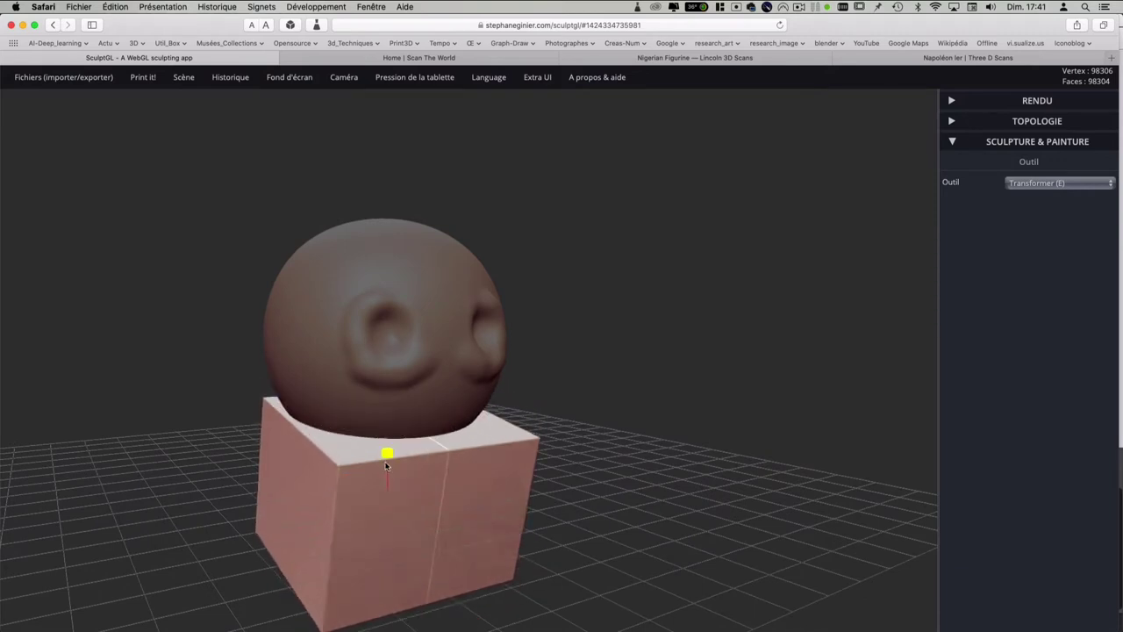
pyautogui.moveTo(421, 469)
pyautogui.mouseDown(button='right')
pyautogui.moveTo(509, 403)
pyautogui.moveTo(202, 396)
pyautogui.mouseUp(button='right')
pyautogui.moveTo(610, 420); pyautogui.dragTo(626, 451, button='right')
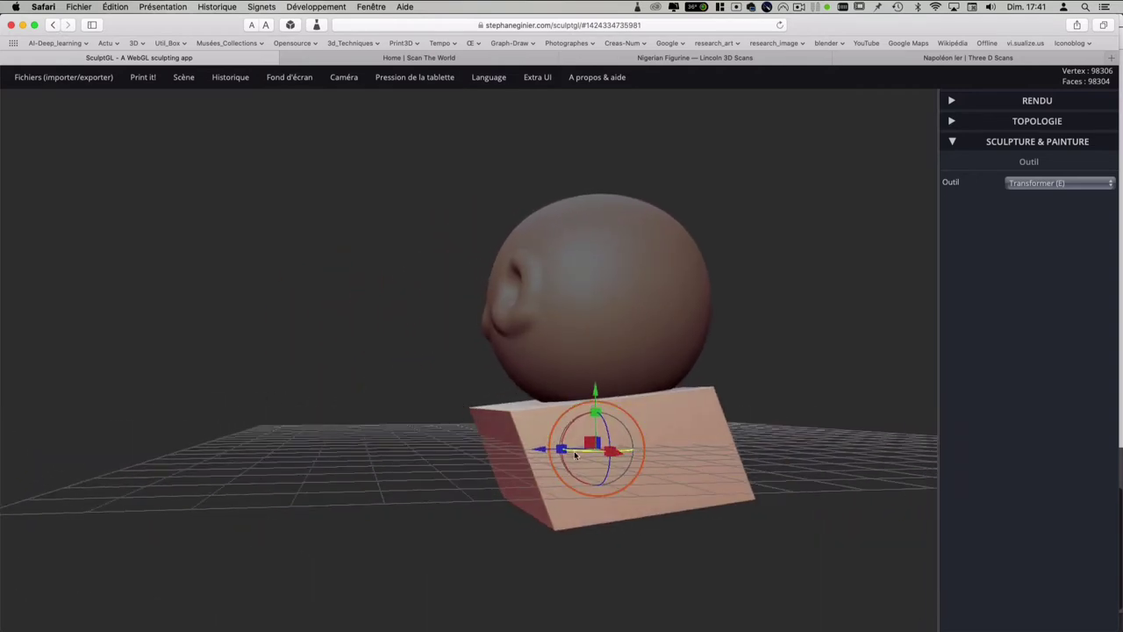
# Step: Squash the cube flat and stretch it wider into a base slab
pyautogui.moveTo(576, 454); pyautogui.dragTo(521, 446)
pyautogui.moveTo(521, 446)
pyautogui.mouseDown(button='right')
pyautogui.moveTo(531, 425)
pyautogui.moveTo(532, 458)
pyautogui.mouseUp(button='right')
pyautogui.moveTo(537, 439)
pyautogui.mouseDown()
pyautogui.moveTo(518, 436)
pyautogui.moveTo(551, 454)
pyautogui.mouseUp()
pyautogui.moveTo(551, 455); pyautogui.dragTo(712, 459, button='right')
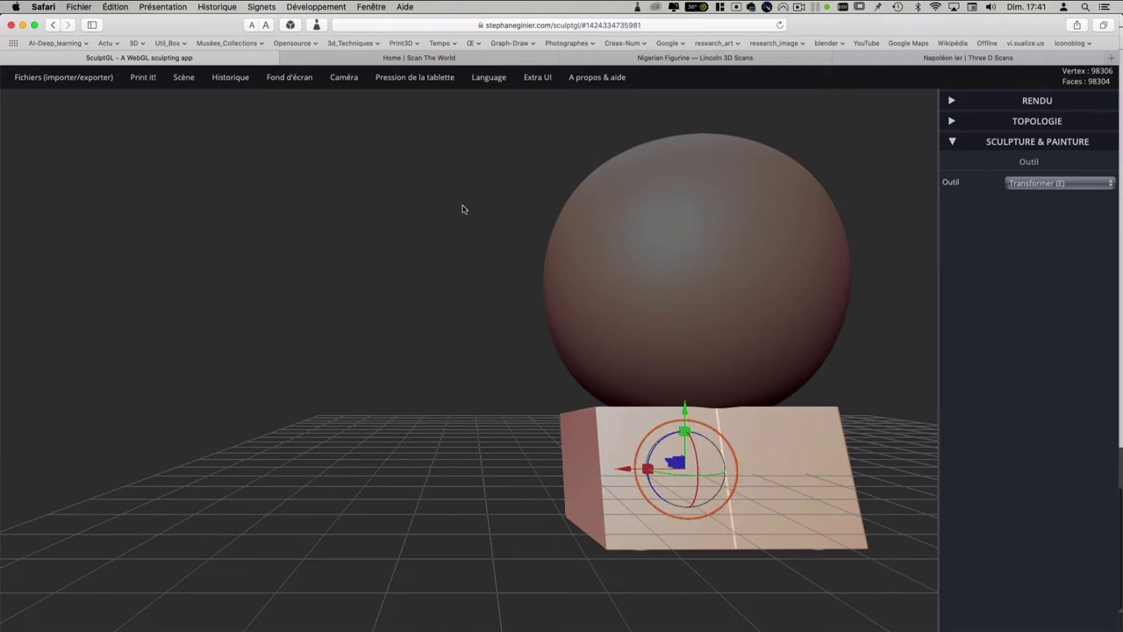
pyautogui.moveTo(332, 99); pyautogui.dragTo(566, 471, button='right')
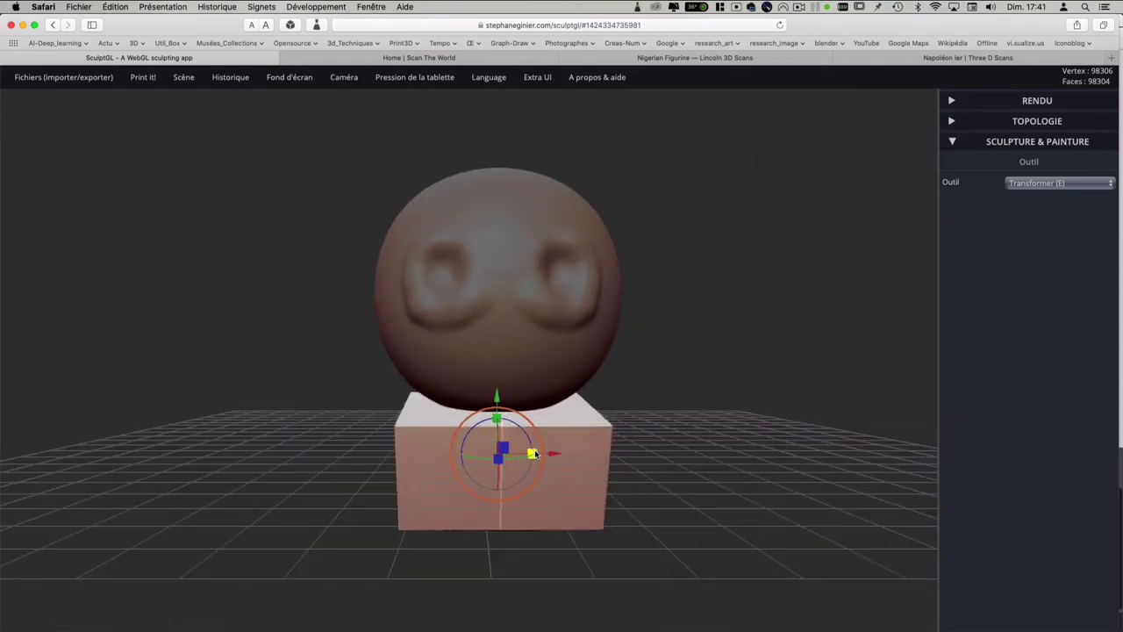
pyautogui.moveTo(533, 453); pyautogui.dragTo(563, 456)
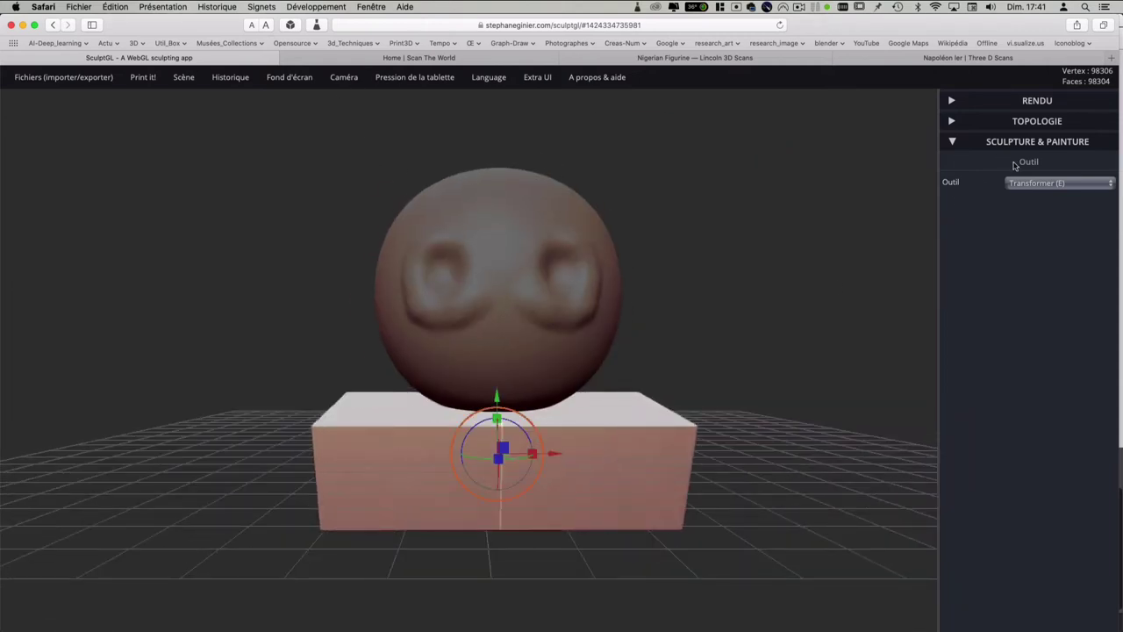
pyautogui.click(1033, 182)
pyautogui.click(1026, 91)
# Step: Sculpt a mirrored bulge on the block's front, then flatten its top edge with Aplatir
pyautogui.moveTo(544, 465); pyautogui.dragTo(600, 490)
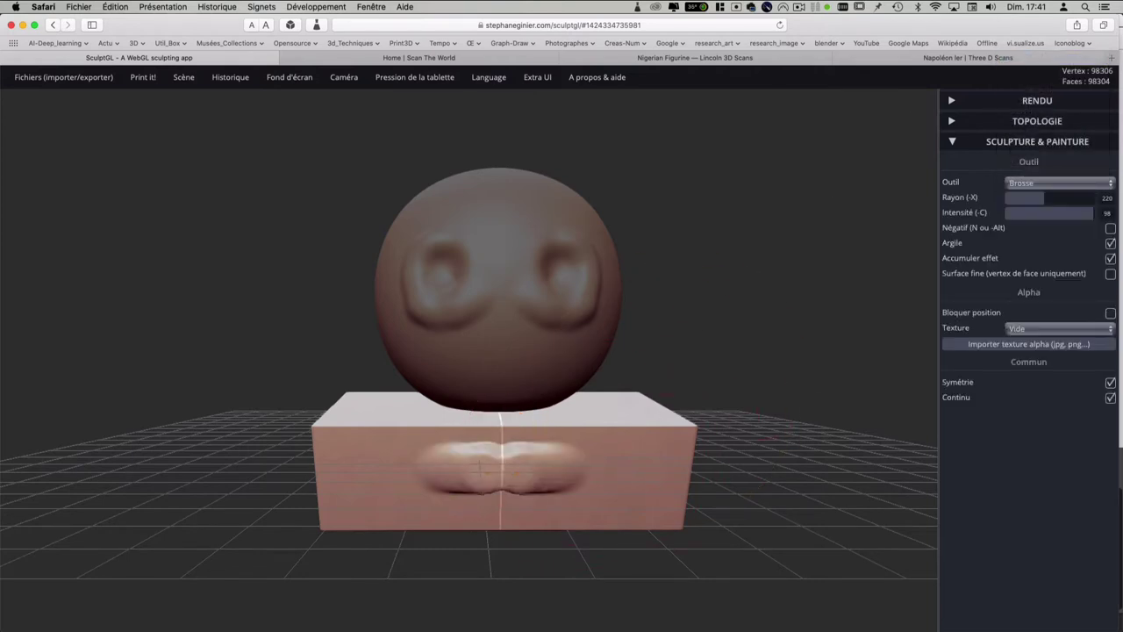
pyautogui.press('shift')
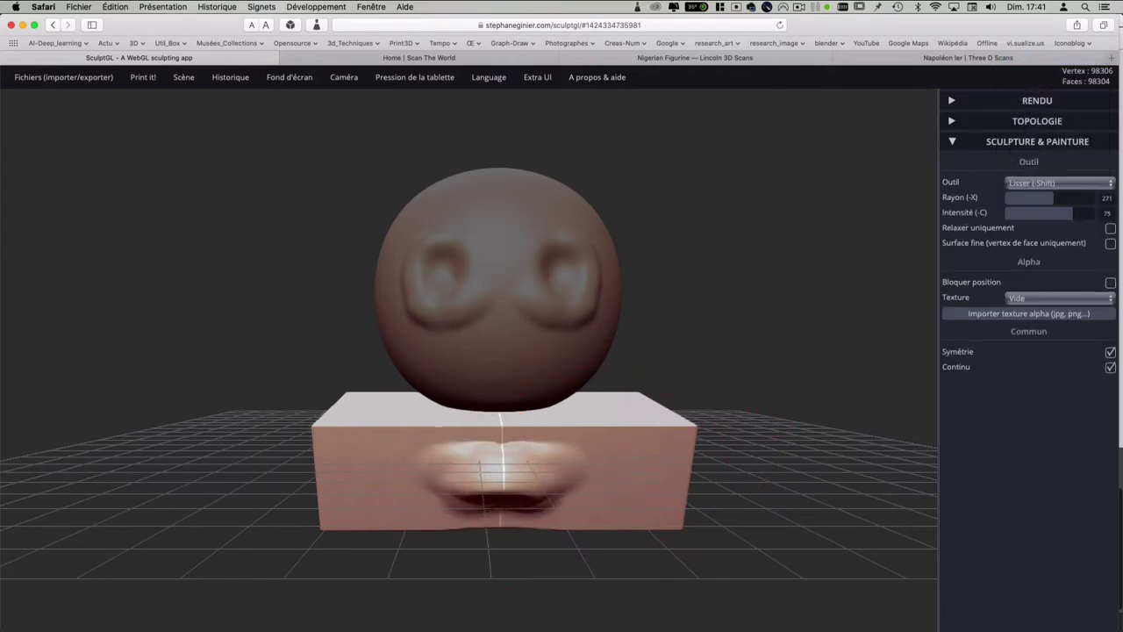
pyautogui.click(1109, 179)
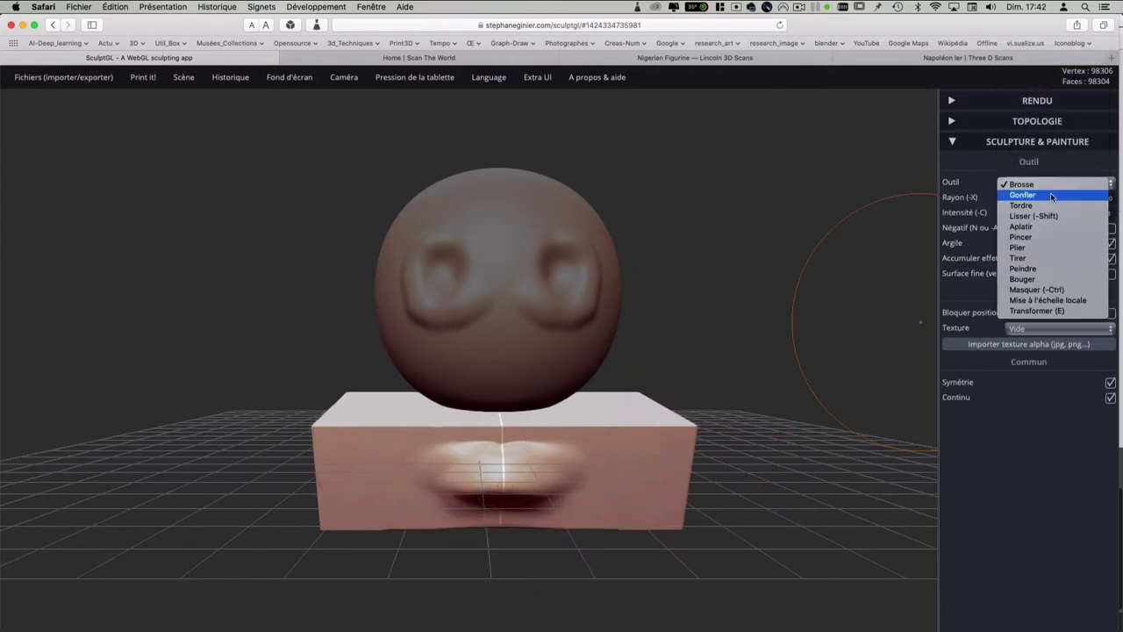
pyautogui.click(1045, 226)
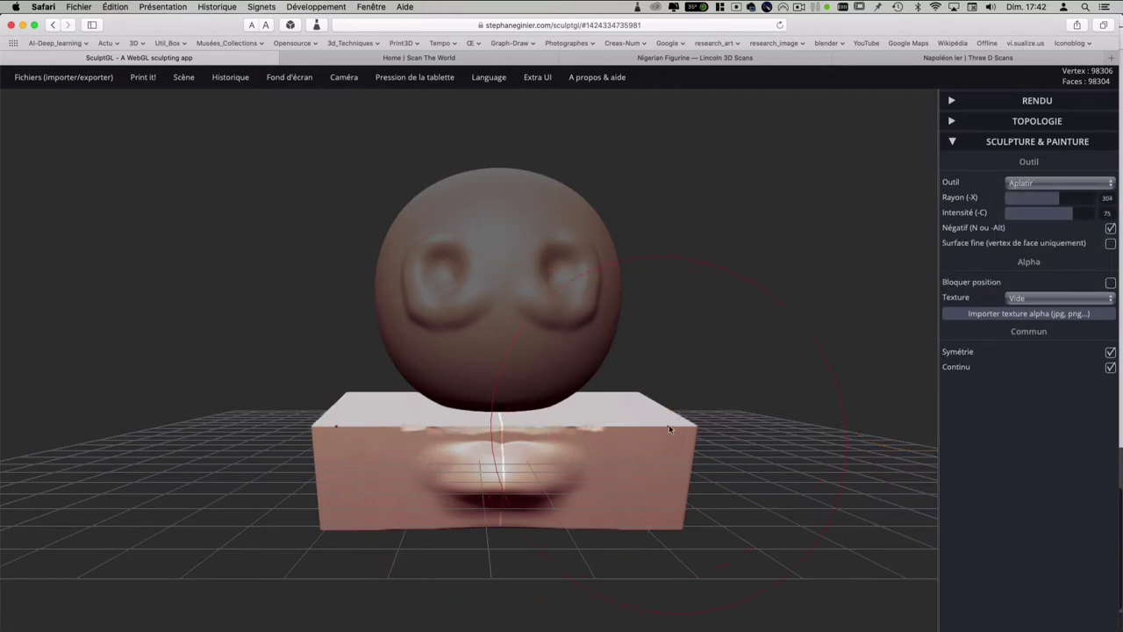
pyautogui.keyDown('shift'); pyautogui.moveTo(668, 428); pyautogui.dragTo(561, 460); pyautogui.keyUp('shift')
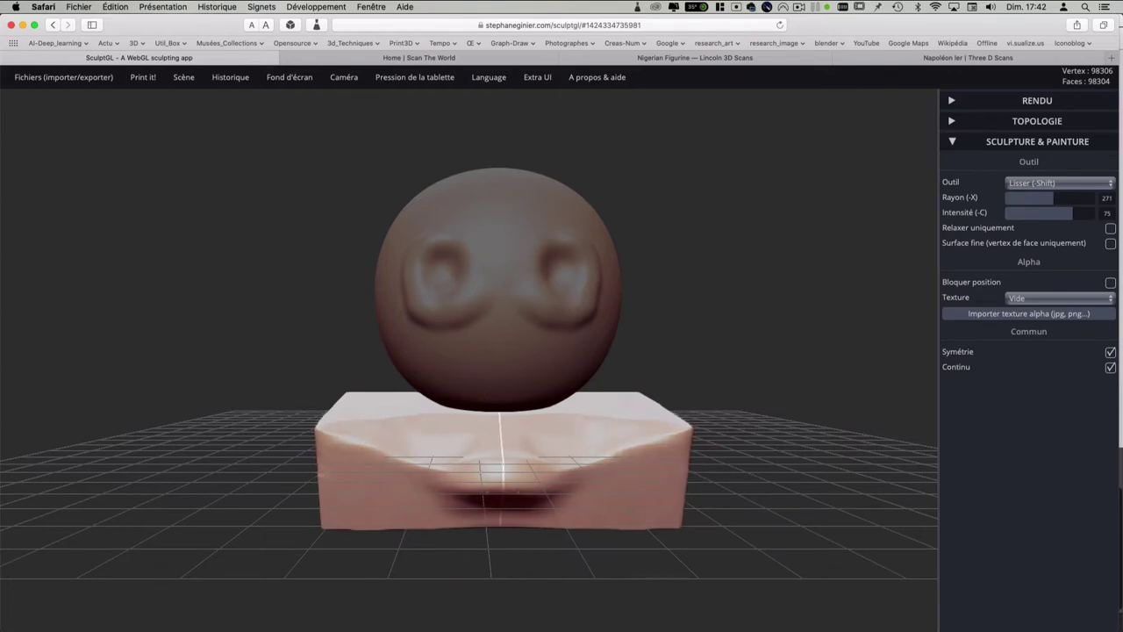
# Step: Round off the block's right edge and flatten its top front edge
pyautogui.moveTo(389, 494)
pyautogui.mouseDown(button='right')
pyautogui.moveTo(566, 339)
pyautogui.moveTo(634, 195)
pyautogui.mouseUp(button='right')
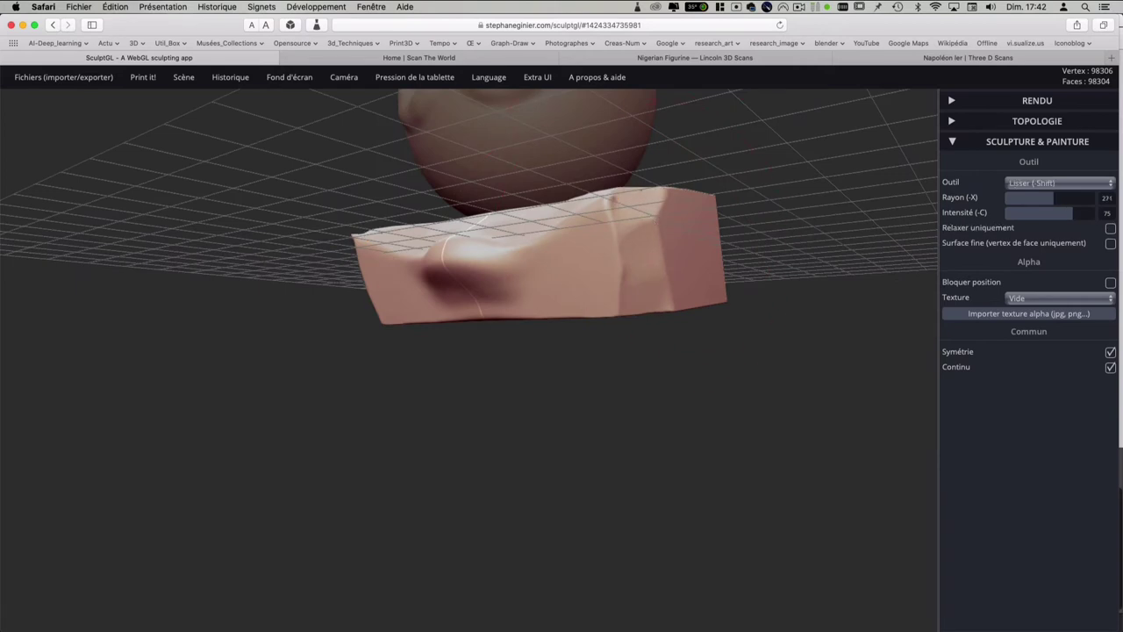
pyautogui.moveTo(705, 319); pyautogui.dragTo(629, 251, button='right')
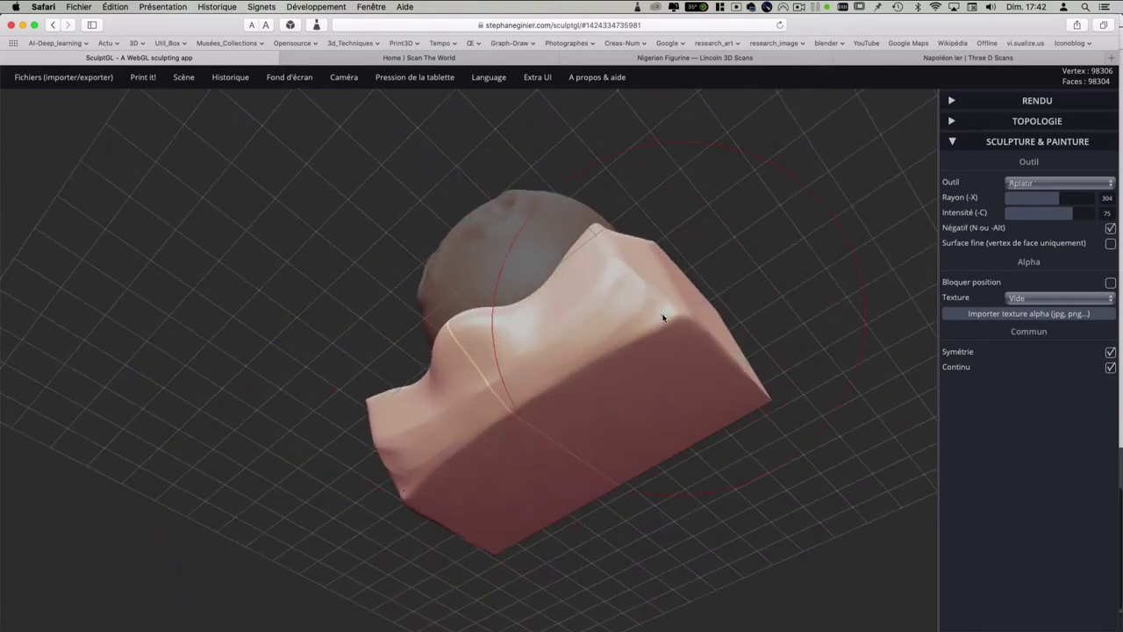
pyautogui.keyDown('shift'); pyautogui.moveTo(663, 317); pyautogui.dragTo(736, 378); pyautogui.keyUp('shift')
pyautogui.moveTo(474, 351)
pyautogui.mouseDown(button='right')
pyautogui.moveTo(486, 527)
pyautogui.moveTo(538, 384)
pyautogui.moveTo(533, 304)
pyautogui.mouseUp(button='right')
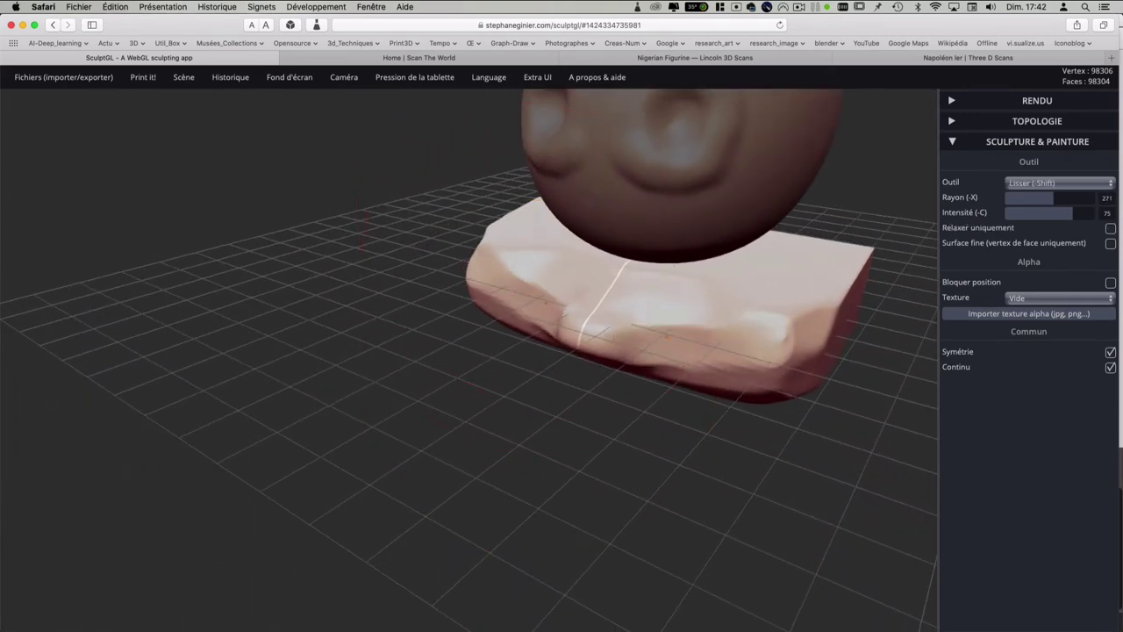
pyautogui.moveTo(386, 353)
pyautogui.mouseDown(button='right')
pyautogui.moveTo(675, 254)
pyautogui.moveTo(364, 338)
pyautogui.mouseUp(button='right')
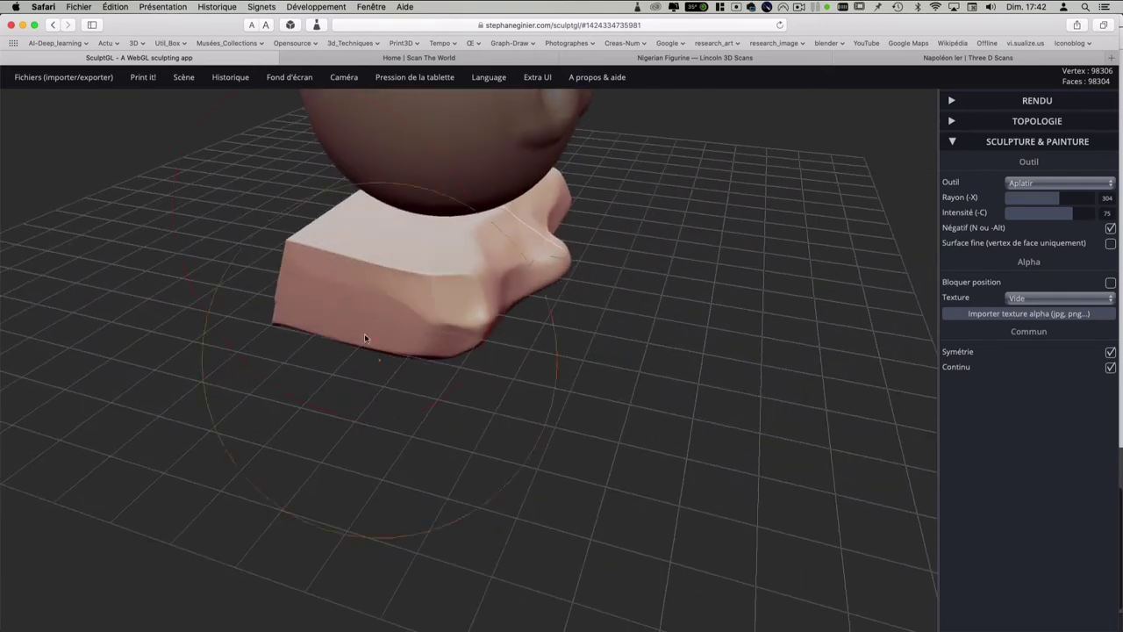
pyautogui.moveTo(364, 338); pyautogui.dragTo(347, 268)
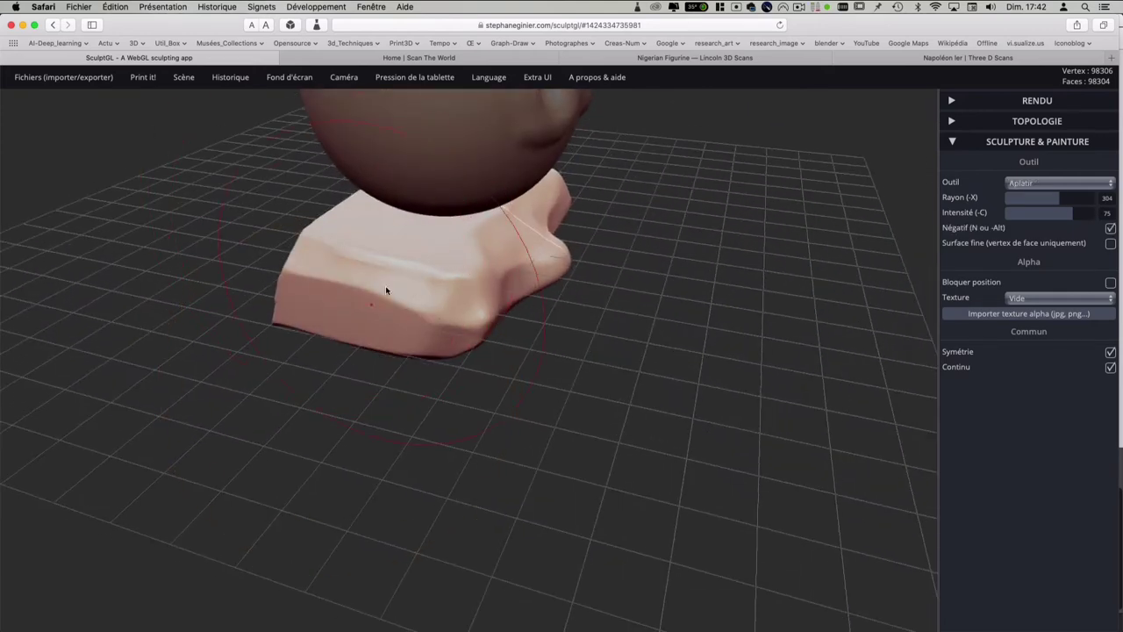
# Step: Reshape the block's lower front face and flatten the sphere's face below the eyes
pyautogui.moveTo(385, 289); pyautogui.dragTo(304, 333, button='right')
pyautogui.moveTo(367, 357); pyautogui.dragTo(425, 376)
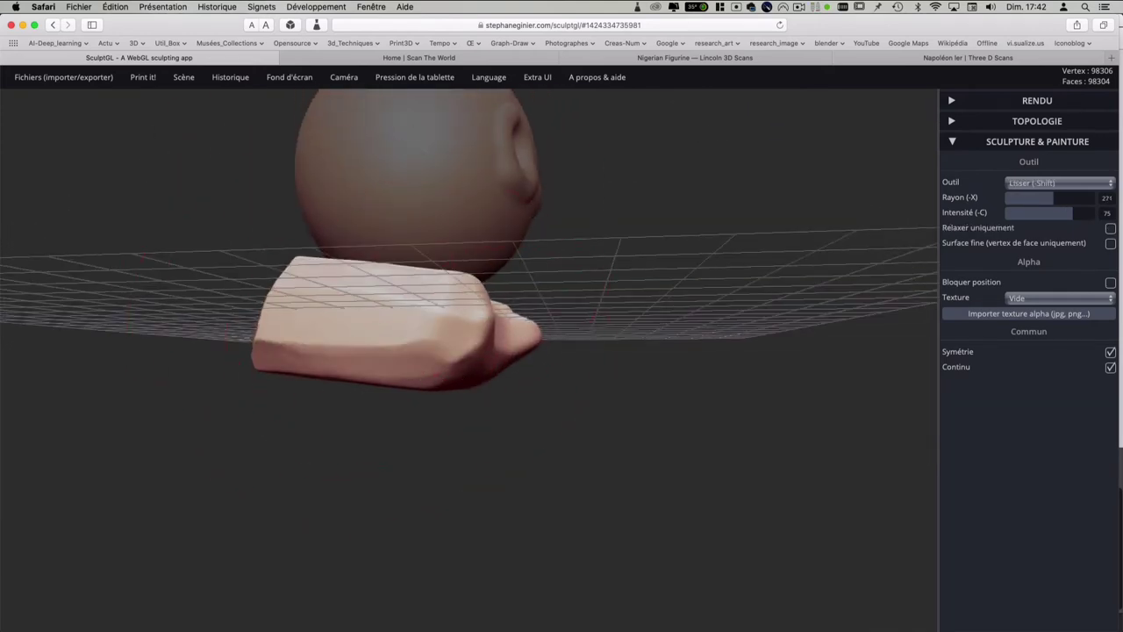
pyautogui.moveTo(290, 370); pyautogui.dragTo(248, 394, button='right')
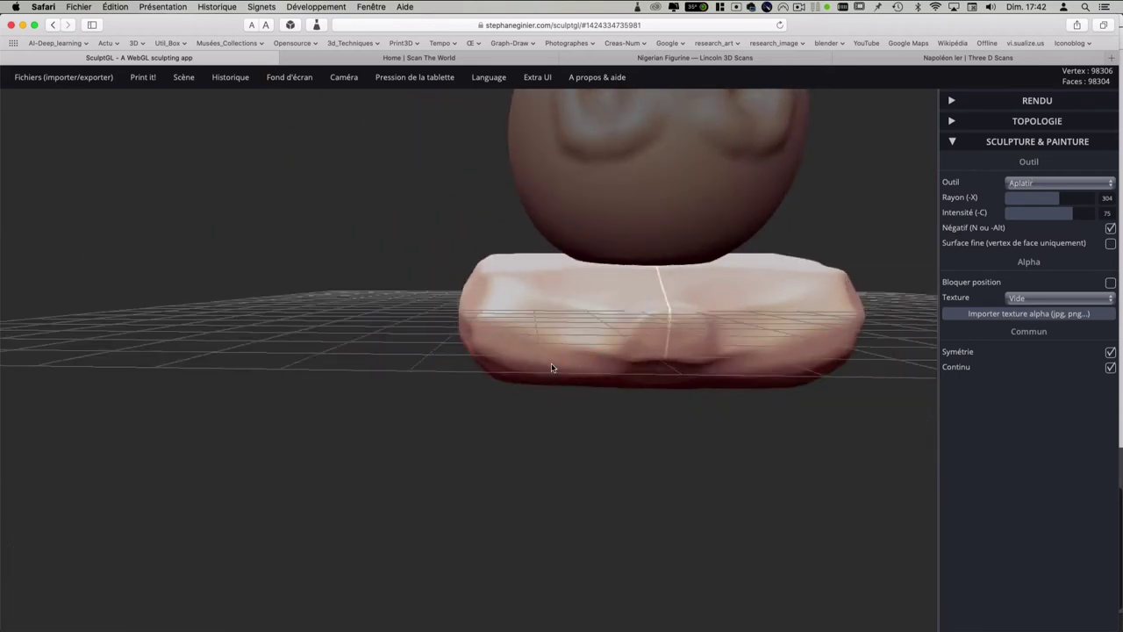
pyautogui.moveTo(552, 372)
pyautogui.mouseDown(button='right')
pyautogui.moveTo(698, 374)
pyautogui.moveTo(476, 507)
pyautogui.mouseUp(button='right')
pyautogui.moveTo(515, 302); pyautogui.dragTo(496, 359)
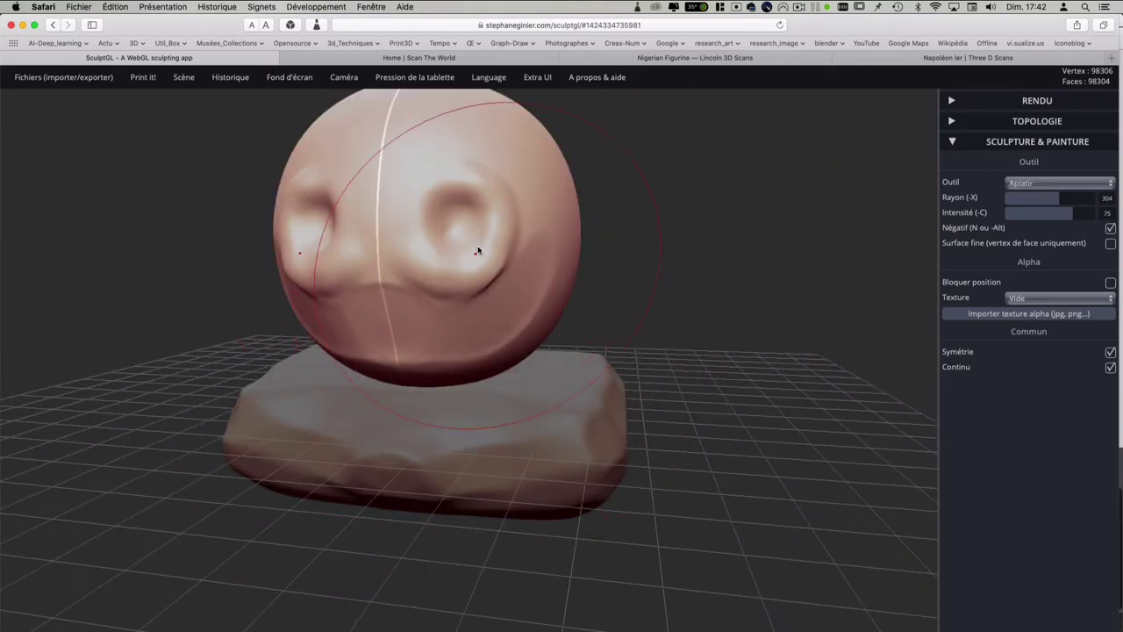
# Step: Flatten the head's right side into facets and reshape the area near the left eye socket
pyautogui.moveTo(451, 193); pyautogui.dragTo(571, 214, button='right')
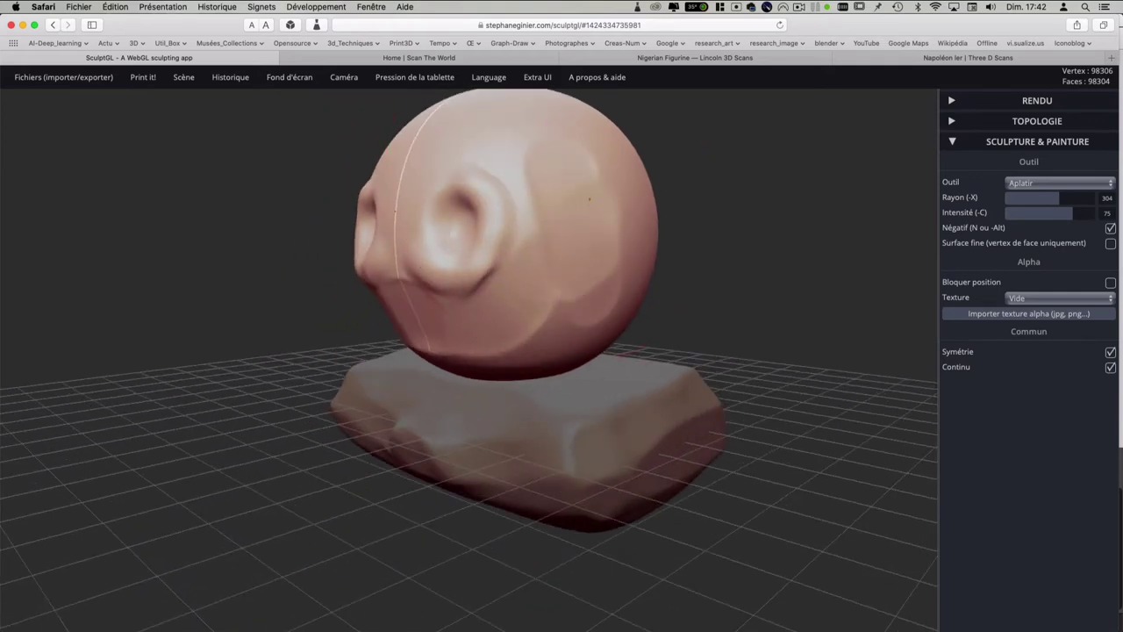
pyautogui.moveTo(589, 200); pyautogui.dragTo(589, 282)
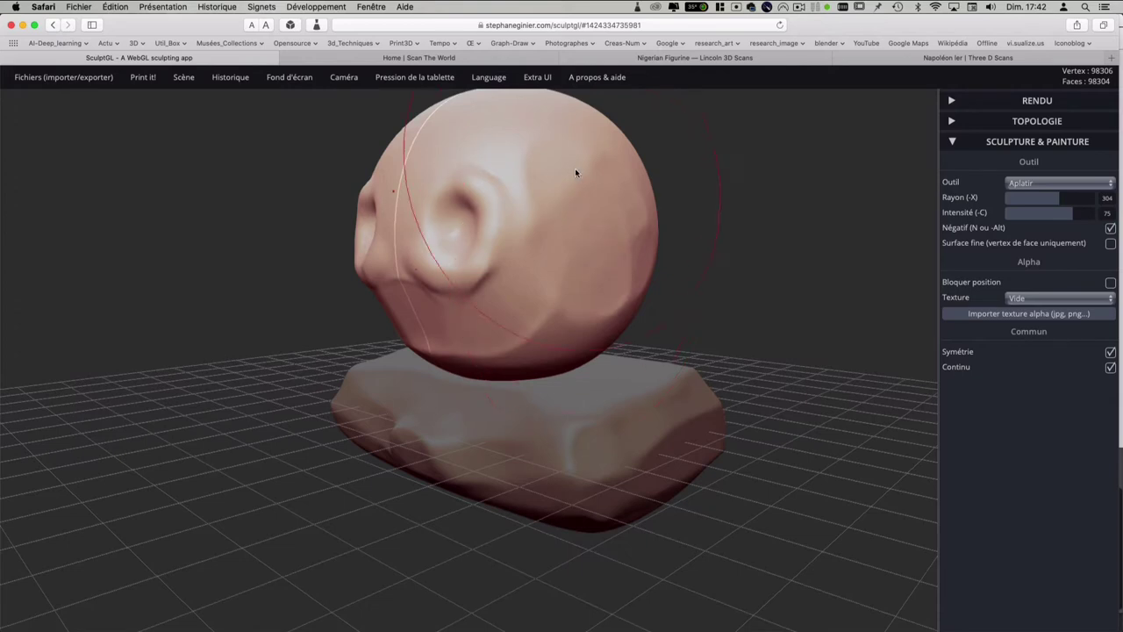
pyautogui.scroll(-5, 564, 274)
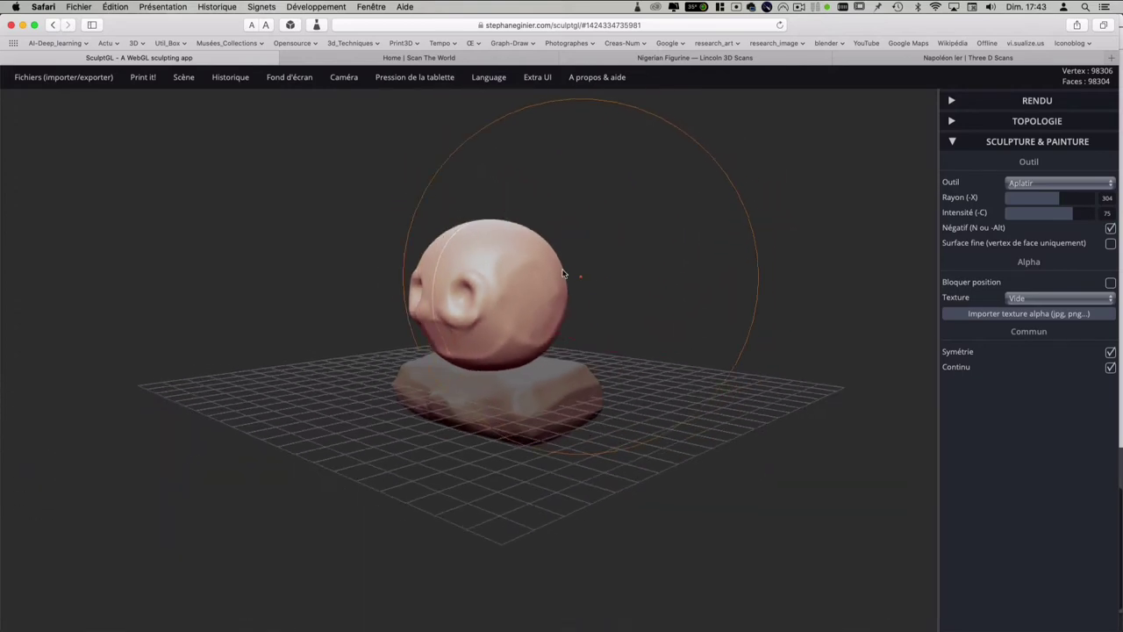
pyautogui.moveTo(527, 263); pyautogui.dragTo(455, 266)
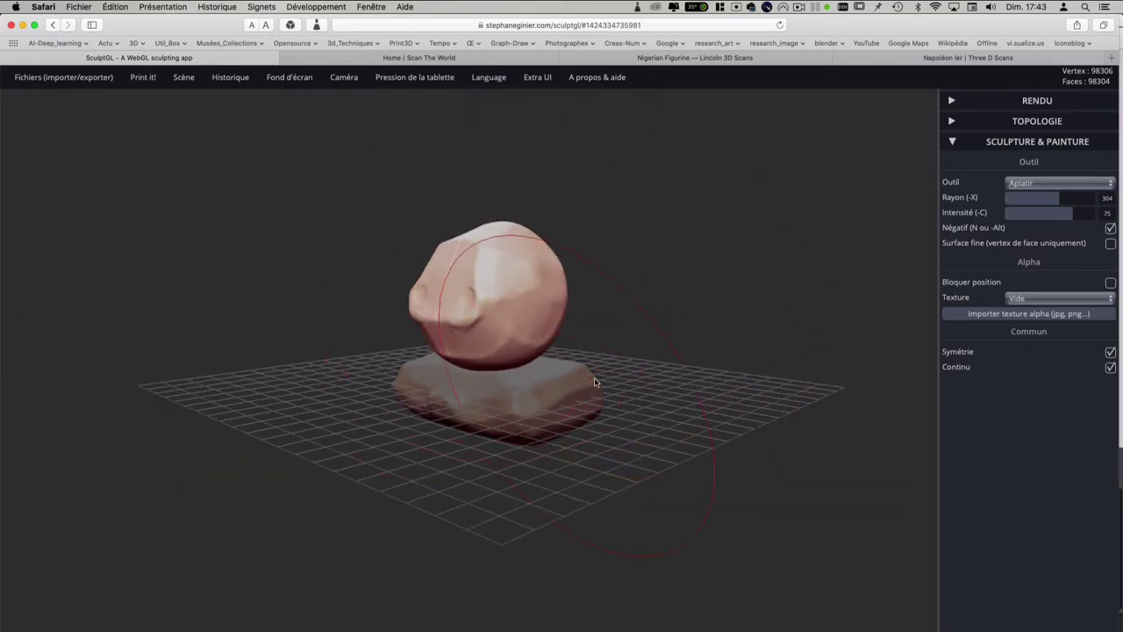
pyautogui.moveTo(594, 381)
pyautogui.mouseDown(button='right')
pyautogui.moveTo(281, 338)
pyautogui.moveTo(355, 379)
pyautogui.mouseUp(button='right')
pyautogui.scroll(5, 287, 363)
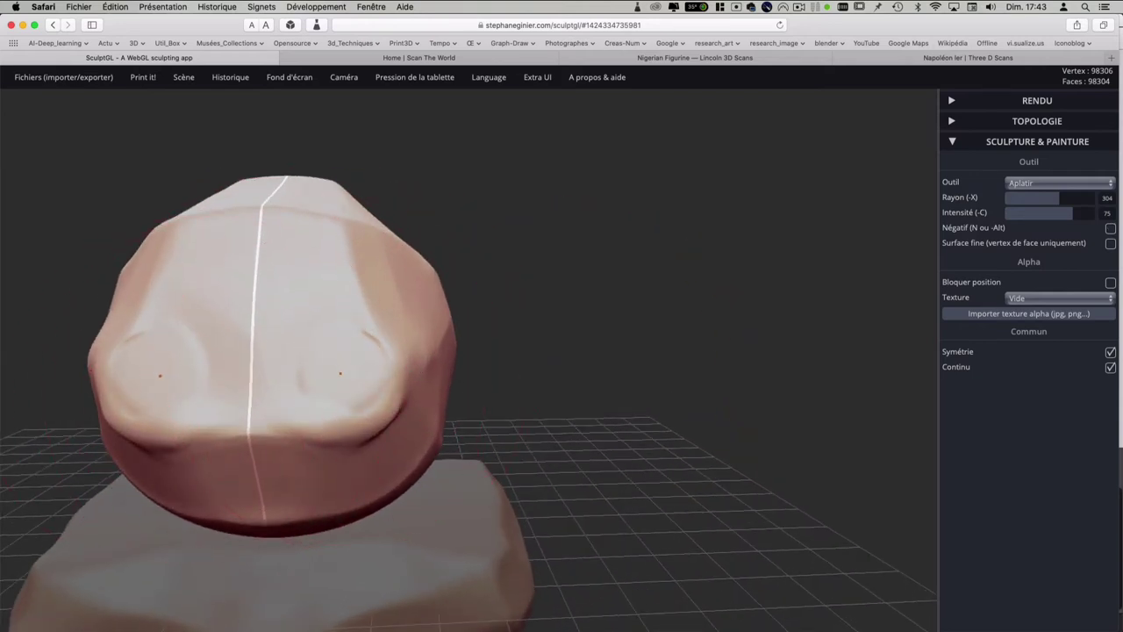
pyautogui.press('shift')
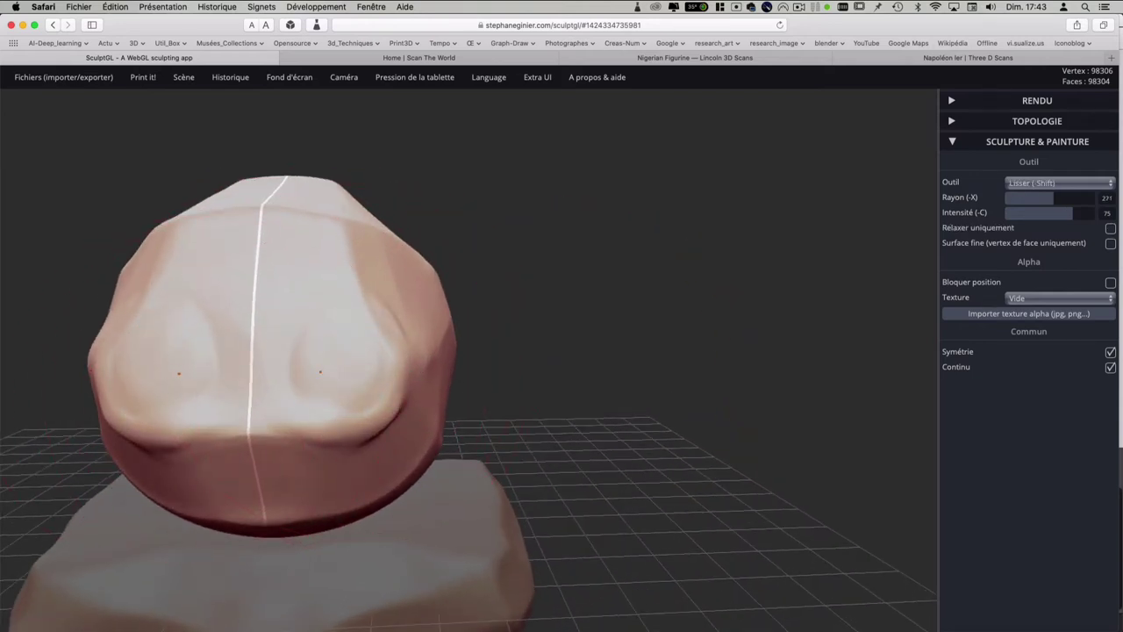
# Step: With Brosse, deepen the two eye sockets and carve a mouth cavity in Négatif mode
pyautogui.click(1059, 183)
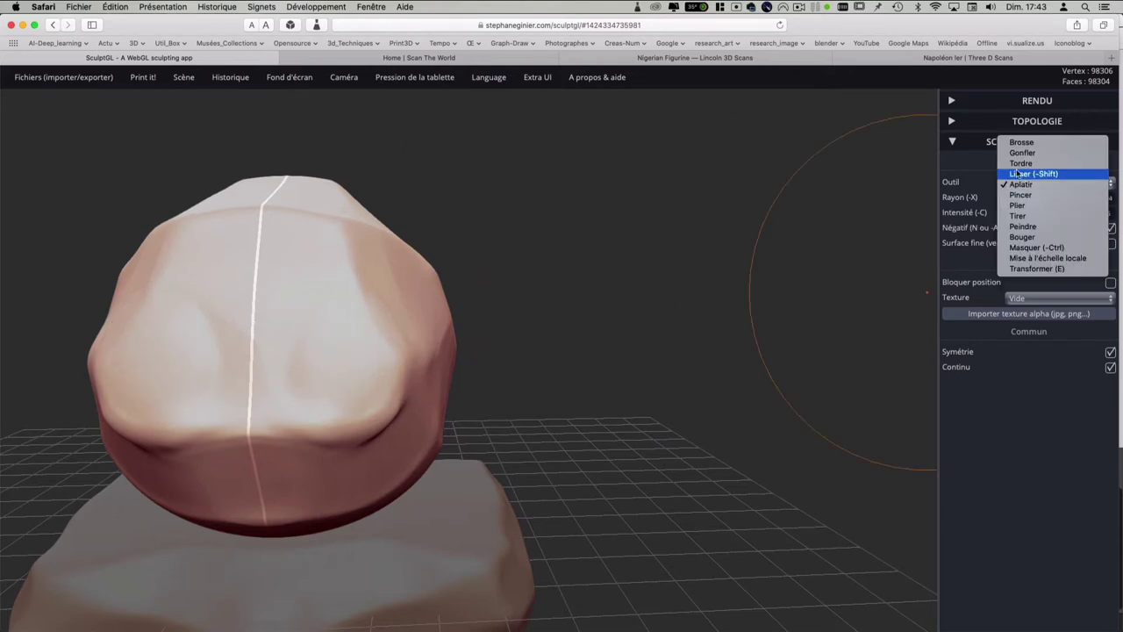
pyautogui.press('Up')
pyautogui.press('Up')
pyautogui.press('Up')
pyautogui.press('Return')
pyautogui.click(338, 366)
pyautogui.moveTo(338, 366); pyautogui.dragTo(359, 356)
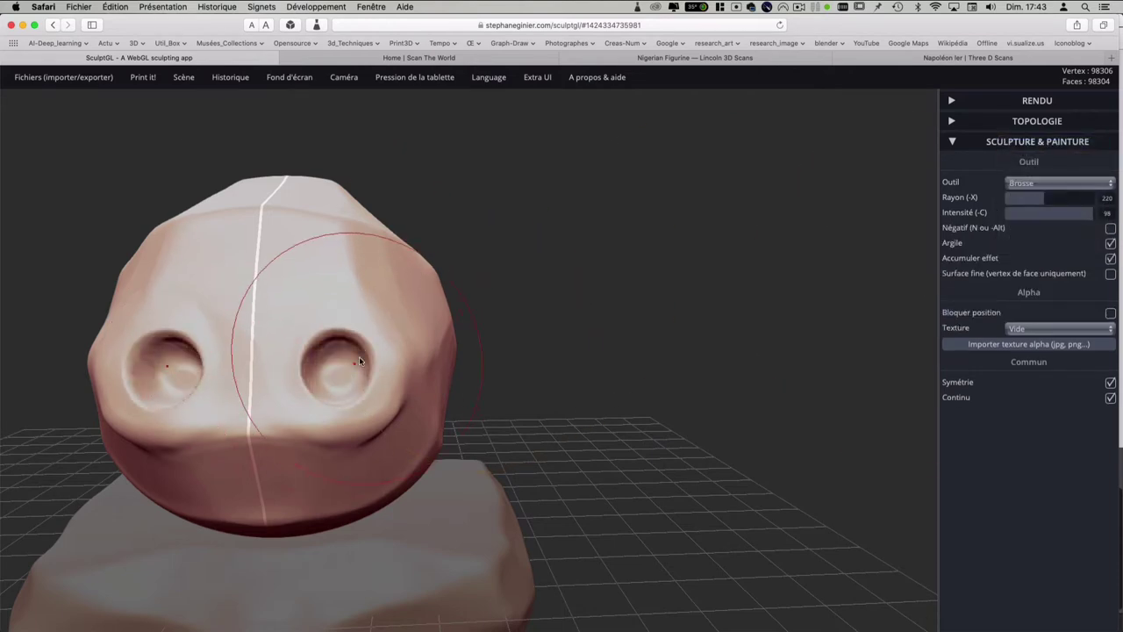
pyautogui.press('n')
pyautogui.moveTo(254, 482); pyautogui.dragTo(377, 507)
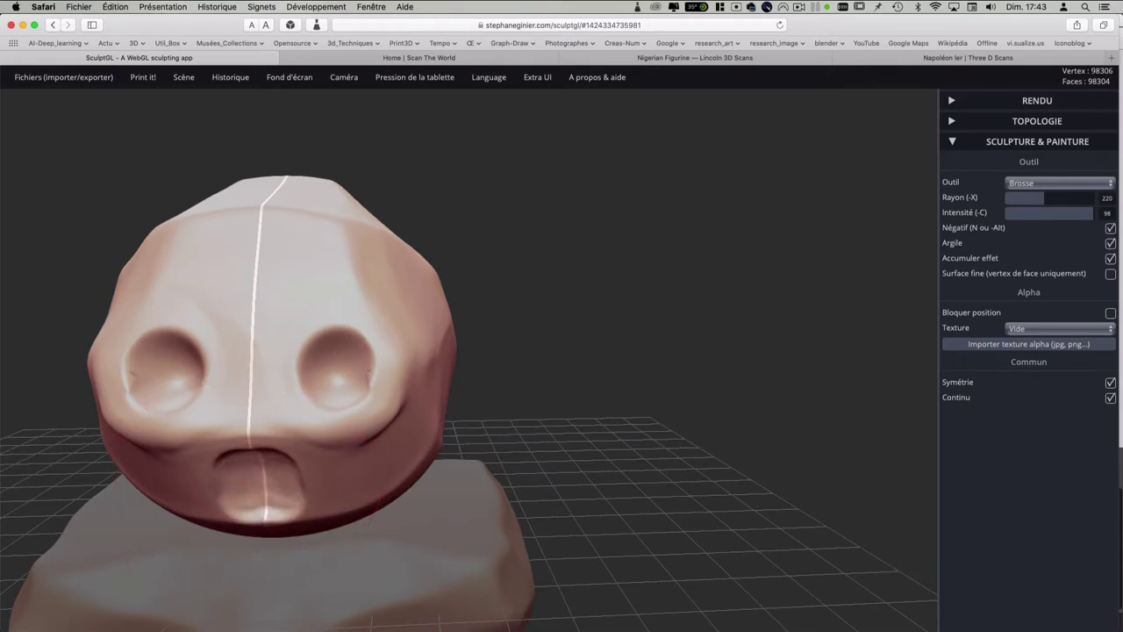
pyautogui.scroll(-3, 691, 359)
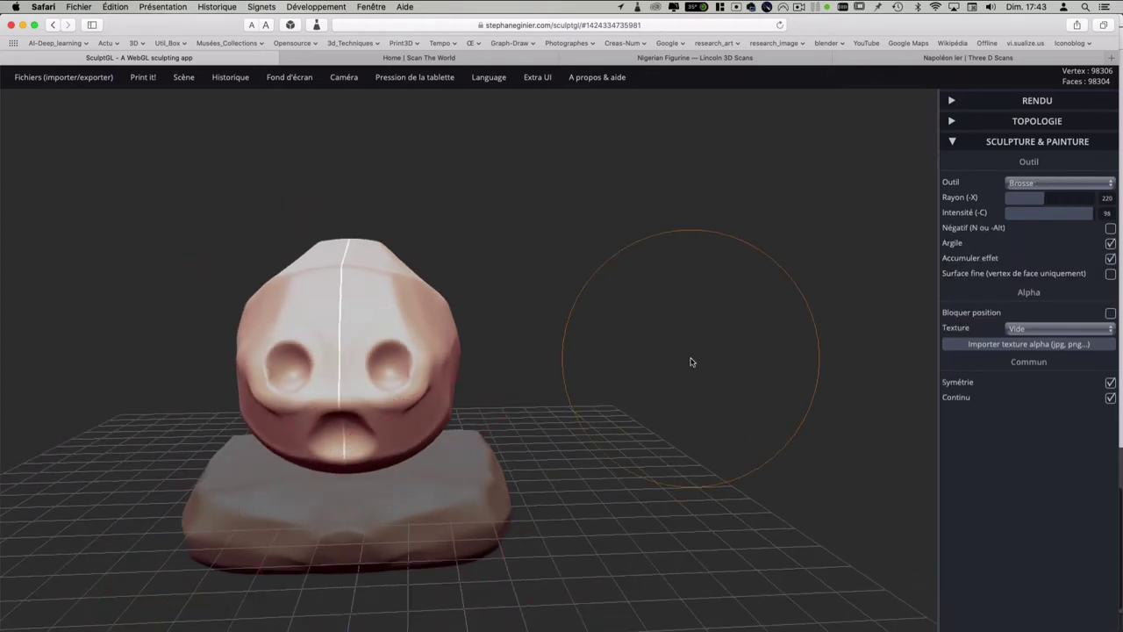
pyautogui.moveTo(691, 359)
pyautogui.mouseDown()
pyautogui.moveTo(684, 333)
pyautogui.moveTo(739, 246)
pyautogui.moveTo(175, 213)
pyautogui.moveTo(178, 248)
pyautogui.mouseUp()
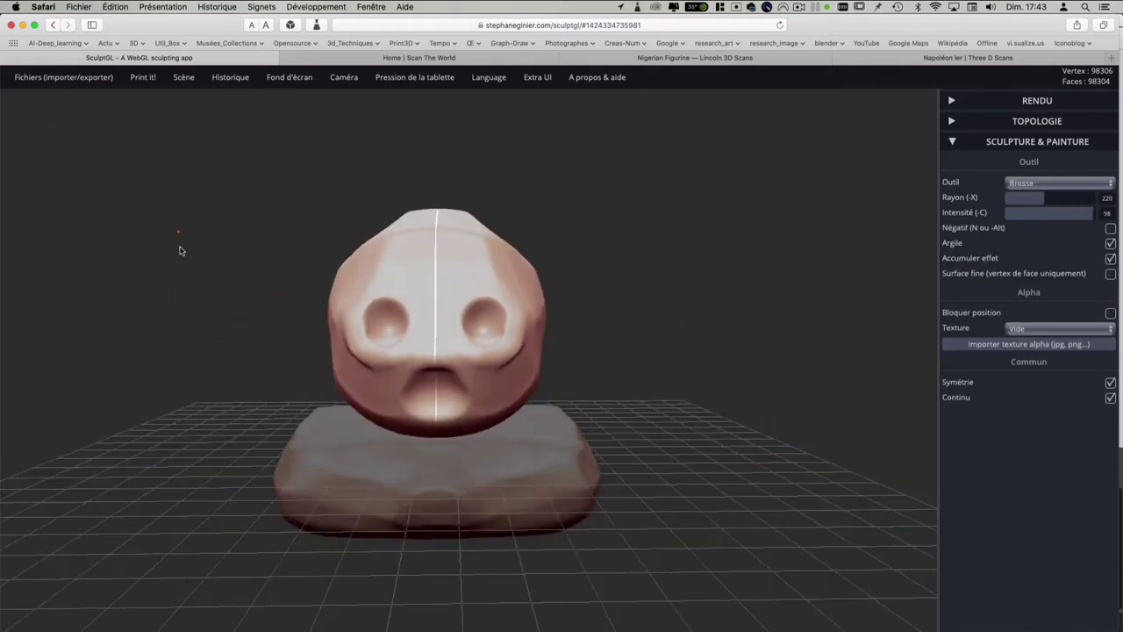
# Step: Hide the floor grid and add a cylinder, switching to Transformer
pyautogui.click(183, 77)
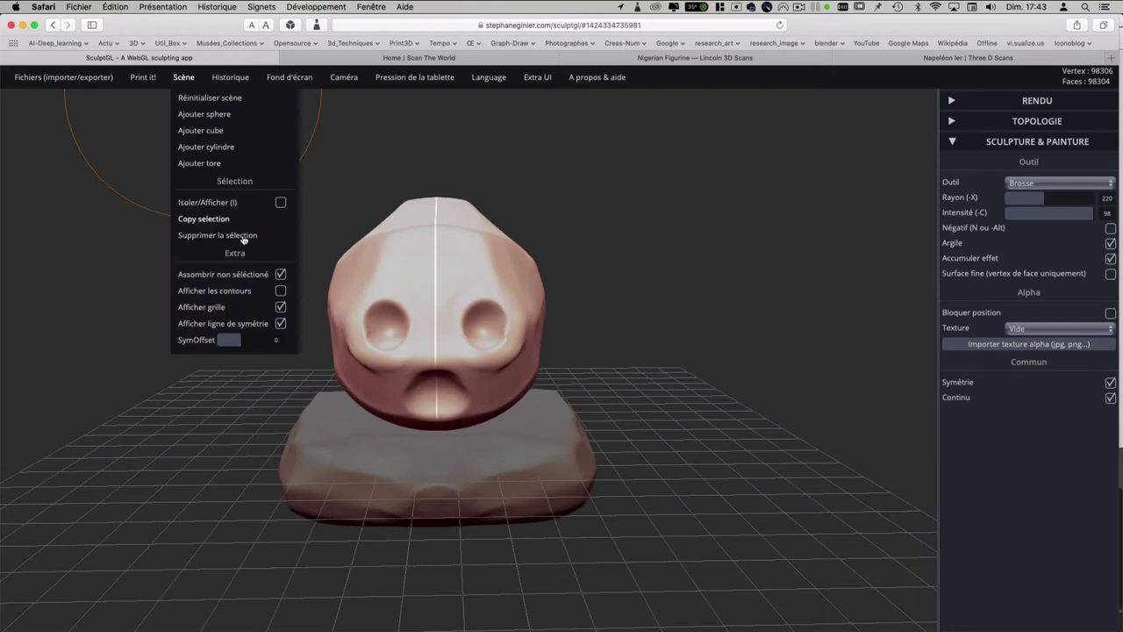
pyautogui.click(280, 308)
pyautogui.click(206, 146)
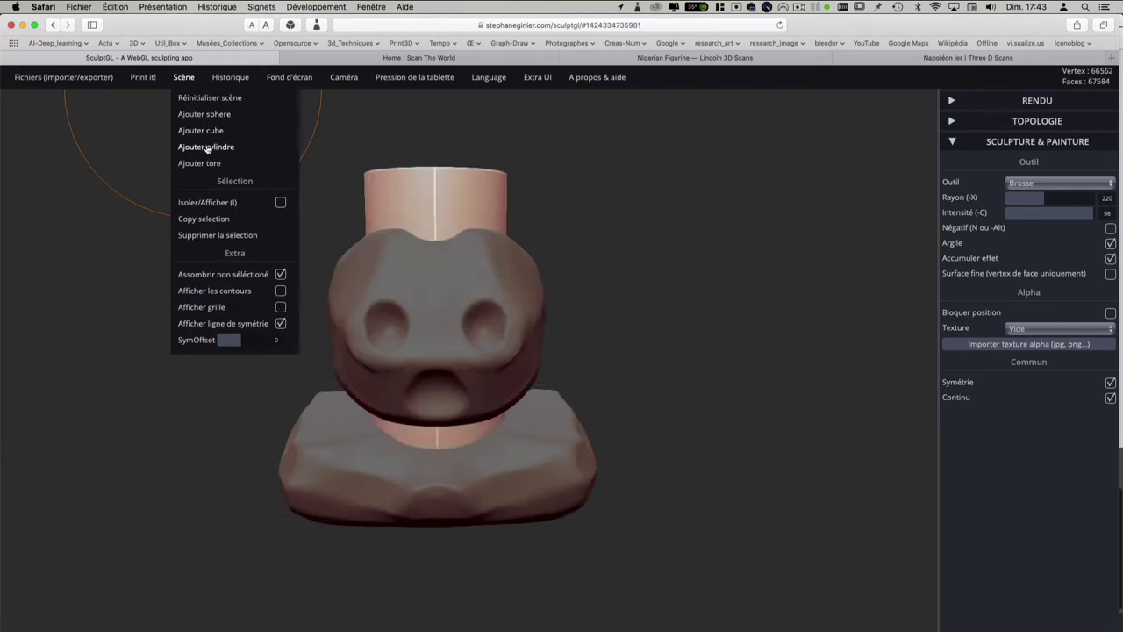
pyautogui.click(1042, 182)
pyautogui.click(1041, 312)
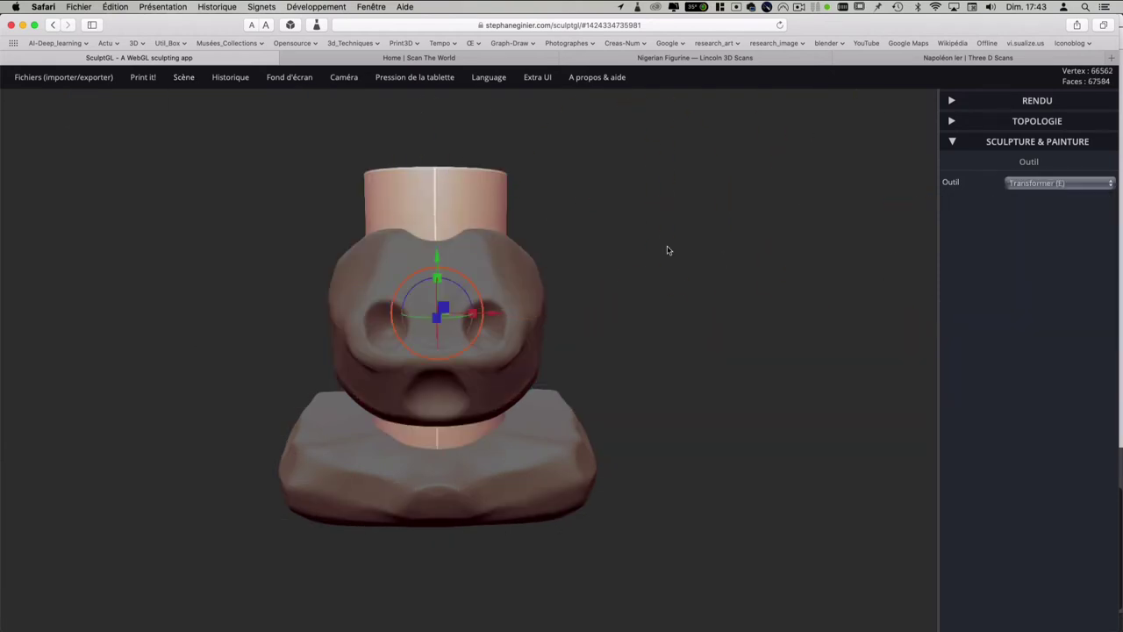
# Step: Shrink and tilt the cylinder, then stand it on the right side of the base
pyautogui.moveTo(497, 289); pyautogui.dragTo(454, 288)
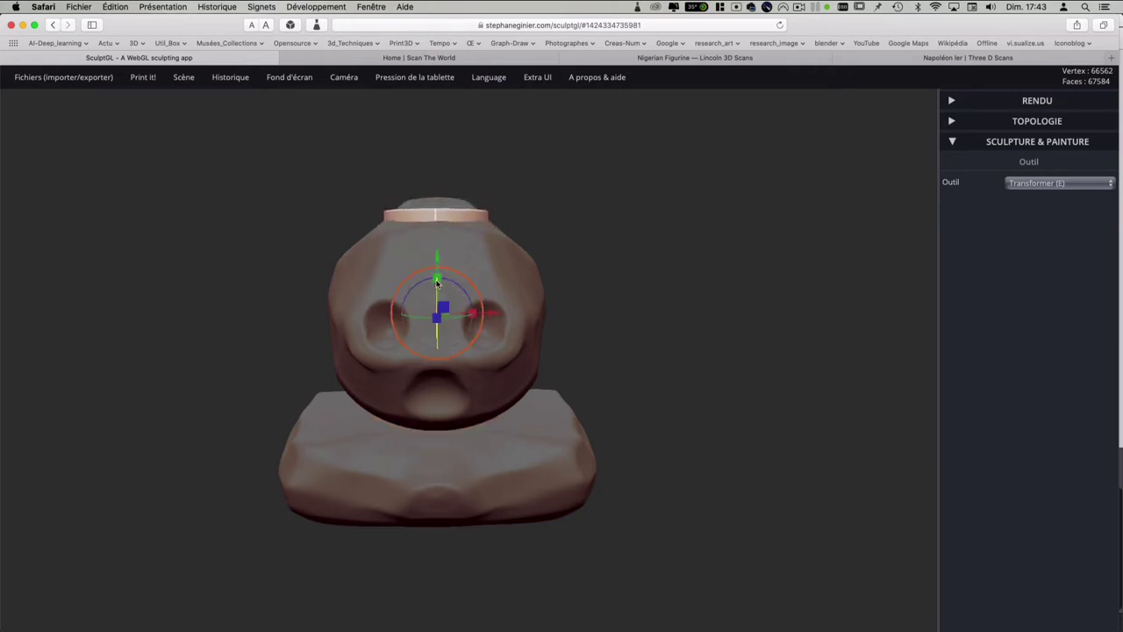
pyautogui.moveTo(434, 287)
pyautogui.mouseDown()
pyautogui.moveTo(438, 304)
pyautogui.moveTo(436, 275)
pyautogui.moveTo(418, 281)
pyautogui.moveTo(463, 294)
pyautogui.moveTo(474, 316)
pyautogui.moveTo(612, 326)
pyautogui.mouseUp()
pyautogui.moveTo(690, 349); pyautogui.dragTo(253, 351)
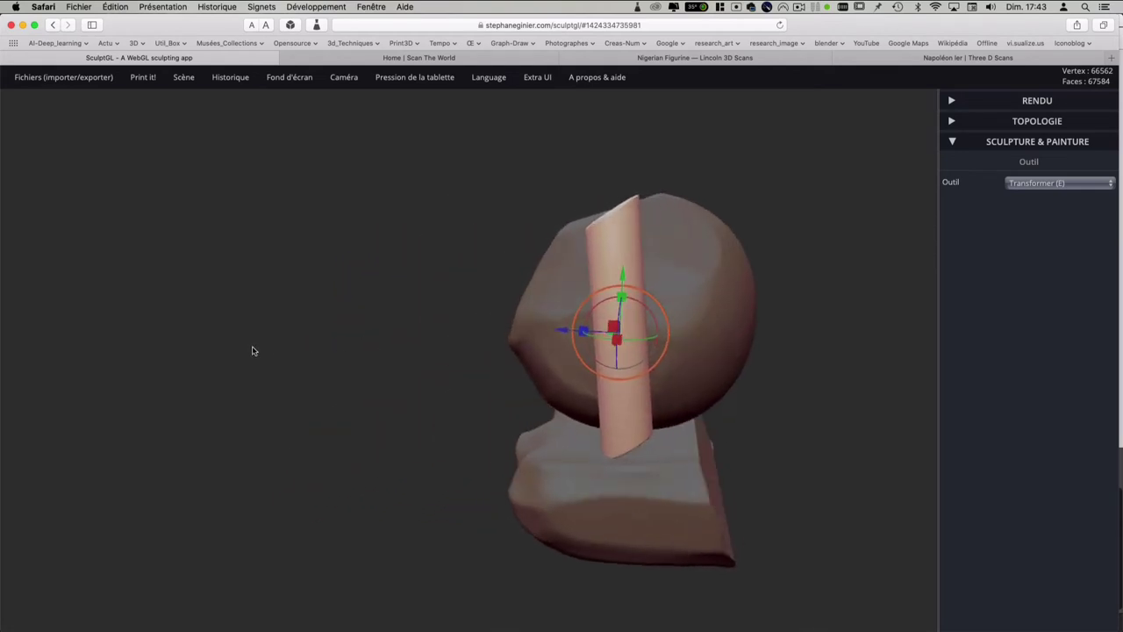
pyautogui.moveTo(653, 318); pyautogui.dragTo(662, 340)
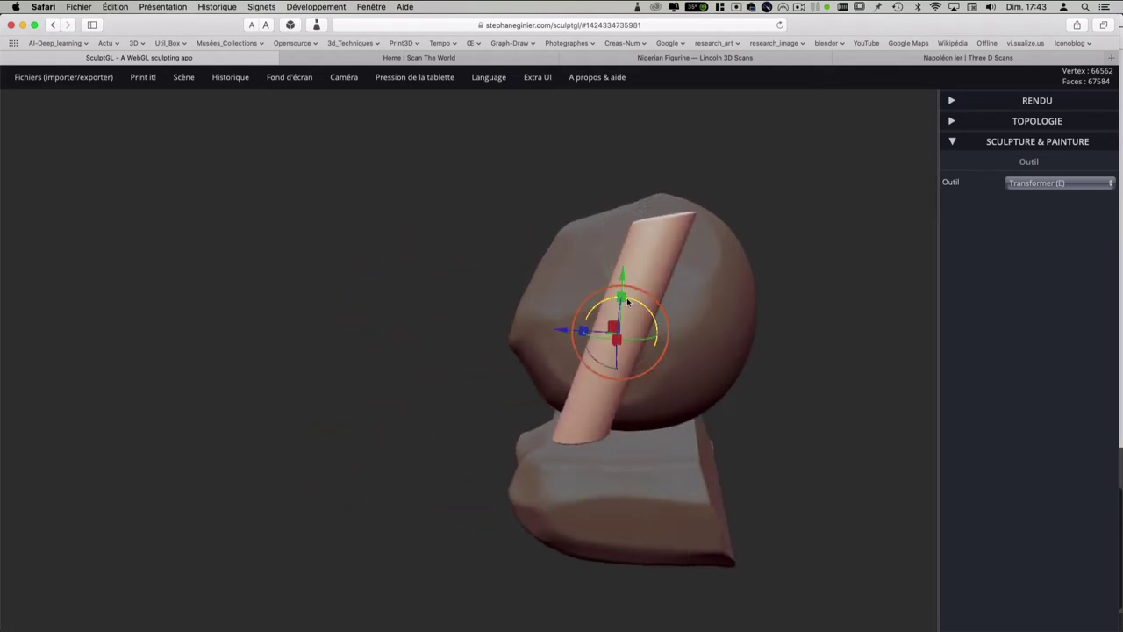
pyautogui.moveTo(617, 283); pyautogui.dragTo(616, 305)
pyautogui.press('f')
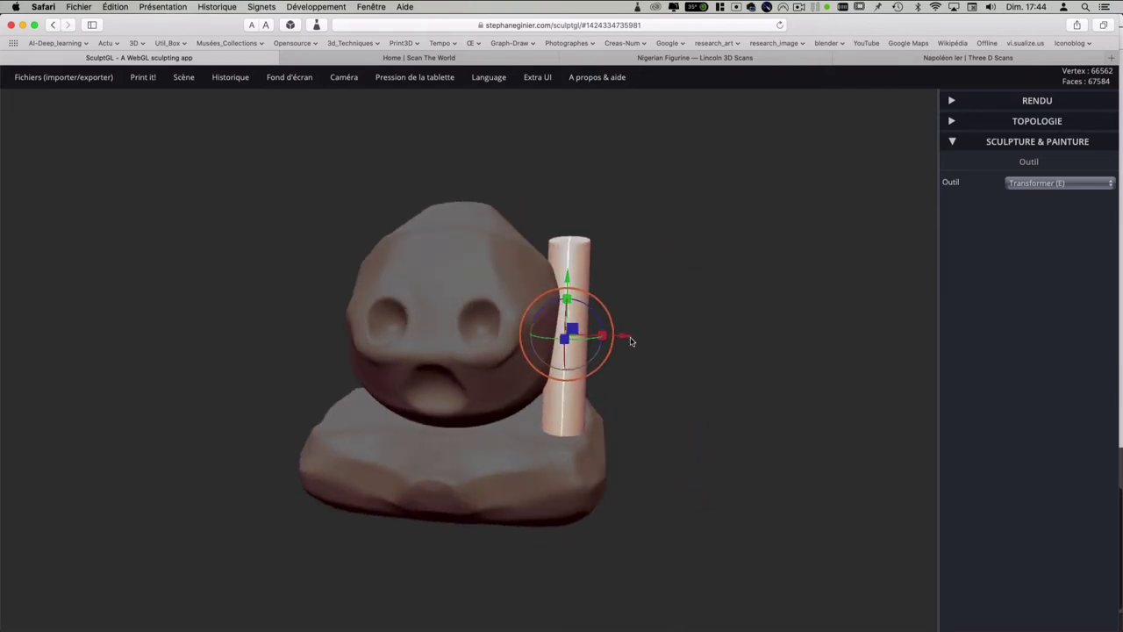
pyautogui.moveTo(604, 322)
pyautogui.mouseDown()
pyautogui.moveTo(615, 302)
pyautogui.moveTo(651, 342)
pyautogui.mouseUp()
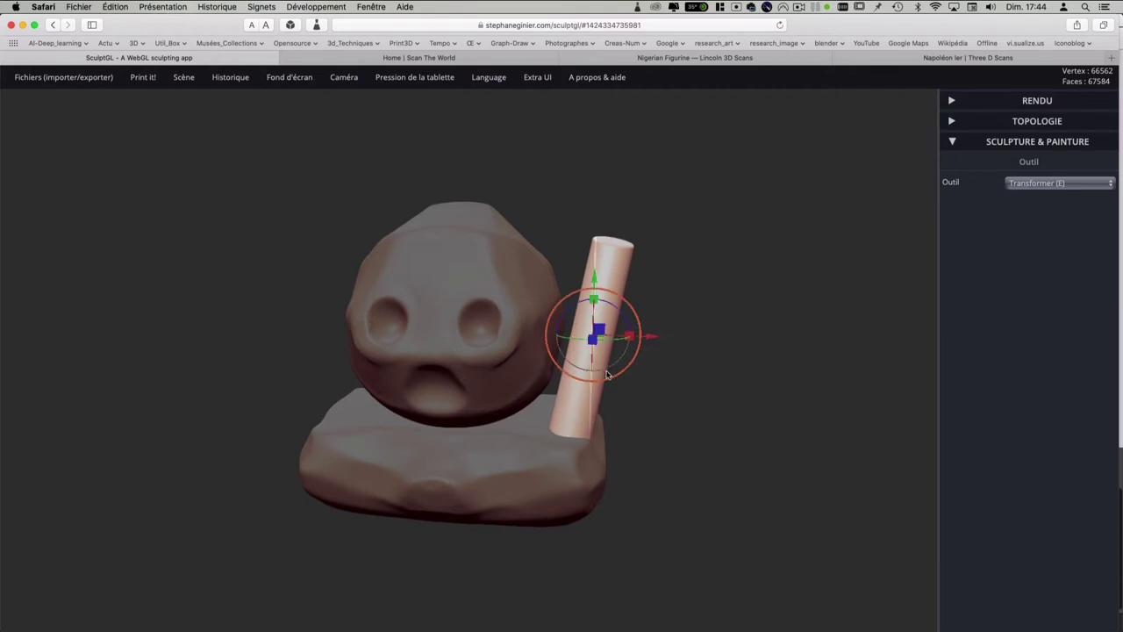
pyautogui.moveTo(184, 77)
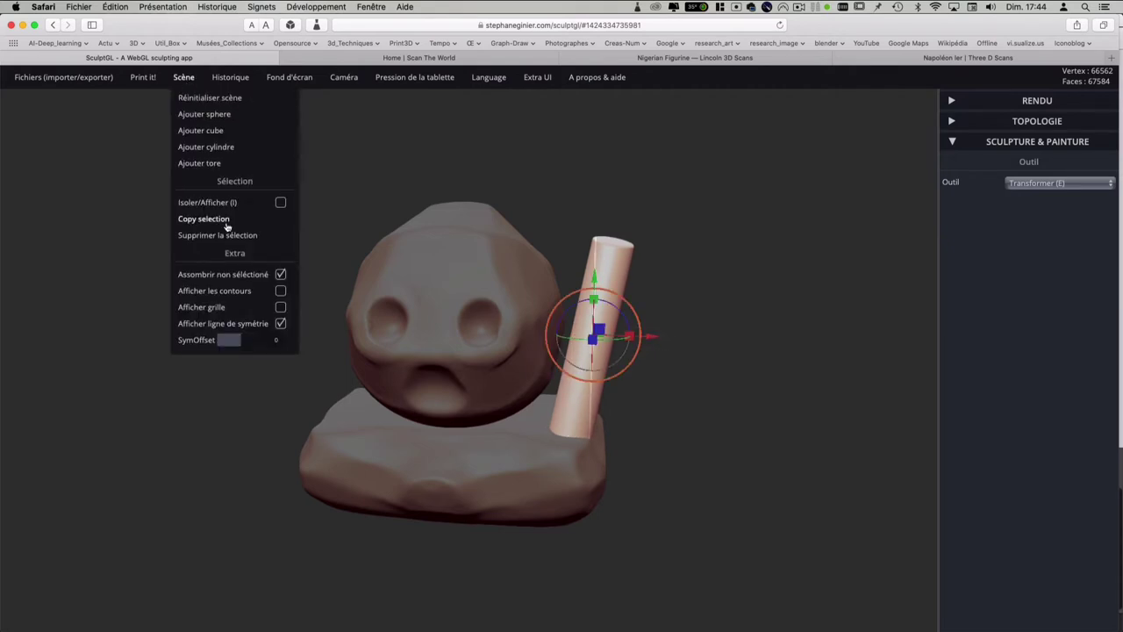
# Step: Copy the cylinder and slide the copy left out from behind the head, tilting it slightly
pyautogui.click(226, 219)
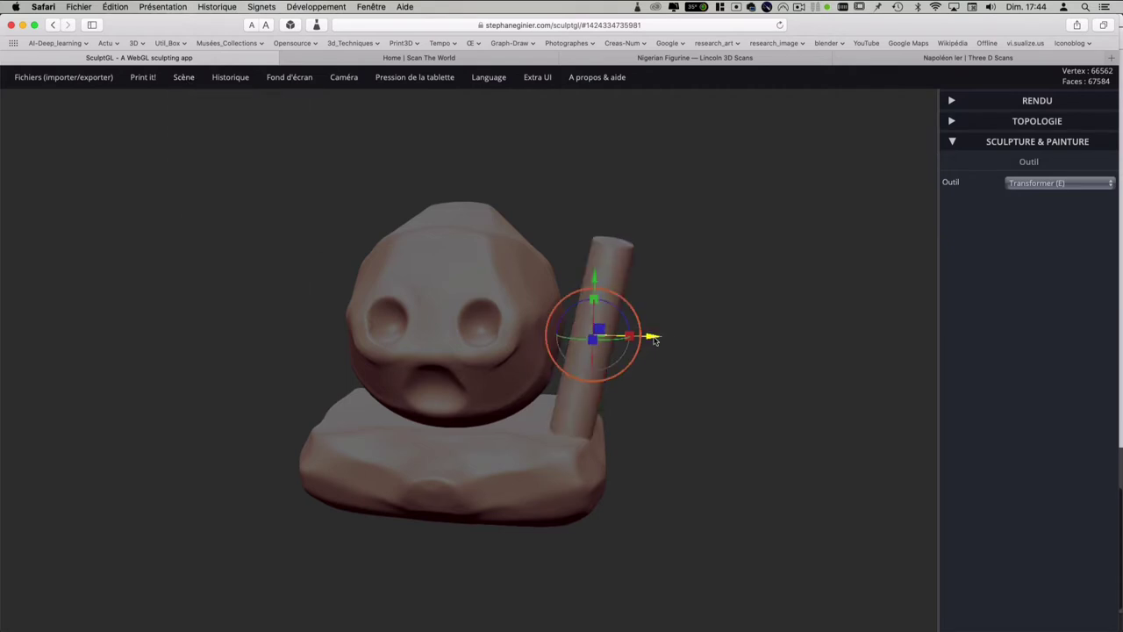
pyautogui.moveTo(644, 336)
pyautogui.mouseDown()
pyautogui.moveTo(431, 349)
pyautogui.moveTo(369, 309)
pyautogui.mouseUp()
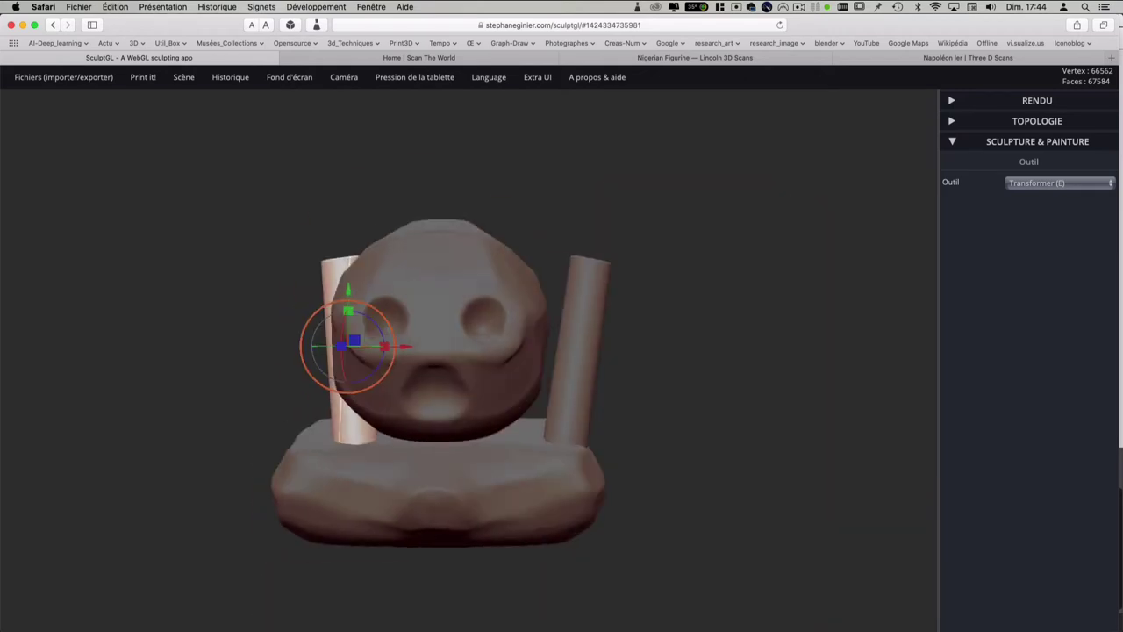
pyautogui.moveTo(375, 347)
pyautogui.mouseDown()
pyautogui.moveTo(331, 326)
pyautogui.moveTo(348, 348)
pyautogui.mouseUp()
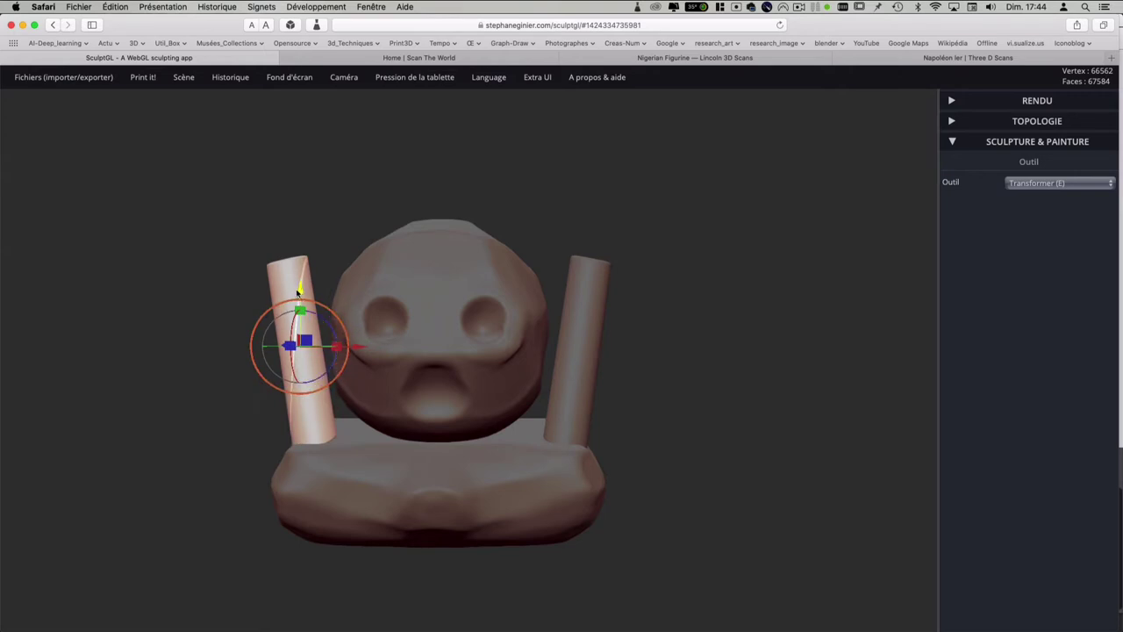
pyautogui.moveTo(298, 290); pyautogui.dragTo(296, 289)
pyautogui.moveTo(295, 288); pyautogui.dragTo(617, 383, button='right')
pyautogui.moveTo(489, 416); pyautogui.dragTo(368, 415)
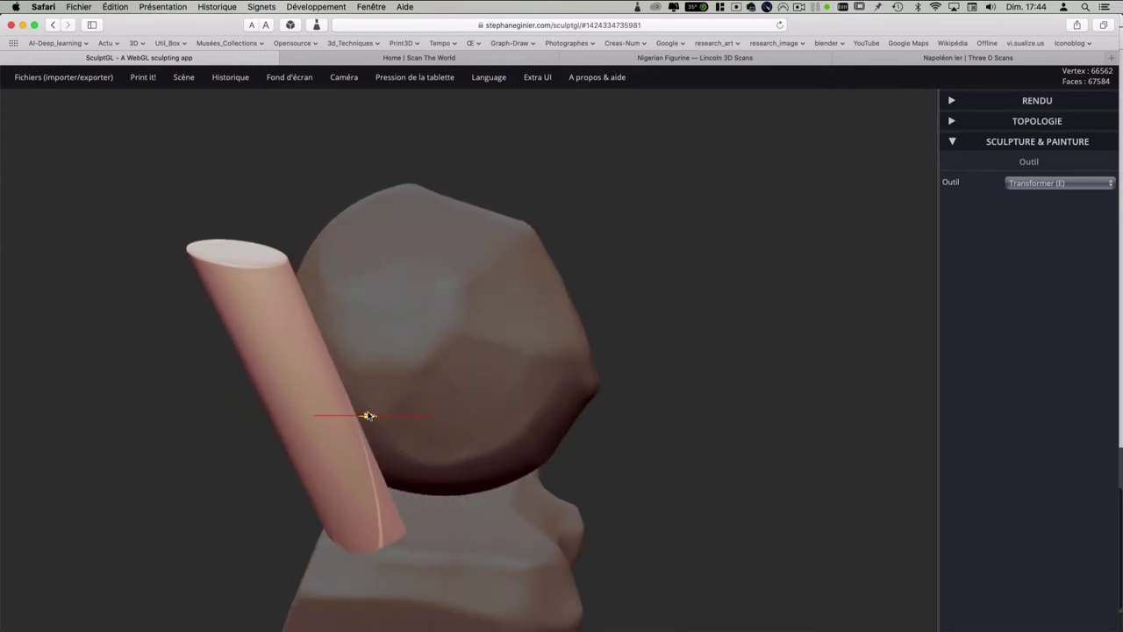
pyautogui.moveTo(529, 421)
pyautogui.mouseDown(button='right')
pyautogui.moveTo(445, 408)
pyautogui.moveTo(529, 356)
pyautogui.moveTo(518, 356)
pyautogui.mouseUp(button='right')
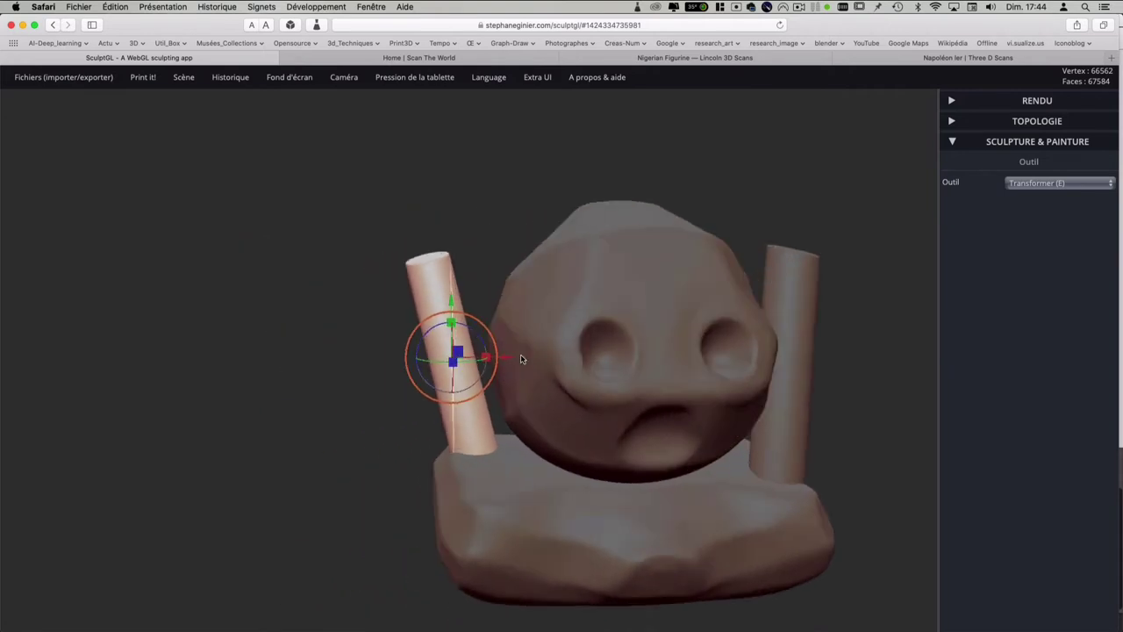
pyautogui.scroll(5, 522, 357)
pyautogui.press('shift')
pyautogui.scroll(-5, 518, 355)
pyautogui.moveTo(639, 363)
pyautogui.mouseDown(button='right')
pyautogui.moveTo(483, 334)
pyautogui.moveTo(518, 319)
pyautogui.mouseUp(button='right')
pyautogui.scroll(-1, 451, 301)
# Step: Adjust and rotate the left cylinder upright, then uncheck Assombrir non sélectionné
pyautogui.click(451, 301)
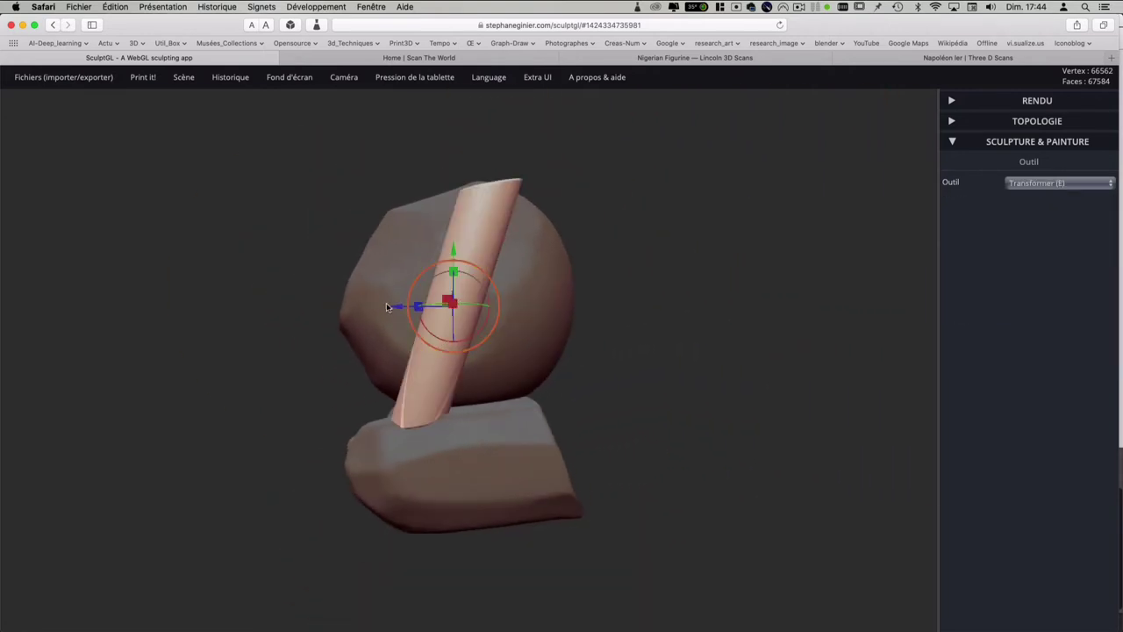
pyautogui.moveTo(386, 307); pyautogui.dragTo(465, 307)
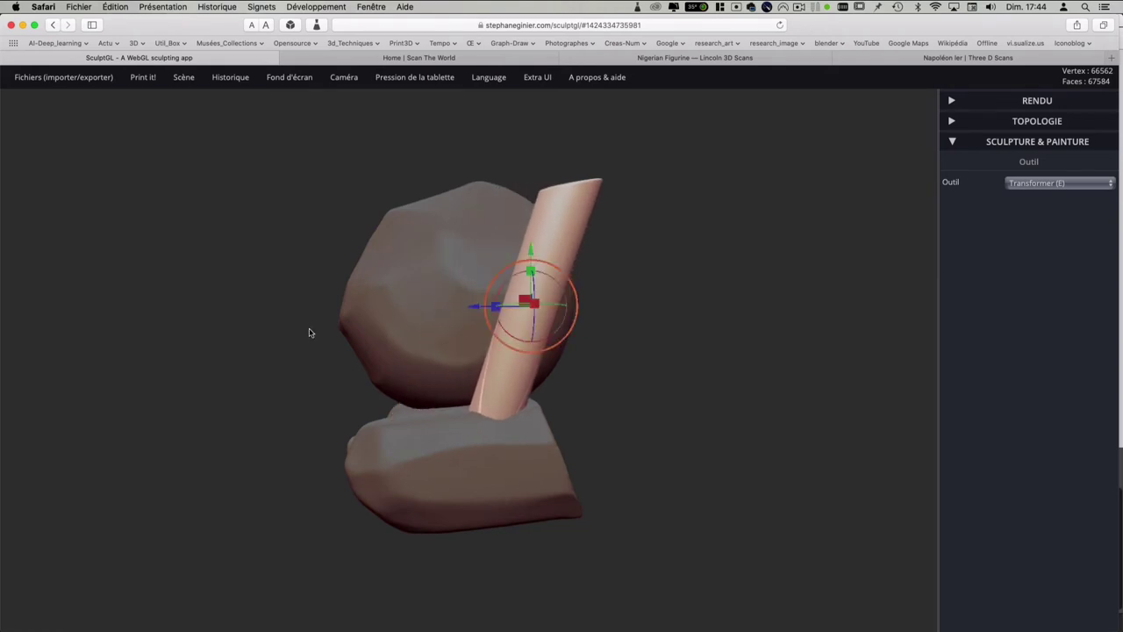
pyautogui.moveTo(309, 333)
pyautogui.mouseDown(button='right')
pyautogui.moveTo(421, 401)
pyautogui.moveTo(542, 390)
pyautogui.mouseUp(button='right')
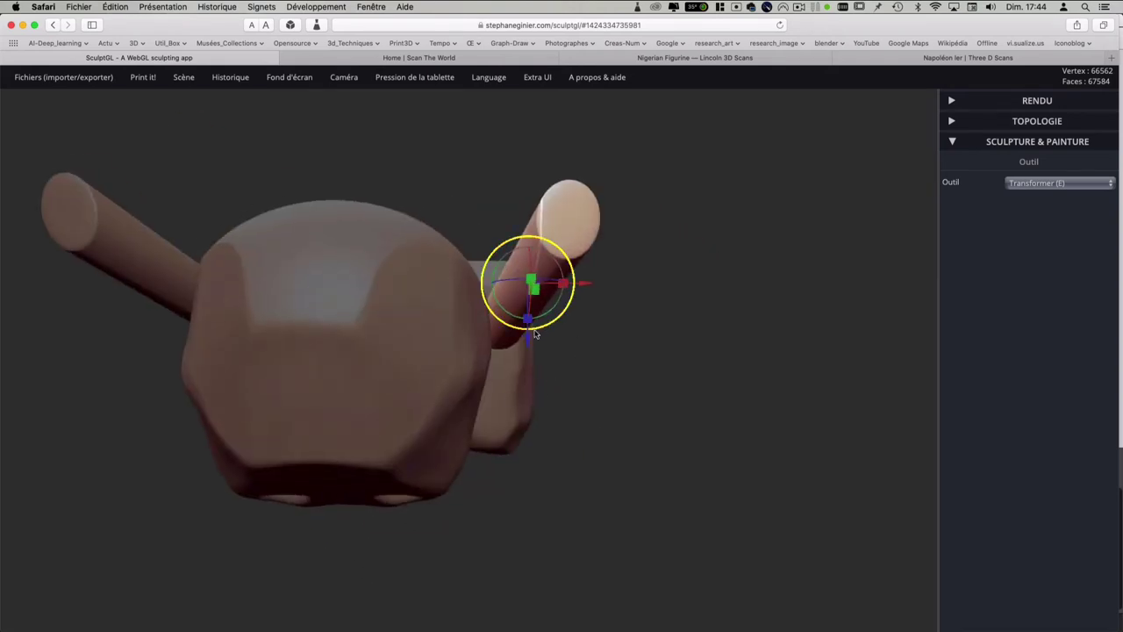
pyautogui.moveTo(535, 334); pyautogui.dragTo(529, 321)
pyautogui.moveTo(574, 419); pyautogui.dragTo(679, 420, button='middle')
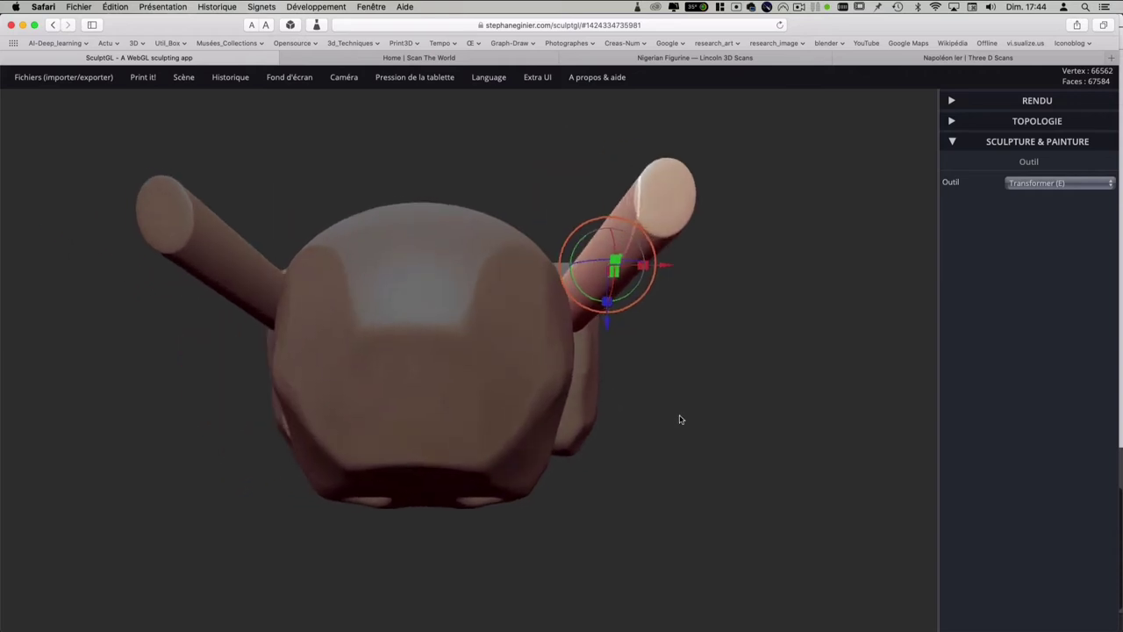
pyautogui.moveTo(680, 420)
pyautogui.mouseDown(button='right')
pyautogui.moveTo(637, 395)
pyautogui.moveTo(732, 509)
pyautogui.moveTo(693, 371)
pyautogui.moveTo(698, 336)
pyautogui.mouseUp(button='right')
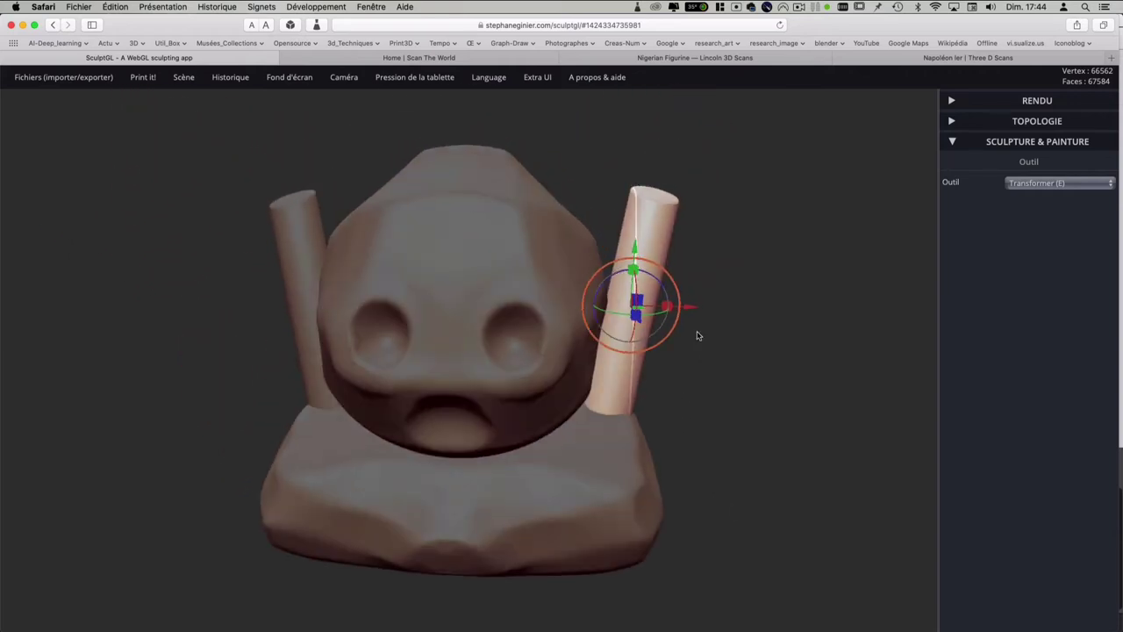
pyautogui.click(279, 274)
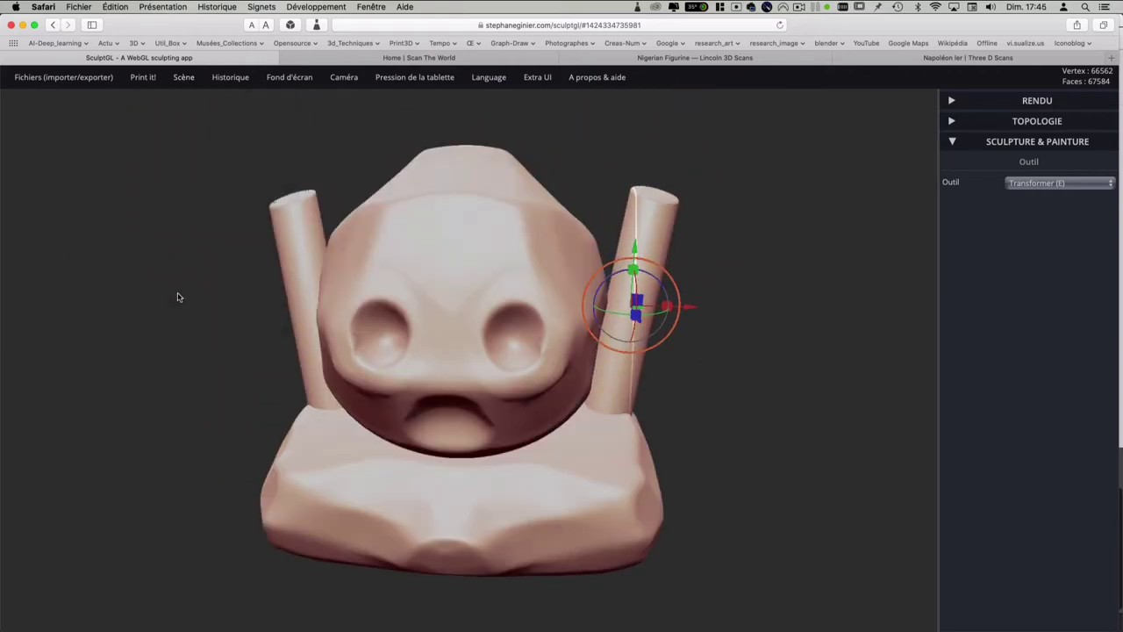
pyautogui.moveTo(176, 295)
pyautogui.mouseDown(button='right')
pyautogui.moveTo(238, 354)
pyautogui.moveTo(151, 321)
pyautogui.moveTo(88, 315)
pyautogui.moveTo(122, 318)
pyautogui.mouseUp(button='right')
pyautogui.moveTo(183, 77)
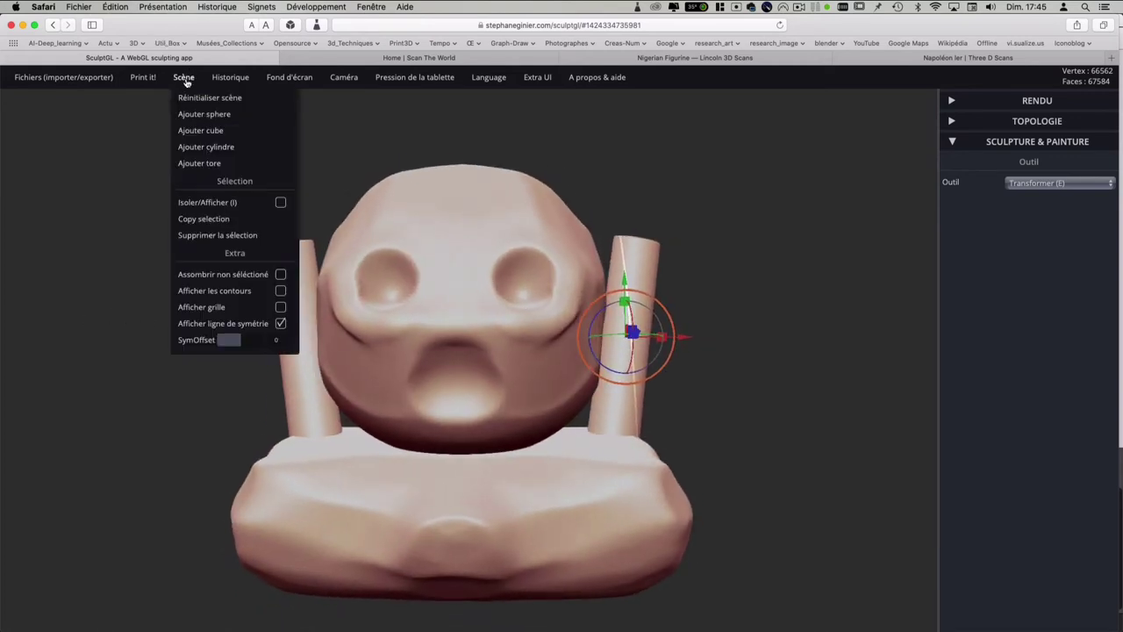
# Step: Add a torus, shrink it and set it on top of the head
pyautogui.click(207, 163)
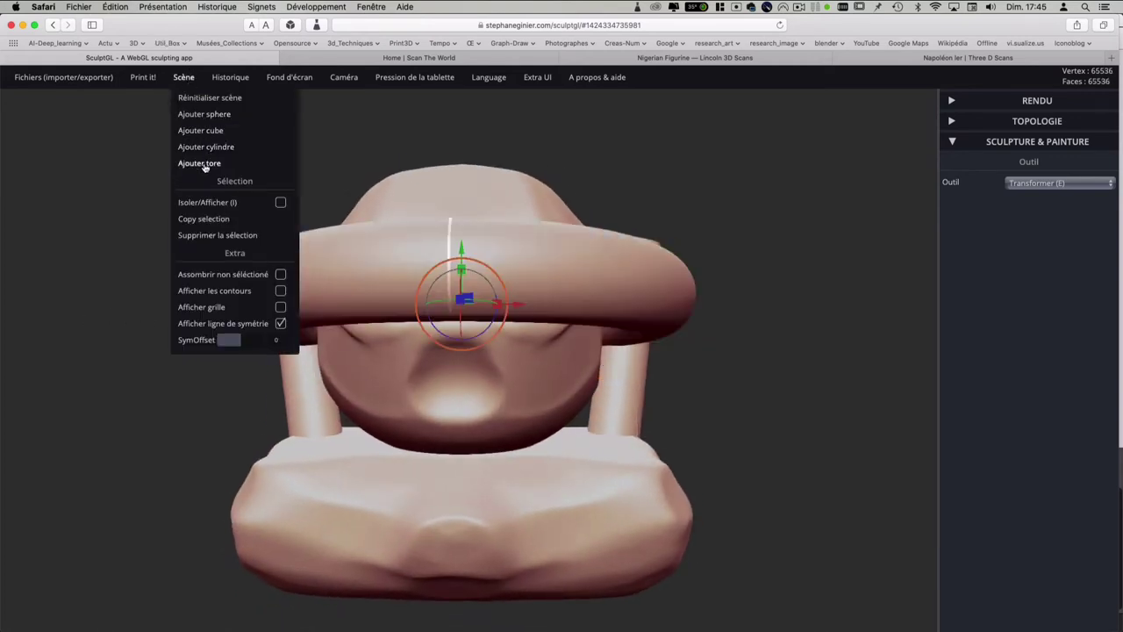
pyautogui.moveTo(461, 251)
pyautogui.mouseDown()
pyautogui.moveTo(459, 389)
pyautogui.moveTo(482, 419)
pyautogui.moveTo(462, 147)
pyautogui.mouseUp()
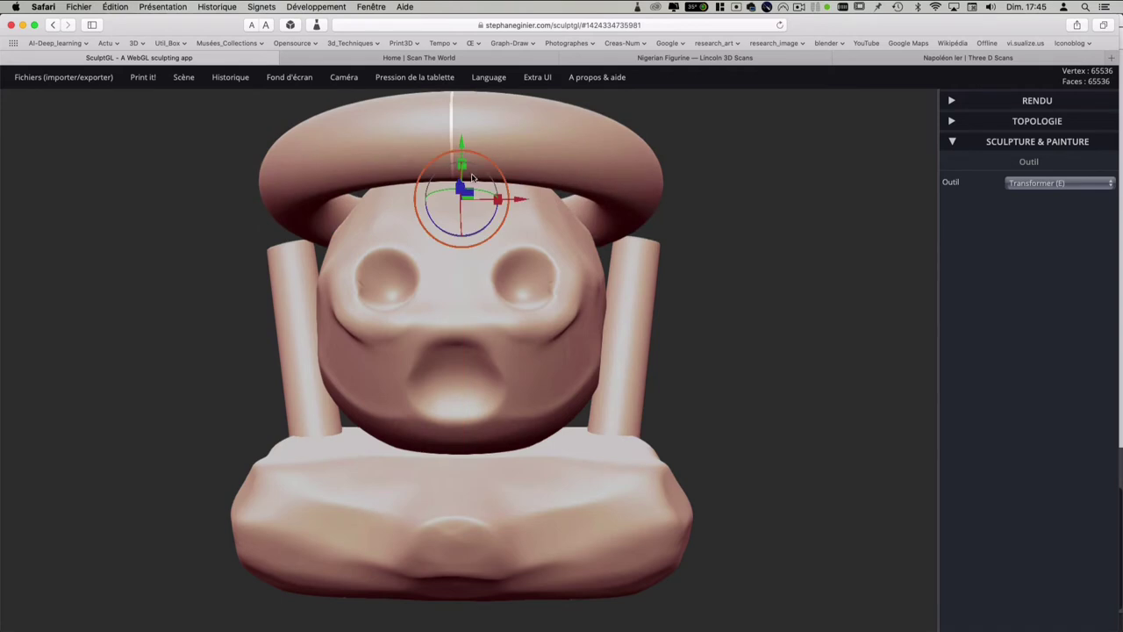
pyautogui.moveTo(474, 176); pyautogui.dragTo(564, 272, button='right')
pyautogui.moveTo(505, 308)
pyautogui.mouseDown()
pyautogui.moveTo(479, 304)
pyautogui.moveTo(459, 322)
pyautogui.mouseUp()
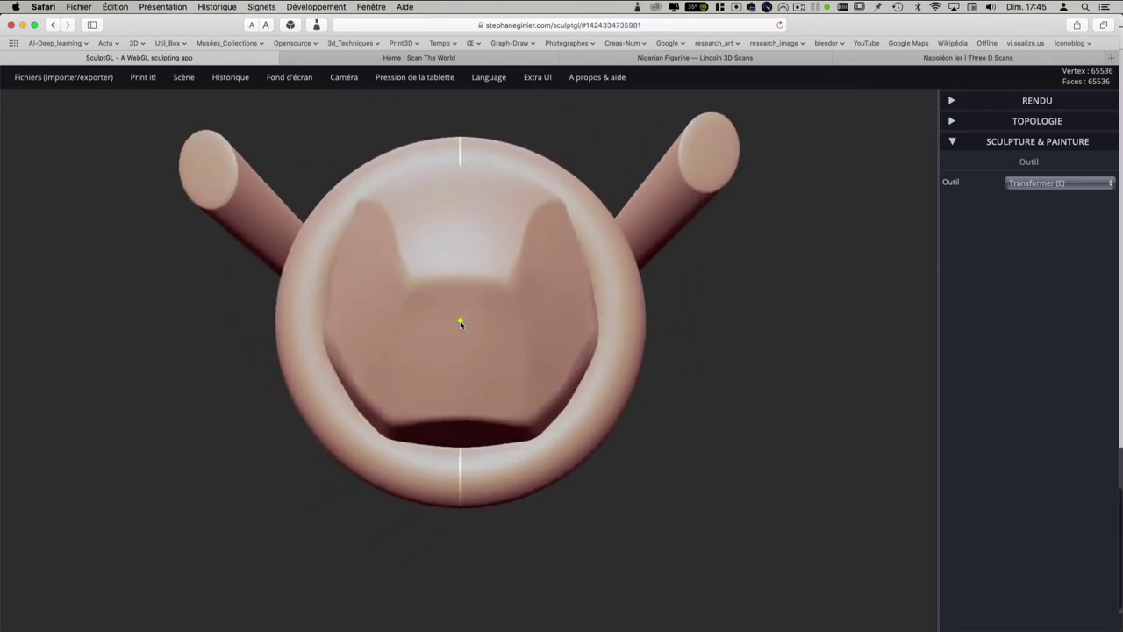
pyautogui.moveTo(464, 363)
pyautogui.mouseDown()
pyautogui.moveTo(580, 482)
pyautogui.moveTo(517, 391)
pyautogui.mouseUp()
pyautogui.moveTo(461, 235)
pyautogui.mouseDown()
pyautogui.moveTo(463, 178)
pyautogui.moveTo(462, 192)
pyautogui.mouseUp()
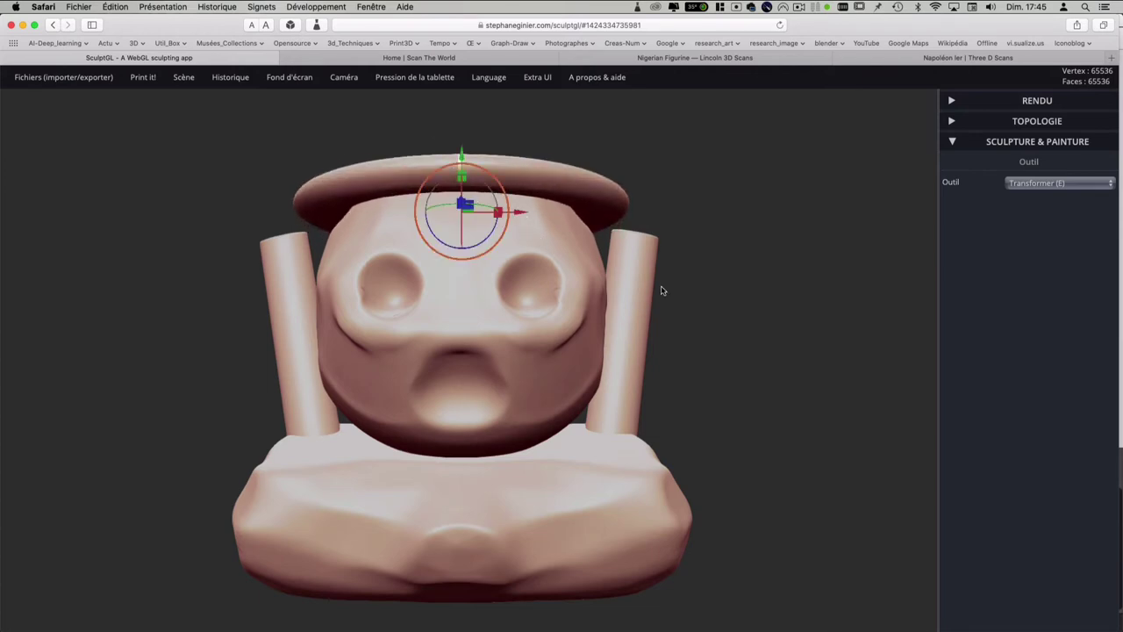
pyautogui.moveTo(663, 290); pyautogui.dragTo(696, 342)
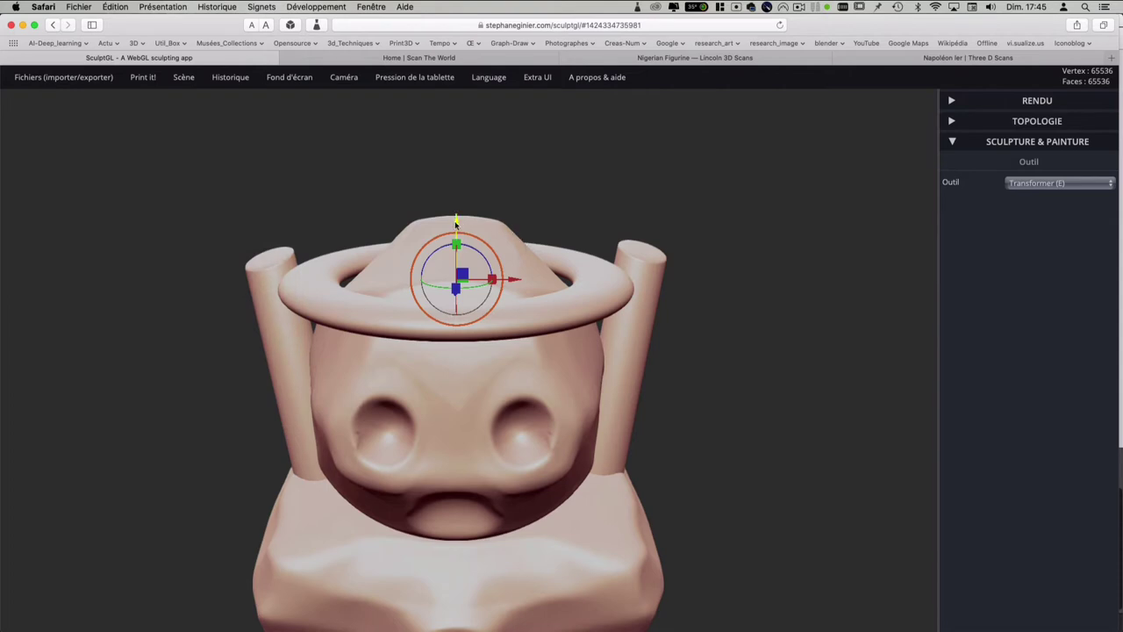
pyautogui.moveTo(455, 223)
pyautogui.mouseDown()
pyautogui.moveTo(453, 200)
pyautogui.moveTo(501, 252)
pyautogui.moveTo(499, 271)
pyautogui.moveTo(483, 263)
pyautogui.mouseUp()
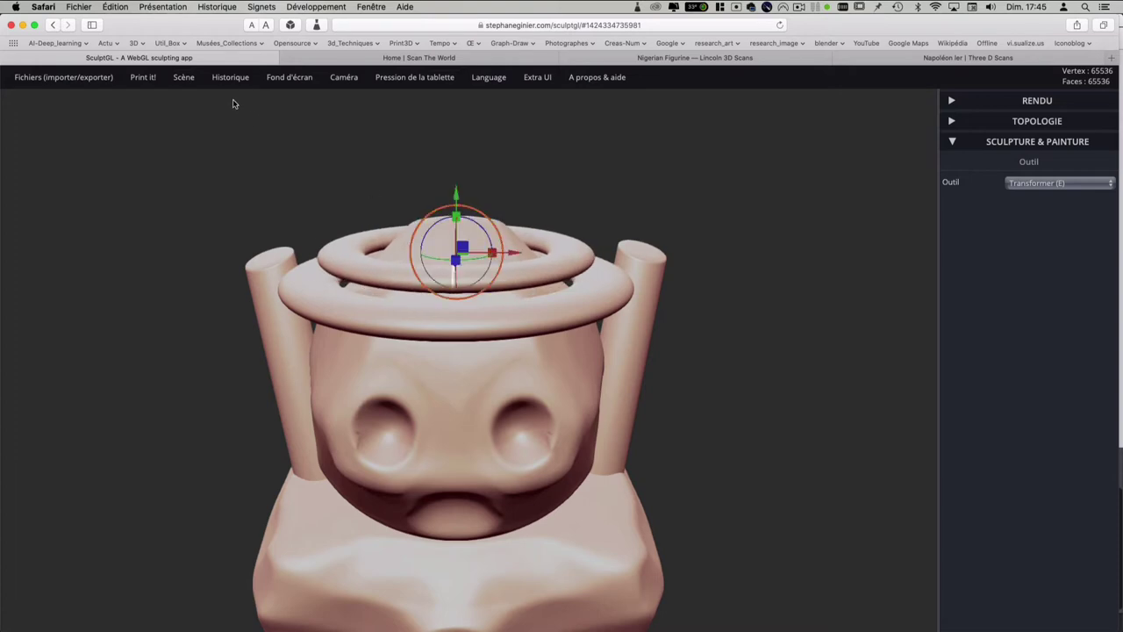
# Step: Duplicate the torus, raise the copy above the first and shrink it into a smaller tier
pyautogui.moveTo(184, 77)
pyautogui.click(225, 219)
pyautogui.moveTo(454, 187); pyautogui.dragTo(454, 145)
pyautogui.moveTo(499, 198); pyautogui.dragTo(454, 178)
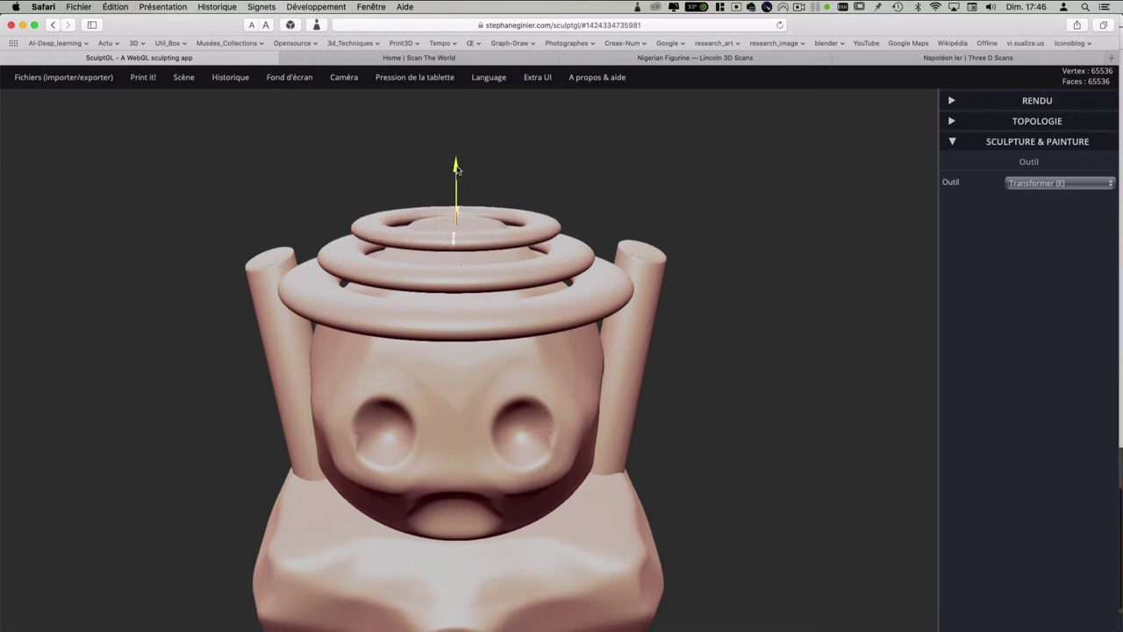
pyautogui.moveTo(454, 177); pyautogui.dragTo(549, 284, button='right')
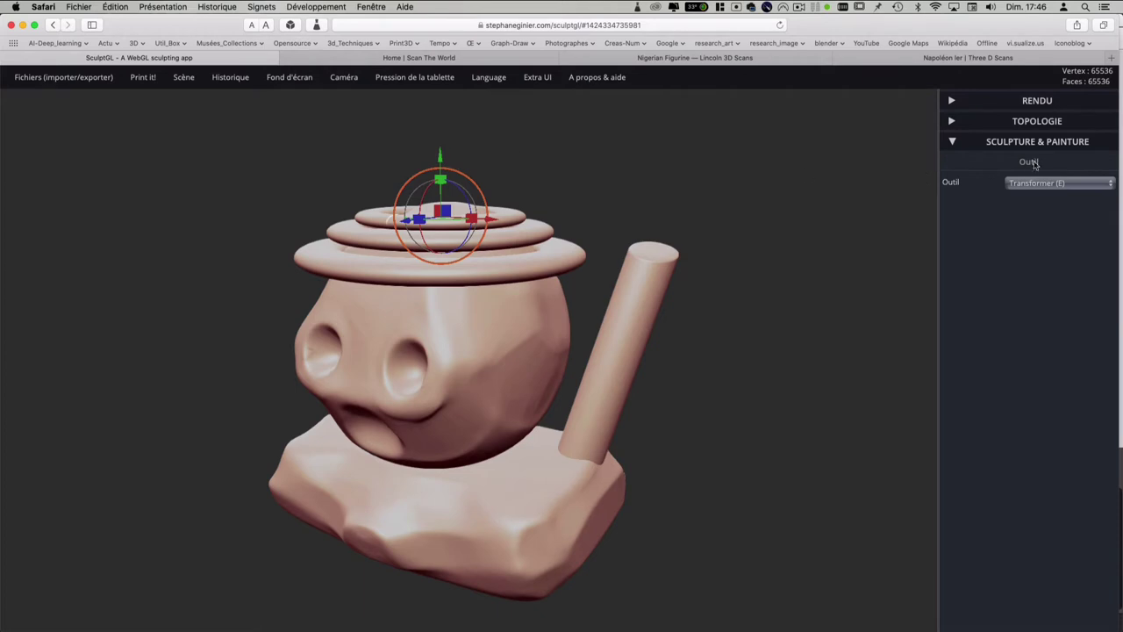
pyautogui.click(1040, 183)
# Step: Fill the head with orange and paint the hat rings light blue
pyautogui.click(1026, 143)
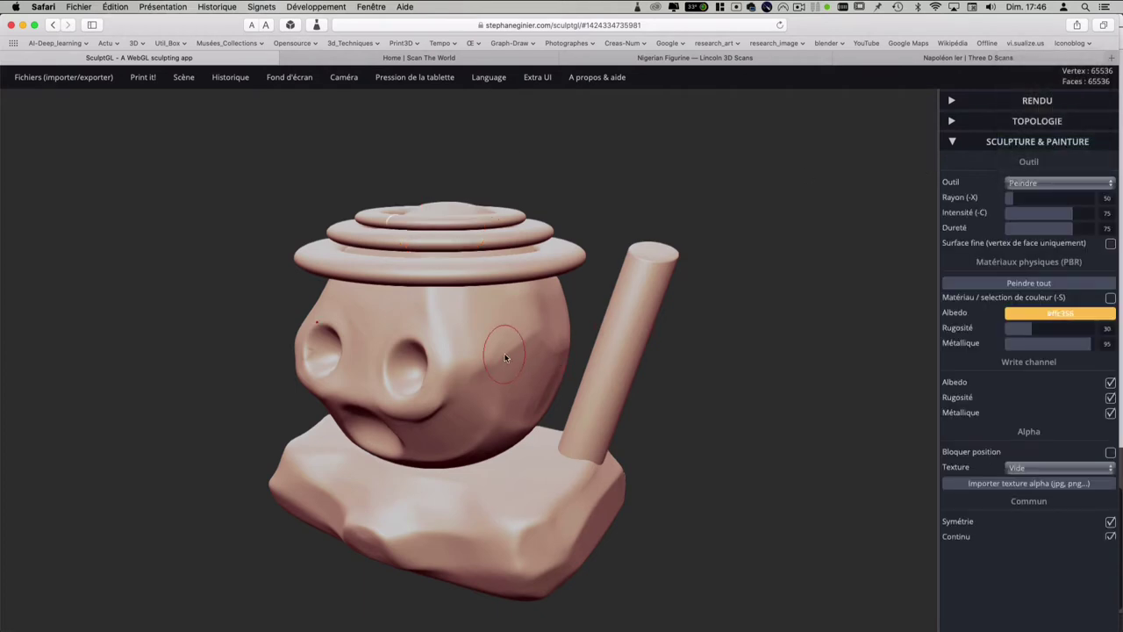
pyautogui.click(501, 330)
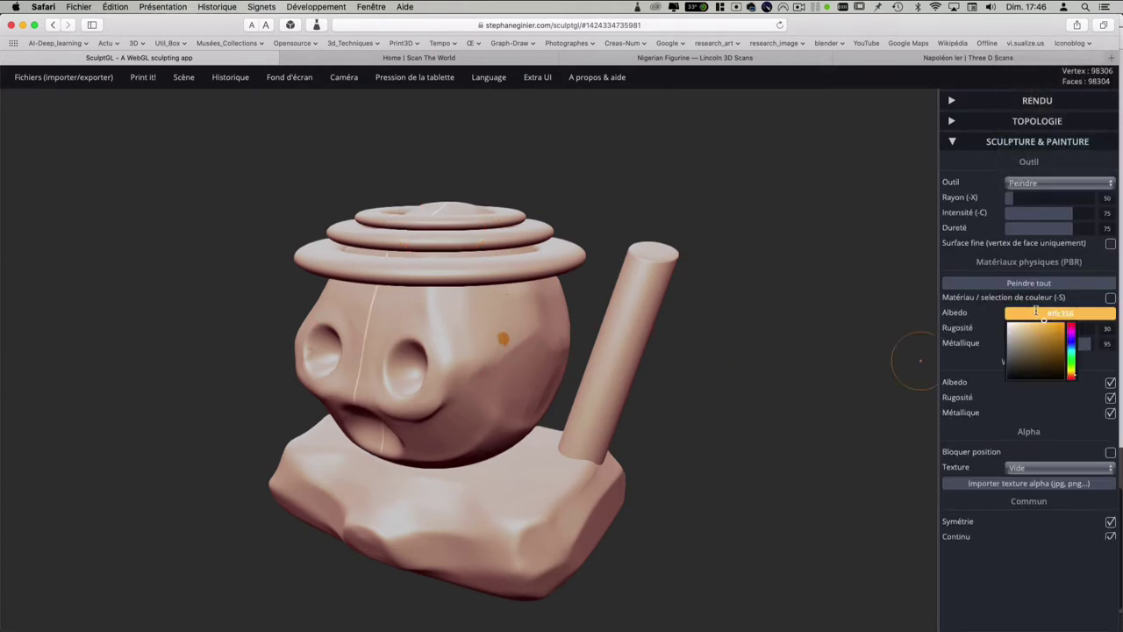
pyautogui.click(1029, 283)
pyautogui.click(1079, 313)
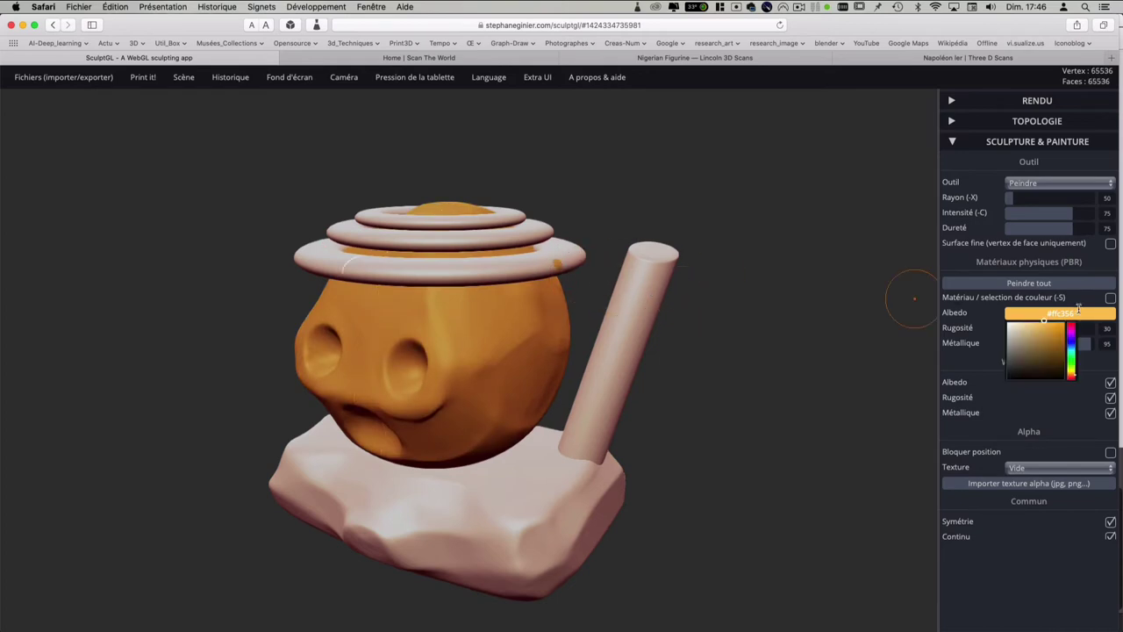
pyautogui.moveTo(1071, 340); pyautogui.dragTo(1072, 352)
pyautogui.click(1028, 282)
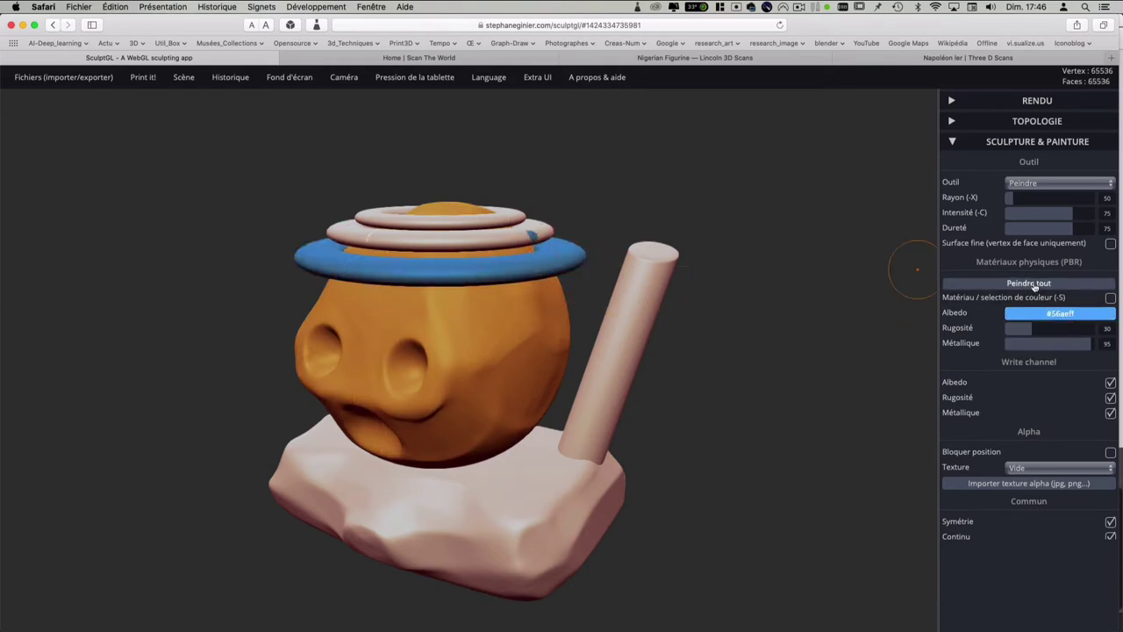
pyautogui.click(1049, 283)
pyautogui.click(1042, 284)
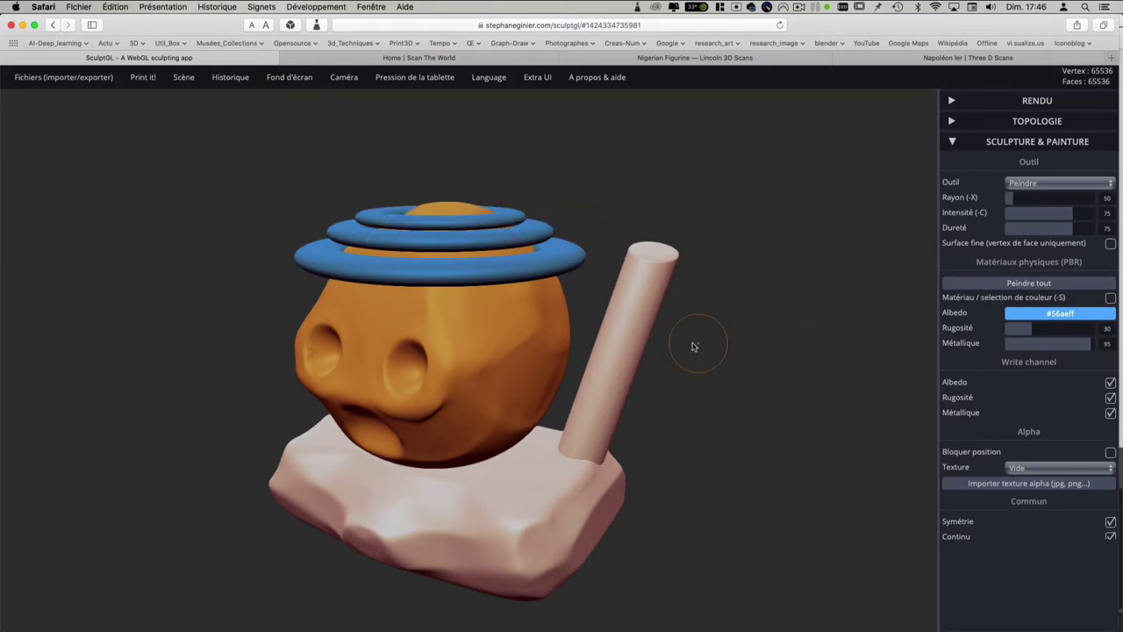
# Step: Choose a dark teal colour and paint the cylinders with it
pyautogui.click(638, 332)
pyautogui.click(1043, 313)
pyautogui.click(1048, 352)
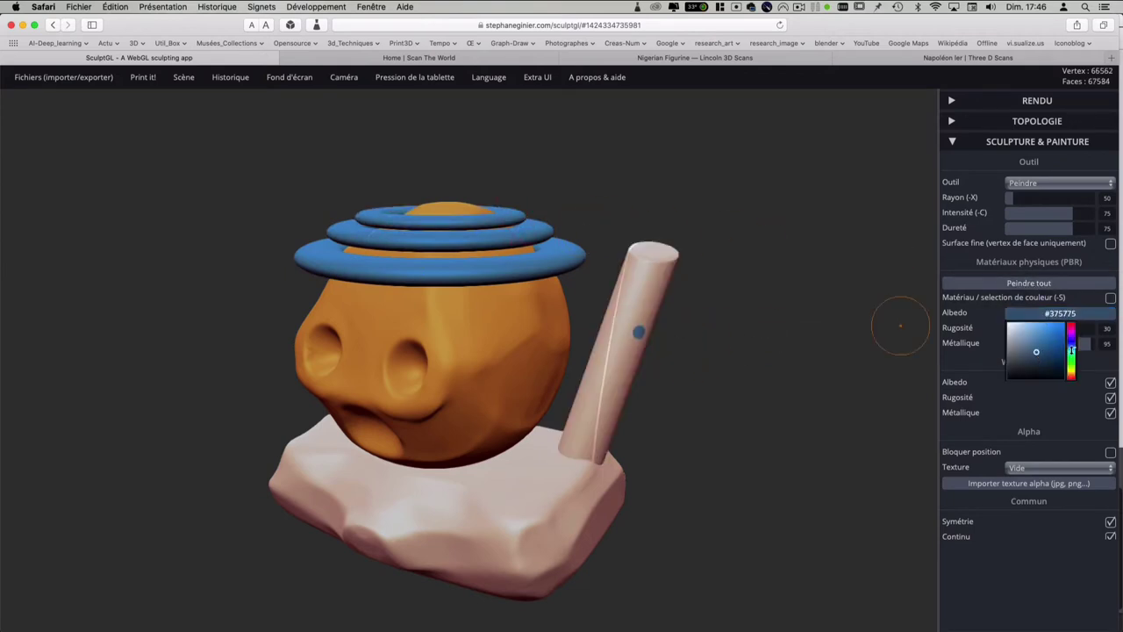
pyautogui.moveTo(1070, 343); pyautogui.dragTo(1070, 355)
pyautogui.click(1021, 284)
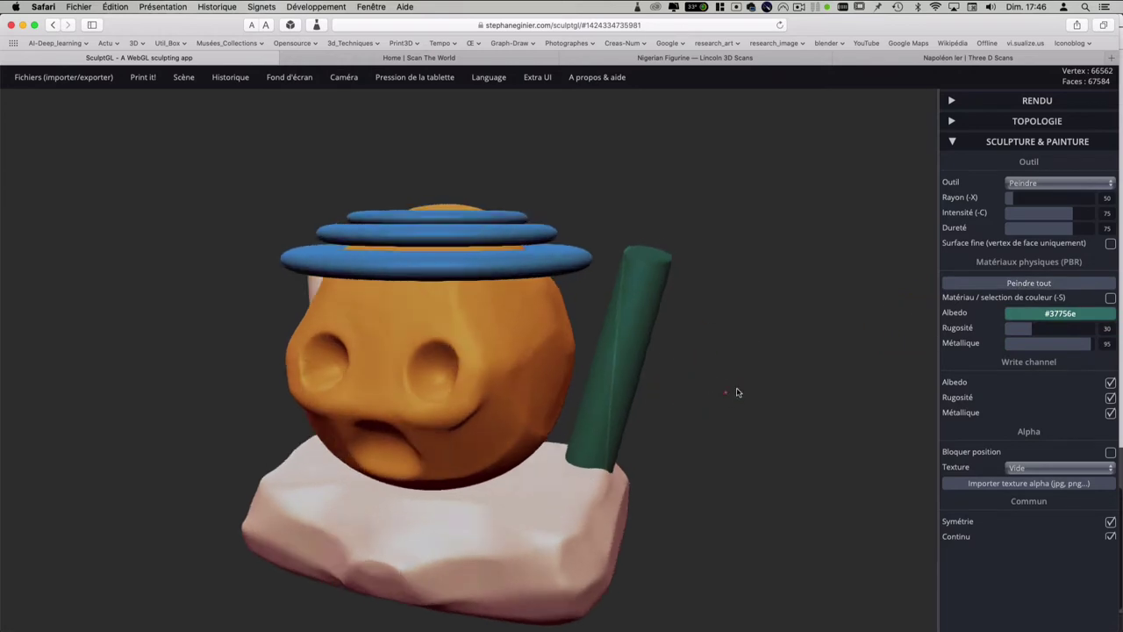
pyautogui.moveTo(734, 394); pyautogui.dragTo(725, 375)
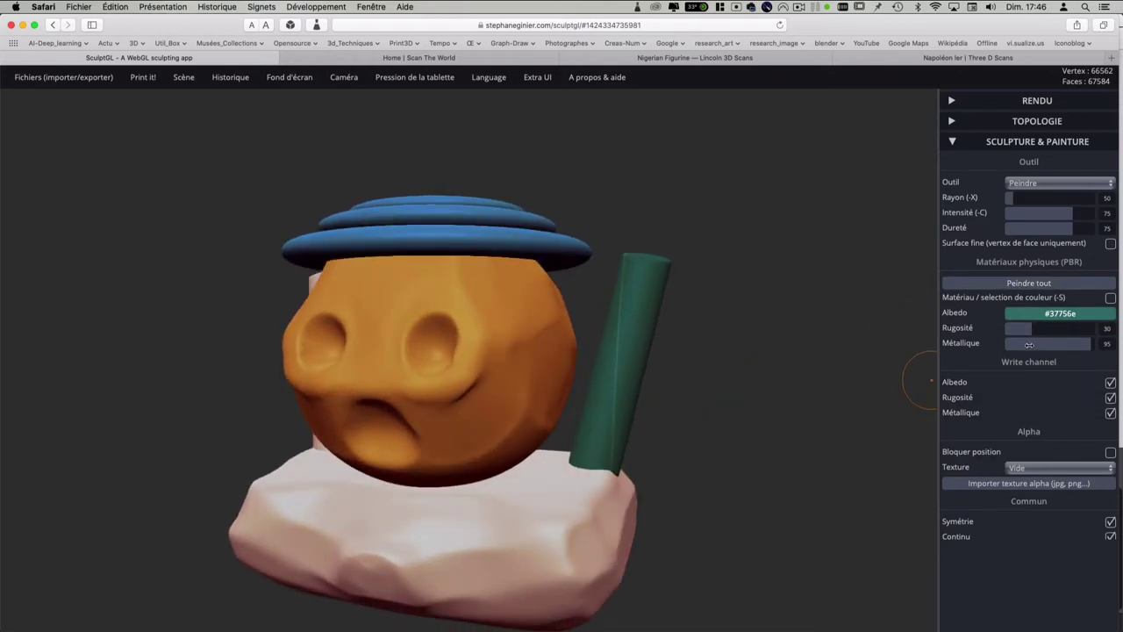
pyautogui.moveTo(754, 378); pyautogui.dragTo(303, 410)
pyautogui.click(1027, 284)
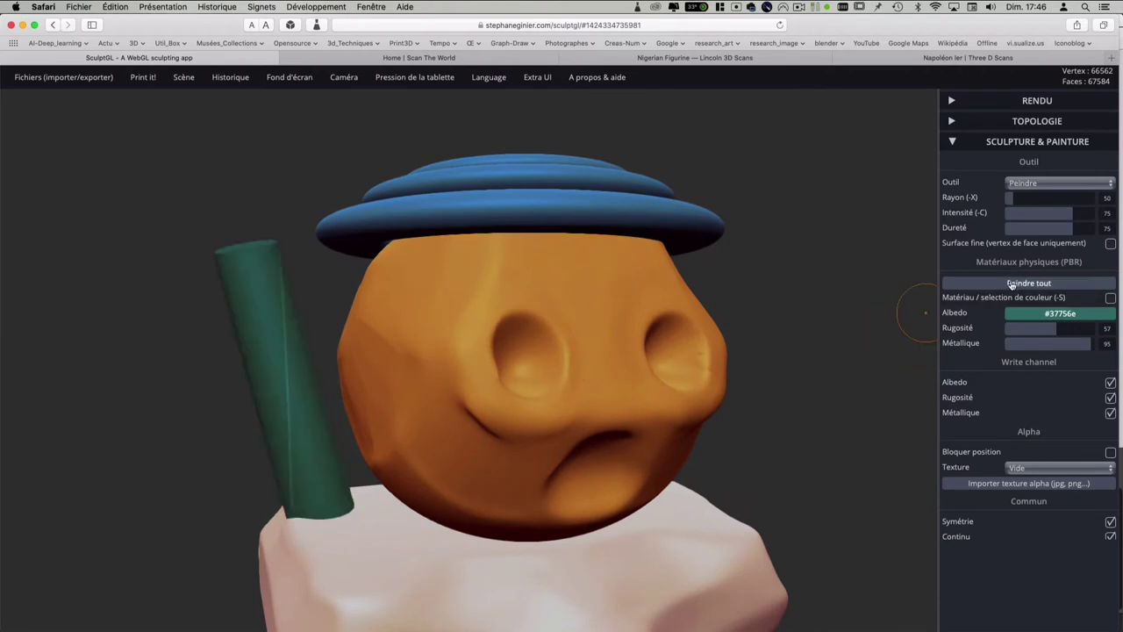
# Step: Paint the base dark red (#753b37) and orbit to inspect the finished colours
pyautogui.click(720, 548)
pyautogui.click(1059, 313)
pyautogui.moveTo(1069, 354); pyautogui.dragTo(1070, 379)
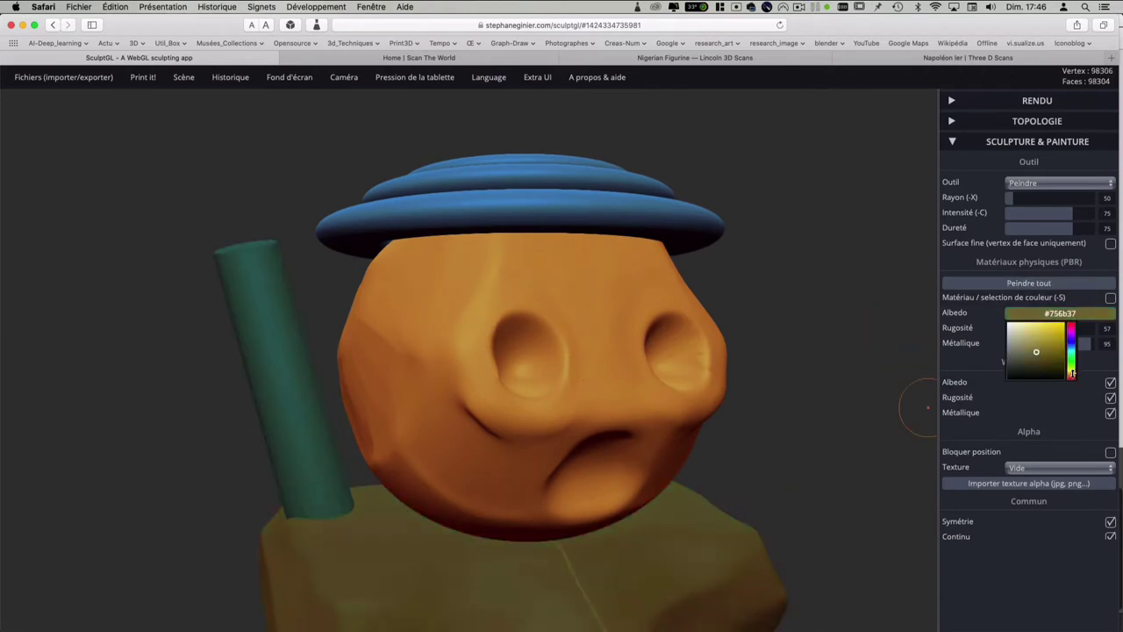
pyautogui.click(1022, 283)
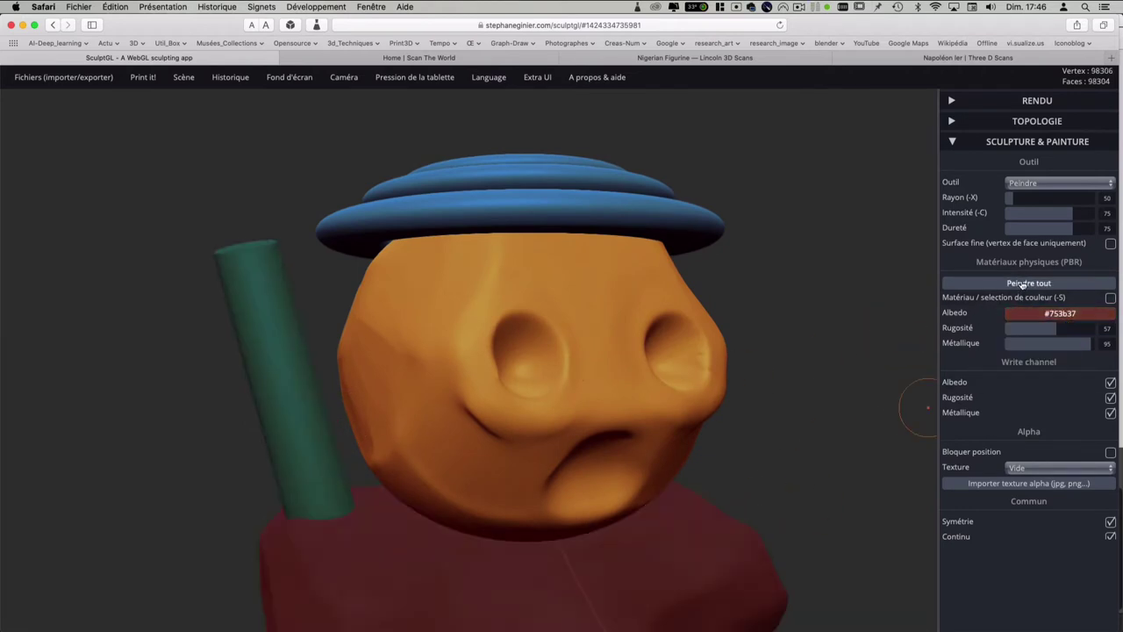
pyautogui.scroll(-3, 802, 456)
pyautogui.moveTo(802, 456)
pyautogui.mouseDown()
pyautogui.moveTo(692, 392)
pyautogui.moveTo(514, 394)
pyautogui.moveTo(574, 378)
pyautogui.moveTo(723, 394)
pyautogui.moveTo(613, 416)
pyautogui.mouseUp()
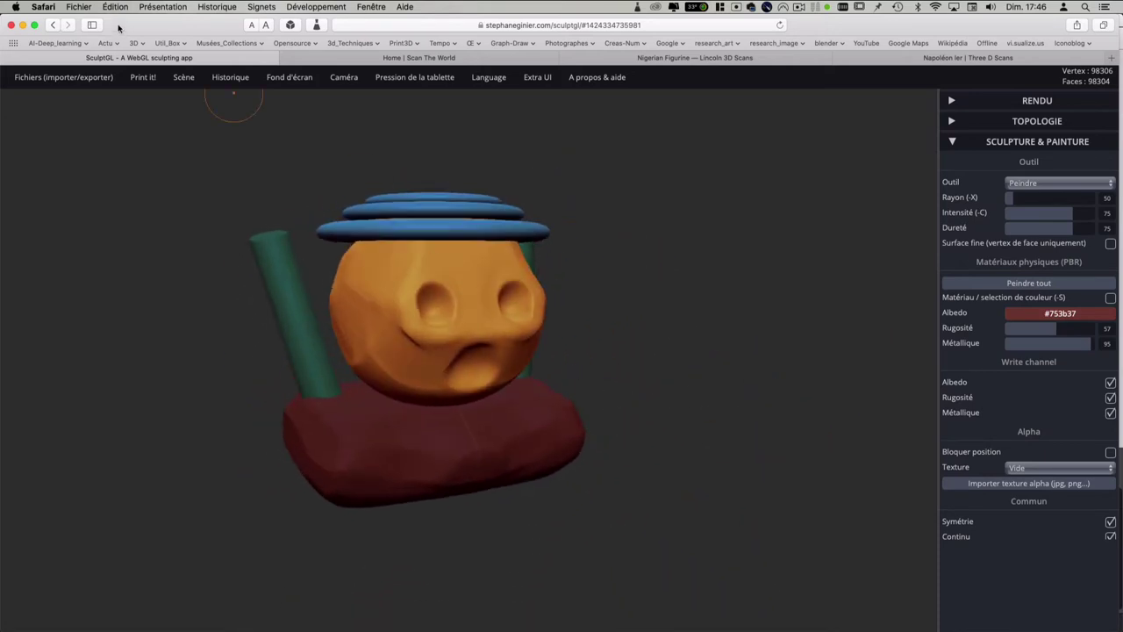
pyautogui.moveTo(303, 325)
pyautogui.mouseDown()
pyautogui.moveTo(465, 326)
pyautogui.moveTo(237, 274)
pyautogui.moveTo(479, 284)
pyautogui.moveTo(582, 316)
pyautogui.mouseUp()
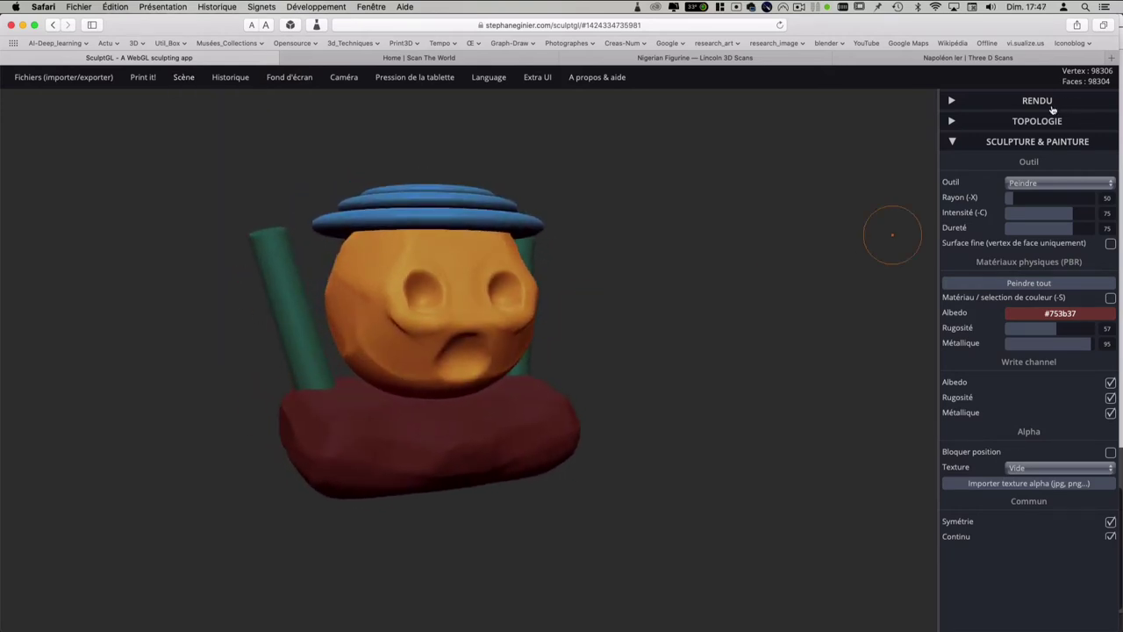
# Step: In the Rendu settings, set the Shader to PBR
pyautogui.click(960, 143)
pyautogui.click(953, 104)
pyautogui.click(1017, 142)
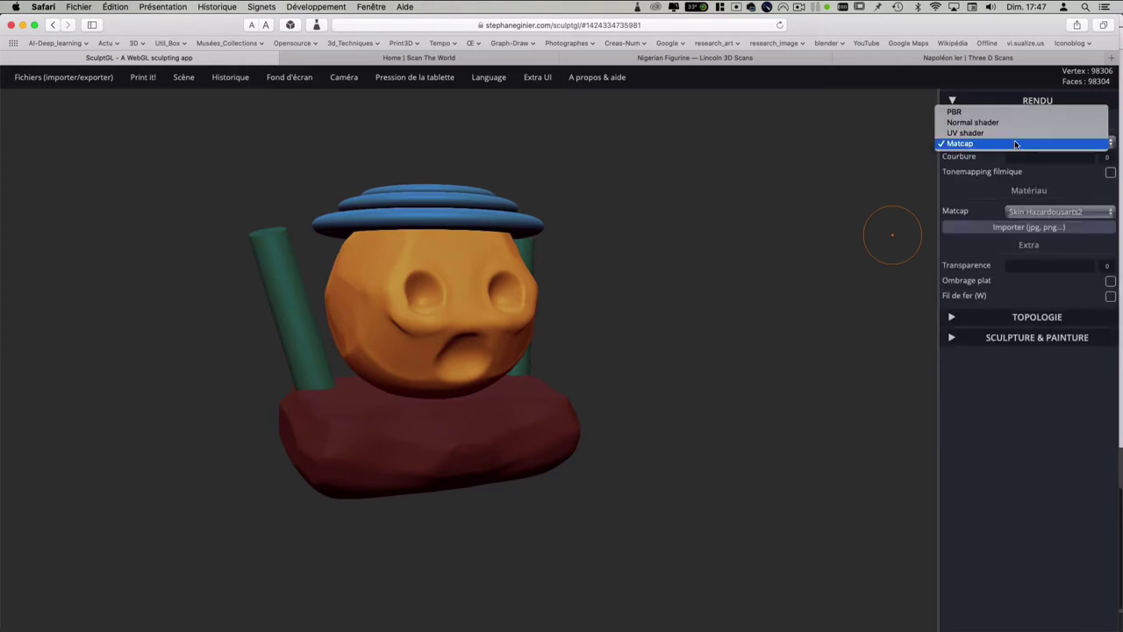
pyautogui.click(1001, 112)
pyautogui.click(1005, 143)
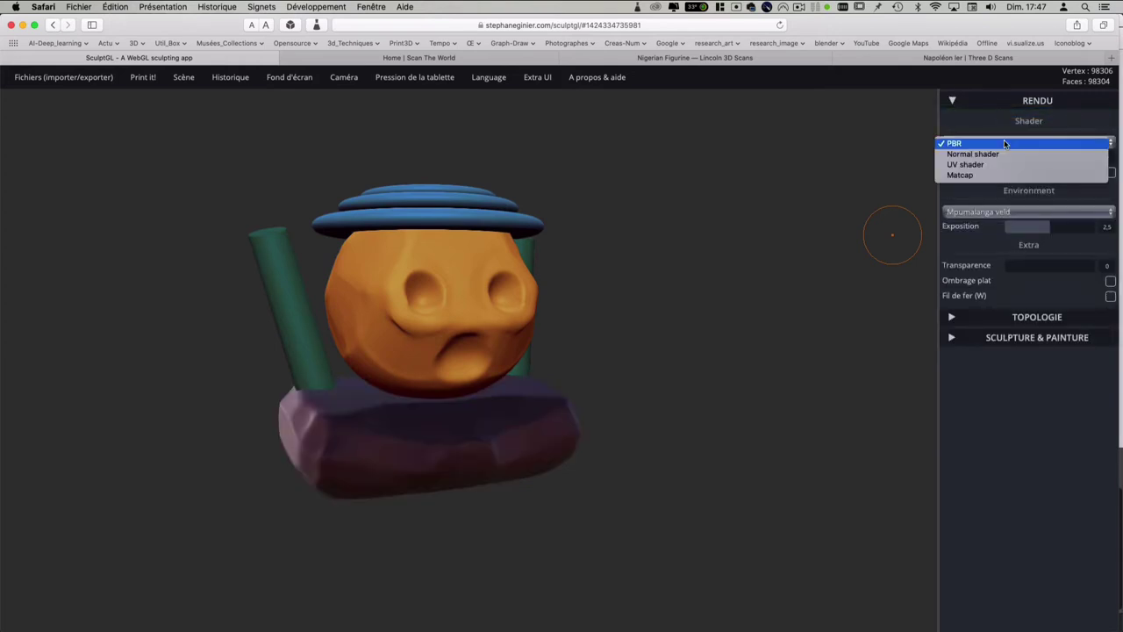
pyautogui.click(1004, 144)
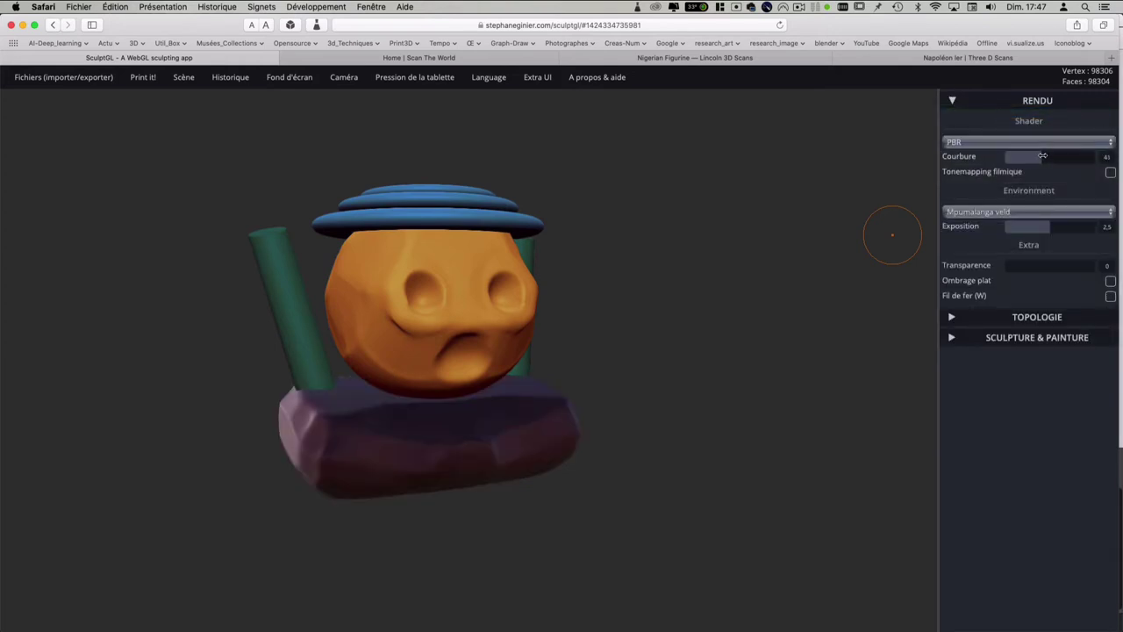
# Step: Enable Tonemapping filmique and raise the exposure to 1.75, comparing flat and smooth shading
pyautogui.click(1110, 172)
pyautogui.click(1043, 228)
pyautogui.moveTo(1043, 227); pyautogui.dragTo(1066, 226)
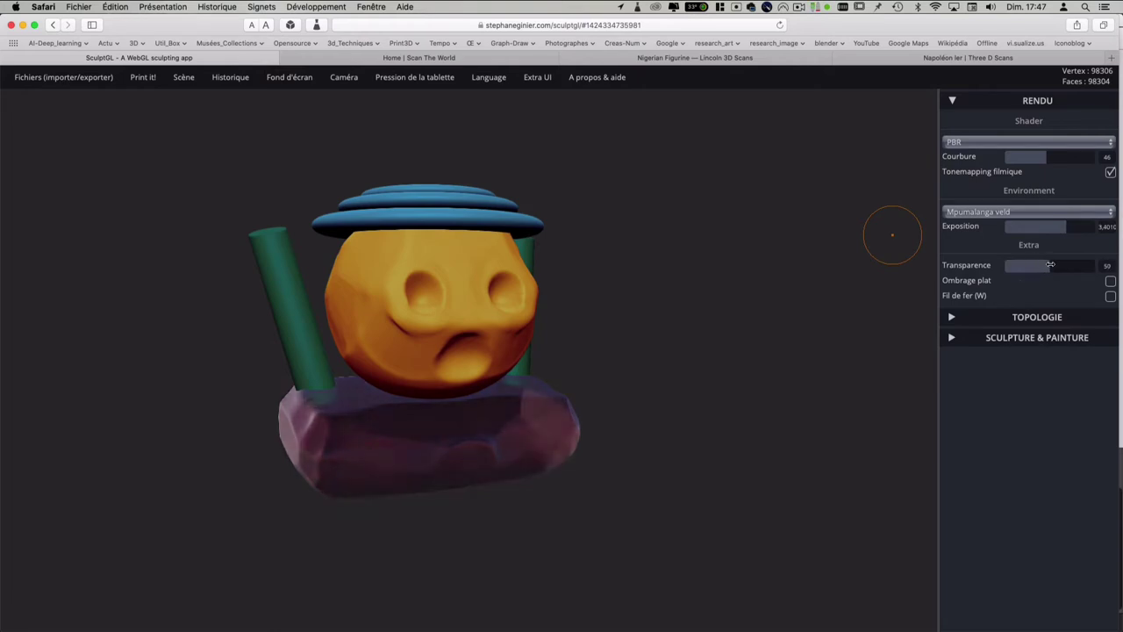
pyautogui.click(1110, 282)
pyautogui.click(1110, 282)
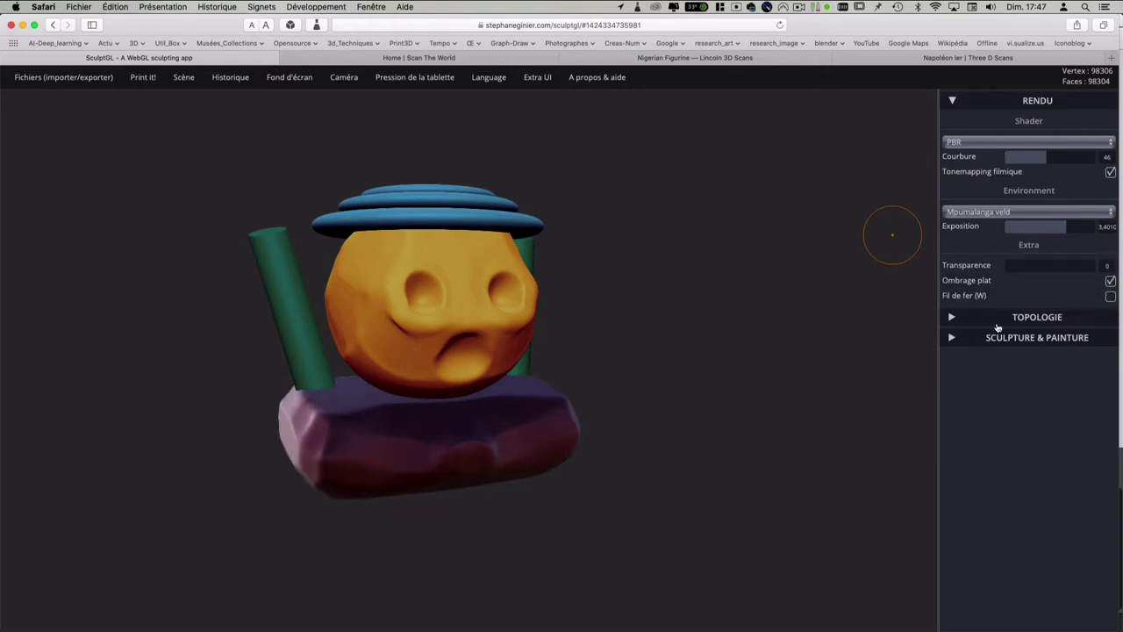
# Step: Try several lighting environments and settle on Winter river
pyautogui.click(987, 214)
pyautogui.click(982, 221)
pyautogui.click(987, 214)
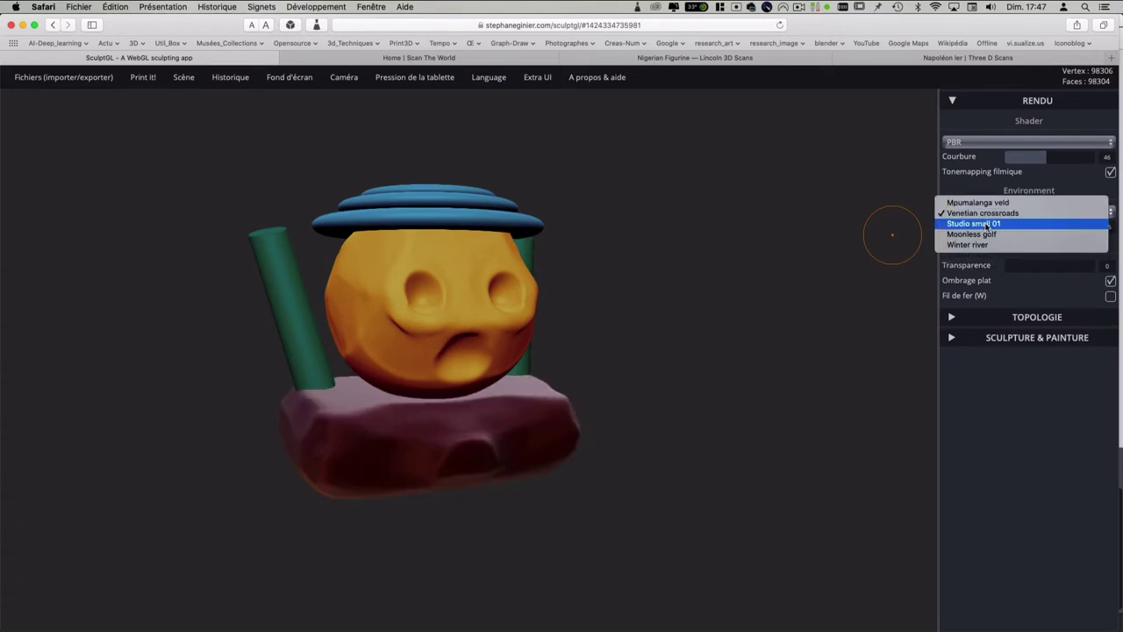
pyautogui.click(987, 224)
pyautogui.click(987, 215)
pyautogui.press('Escape')
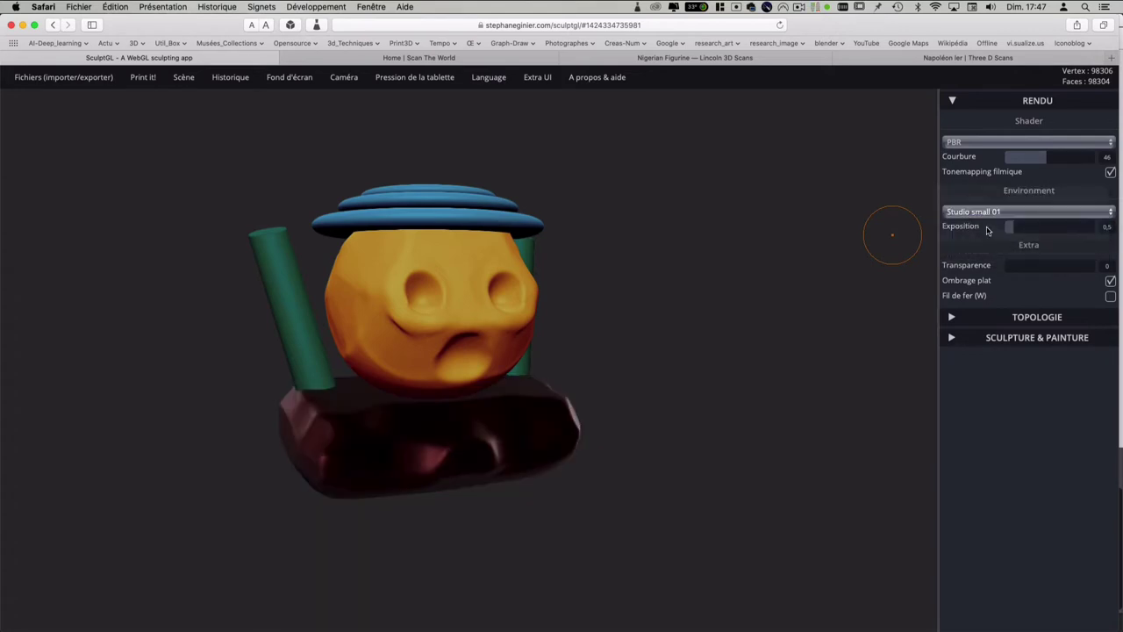
pyautogui.click(987, 215)
pyautogui.click(985, 226)
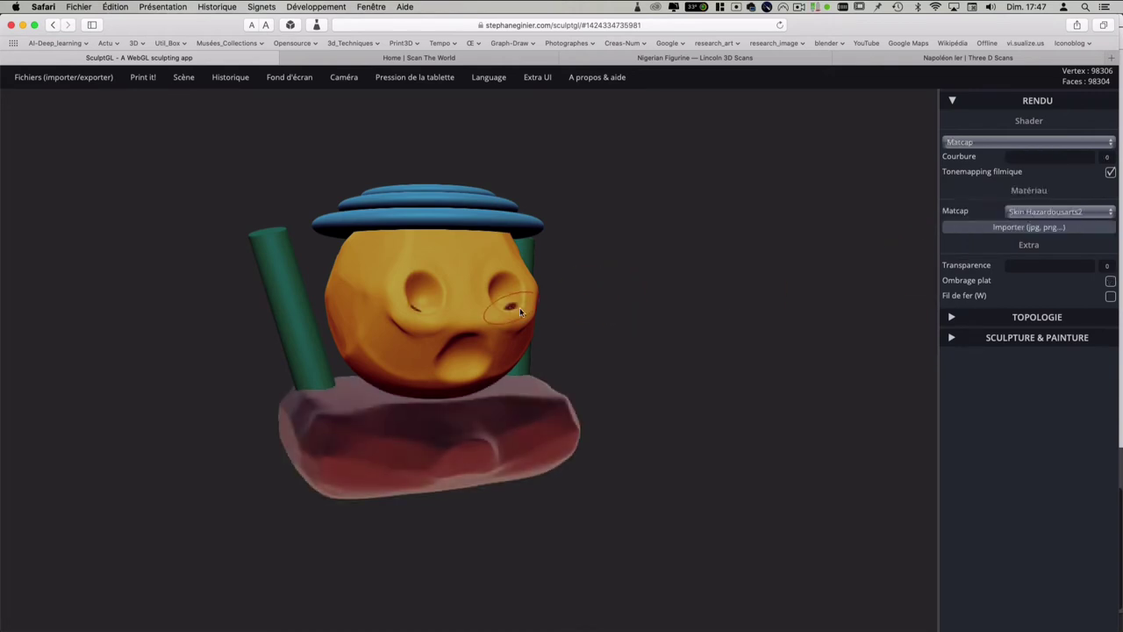
# Step: Give the head PBR shading and lower Courbure to 49
pyautogui.click(961, 142)
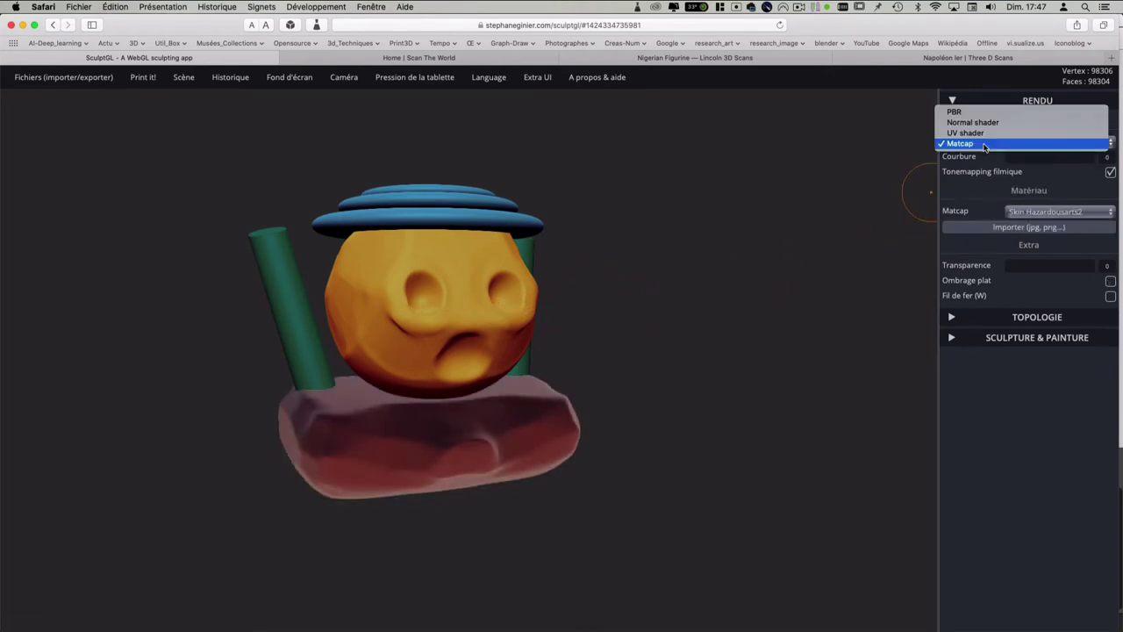
pyautogui.click(979, 113)
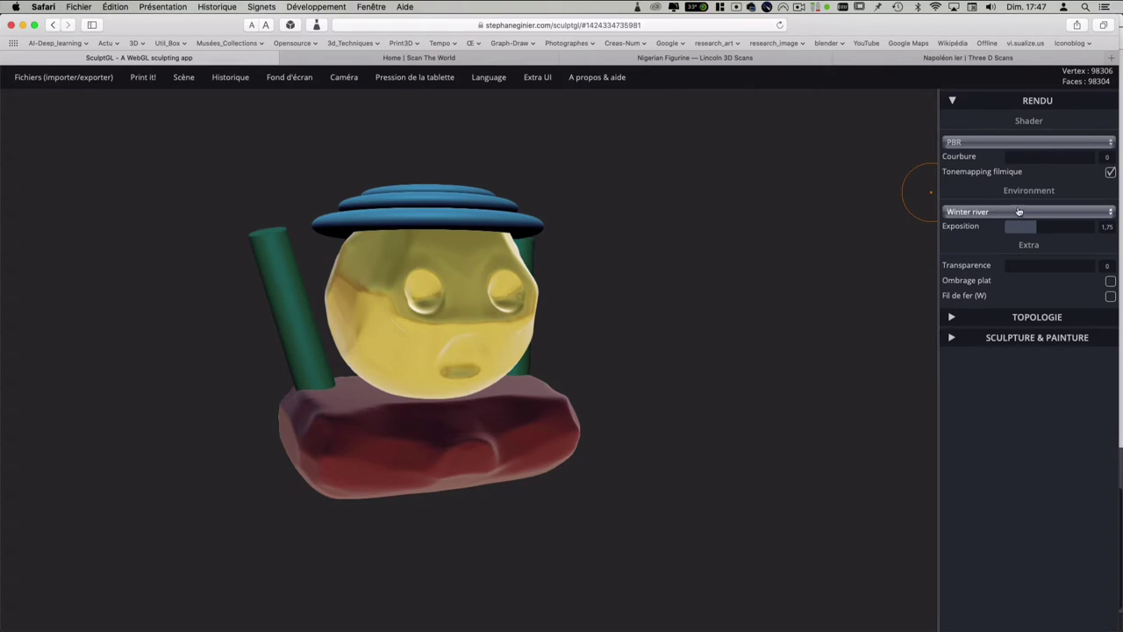
pyautogui.moveTo(1057, 156); pyautogui.dragTo(1048, 156)
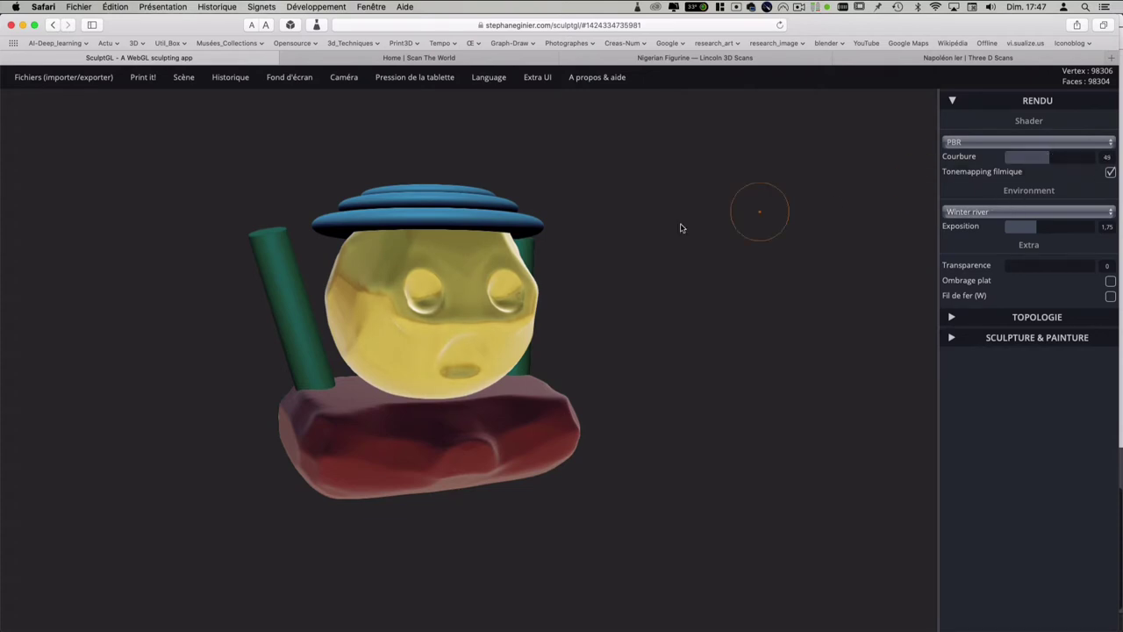
pyautogui.click(516, 226)
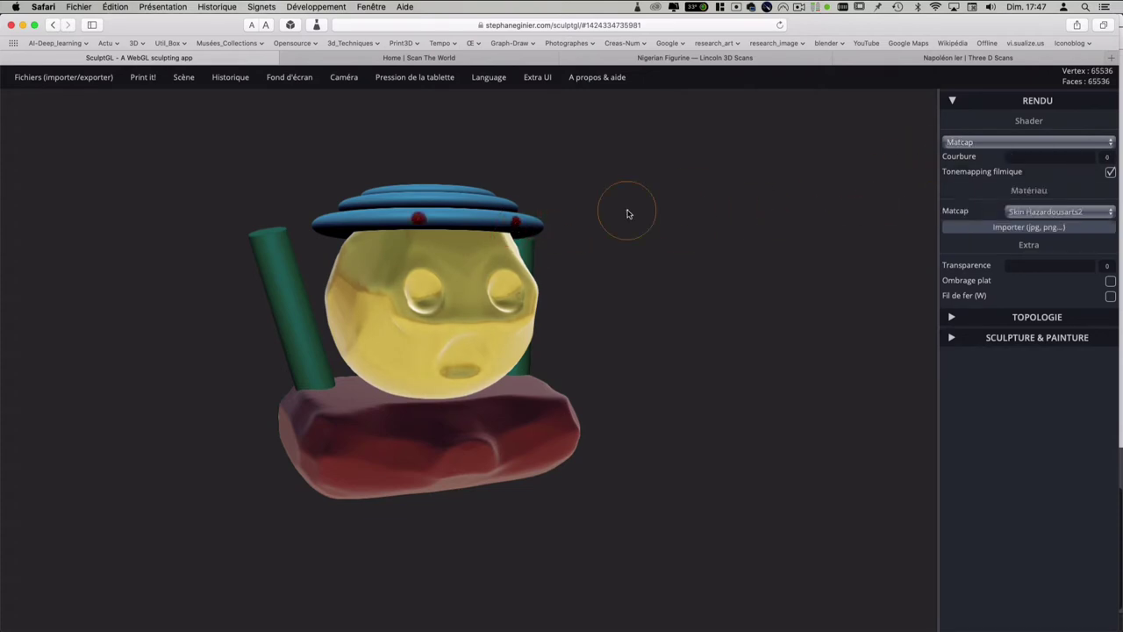
# Step: Switch the hat to PBR shading, make its rings partly transparent and turn on flat shading
pyautogui.click(1035, 218)
pyautogui.click(992, 145)
pyautogui.click(991, 142)
pyautogui.click(974, 112)
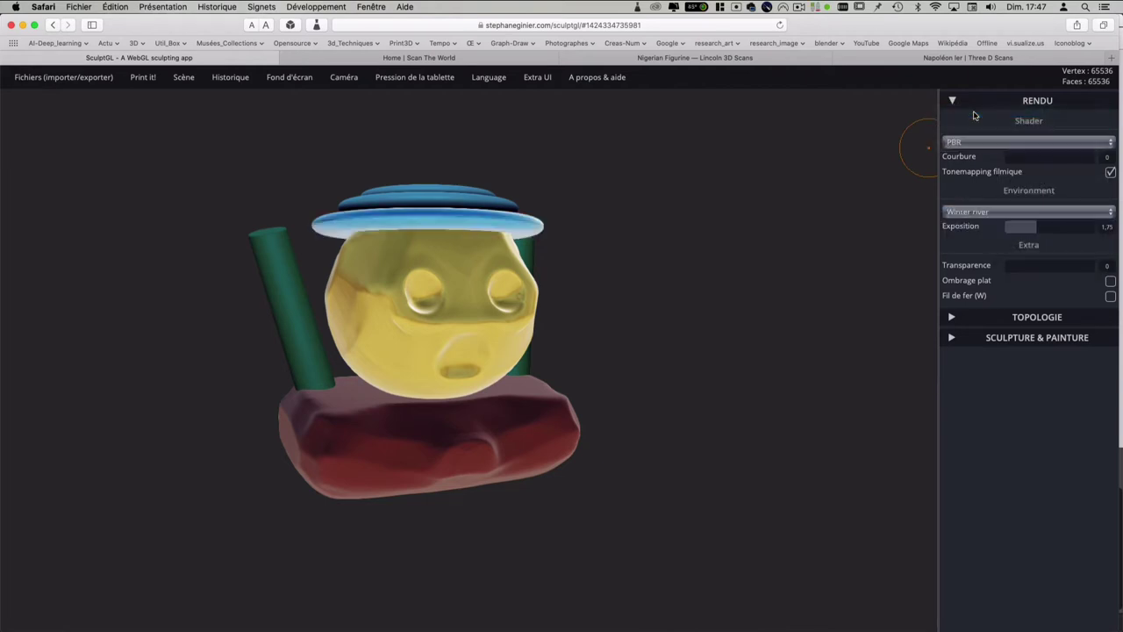
pyautogui.moveTo(692, 193); pyautogui.dragTo(629, 291)
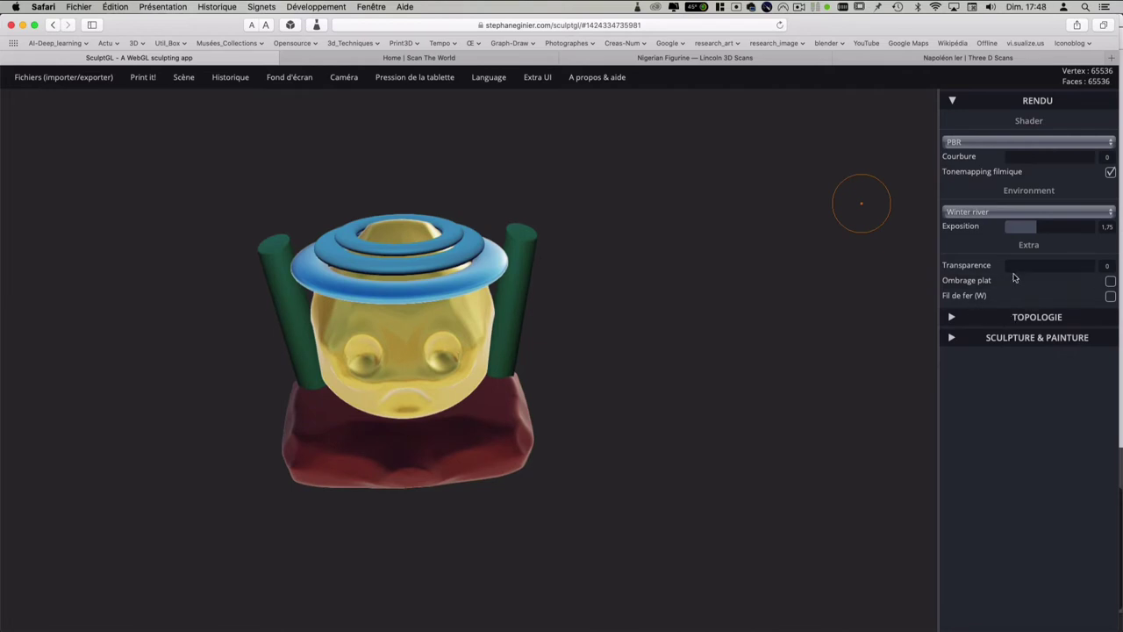
pyautogui.press('Down')
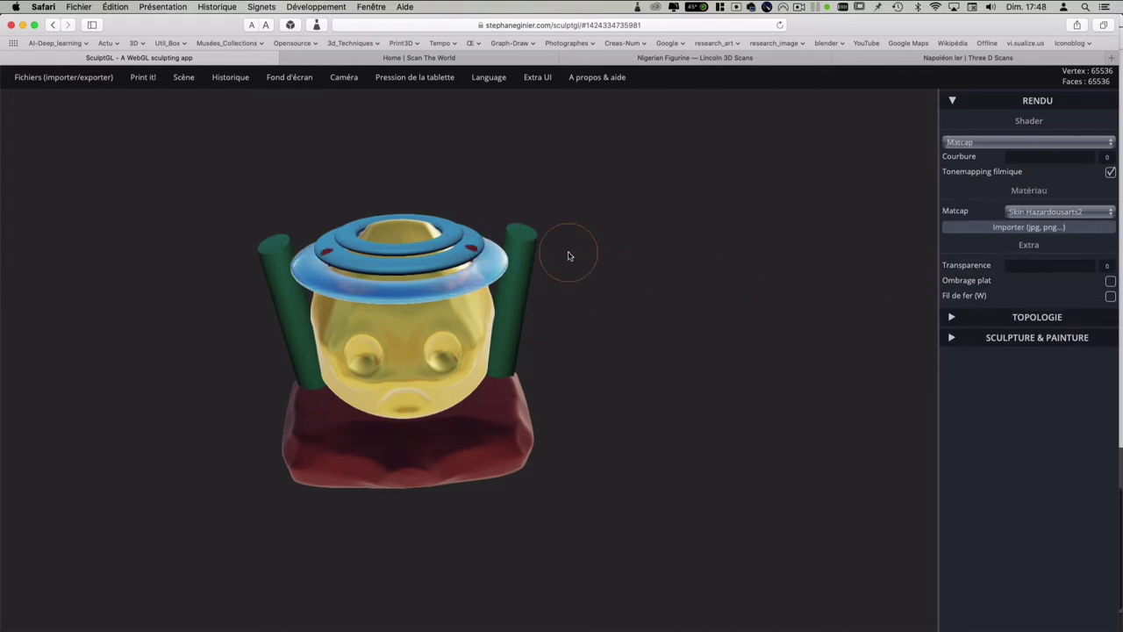
pyautogui.click(991, 142)
pyautogui.click(974, 112)
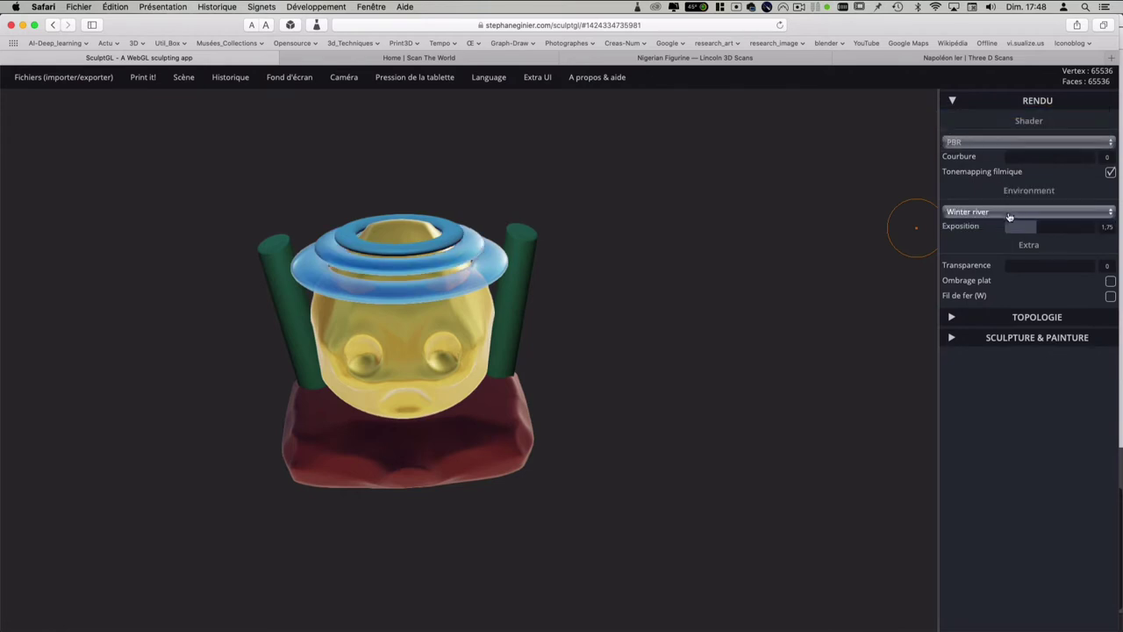
pyautogui.moveTo(1026, 265); pyautogui.dragTo(1057, 265)
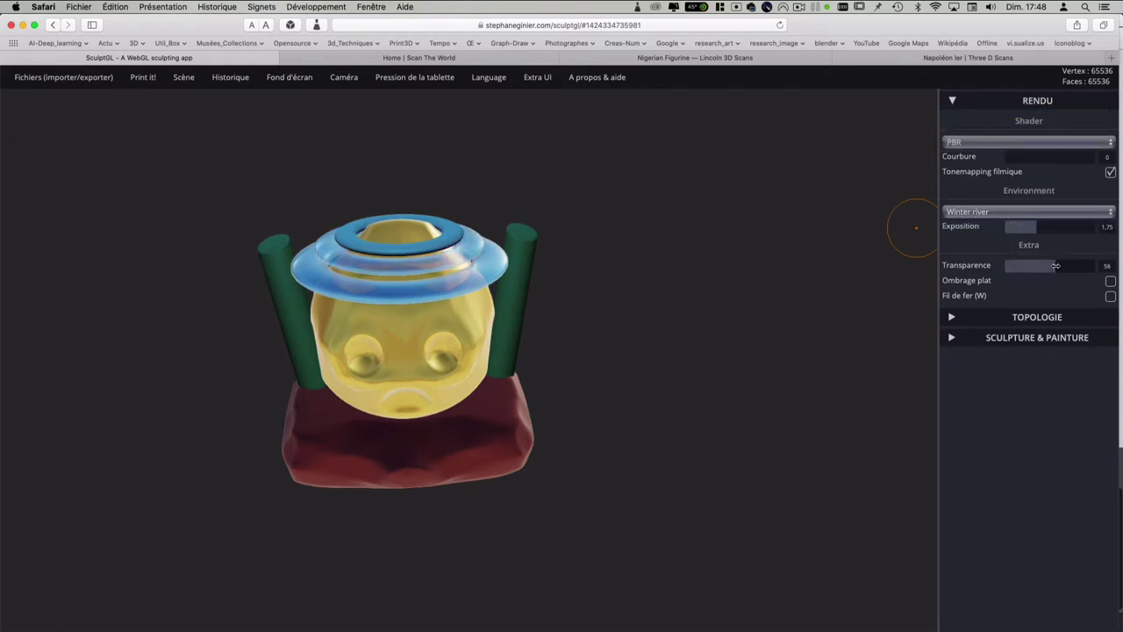
pyautogui.click(1110, 280)
# Step: Shade another mesh with PBR, after trying normal shading, and make it partly transparent
pyautogui.click(462, 242)
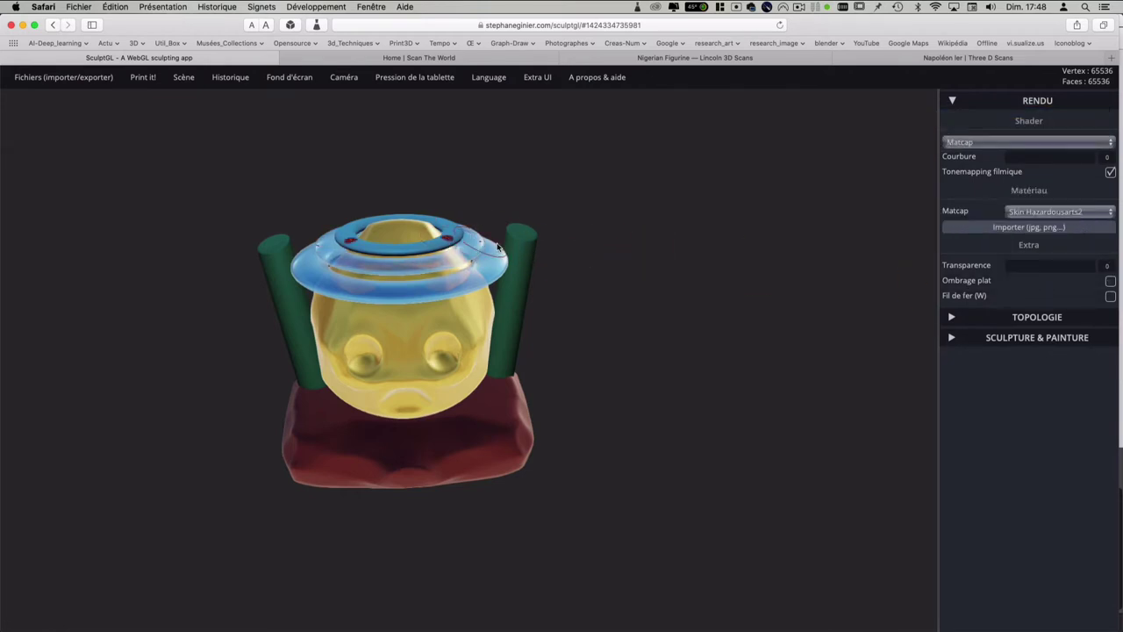
pyautogui.click(1061, 213)
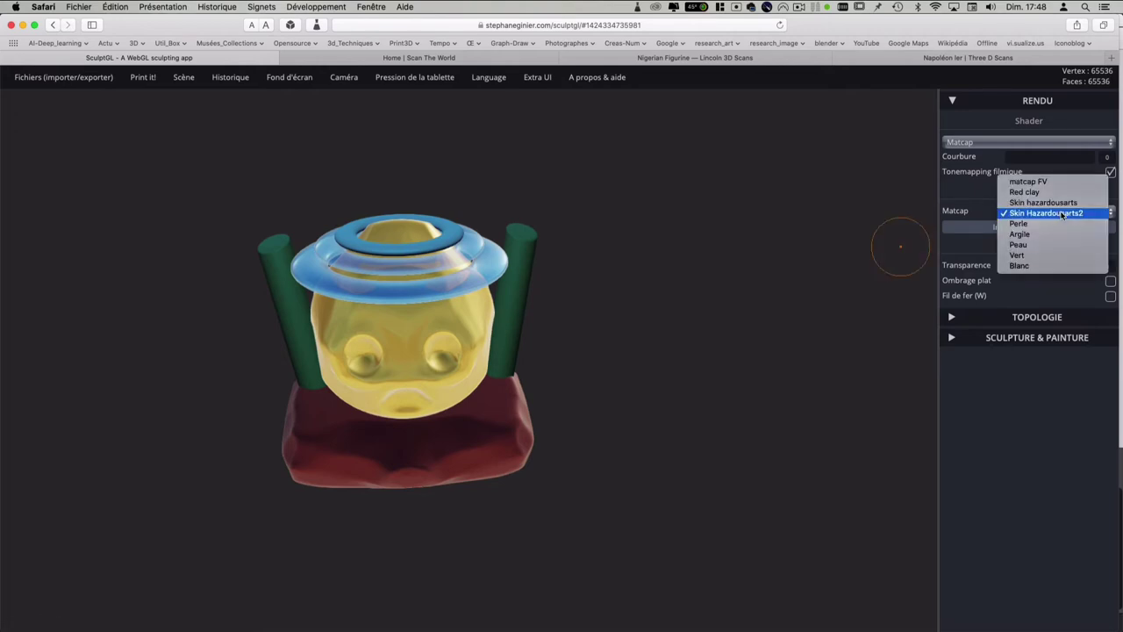
pyautogui.click(989, 142)
pyautogui.click(990, 109)
pyautogui.click(989, 143)
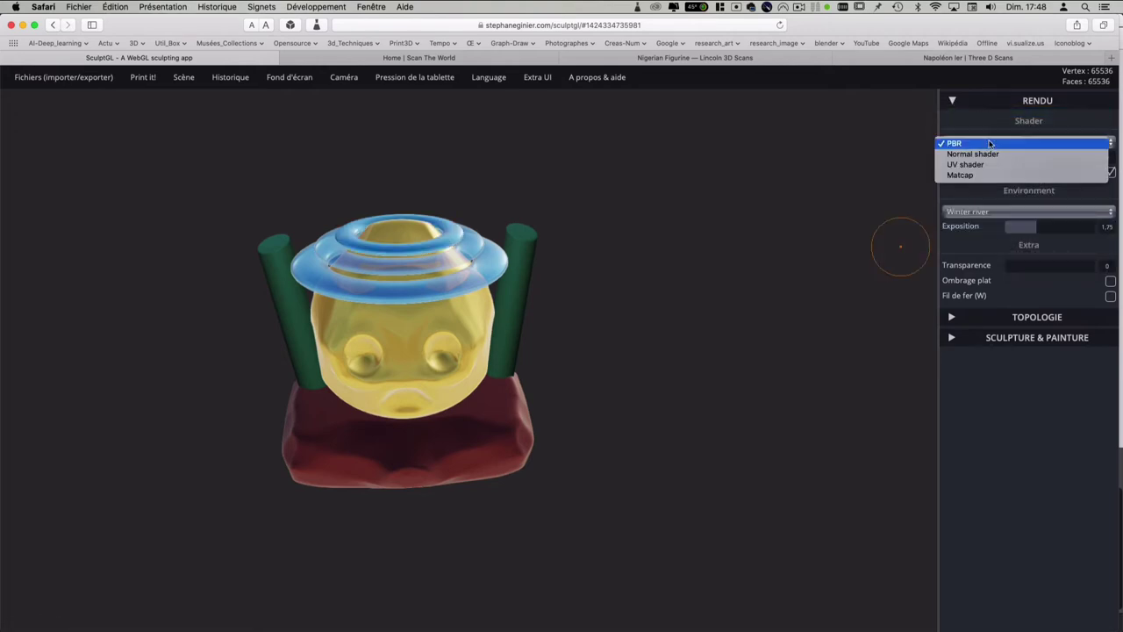
pyautogui.click(990, 154)
pyautogui.click(987, 143)
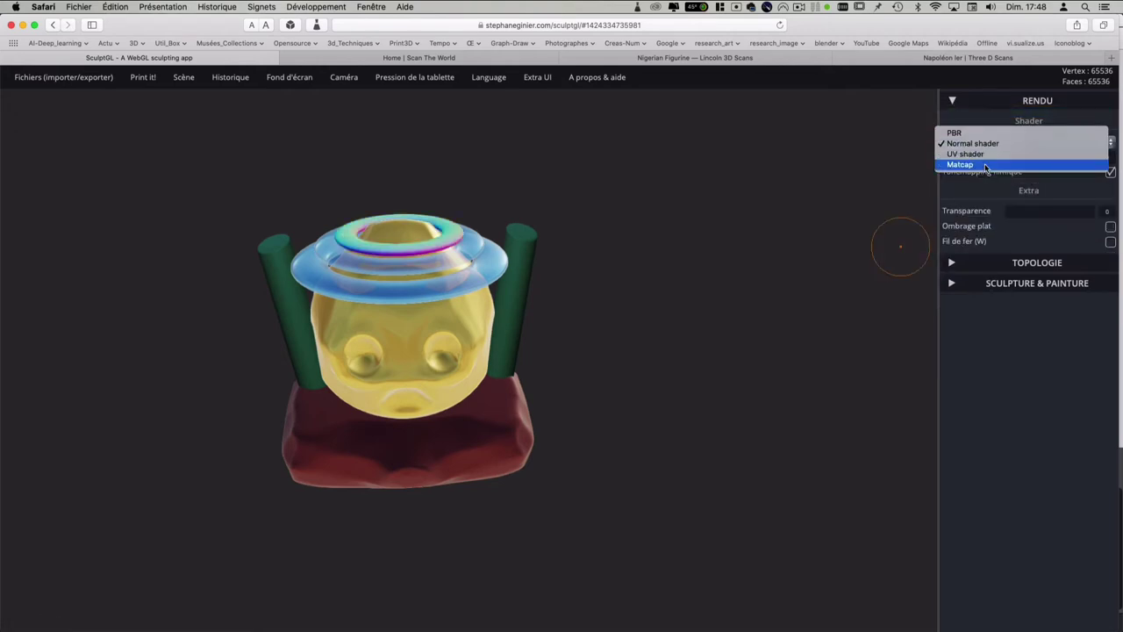
pyautogui.click(976, 133)
pyautogui.moveTo(1024, 265); pyautogui.dragTo(1036, 261)
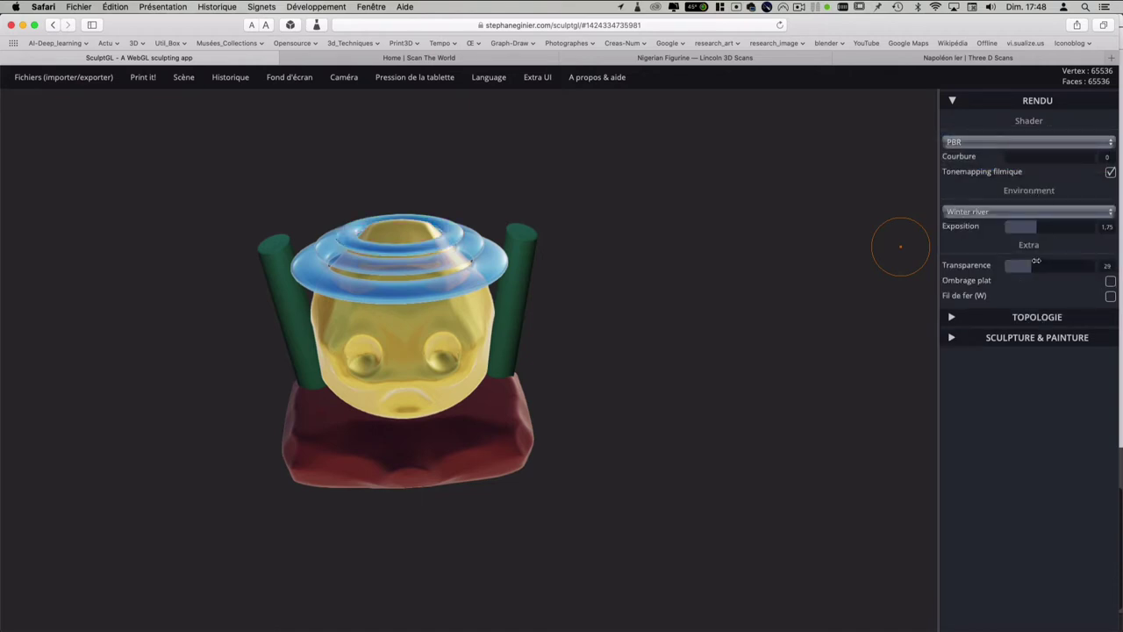
pyautogui.moveTo(609, 379)
pyautogui.mouseDown()
pyautogui.moveTo(604, 319)
pyautogui.moveTo(690, 394)
pyautogui.moveTo(596, 351)
pyautogui.mouseUp()
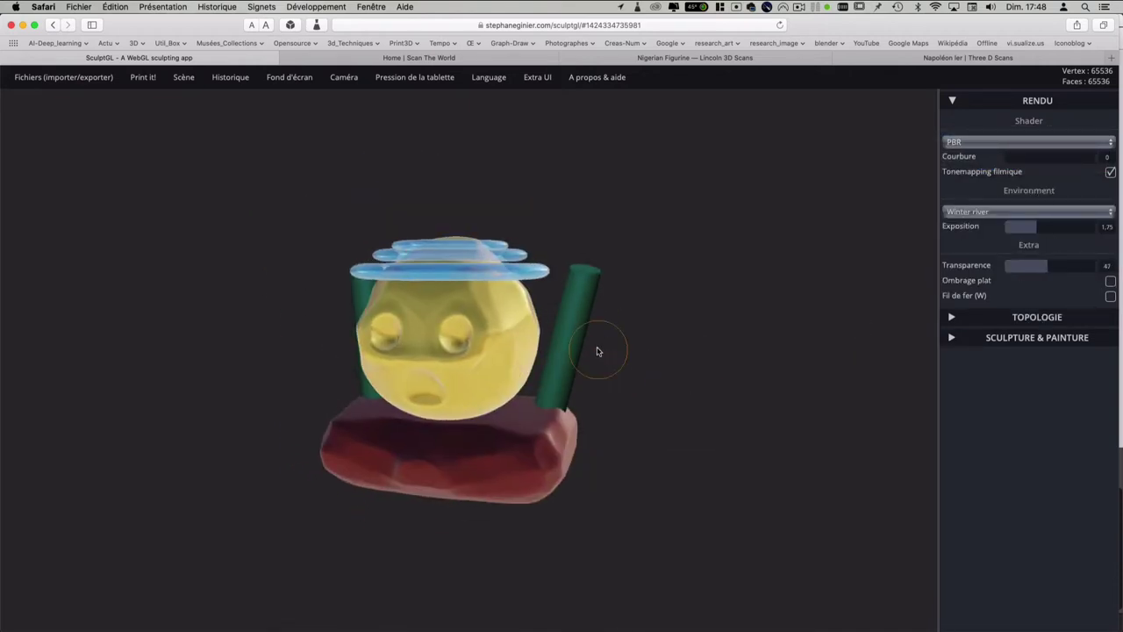
# Step: Shade both green cylinders with PBR, raise exposure to about 3.4 and transparency to 53
pyautogui.click(585, 338)
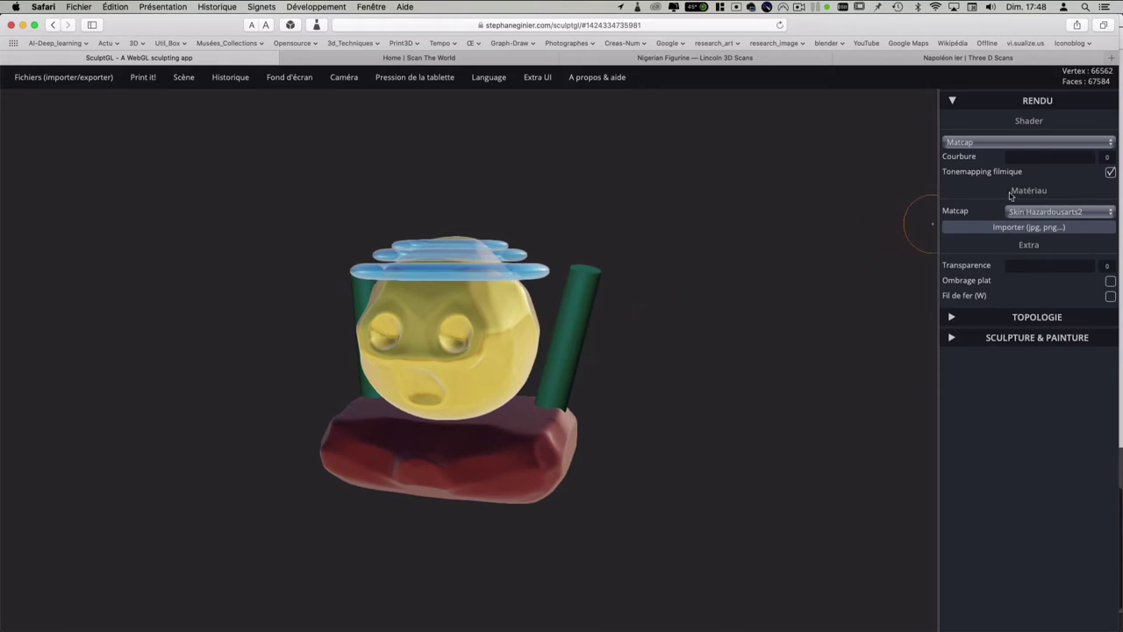
pyautogui.click(965, 142)
pyautogui.click(955, 111)
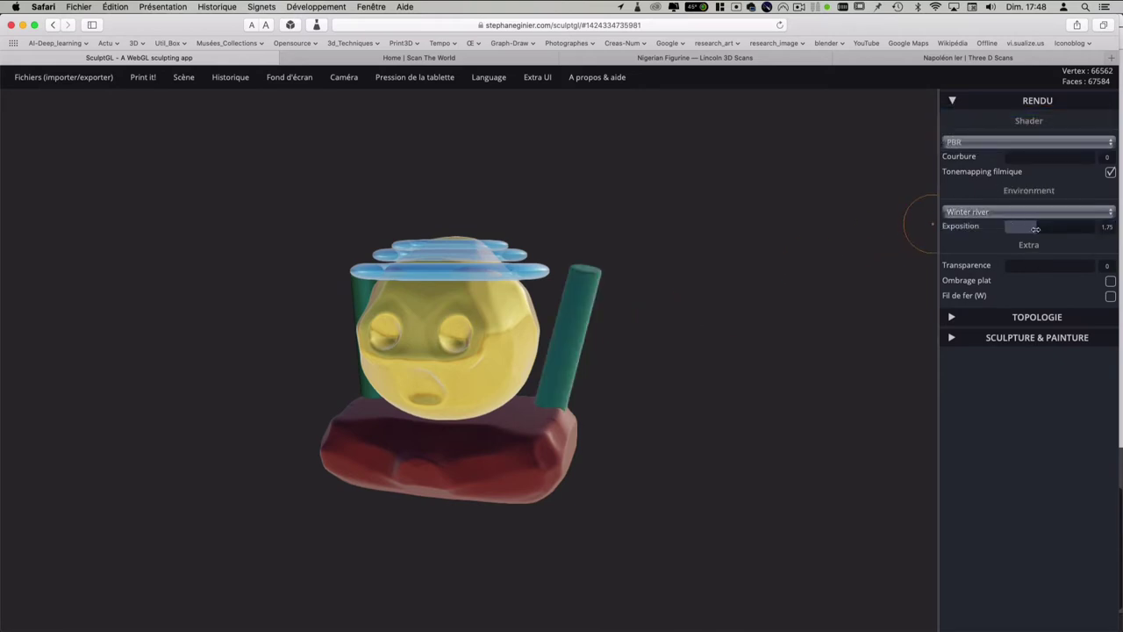
pyautogui.moveTo(1043, 229); pyautogui.dragTo(1061, 228)
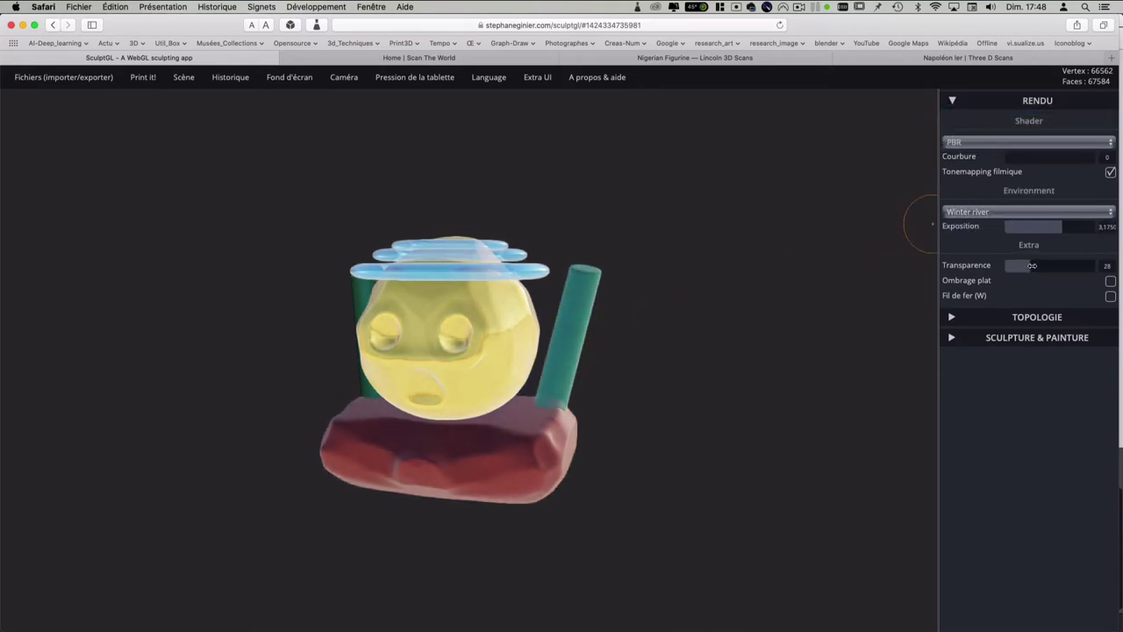
pyautogui.moveTo(610, 419); pyautogui.dragTo(761, 430)
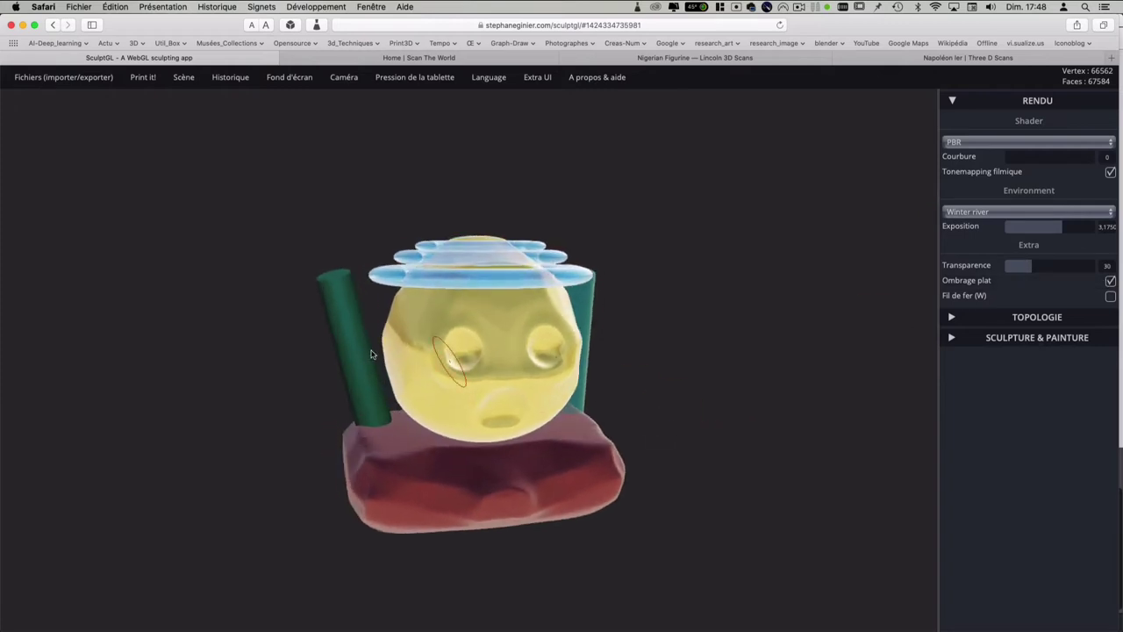
pyautogui.click(446, 360)
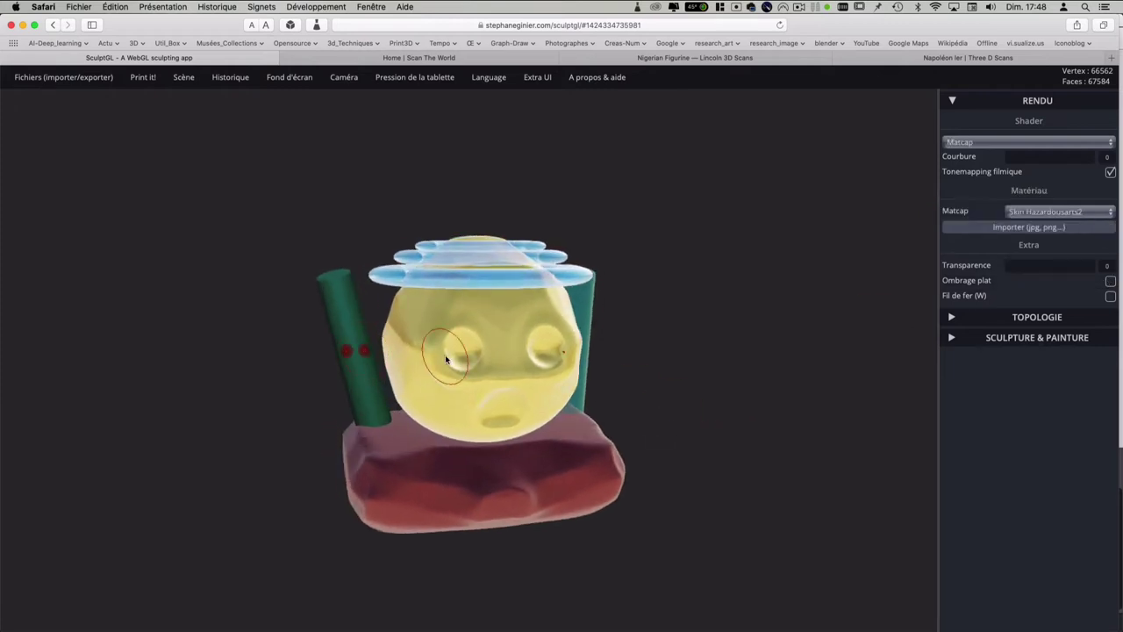
pyautogui.click(972, 142)
pyautogui.click(961, 111)
pyautogui.moveTo(1042, 229)
pyautogui.mouseDown()
pyautogui.moveTo(1082, 222)
pyautogui.moveTo(1063, 221)
pyautogui.mouseUp()
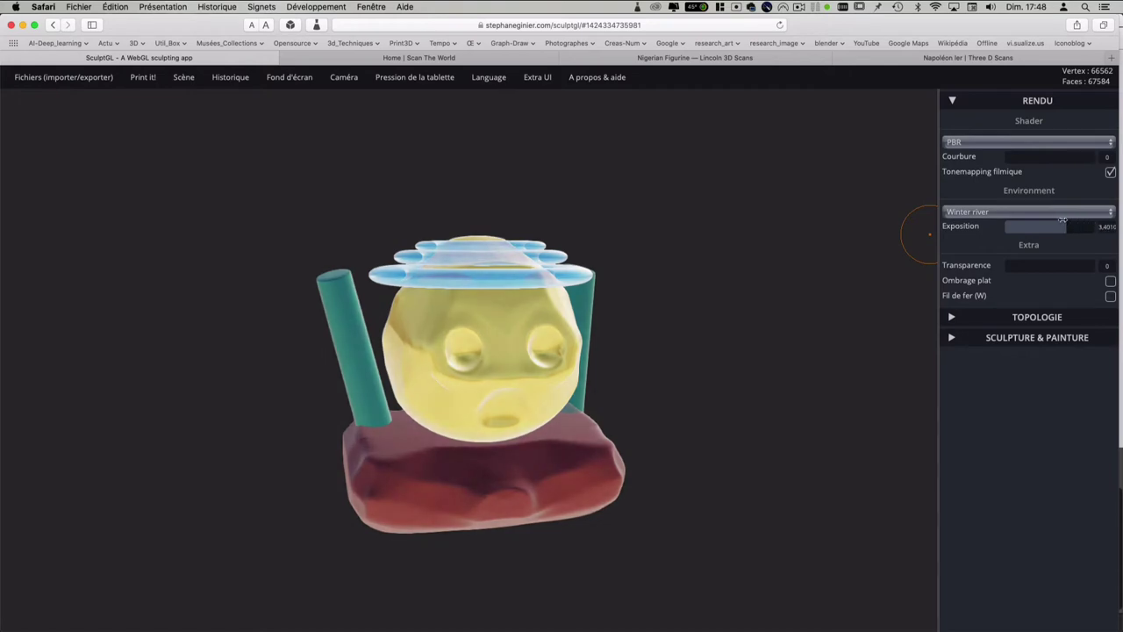
pyautogui.moveTo(1018, 264); pyautogui.dragTo(1061, 261)
# Step: Snap the view to straight front and take a screenshot of the model
pyautogui.moveTo(465, 335)
pyautogui.mouseDown()
pyautogui.moveTo(448, 304)
pyautogui.moveTo(658, 303)
pyautogui.moveTo(865, 329)
pyautogui.moveTo(852, 370)
pyautogui.moveTo(707, 366)
pyautogui.moveTo(732, 371)
pyautogui.moveTo(722, 318)
pyautogui.mouseUp()
pyautogui.scroll(2, 732, 376)
pyautogui.moveTo(701, 358)
pyautogui.mouseDown()
pyautogui.moveTo(717, 375)
pyautogui.moveTo(711, 366)
pyautogui.moveTo(667, 371)
pyautogui.moveTo(850, 356)
pyautogui.moveTo(682, 445)
pyautogui.moveTo(544, 475)
pyautogui.moveTo(584, 469)
pyautogui.moveTo(554, 473)
pyautogui.moveTo(562, 468)
pyautogui.mouseUp()
pyautogui.press('f')
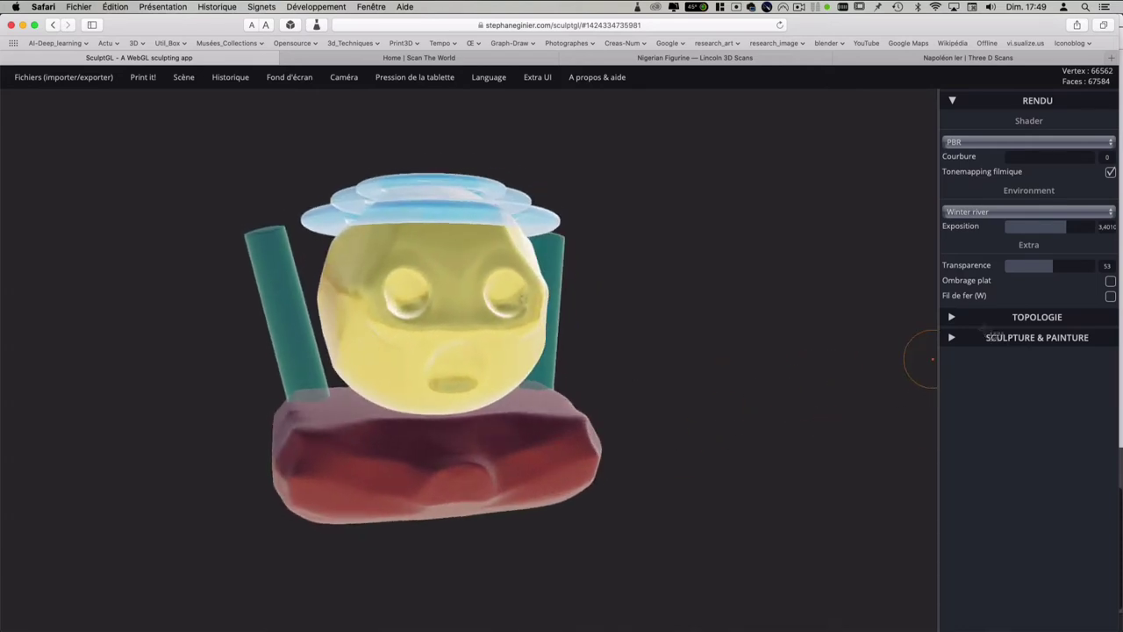
pyautogui.moveTo(210, 123); pyautogui.dragTo(687, 544)
pyautogui.moveTo(184, 77)
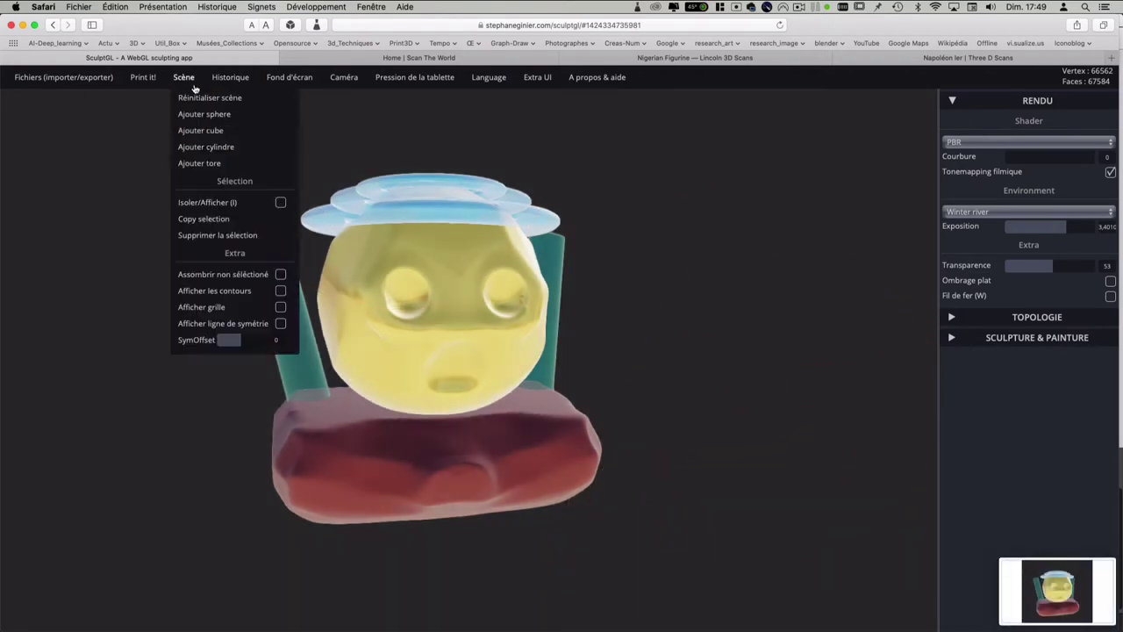
# Step: Toggle Isoler/Afficher and pick a tool from the Sculpture & Peinture tool list
pyautogui.click(280, 202)
pyautogui.click(280, 203)
pyautogui.click(280, 202)
pyautogui.click(280, 202)
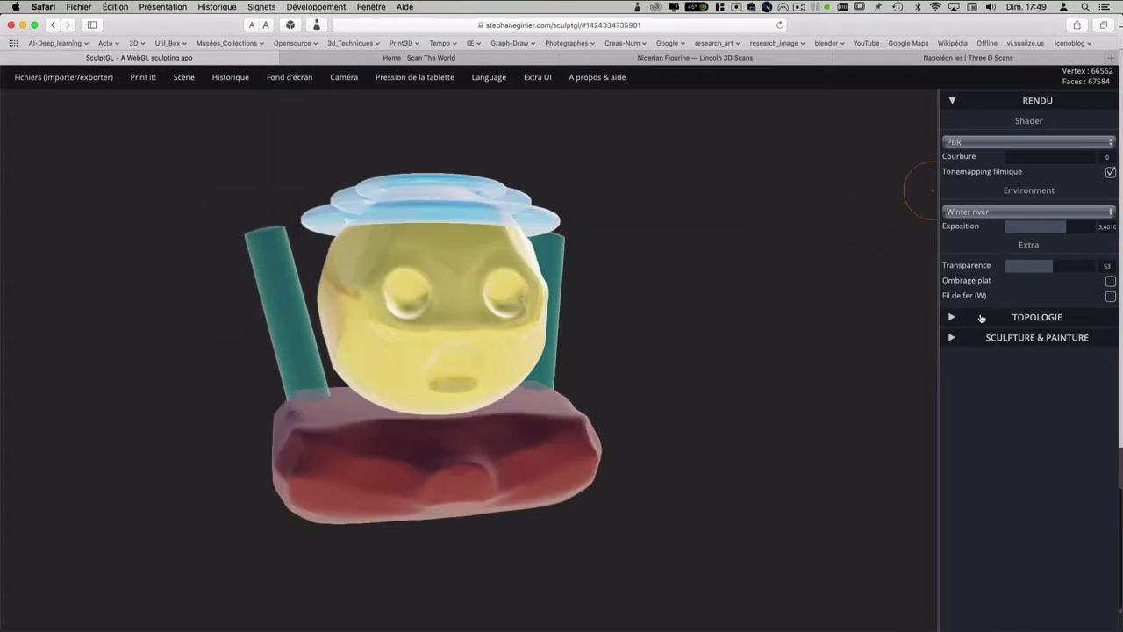
pyautogui.click(981, 337)
pyautogui.click(1022, 379)
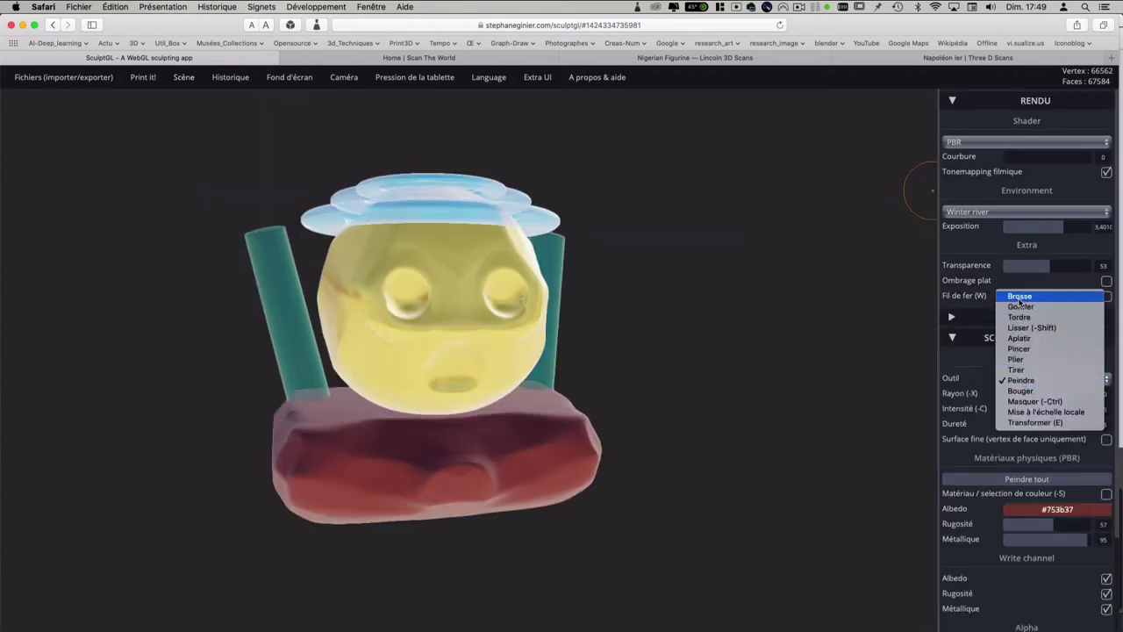
pyautogui.click(1034, 401)
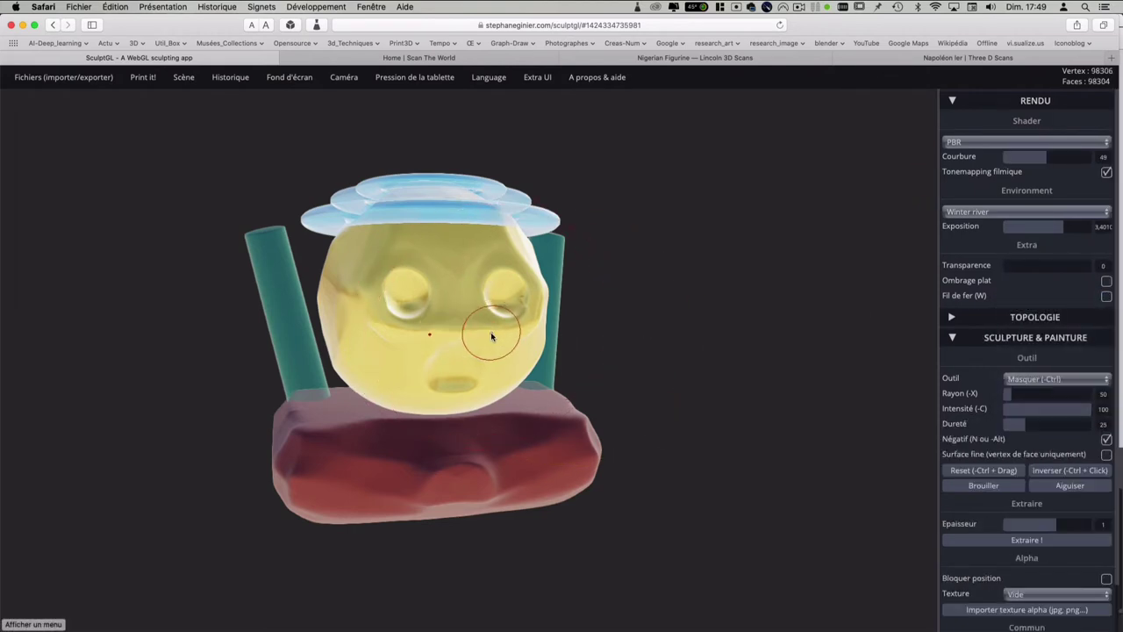
pyautogui.press('ctrl')
pyautogui.press('ctrl')
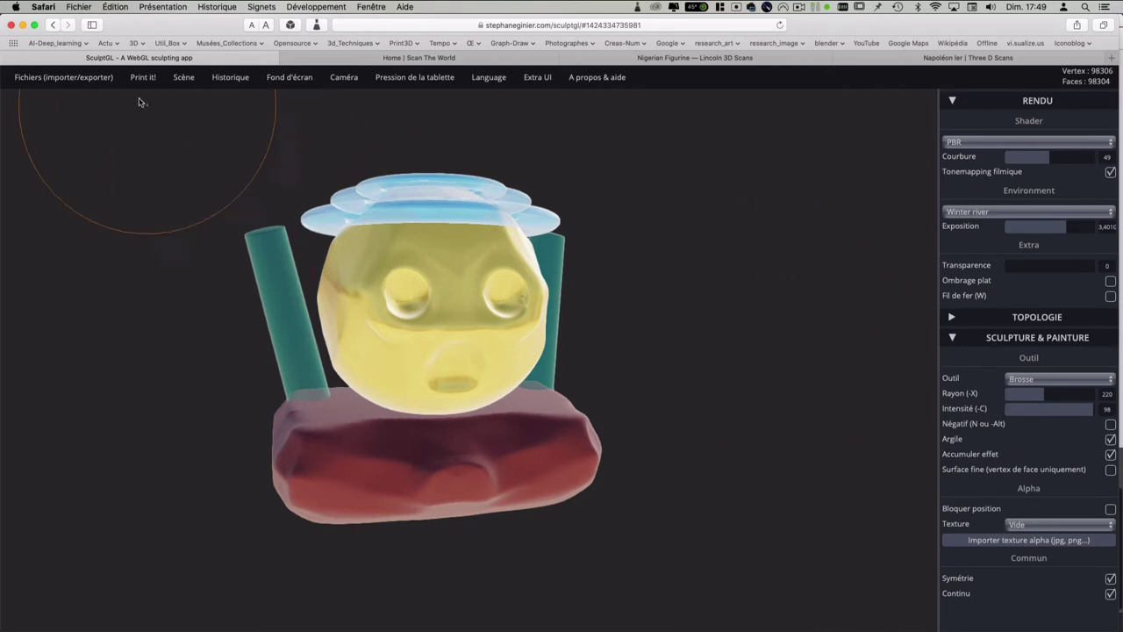
# Step: Check Assombrir non sélectionné and isolate the yellow head on its own
pyautogui.moveTo(184, 77)
pyautogui.doubleClick(280, 202)
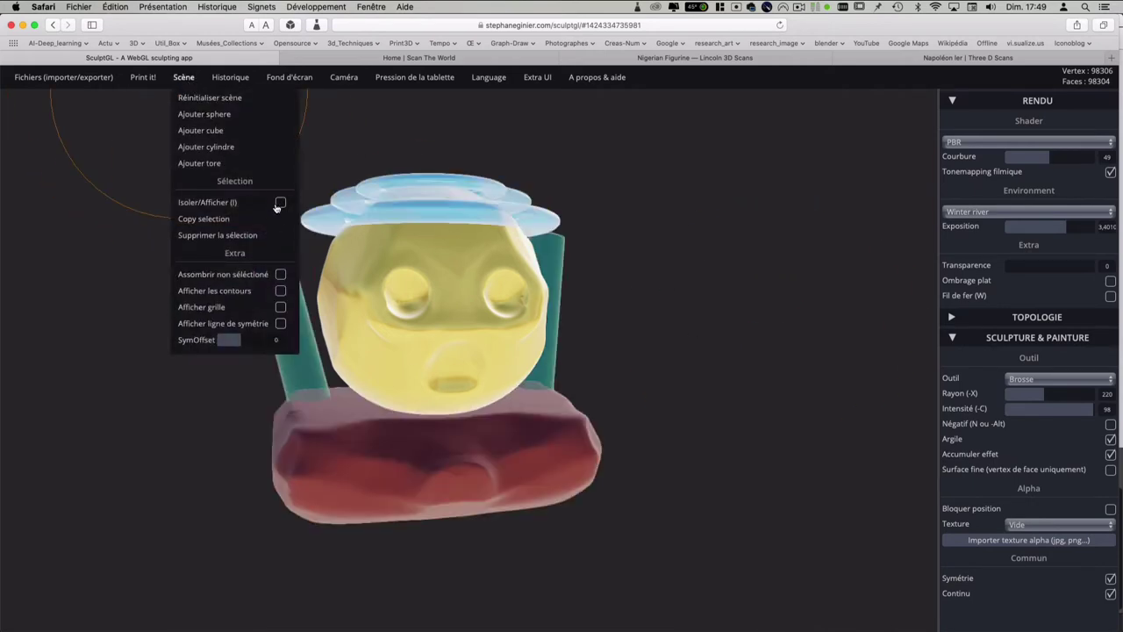
pyautogui.click(280, 203)
pyautogui.click(280, 202)
pyautogui.doubleClick(279, 203)
pyautogui.click(280, 273)
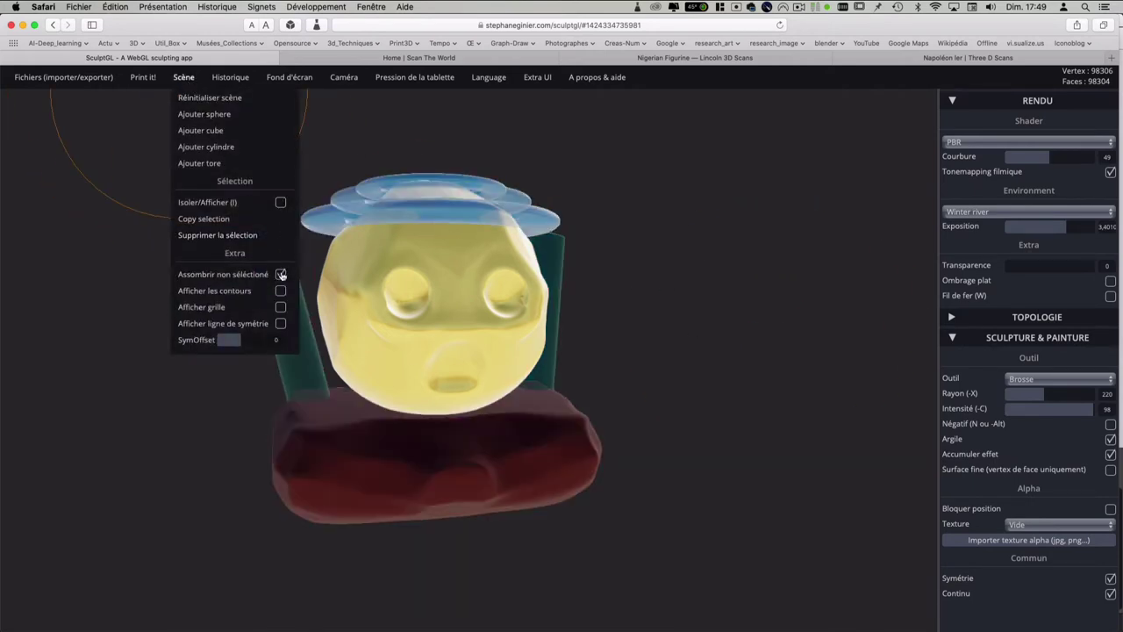
pyautogui.click(526, 421)
pyautogui.moveTo(206, 147)
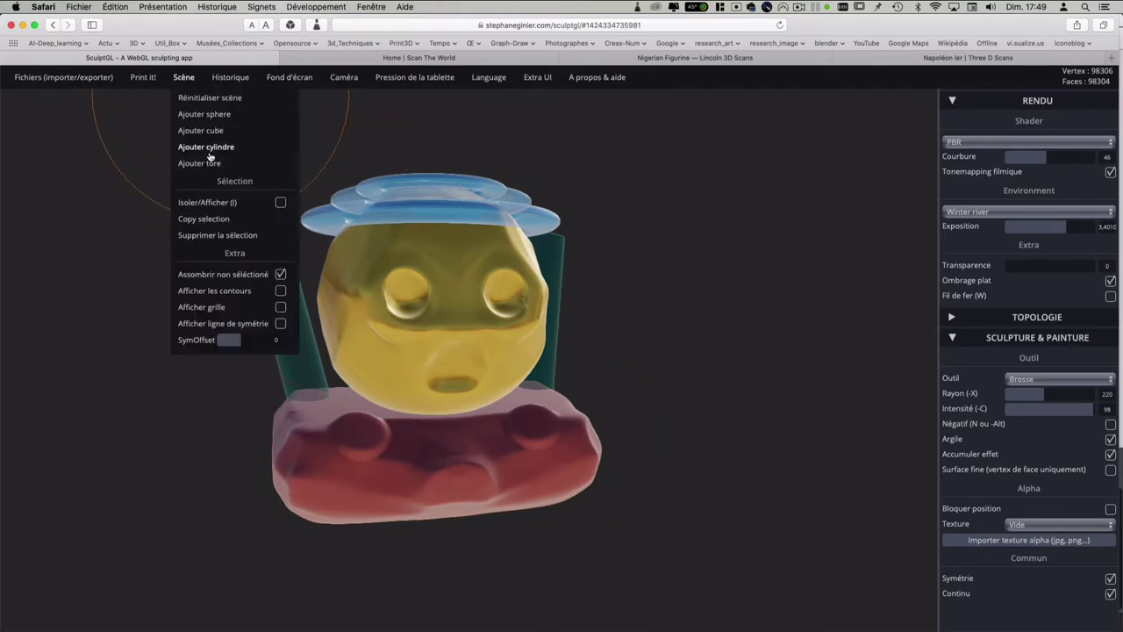
pyautogui.click(280, 203)
pyautogui.click(279, 202)
pyautogui.click(405, 251)
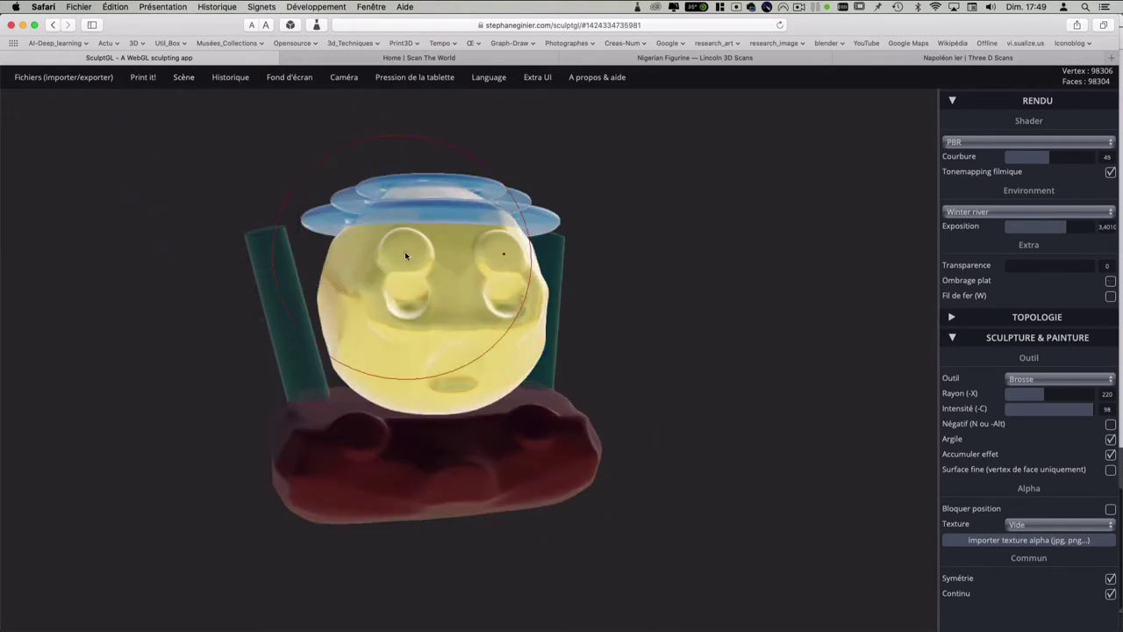
pyautogui.click(183, 79)
pyautogui.click(280, 202)
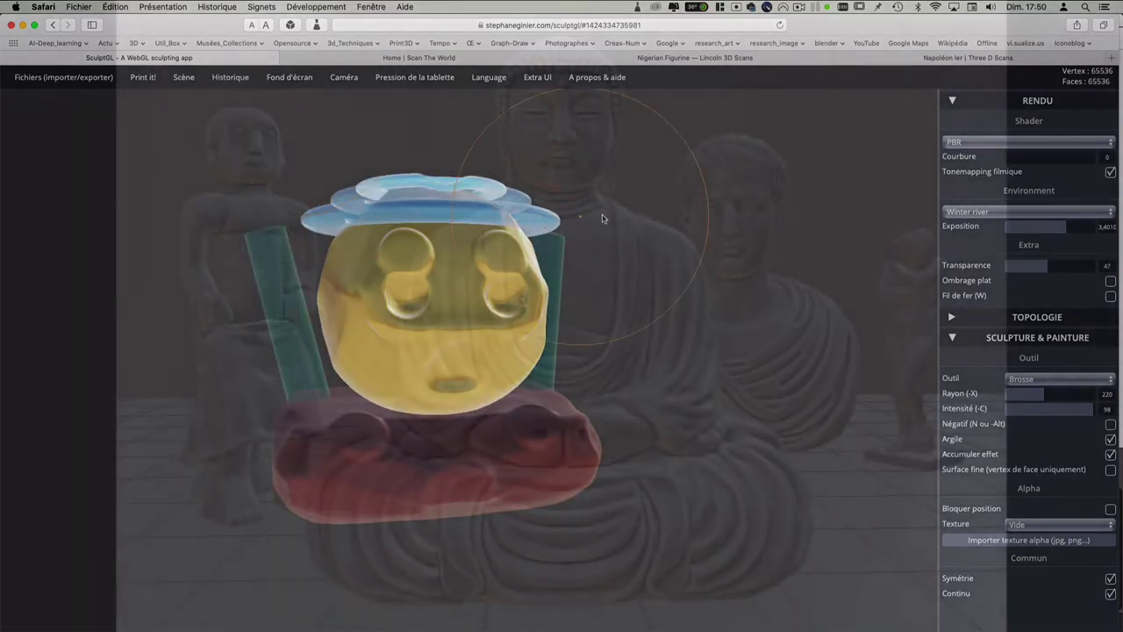
# Step: Open the Scène options menu
pyautogui.click(184, 77)
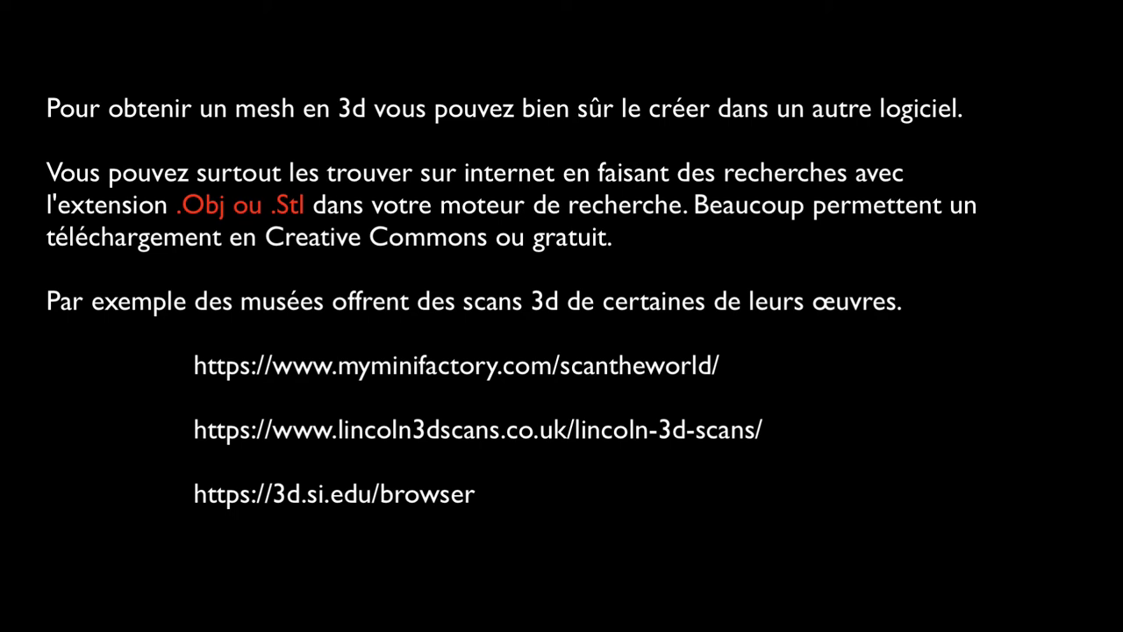
# Step: Find and open the Marcus Aurelius horse head scan in the Scan the World grid
pyautogui.scroll(-2, 641, 334)
pyautogui.scroll(-4, 641, 334)
pyautogui.scroll(-3, 642, 334)
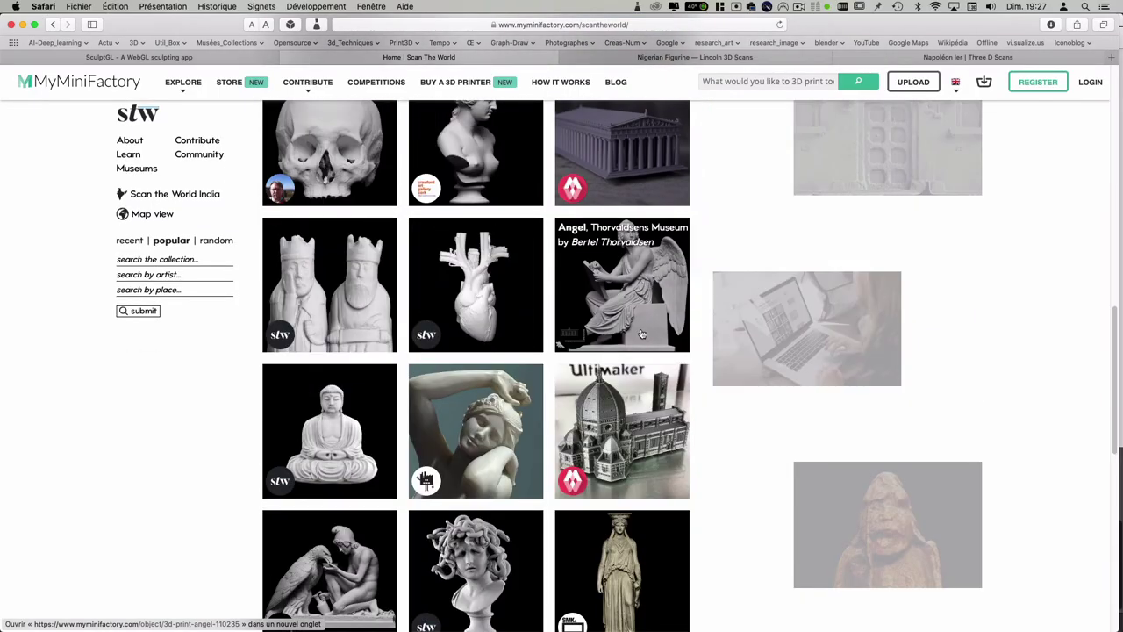
pyautogui.scroll(-5, 641, 334)
pyautogui.scroll(-2, 642, 335)
pyautogui.scroll(-2, 641, 334)
pyautogui.scroll(5, 632, 313)
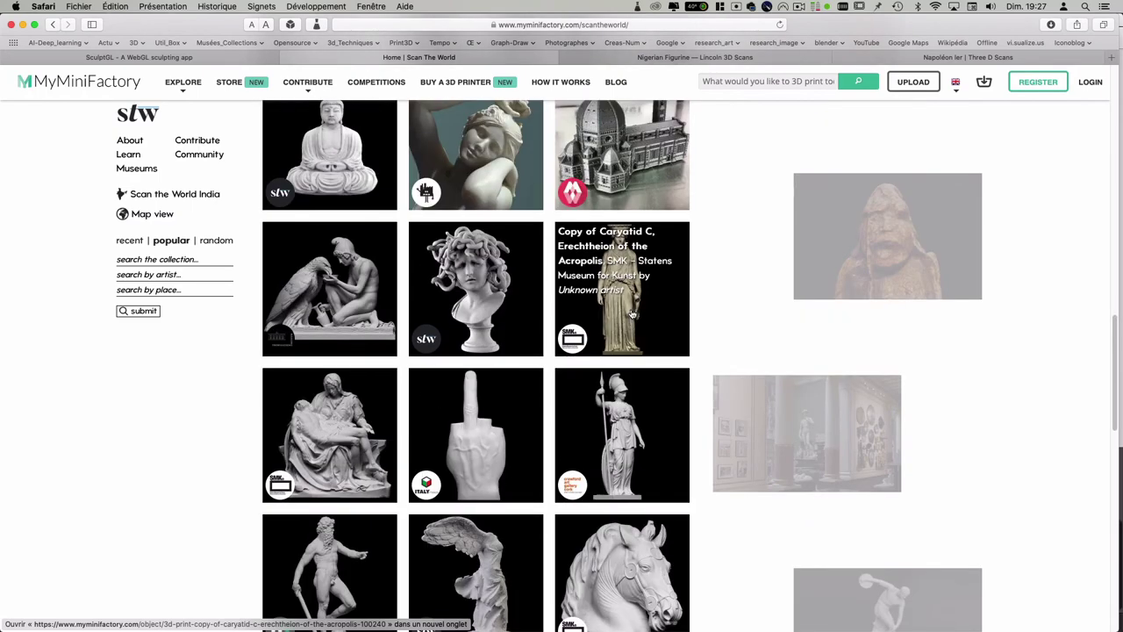
pyautogui.scroll(-3, 628, 372)
pyautogui.scroll(-2, 628, 372)
pyautogui.keyDown('super'); pyautogui.click(627, 372); pyautogui.keyUp('super')
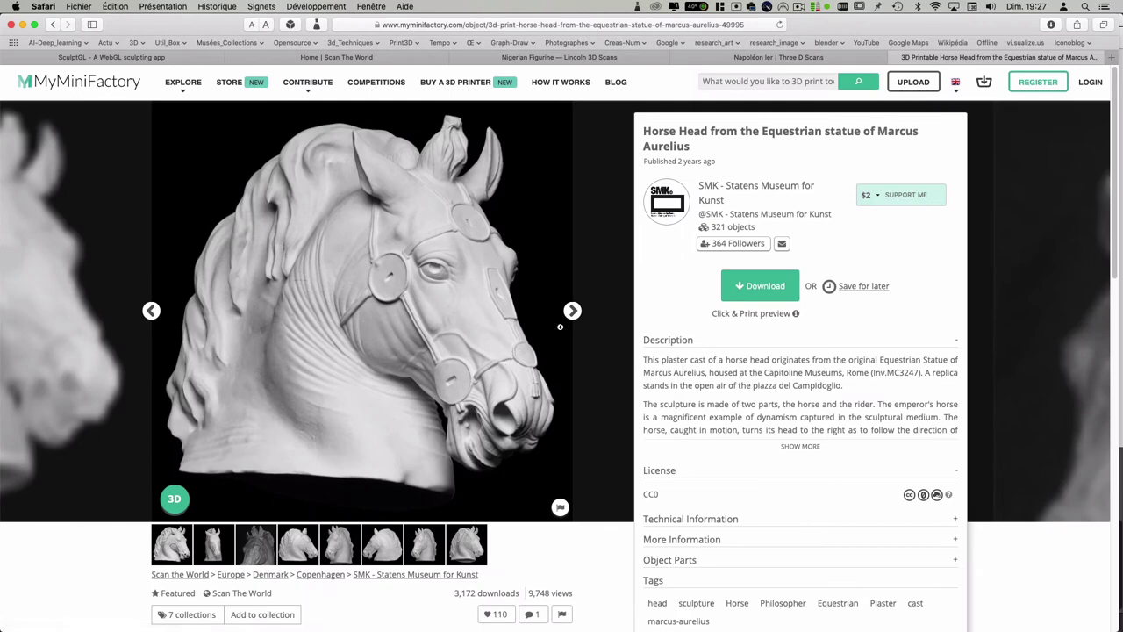
# Step: Page through the horse head images, start its download, then go to the Napoléon Ier bust page
pyautogui.click(571, 320)
pyautogui.click(572, 317)
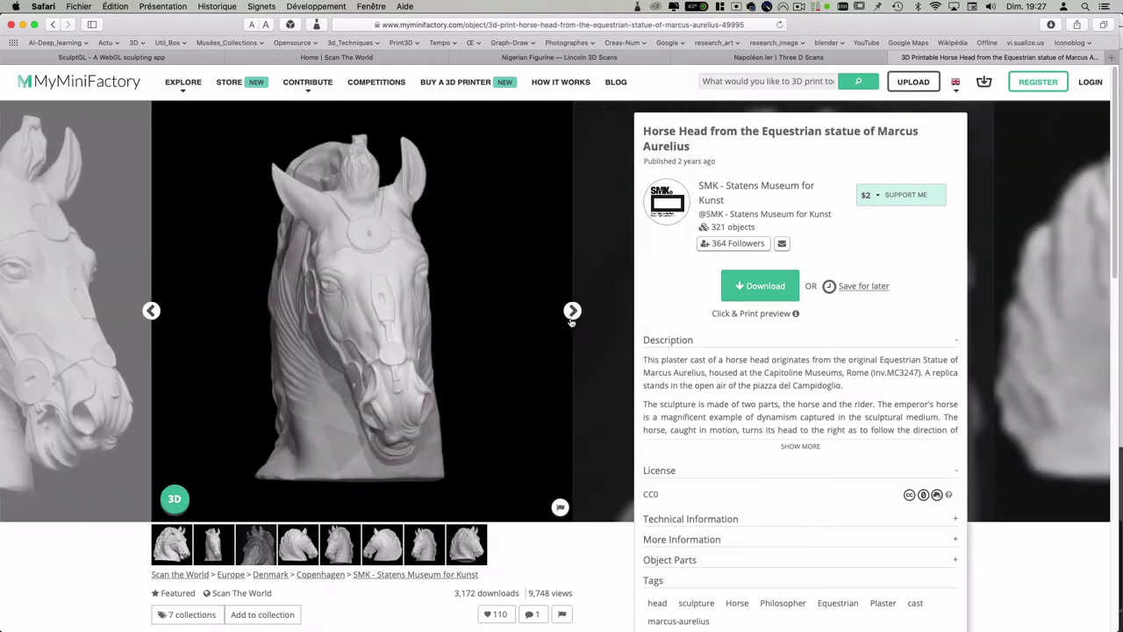
pyautogui.click(572, 318)
pyautogui.click(754, 289)
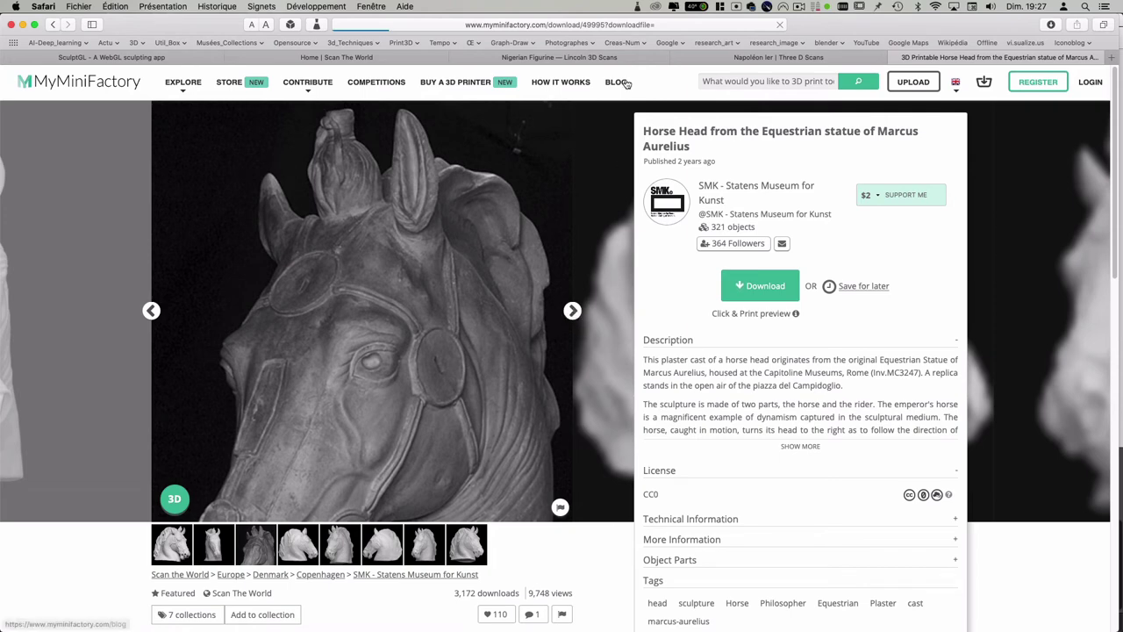
pyautogui.click(751, 58)
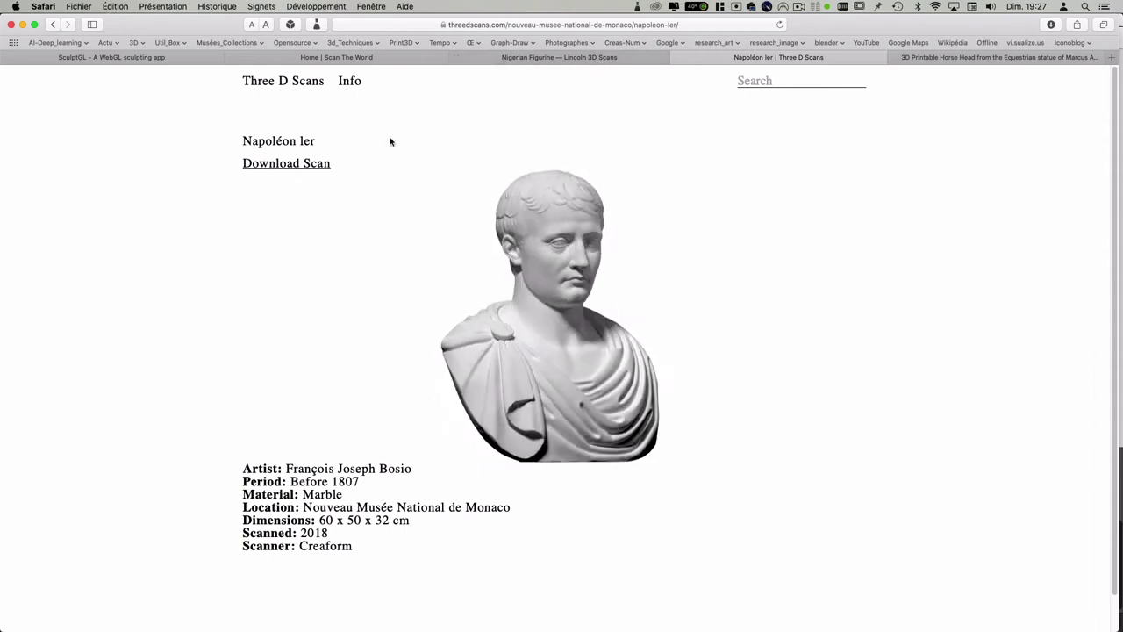
# Step: Look over the Nigerian Figurine scan page, then return to the Scan The World gallery
pyautogui.click(562, 58)
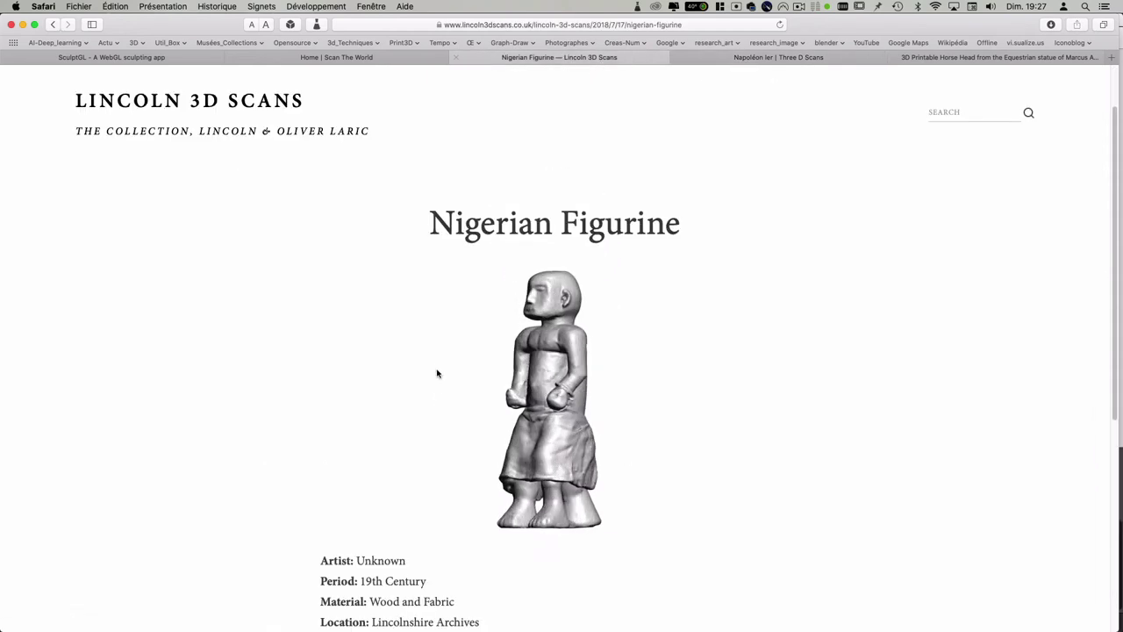
pyautogui.scroll(-4, 427, 402)
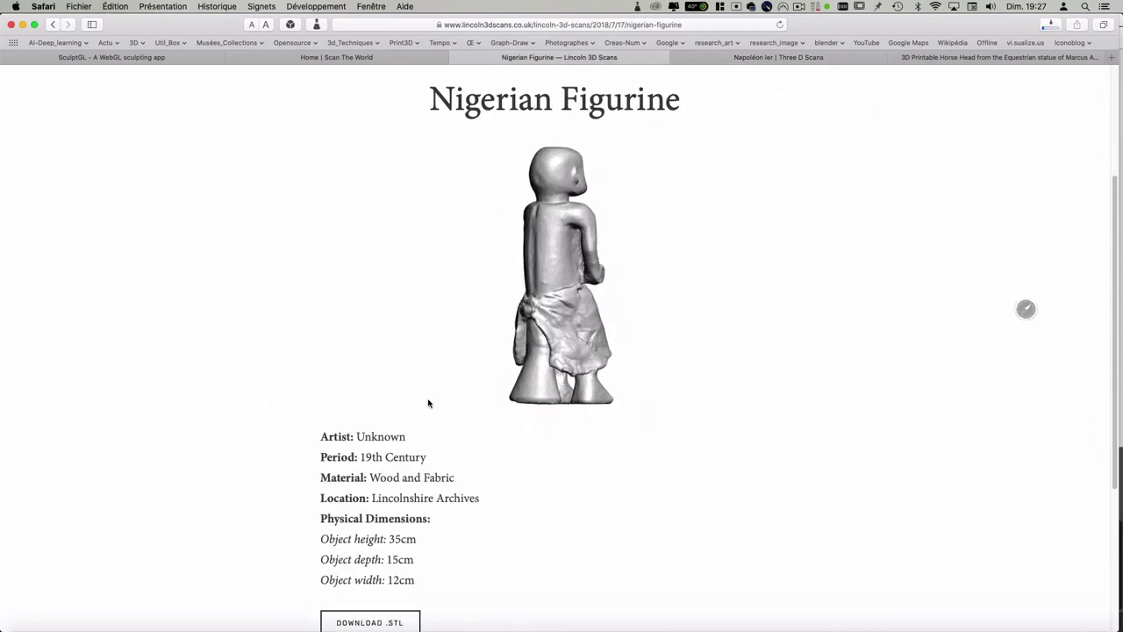
pyautogui.scroll(3, 426, 401)
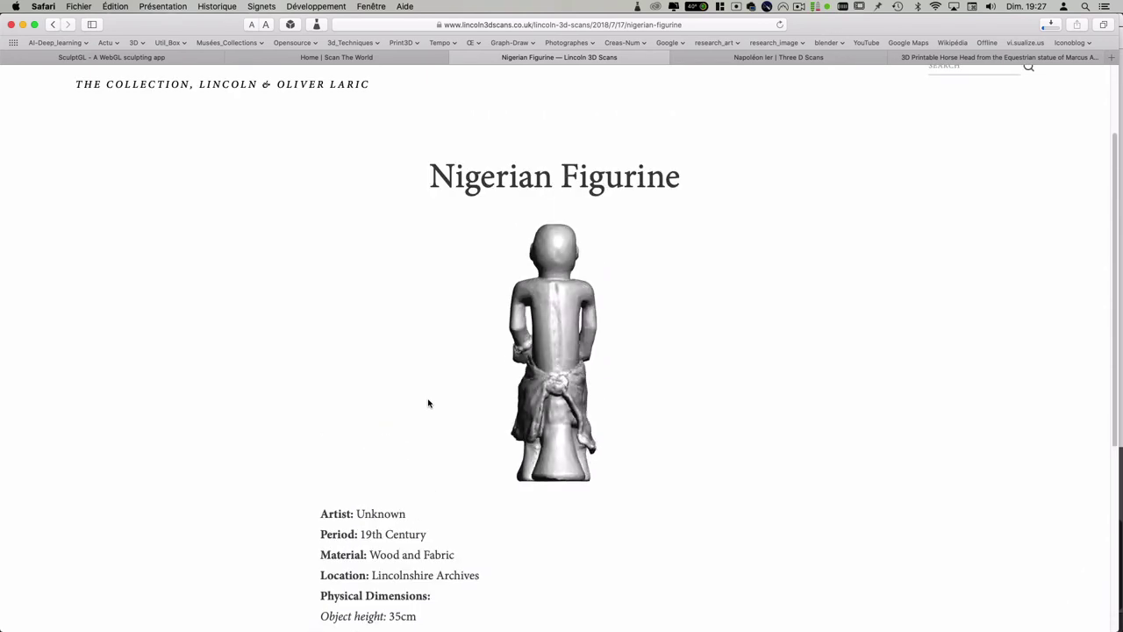
pyautogui.click(334, 58)
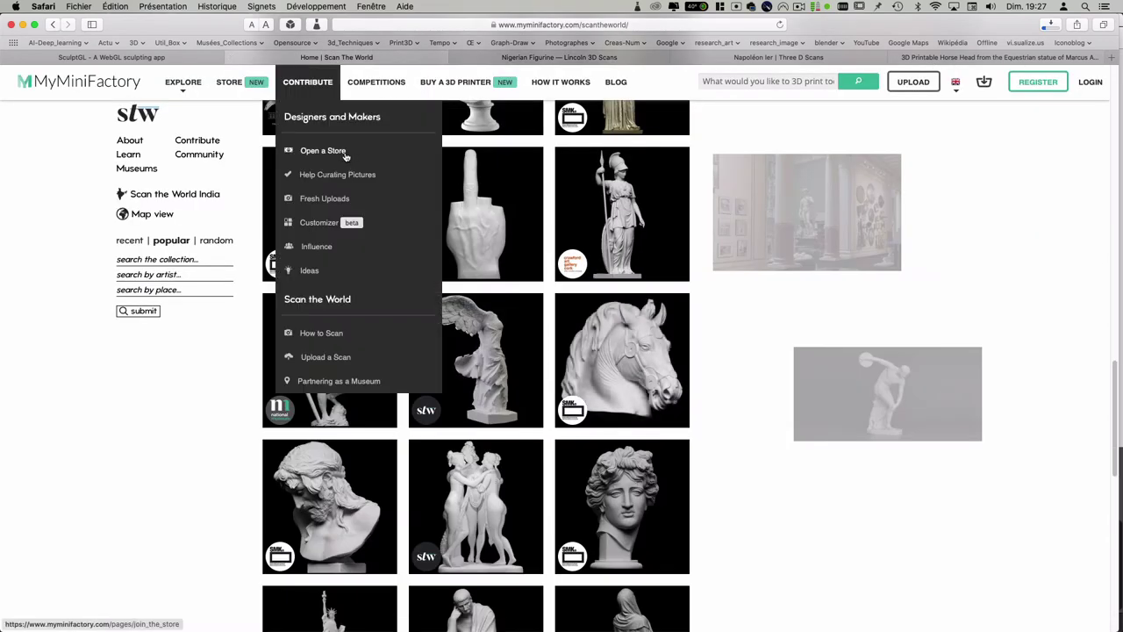
# Step: Scroll back up the Scan the World gallery and open The Thinker object page
pyautogui.scroll(3, 579, 388)
pyautogui.scroll(1, 579, 388)
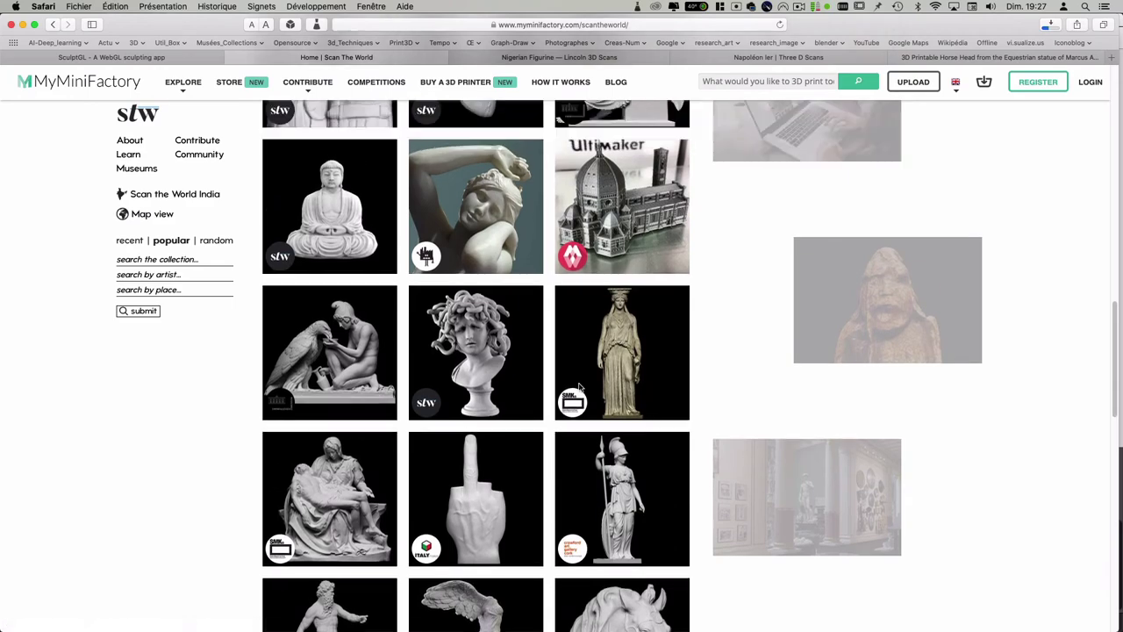
pyautogui.scroll(5, 577, 388)
pyautogui.scroll(3, 576, 389)
pyautogui.scroll(1, 575, 389)
pyautogui.scroll(3, 575, 389)
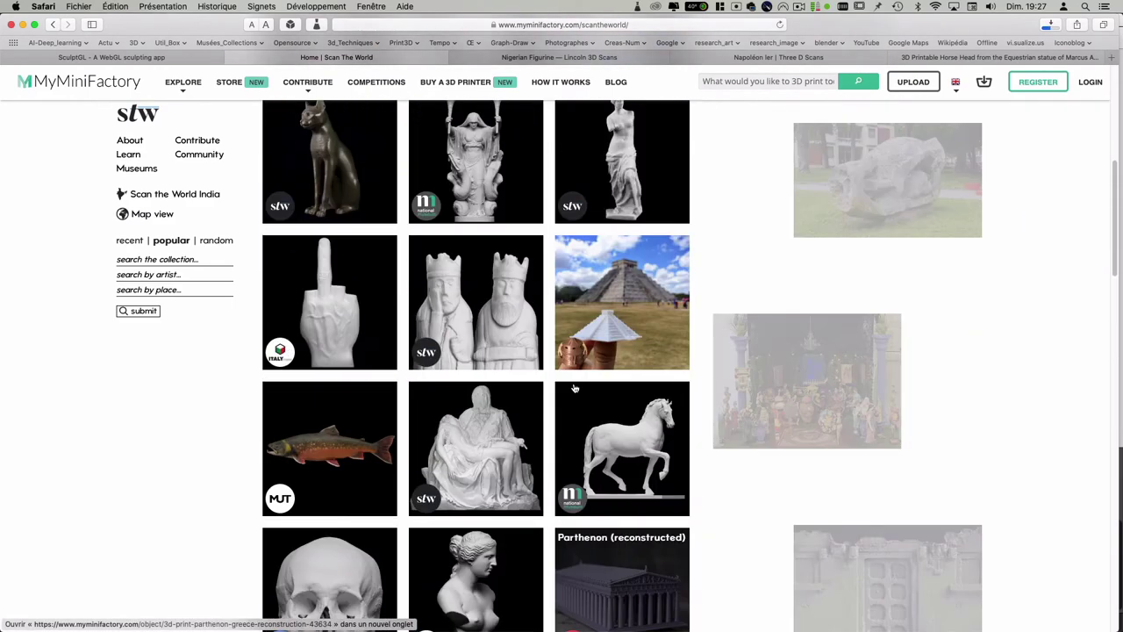
pyautogui.scroll(3, 493, 397)
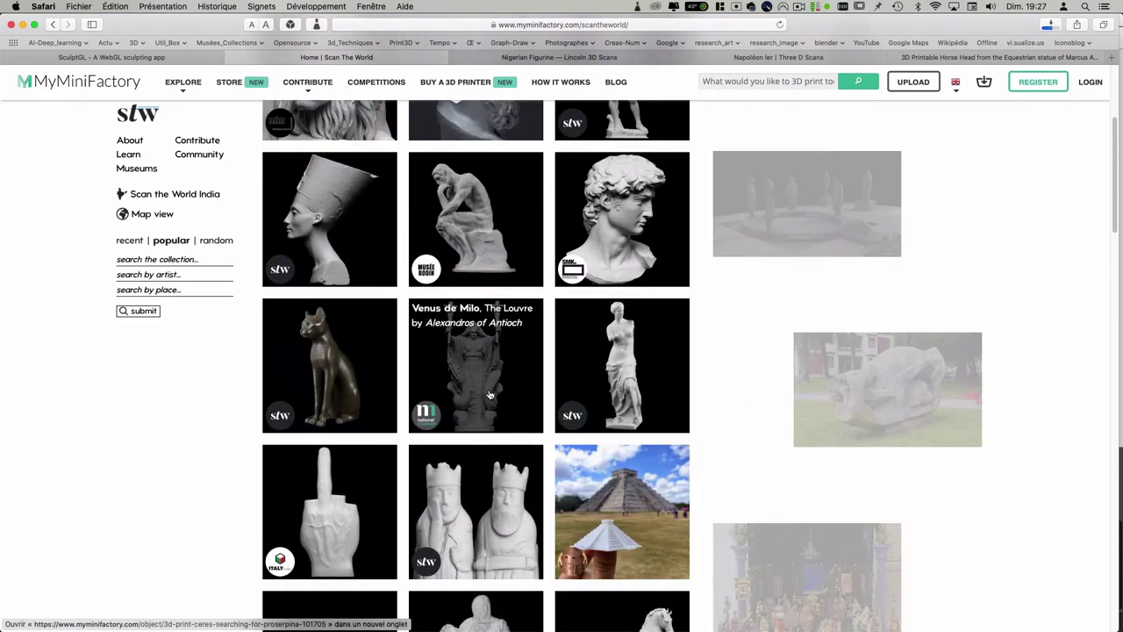
pyautogui.scroll(3, 491, 399)
pyautogui.click(461, 493)
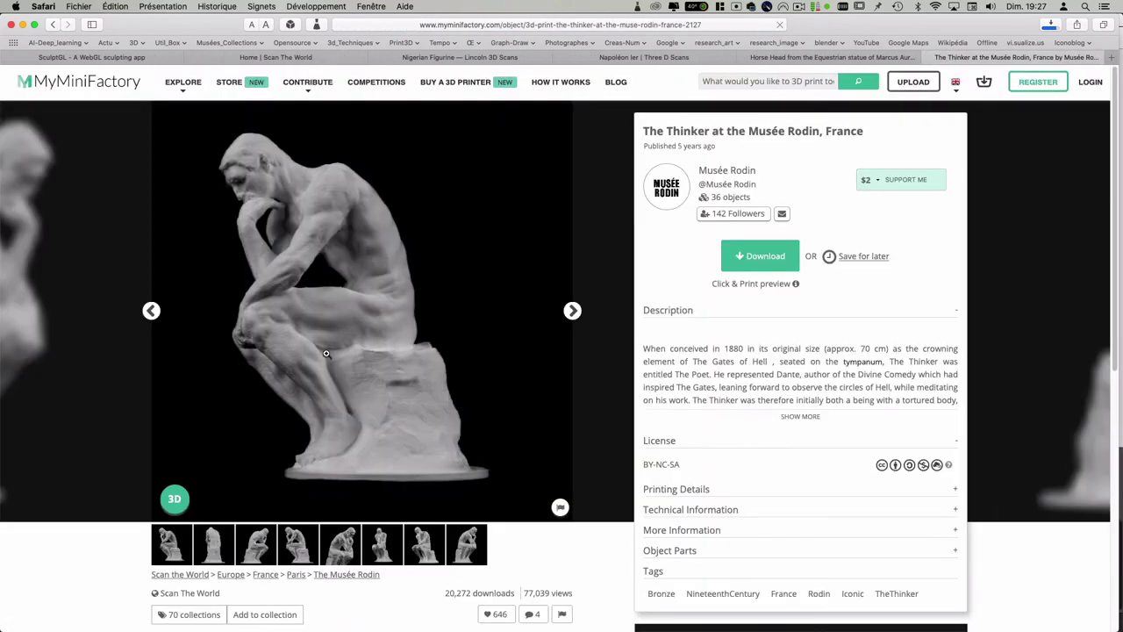
# Step: Go to the Musée Rodin category and open the Naked Muse study in a new tab
pyautogui.scroll(-2, 266, 407)
pyautogui.scroll(-5, 266, 408)
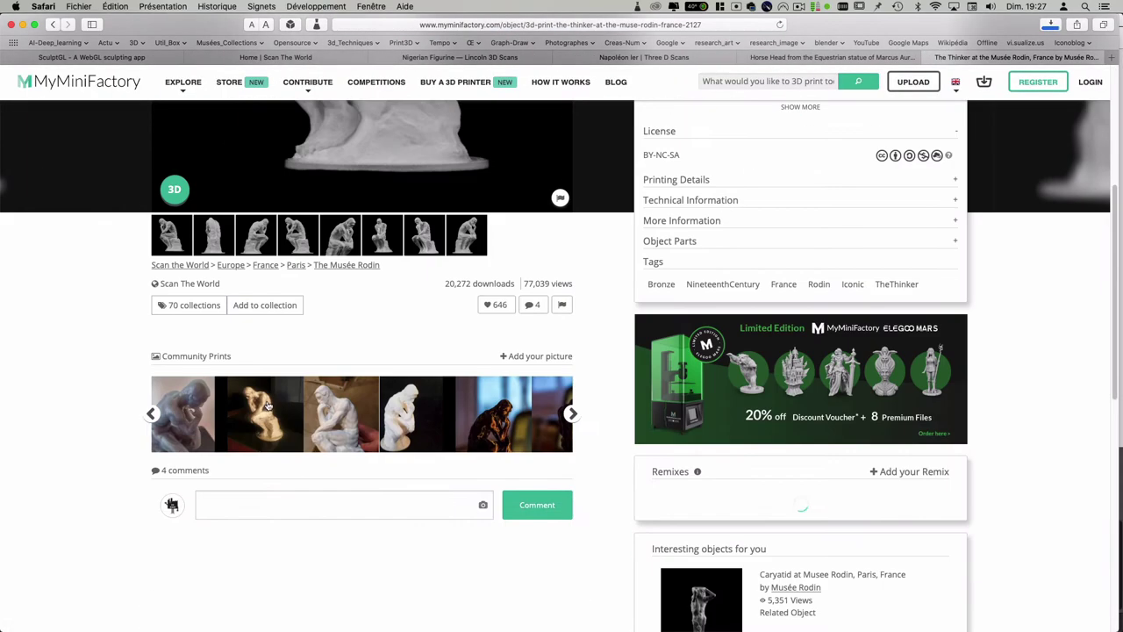
pyautogui.scroll(4, 268, 402)
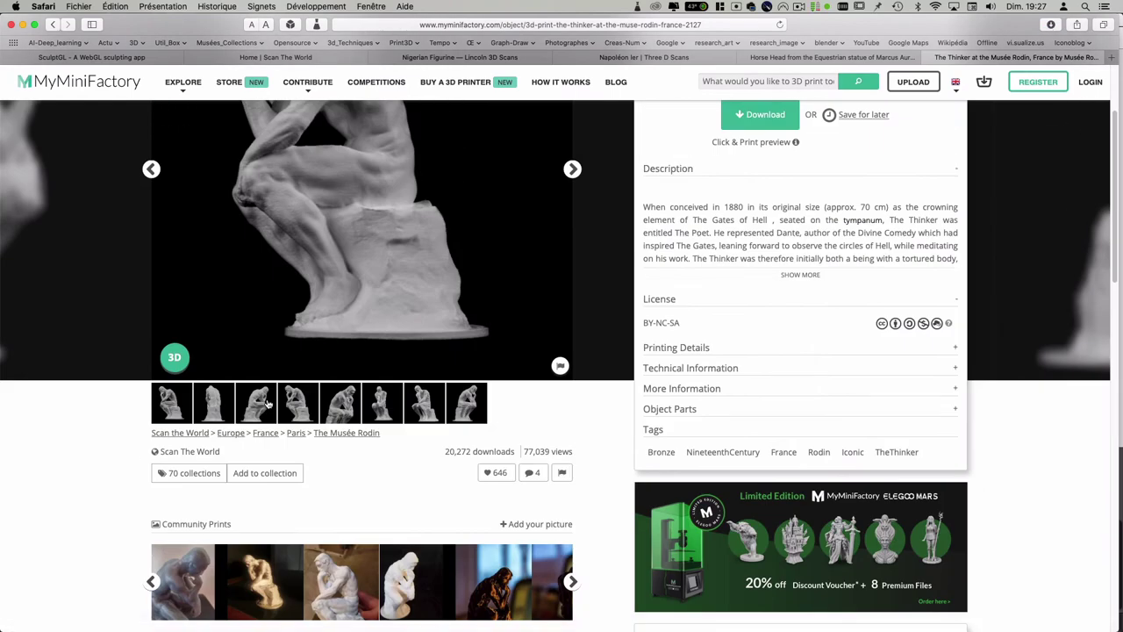
pyautogui.scroll(1, 315, 430)
pyautogui.click(360, 454)
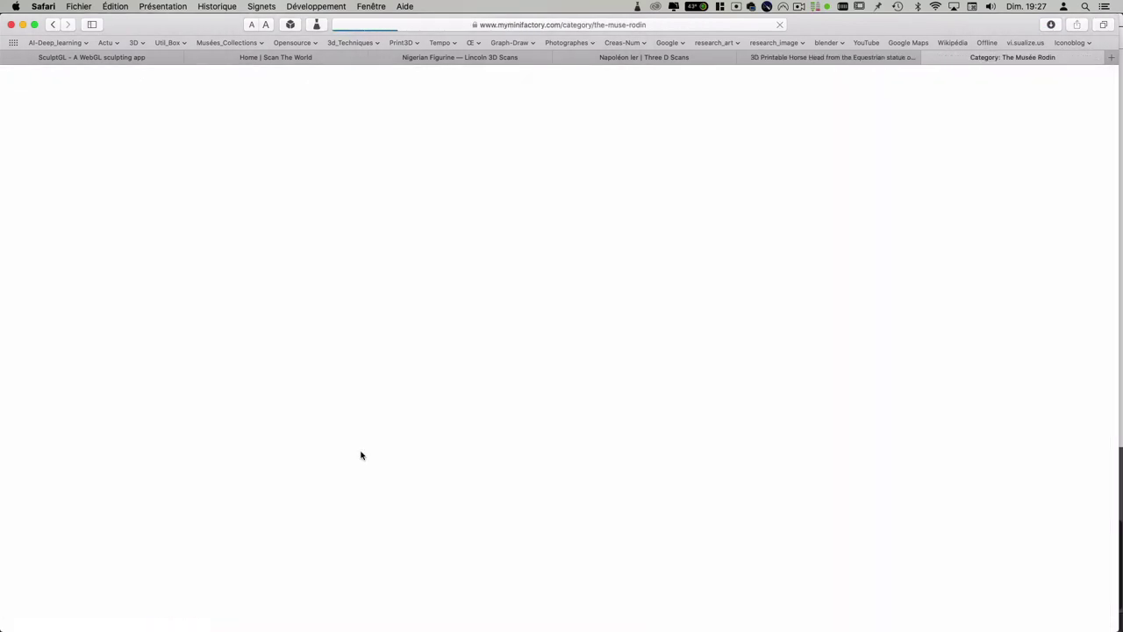
pyautogui.scroll(-2, 421, 366)
pyautogui.scroll(-4, 422, 366)
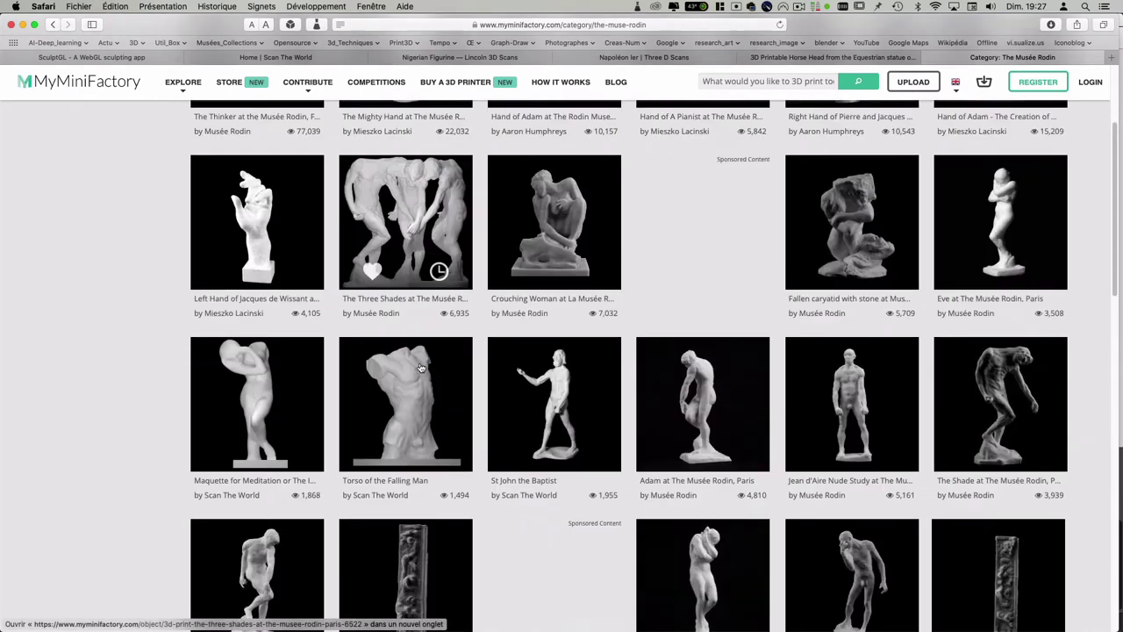
pyautogui.scroll(-4, 421, 367)
pyautogui.scroll(-4, 419, 368)
pyautogui.scroll(-4, 419, 369)
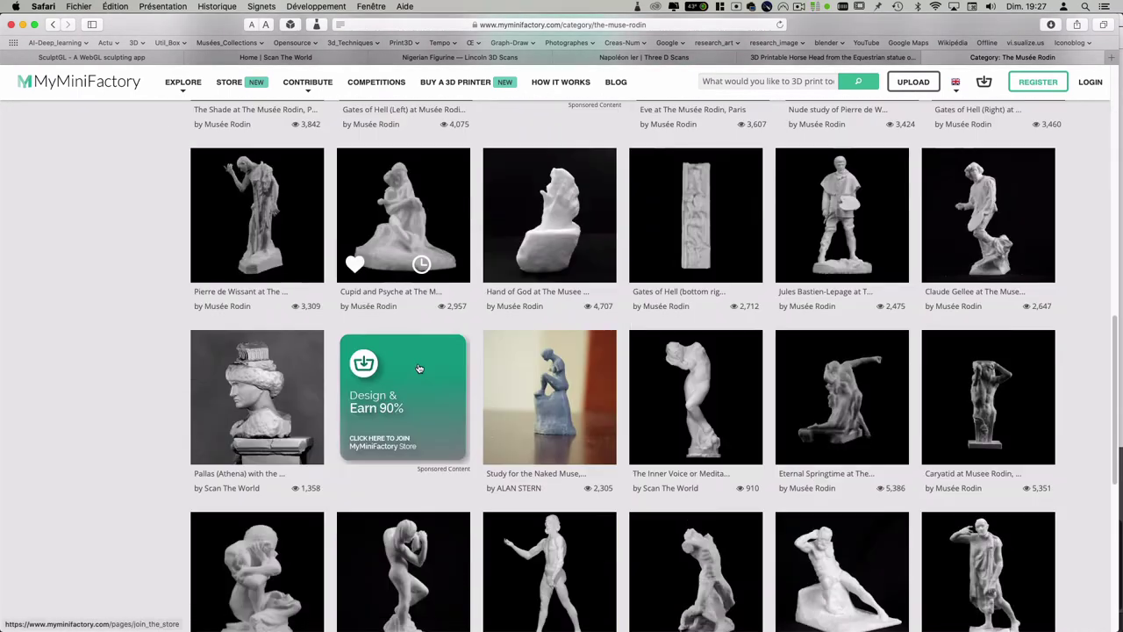
pyautogui.scroll(-4, 491, 342)
pyautogui.keyDown('super'); pyautogui.click(540, 324); pyautogui.keyUp('super')
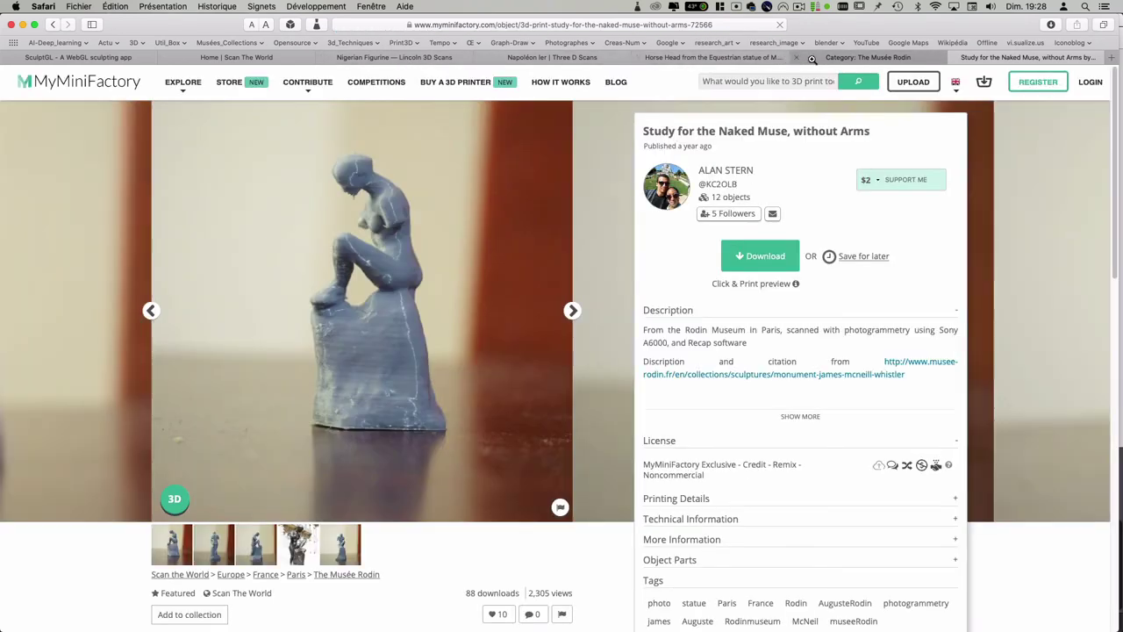
# Step: Check the horse head preview and the Naked Muse page, then return to the Musée Rodin category
pyautogui.click(811, 59)
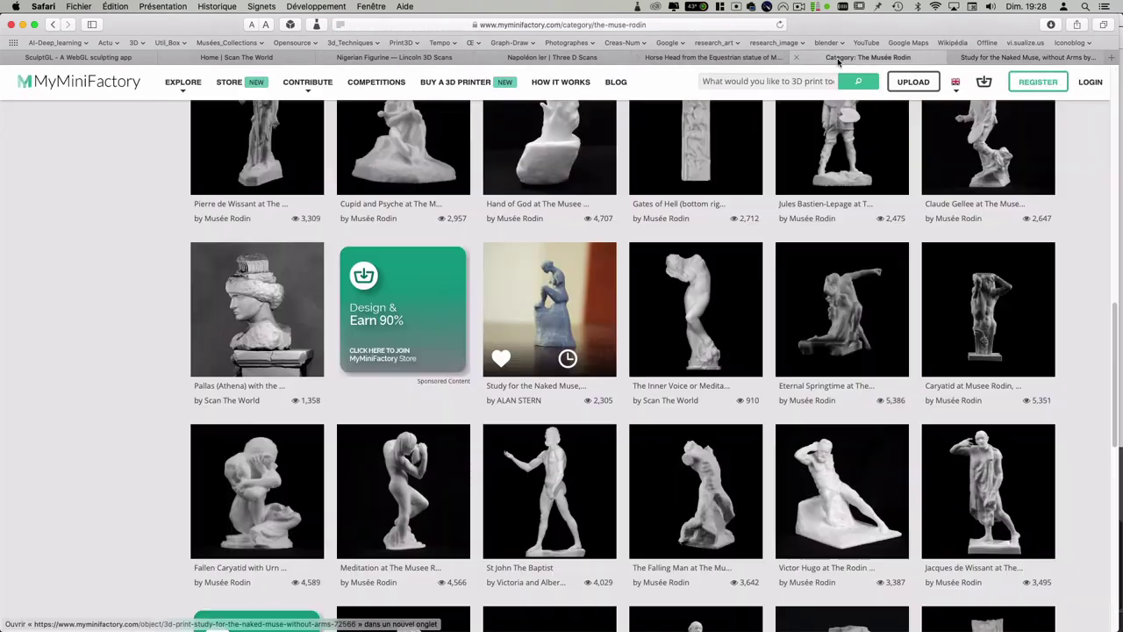
pyautogui.click(740, 59)
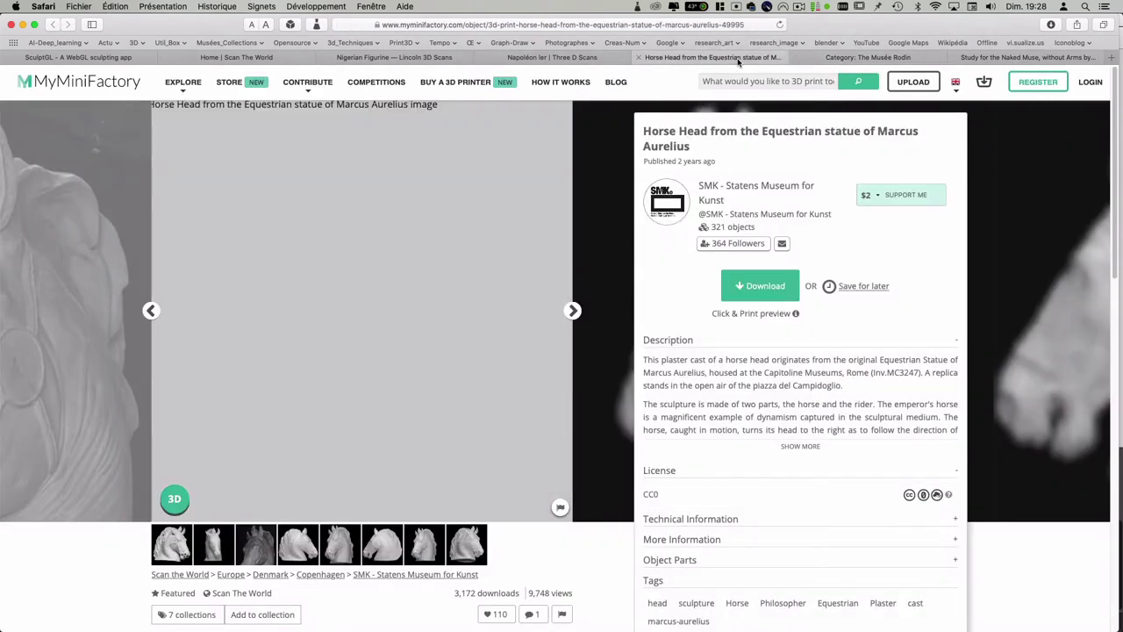
pyautogui.click(572, 310)
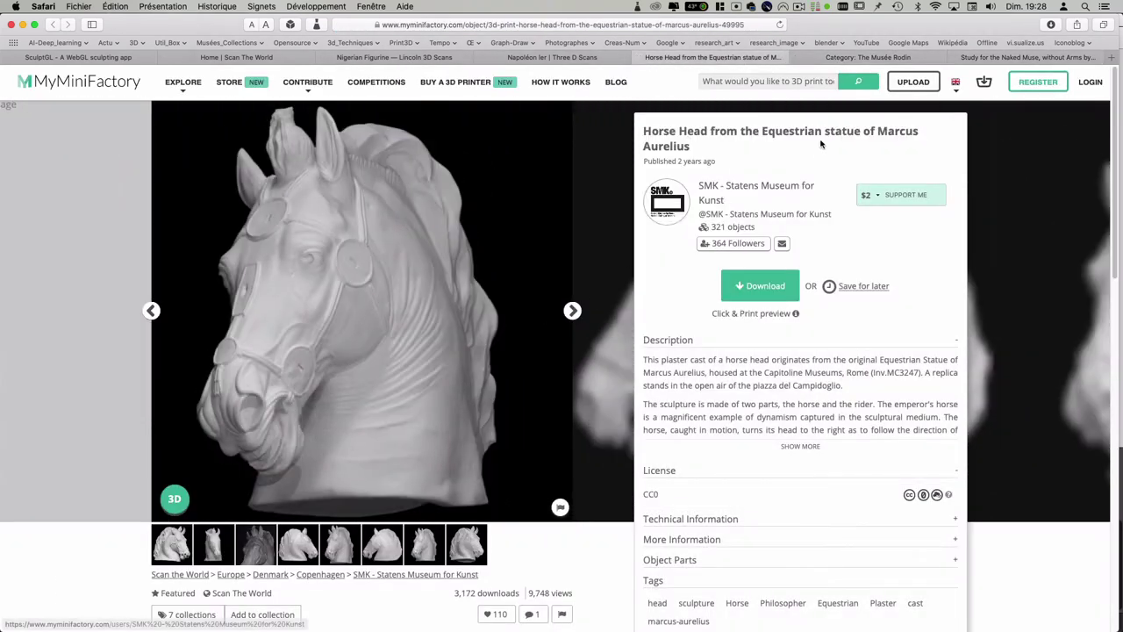
pyautogui.click(1014, 57)
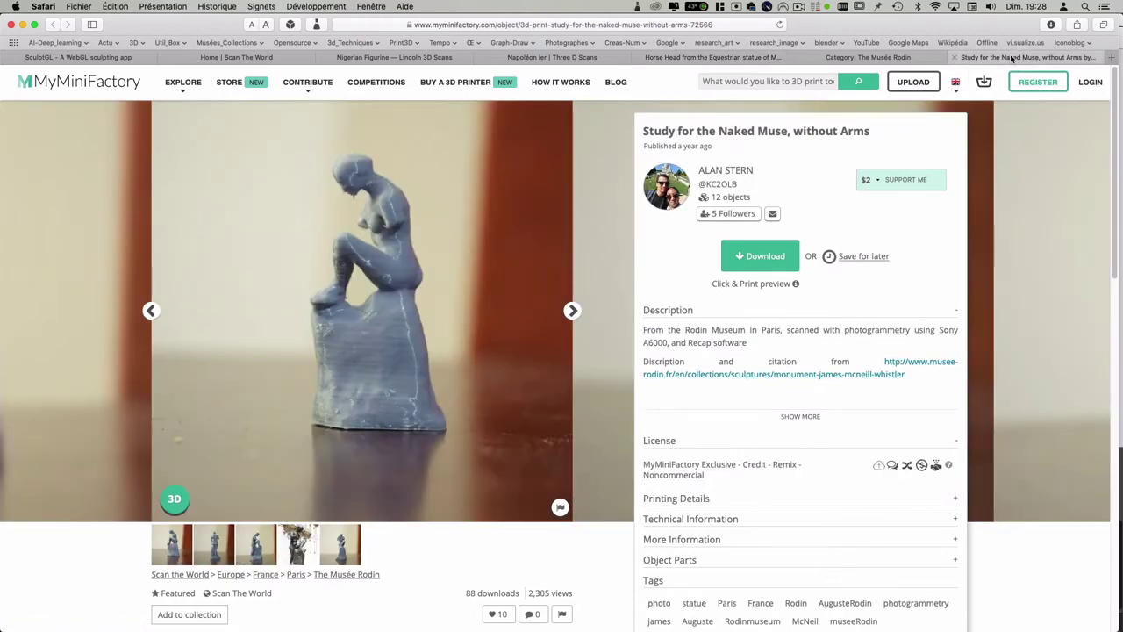
pyautogui.click(344, 575)
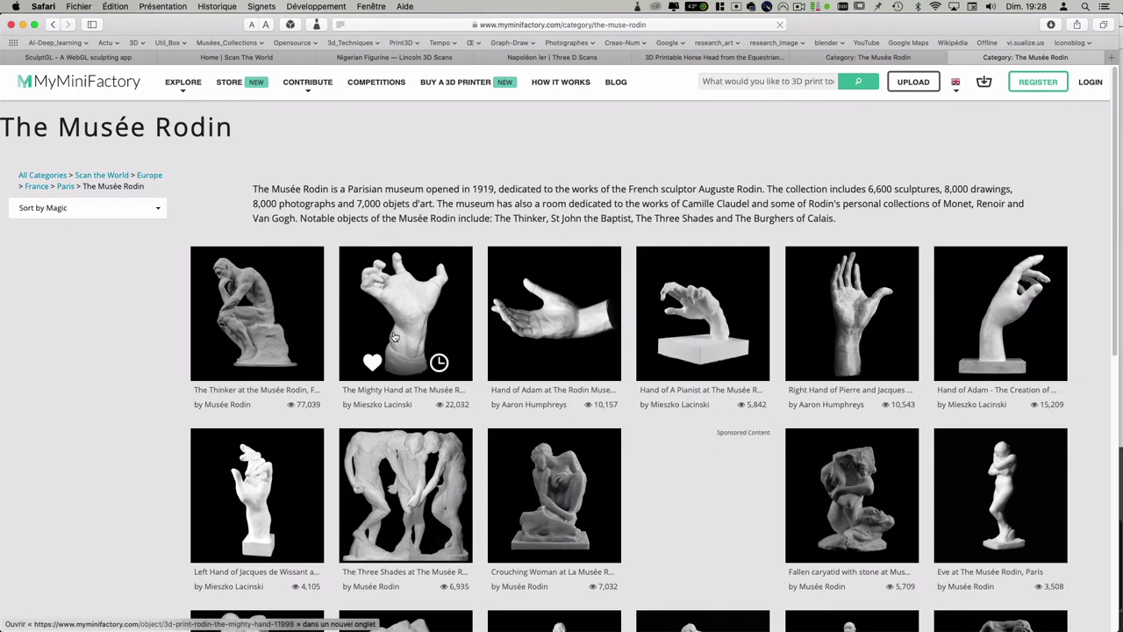
# Step: Open The Thinker in a new tab and page through its preview images
pyautogui.keyDown('super'); pyautogui.click(217, 351); pyautogui.keyUp('super')
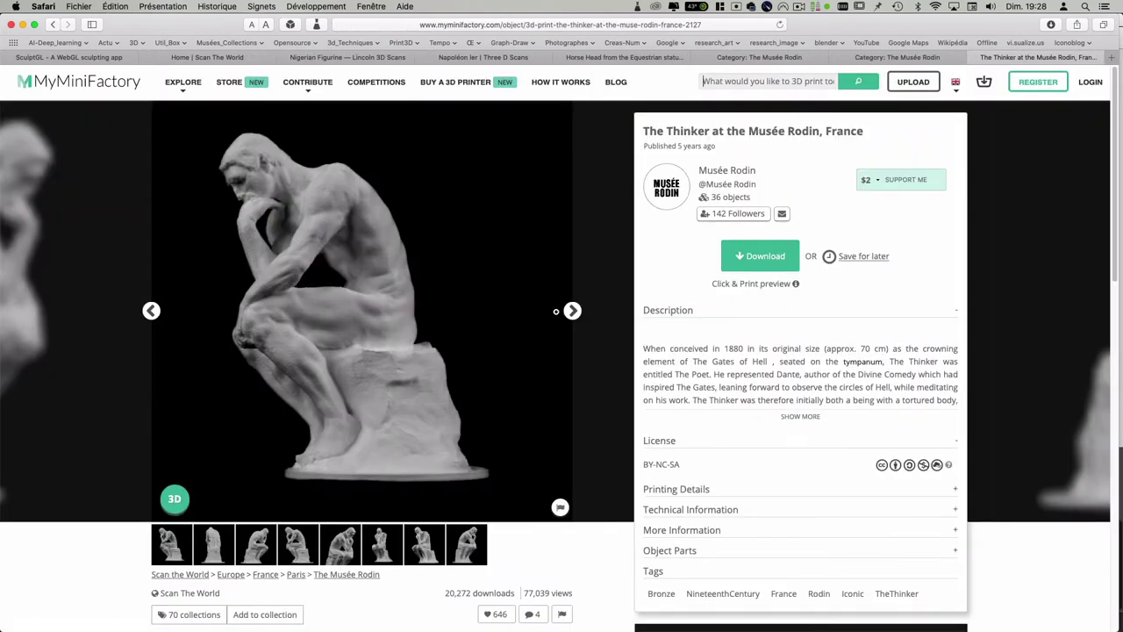
pyautogui.click(572, 311)
pyautogui.click(572, 311)
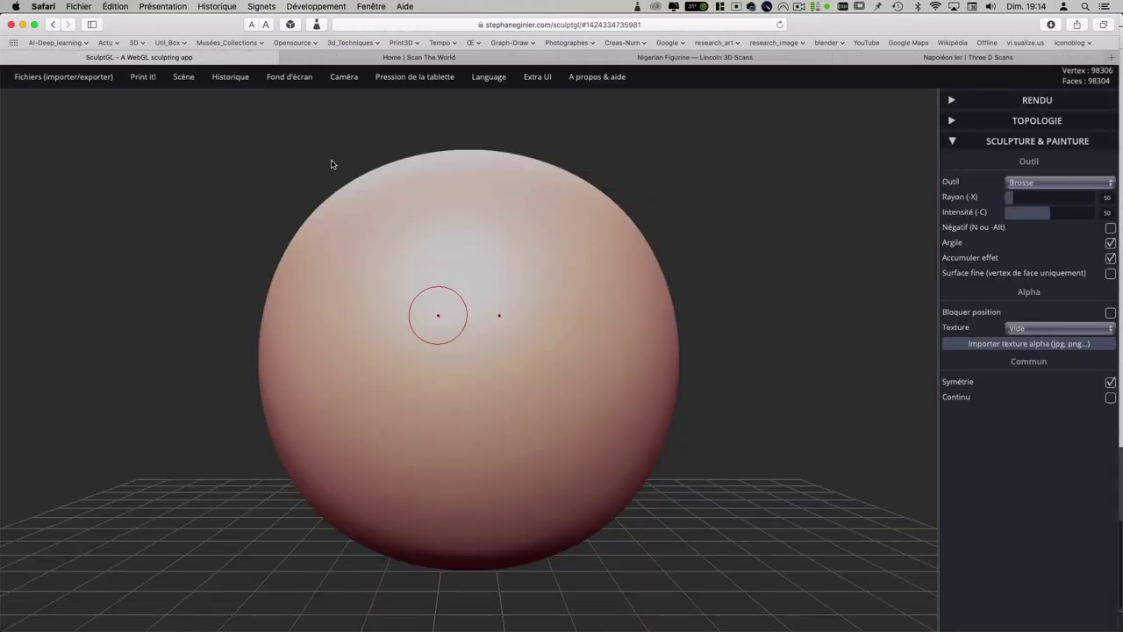
# Step: Delete the default sphere with Scène > Supprimer la sélection
pyautogui.scroll(-2, 394, 325)
pyautogui.scroll(-2, 393, 329)
pyautogui.scroll(-1, 393, 329)
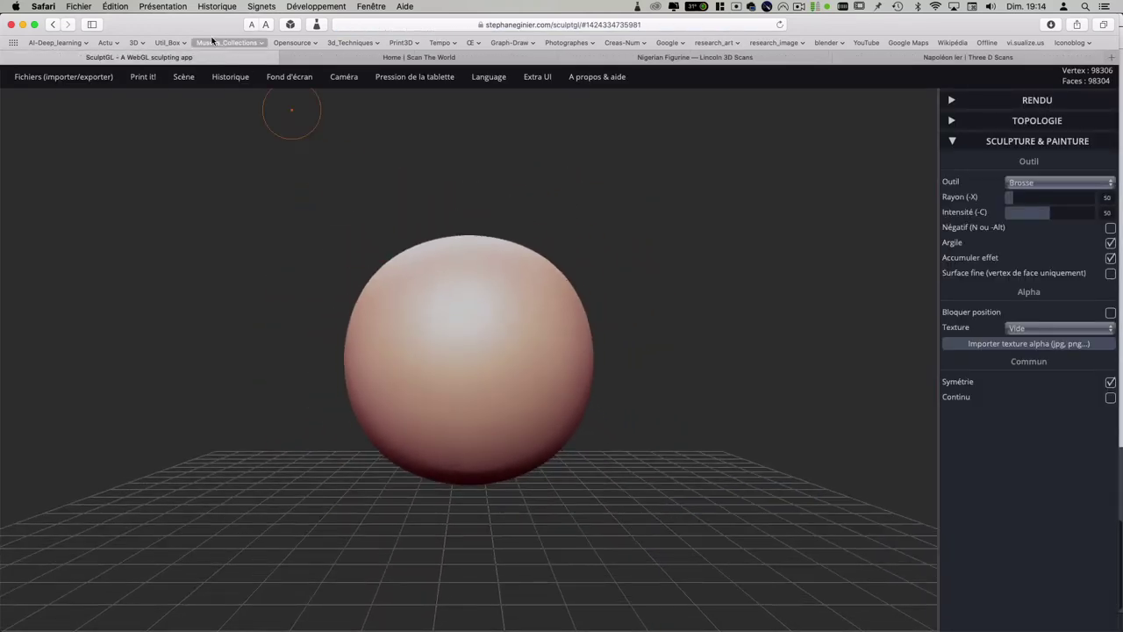
pyautogui.click(184, 77)
pyautogui.click(224, 221)
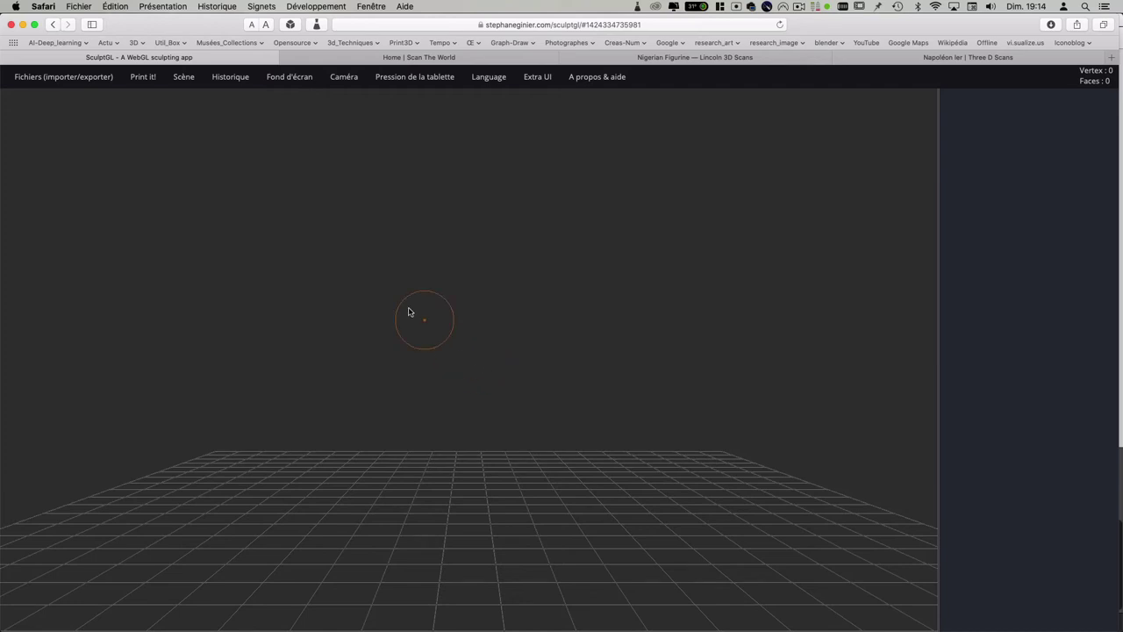
pyautogui.moveTo(63, 77)
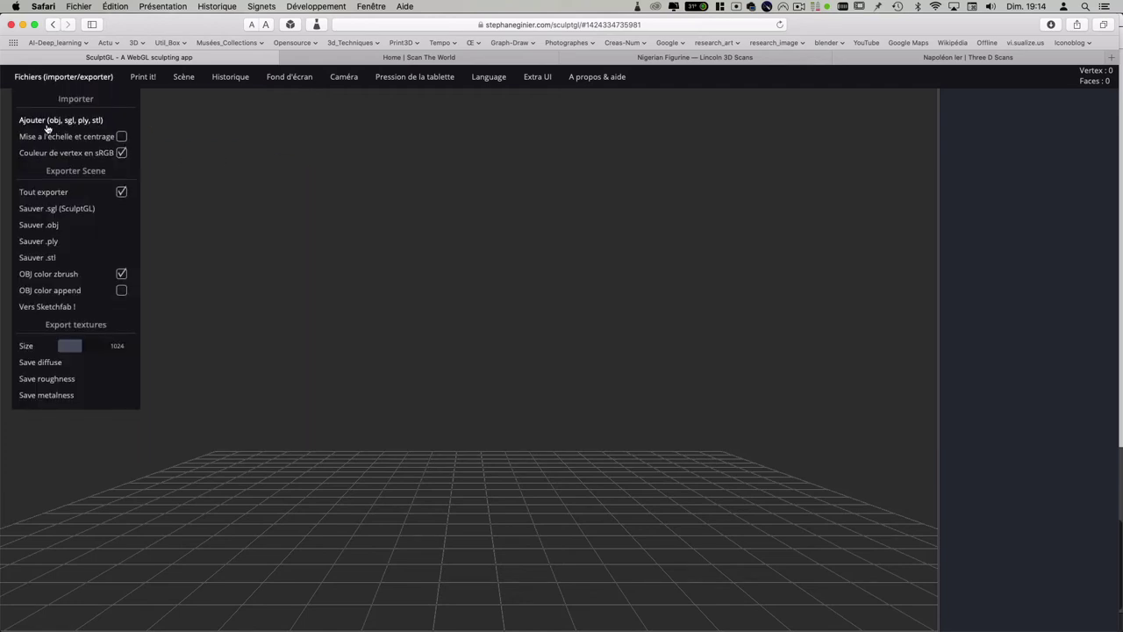
# Step: Import the great-buddha STL scan from the 3d-scan folder via Fichiers > Ajouter
pyautogui.click(48, 123)
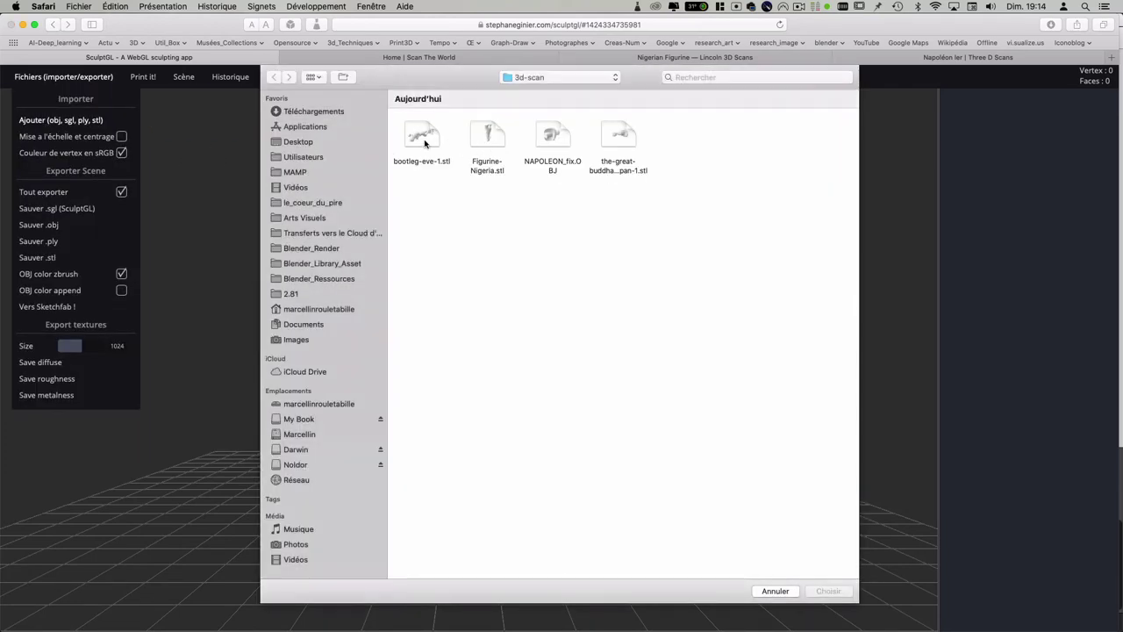
pyautogui.click(608, 141)
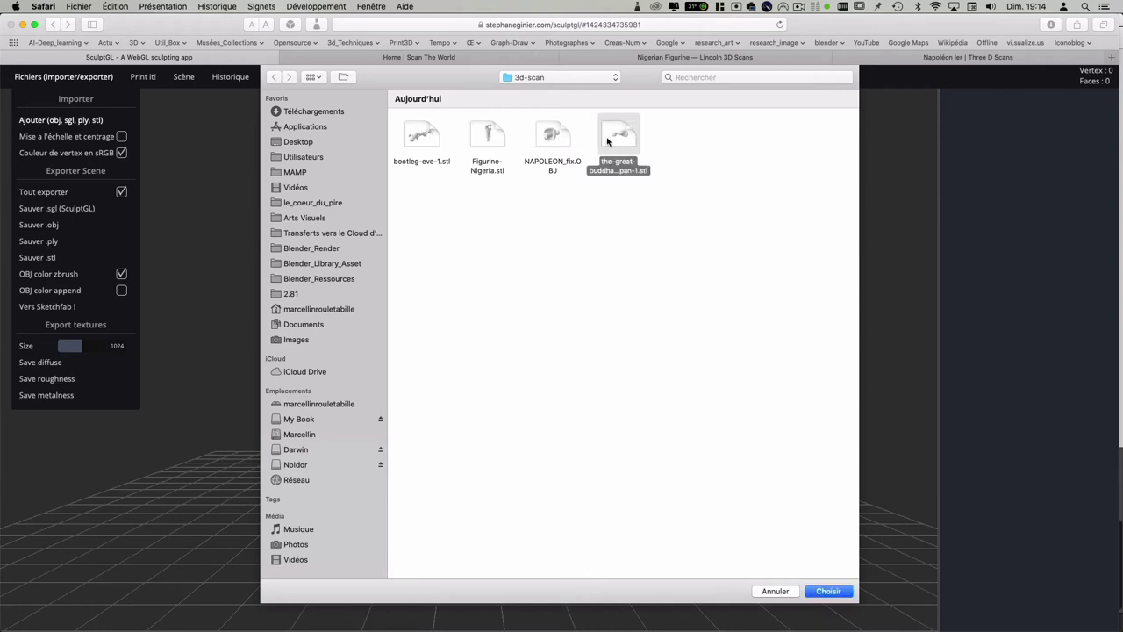
pyautogui.click(815, 590)
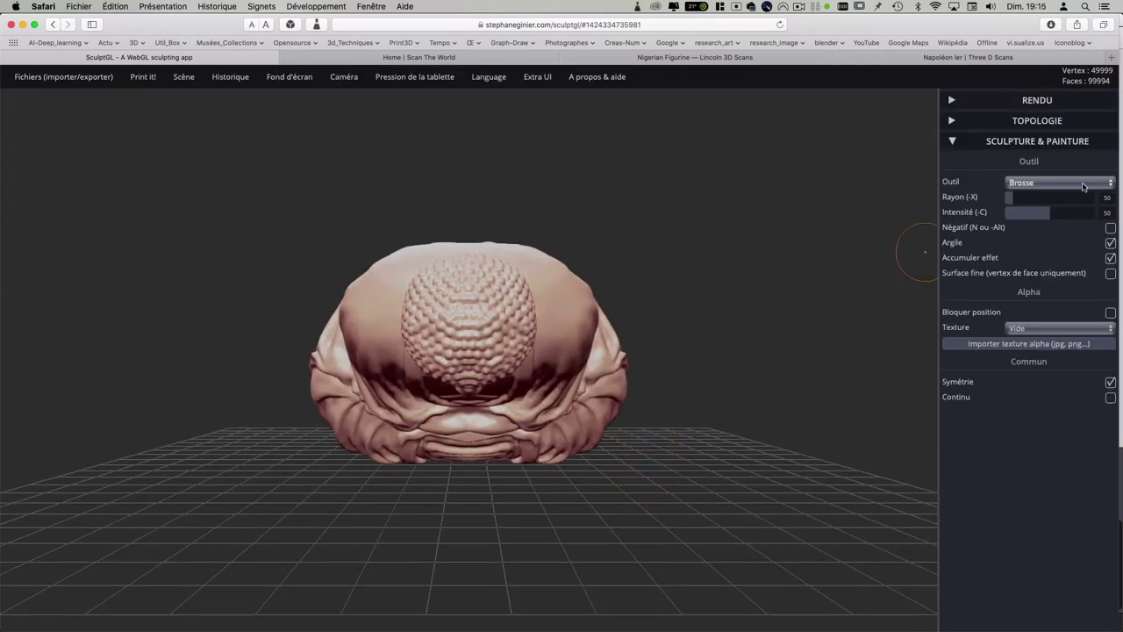
# Step: Switch to the Transformer tool and rotate the Buddha so it stands upright
pyautogui.click(1084, 183)
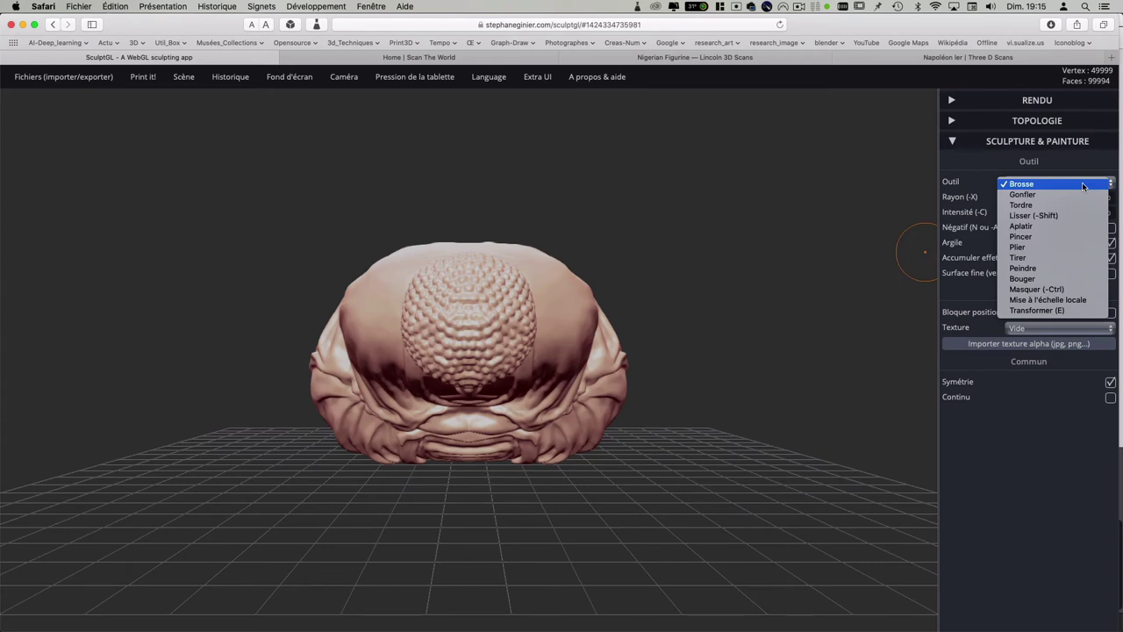
pyautogui.click(1041, 312)
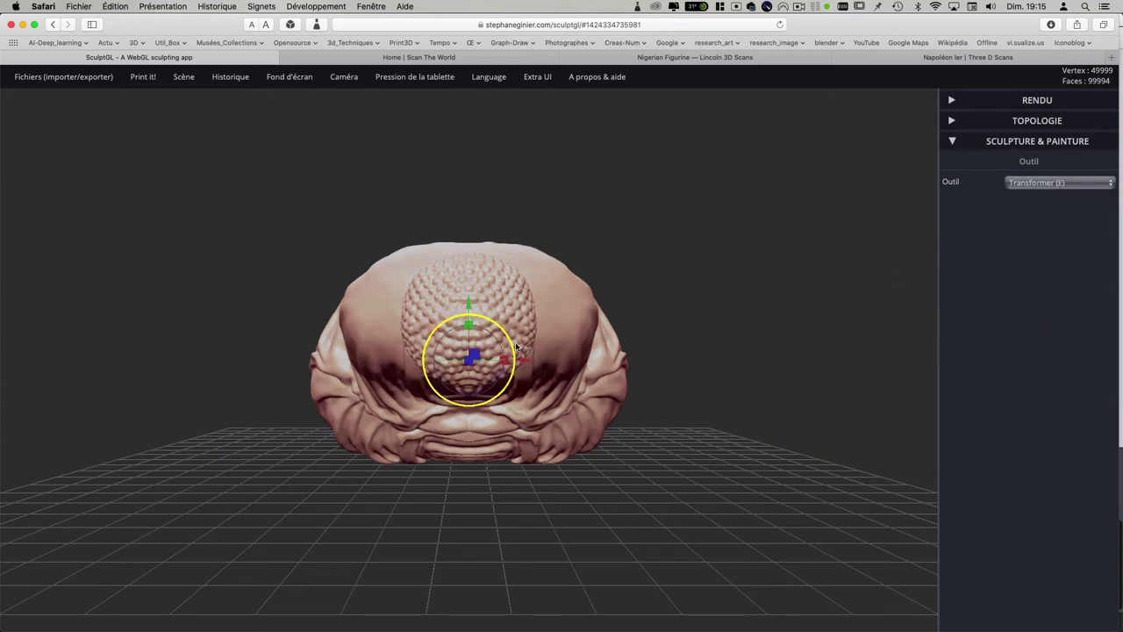
pyautogui.moveTo(584, 355); pyautogui.dragTo(441, 334)
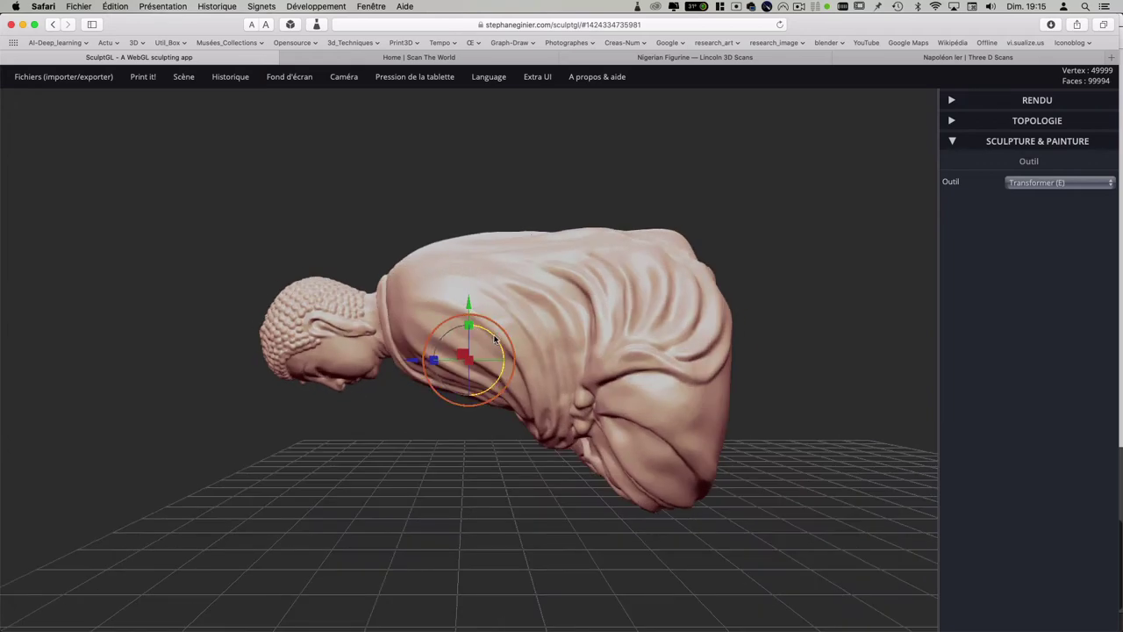
pyautogui.moveTo(494, 337)
pyautogui.mouseDown()
pyautogui.moveTo(494, 472)
pyautogui.moveTo(580, 381)
pyautogui.moveTo(534, 375)
pyautogui.moveTo(494, 397)
pyautogui.mouseUp()
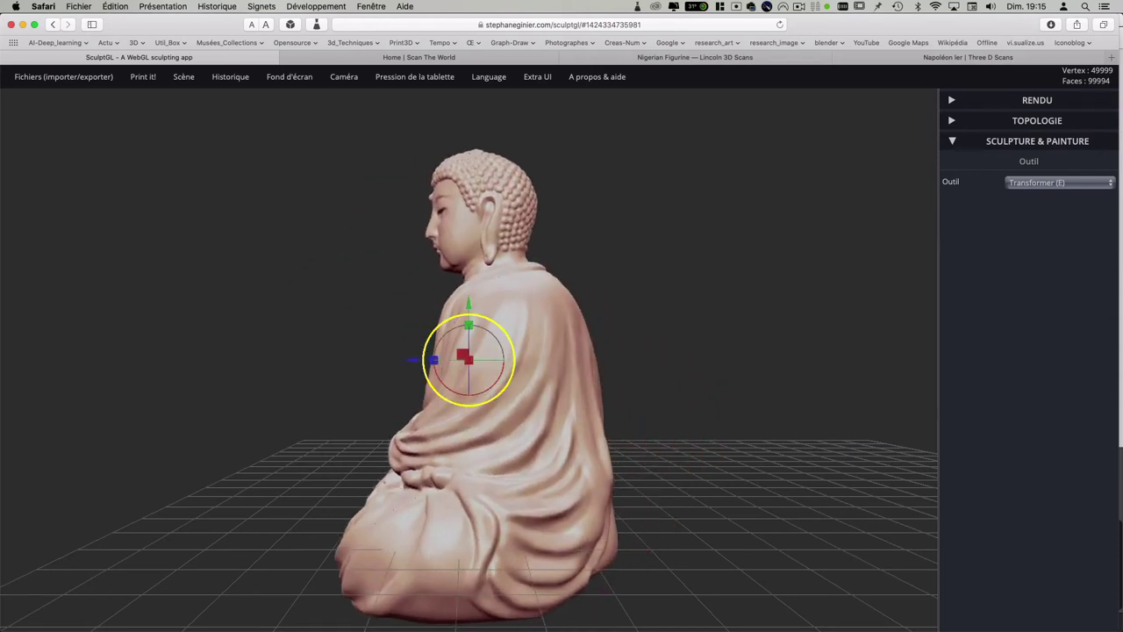
# Step: Reposition the Buddha and scale it down so it sits on the floor grid
pyautogui.press('t')
pyautogui.press('f')
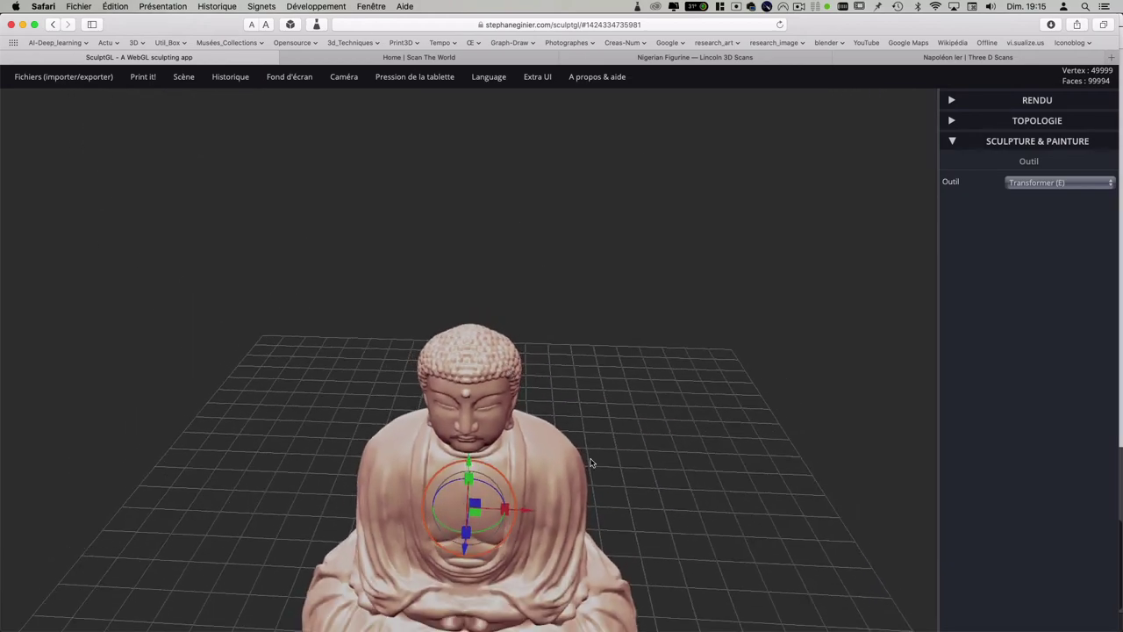
pyautogui.moveTo(614, 464)
pyautogui.mouseDown(button='right')
pyautogui.moveTo(616, 410)
pyautogui.moveTo(618, 470)
pyautogui.moveTo(538, 422)
pyautogui.mouseUp(button='right')
pyautogui.moveTo(484, 278)
pyautogui.mouseDown()
pyautogui.moveTo(472, 282)
pyautogui.moveTo(478, 216)
pyautogui.mouseUp()
pyautogui.moveTo(516, 253)
pyautogui.mouseDown()
pyautogui.moveTo(488, 259)
pyautogui.moveTo(473, 345)
pyautogui.mouseUp()
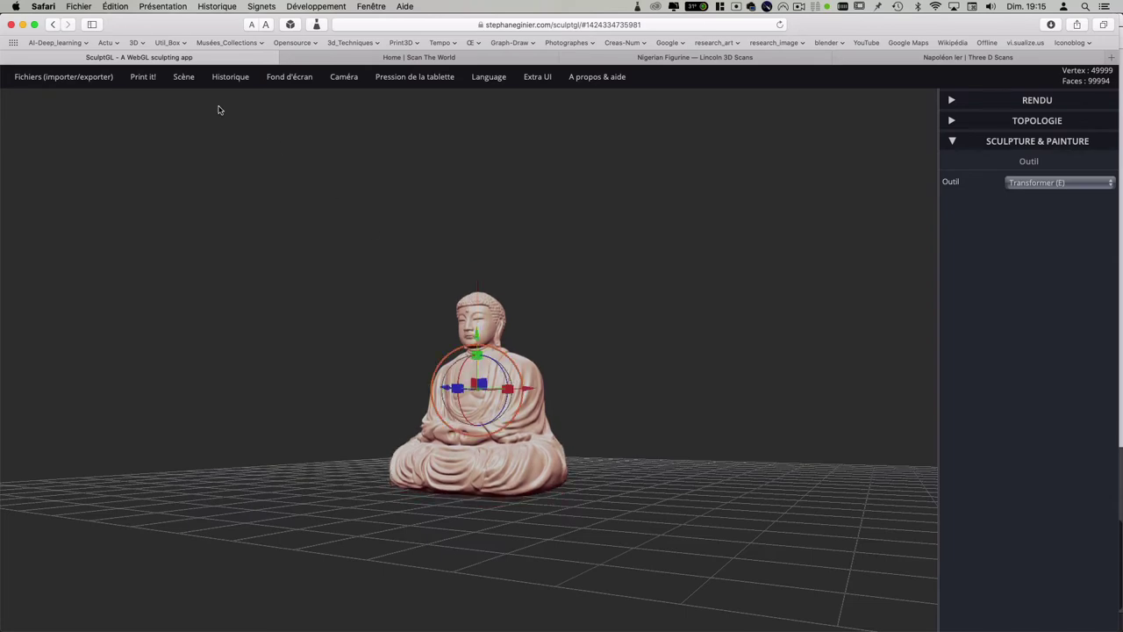
pyautogui.moveTo(313, 299)
pyautogui.mouseDown()
pyautogui.moveTo(418, 331)
pyautogui.moveTo(319, 275)
pyautogui.moveTo(531, 341)
pyautogui.moveTo(548, 495)
pyautogui.moveTo(532, 501)
pyautogui.moveTo(401, 260)
pyautogui.moveTo(398, 281)
pyautogui.mouseUp()
pyautogui.moveTo(184, 77)
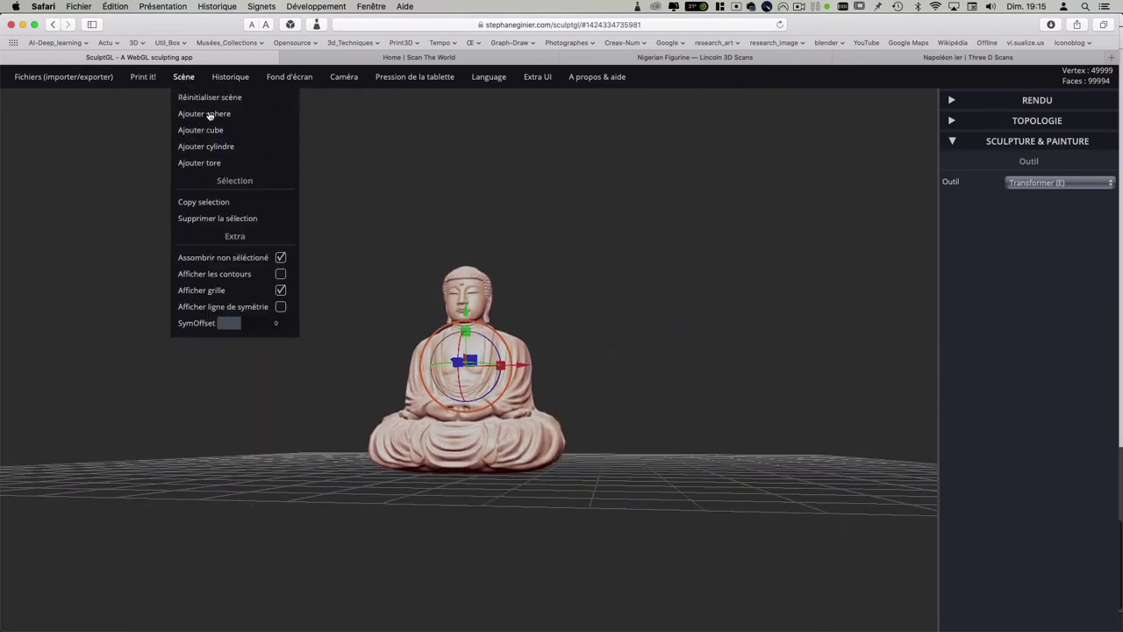
# Step: Add a cube, flatten it into a thin slab and slide it under the Buddha
pyautogui.click(214, 132)
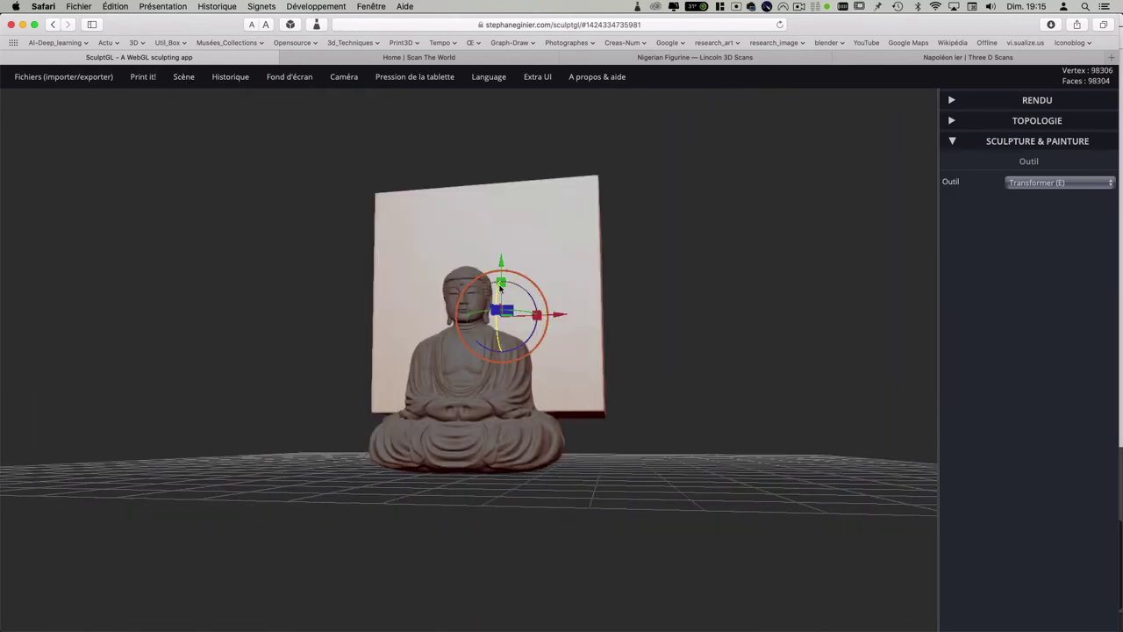
pyautogui.moveTo(501, 282)
pyautogui.mouseDown()
pyautogui.moveTo(500, 313)
pyautogui.moveTo(600, 327)
pyautogui.mouseUp()
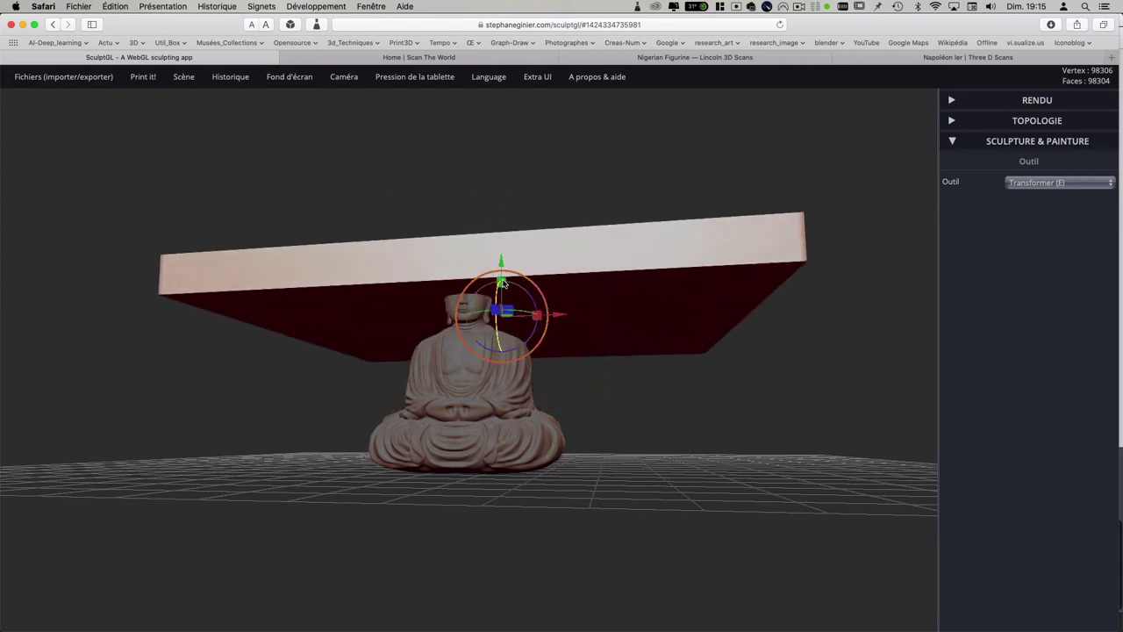
pyautogui.moveTo(504, 283)
pyautogui.mouseDown()
pyautogui.moveTo(474, 309)
pyautogui.moveTo(491, 303)
pyautogui.moveTo(484, 411)
pyautogui.moveTo(501, 409)
pyautogui.mouseUp()
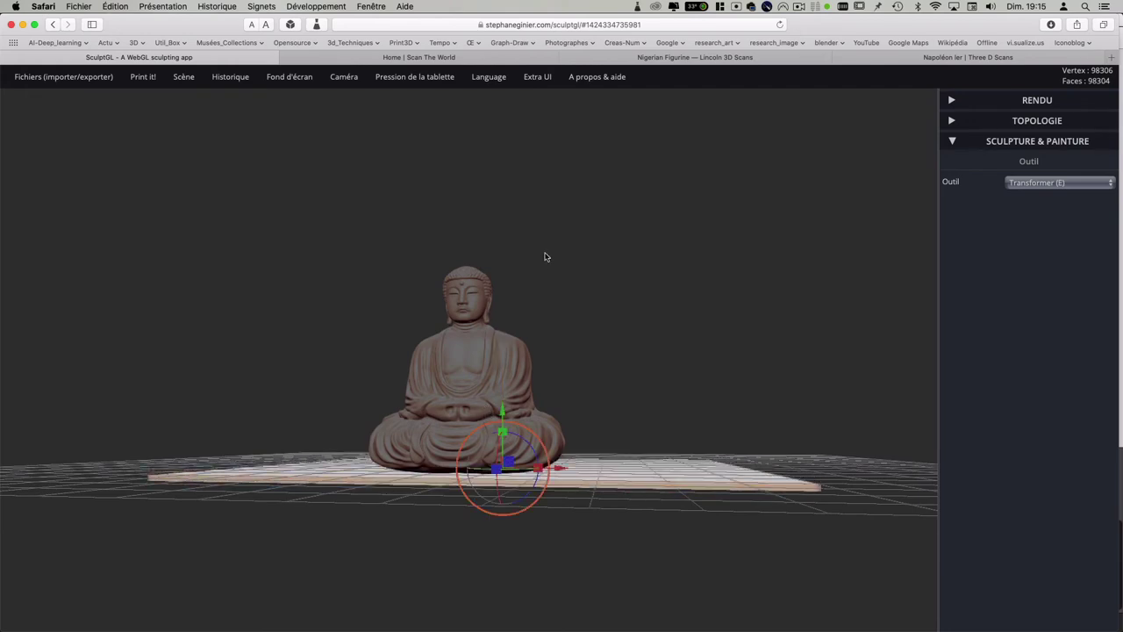
pyautogui.moveTo(547, 253)
pyautogui.mouseDown()
pyautogui.moveTo(647, 328)
pyautogui.moveTo(795, 334)
pyautogui.moveTo(729, 344)
pyautogui.mouseUp()
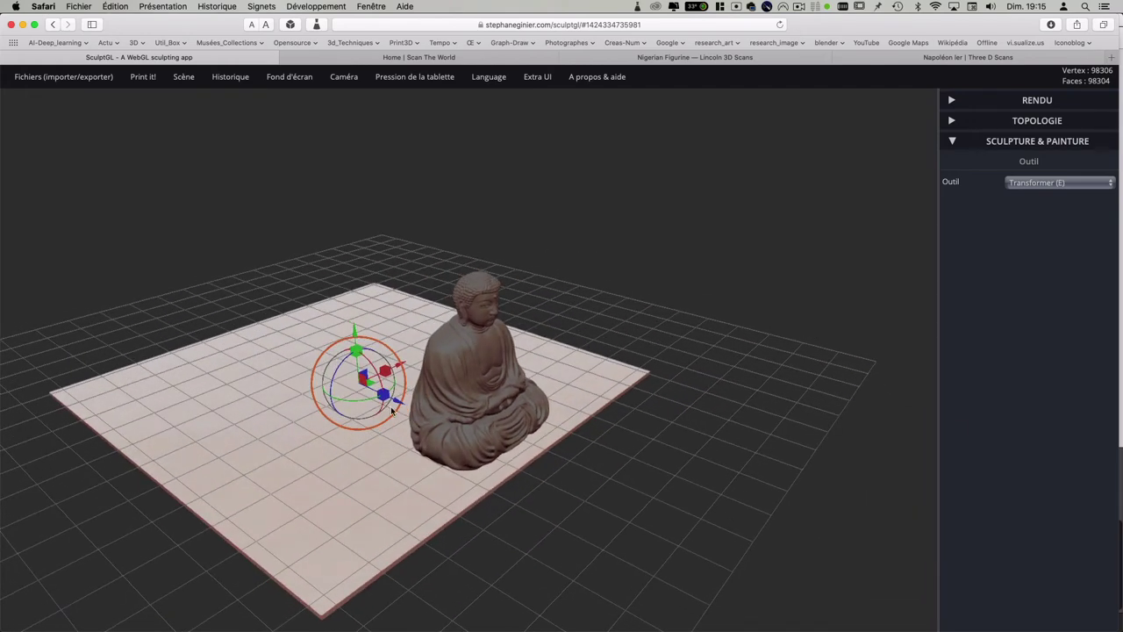
pyautogui.moveTo(400, 407)
pyautogui.mouseDown()
pyautogui.moveTo(501, 451)
pyautogui.moveTo(291, 394)
pyautogui.moveTo(399, 398)
pyautogui.mouseUp()
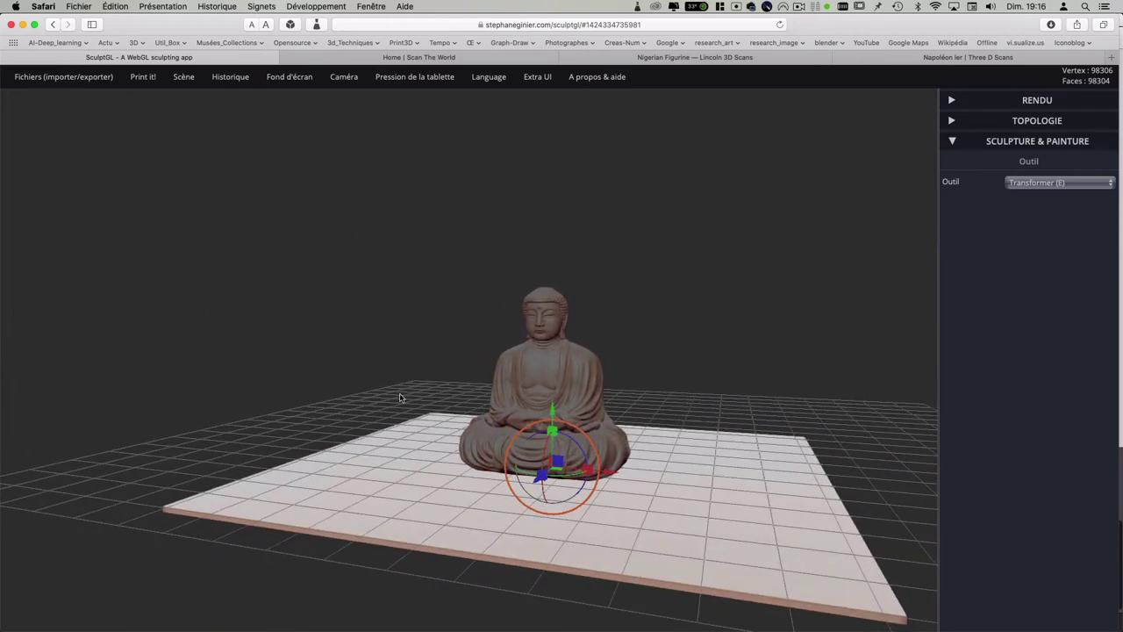
pyautogui.click(540, 371)
pyautogui.moveTo(622, 376)
pyautogui.mouseDown()
pyautogui.moveTo(260, 364)
pyautogui.moveTo(443, 402)
pyautogui.moveTo(751, 376)
pyautogui.moveTo(662, 371)
pyautogui.moveTo(729, 383)
pyautogui.moveTo(619, 359)
pyautogui.moveTo(614, 372)
pyautogui.moveTo(636, 376)
pyautogui.mouseUp()
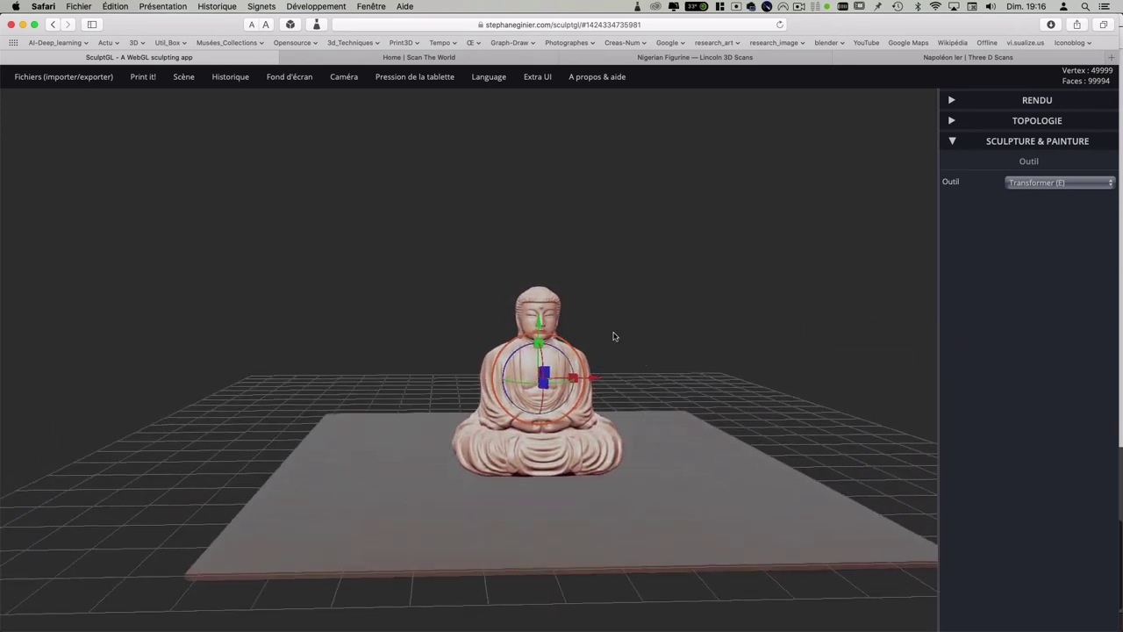
pyautogui.moveTo(63, 77)
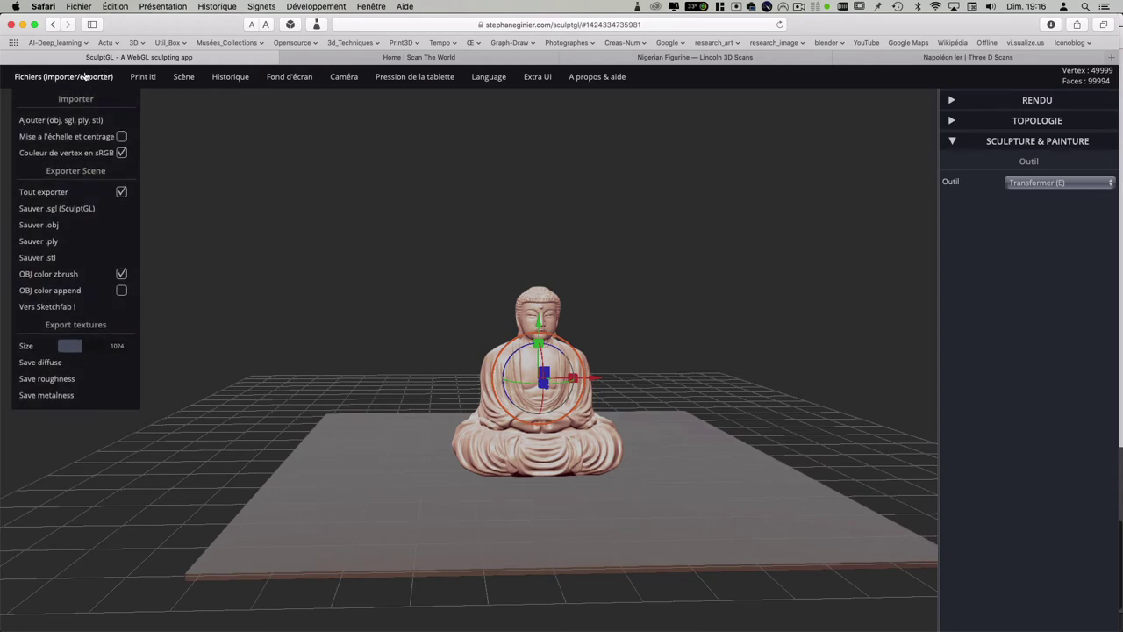
# Step: Import Figurine-Nigeria.stl via Fichiers > Ajouter
pyautogui.click(63, 121)
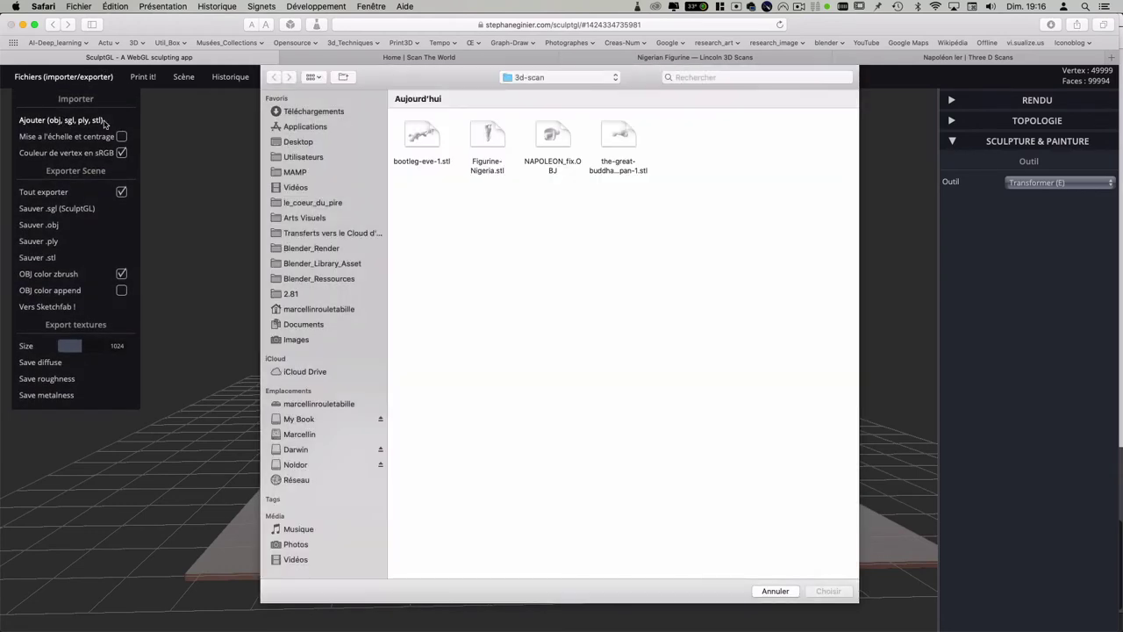
pyautogui.click(493, 139)
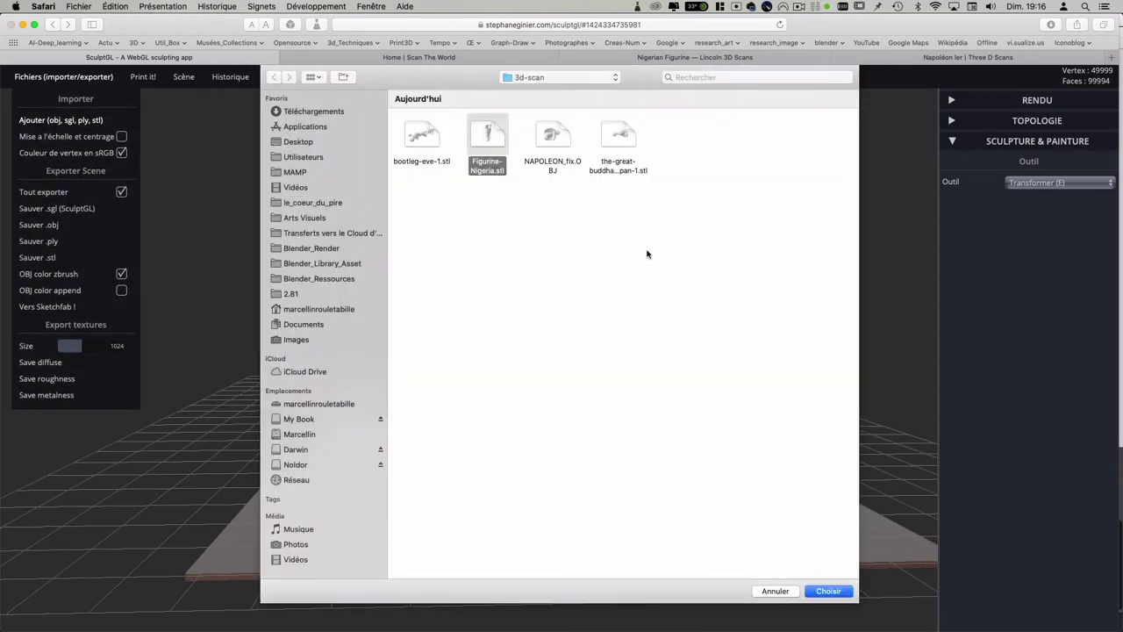
pyautogui.click(826, 592)
pyautogui.scroll(-3, 614, 419)
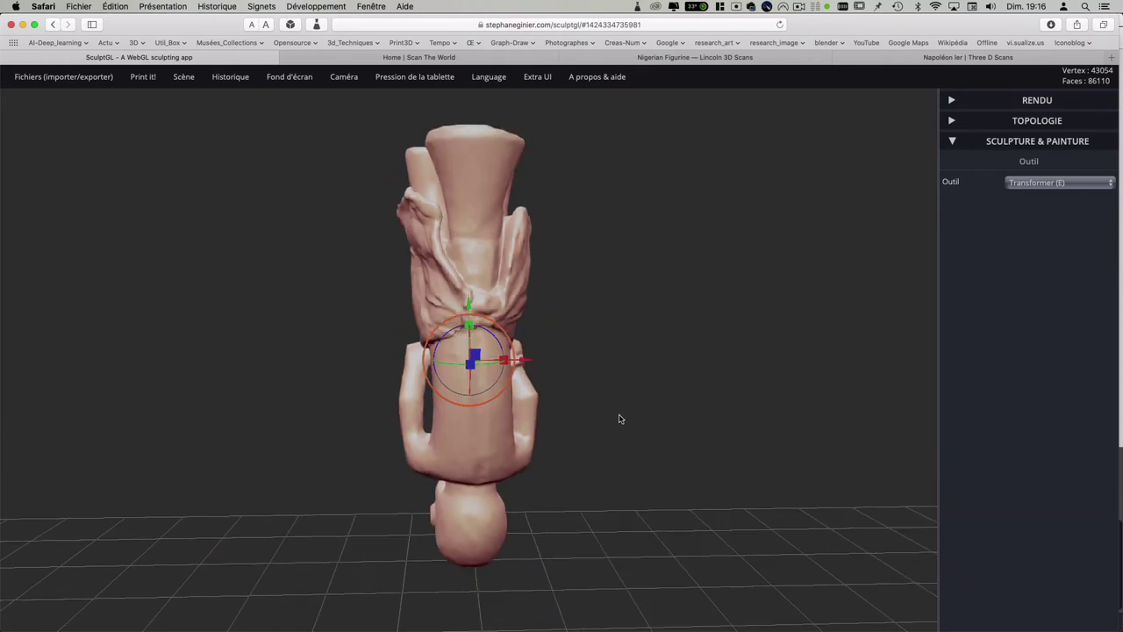
pyautogui.moveTo(619, 419); pyautogui.dragTo(618, 420)
# Step: Scale the Nigerian figurine up about threefold
pyautogui.scroll(-2, 616, 421)
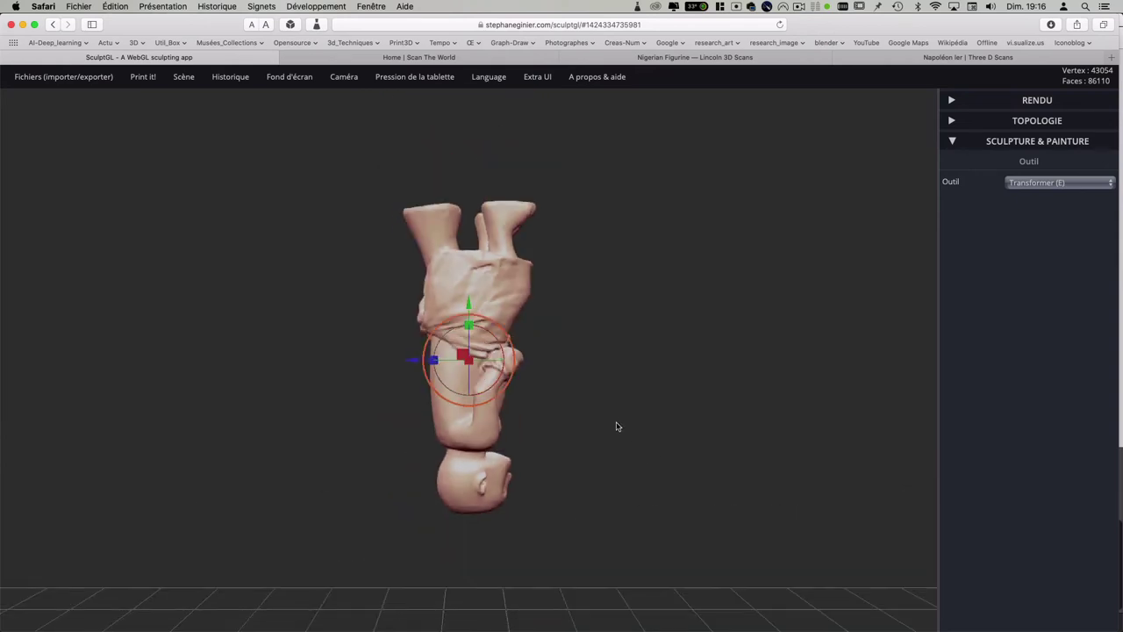
pyautogui.scroll(-2, 614, 426)
pyautogui.scroll(-2, 614, 447)
pyautogui.scroll(-3, 613, 459)
pyautogui.scroll(-2, 579, 421)
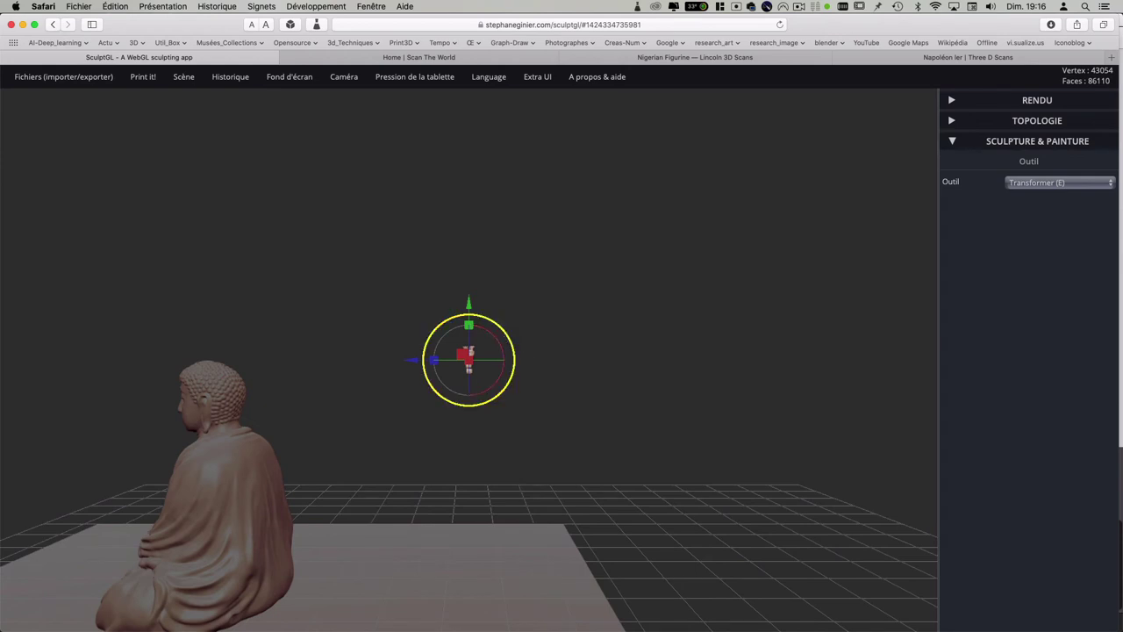
pyautogui.moveTo(522, 364)
pyautogui.mouseDown()
pyautogui.moveTo(526, 436)
pyautogui.moveTo(487, 459)
pyautogui.moveTo(494, 384)
pyautogui.moveTo(404, 321)
pyautogui.moveTo(376, 433)
pyautogui.moveTo(632, 453)
pyautogui.moveTo(498, 607)
pyautogui.moveTo(494, 369)
pyautogui.moveTo(463, 395)
pyautogui.moveTo(445, 392)
pyautogui.mouseUp()
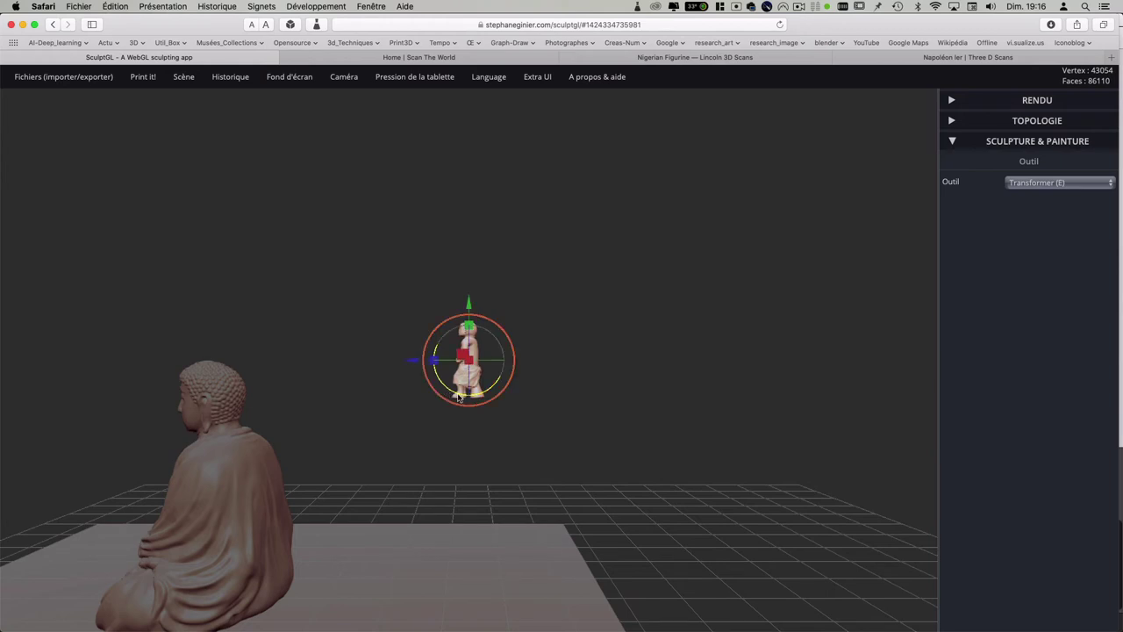
# Step: Rotate the figurine upright and lower it onto the base beside the Buddha
pyautogui.press('t')
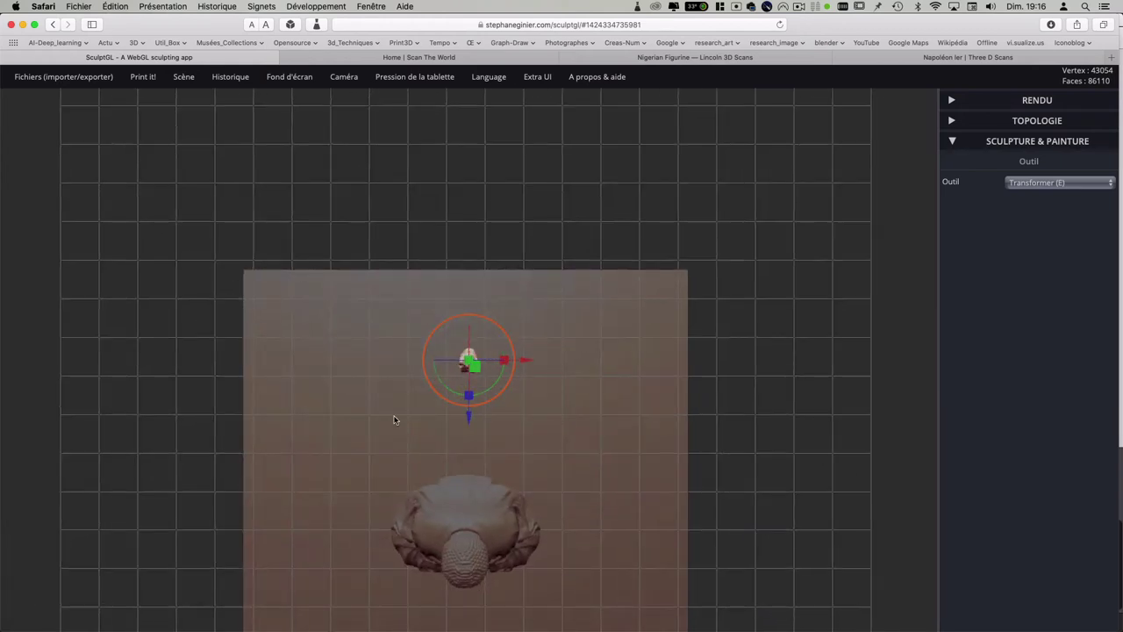
pyautogui.moveTo(513, 362)
pyautogui.mouseDown()
pyautogui.moveTo(547, 358)
pyautogui.moveTo(372, 360)
pyautogui.mouseUp()
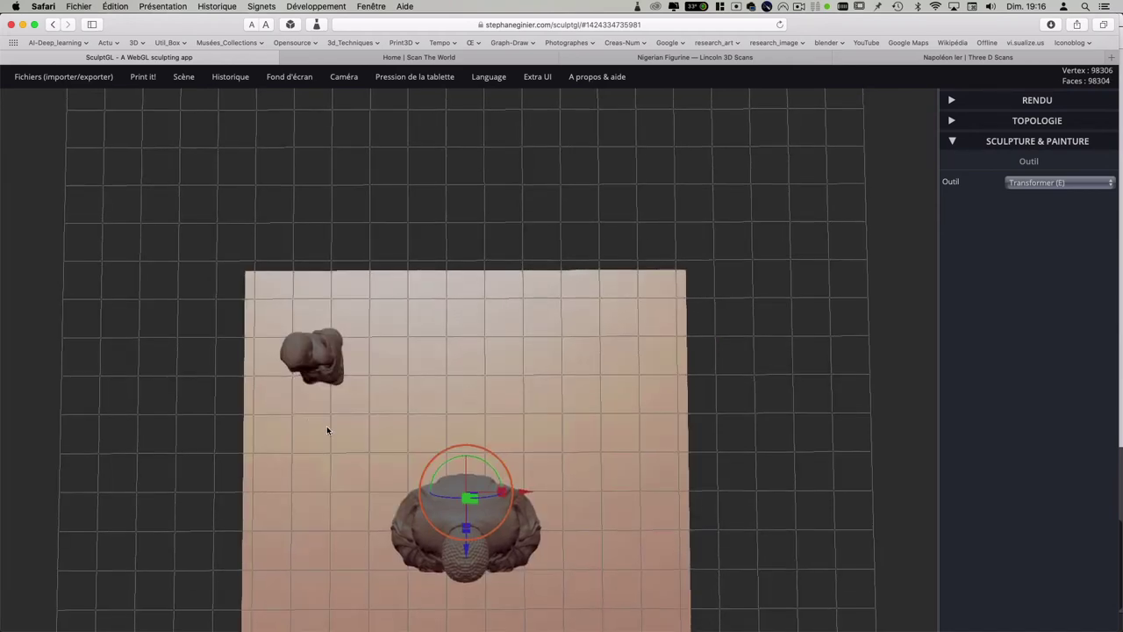
pyautogui.moveTo(327, 426); pyautogui.dragTo(102, 281)
pyautogui.click(422, 302)
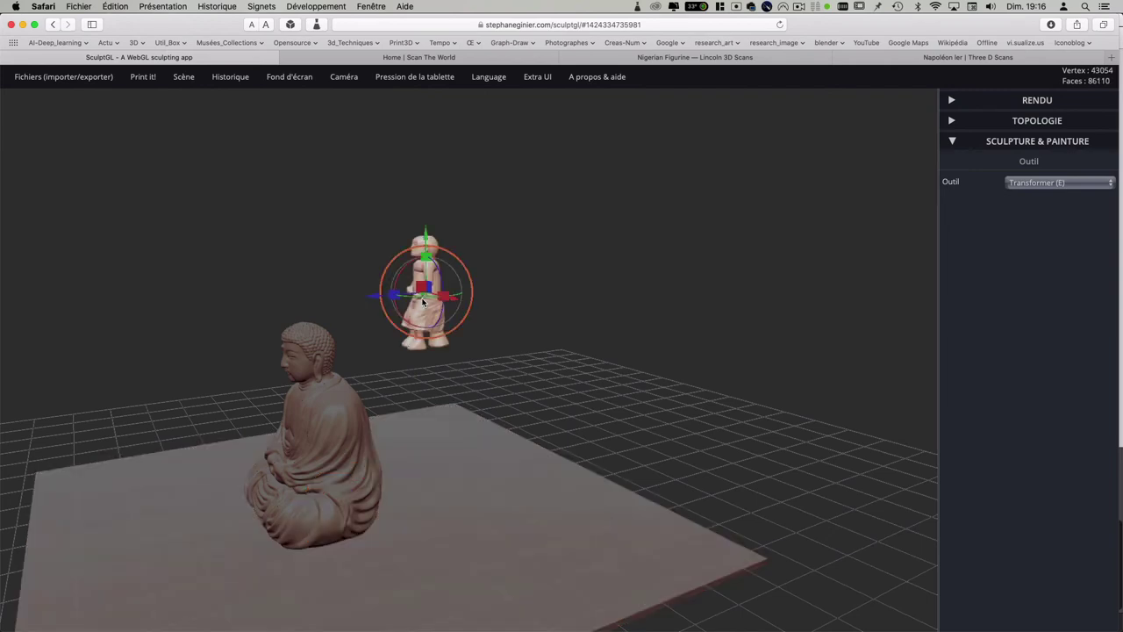
pyautogui.moveTo(428, 248); pyautogui.dragTo(422, 334)
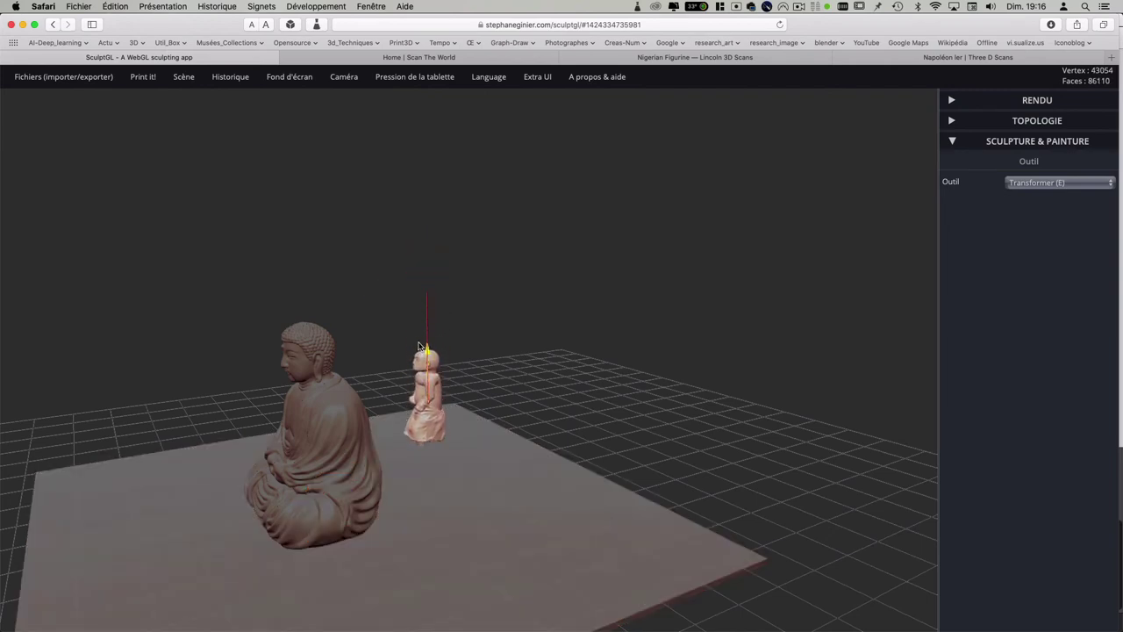
pyautogui.moveTo(422, 334)
pyautogui.mouseDown()
pyautogui.moveTo(431, 410)
pyautogui.moveTo(396, 439)
pyautogui.mouseUp()
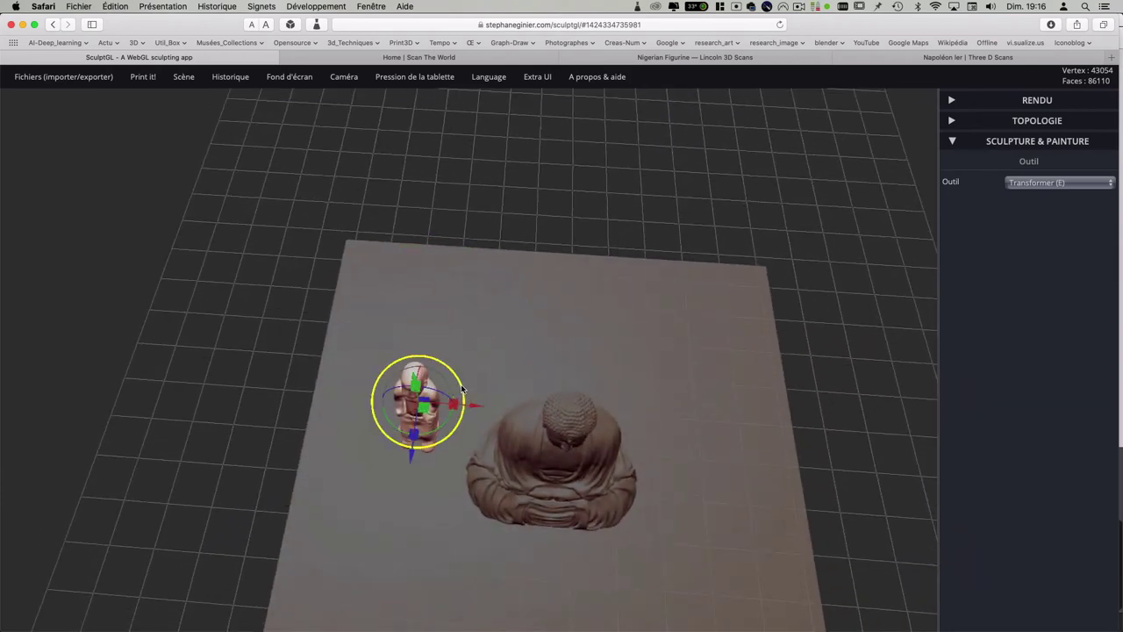
pyautogui.moveTo(463, 392)
pyautogui.mouseDown()
pyautogui.moveTo(448, 394)
pyautogui.moveTo(420, 333)
pyautogui.mouseUp()
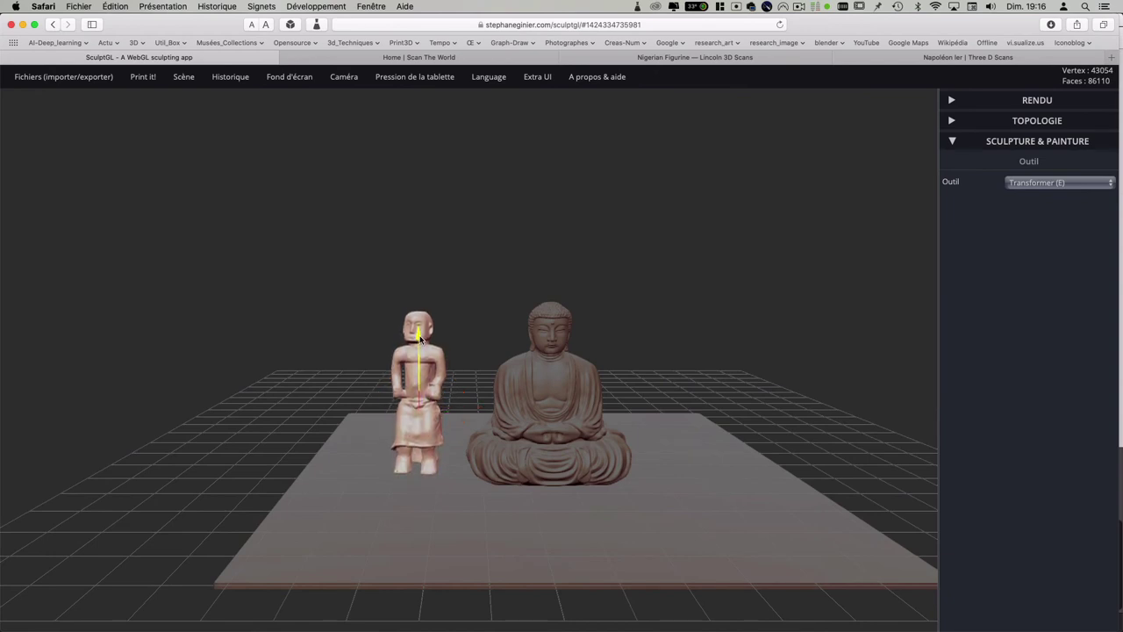
pyautogui.moveTo(421, 333); pyautogui.dragTo(422, 343)
pyautogui.moveTo(618, 351)
pyautogui.mouseDown()
pyautogui.moveTo(619, 376)
pyautogui.moveTo(558, 384)
pyautogui.moveTo(989, 183)
pyautogui.mouseUp()
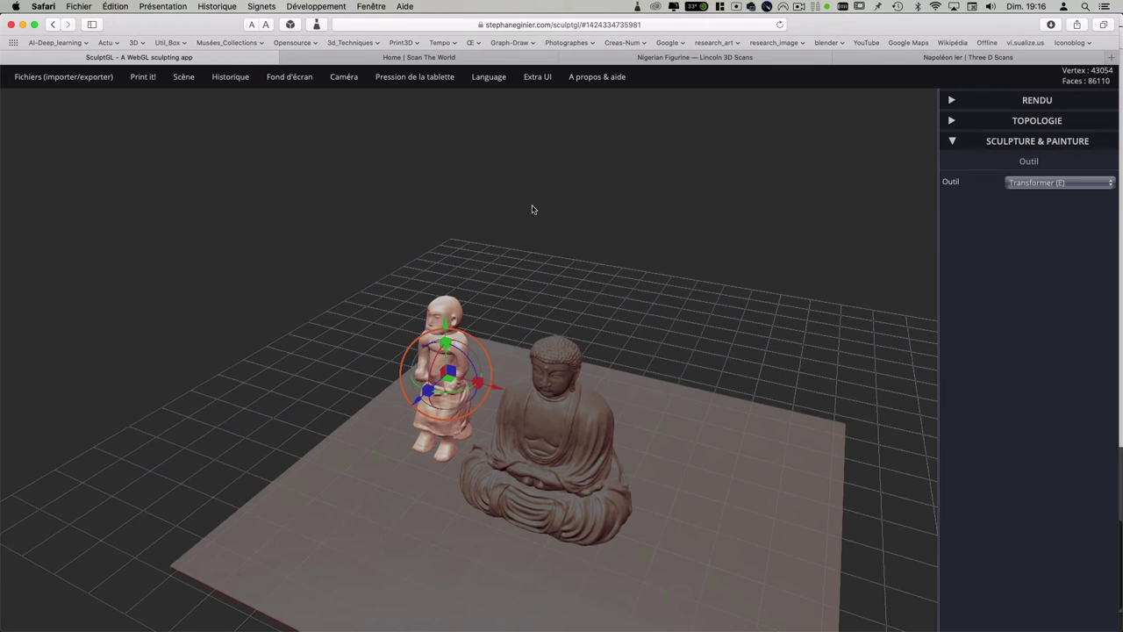
# Step: Switch the figurine and the Buddha to the PBR shader
pyautogui.click(1034, 104)
pyautogui.click(1011, 140)
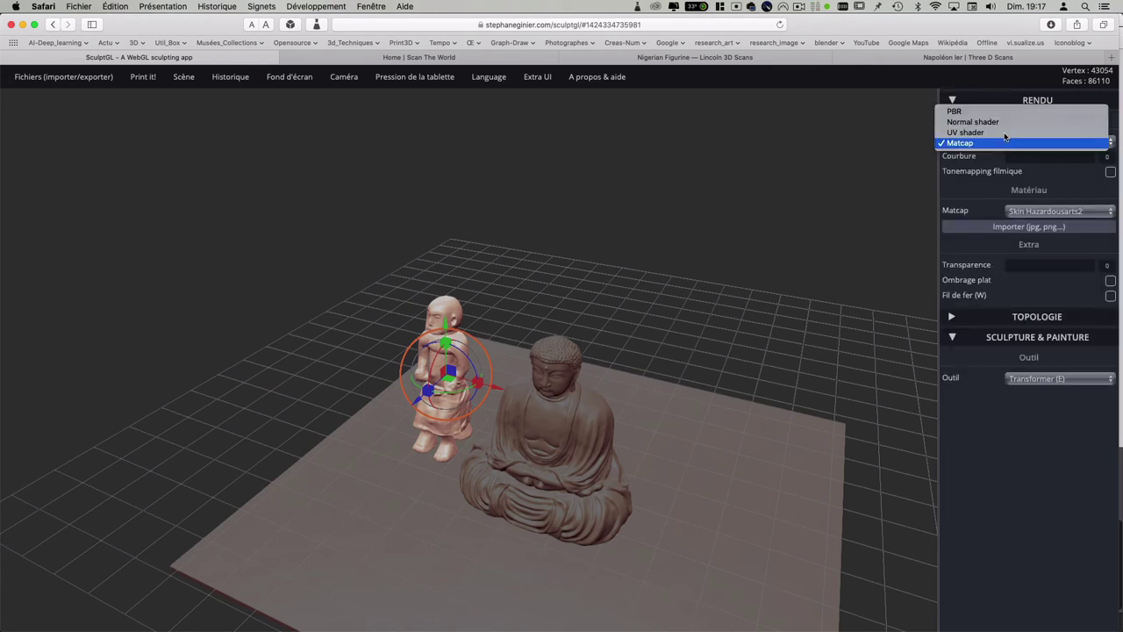
pyautogui.click(999, 112)
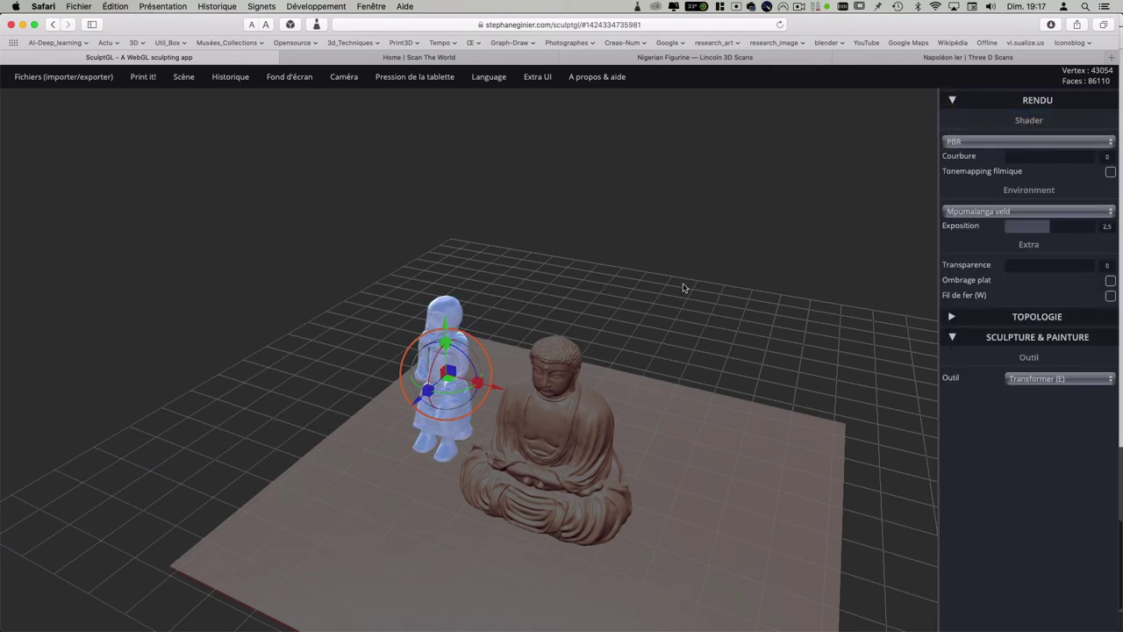
pyautogui.moveTo(684, 288); pyautogui.dragTo(935, 272)
pyautogui.click(540, 339)
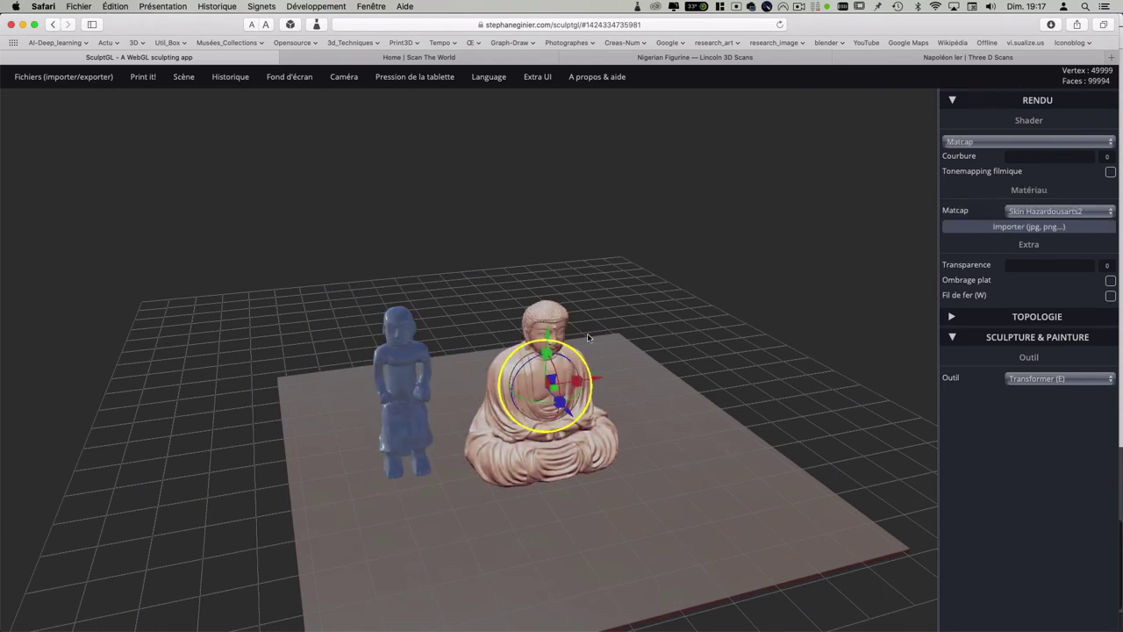
pyautogui.click(969, 140)
pyautogui.click(970, 111)
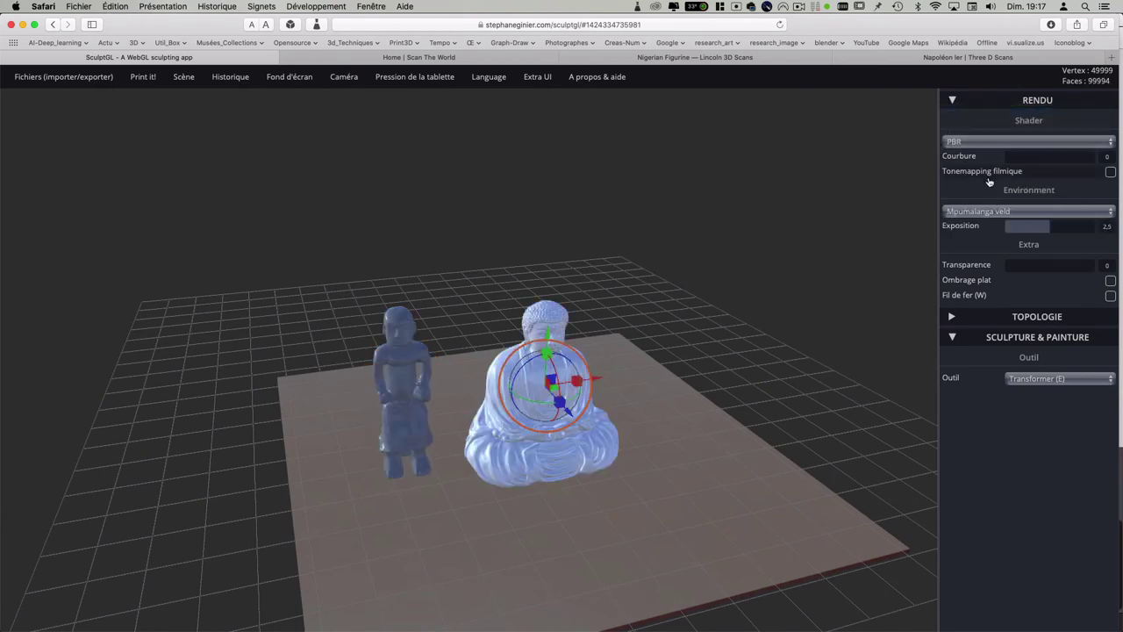
# Step: Use the Winter river environment, raise exposure to about 0.876, and increase curvature shading
pyautogui.click(1001, 211)
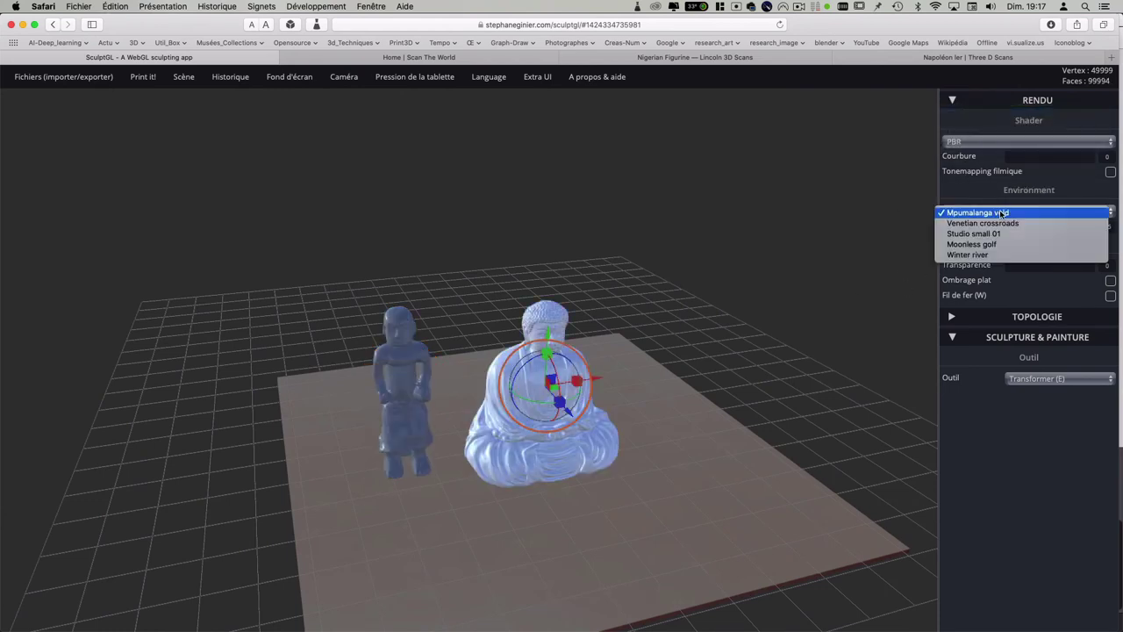
pyautogui.click(990, 255)
pyautogui.click(420, 351)
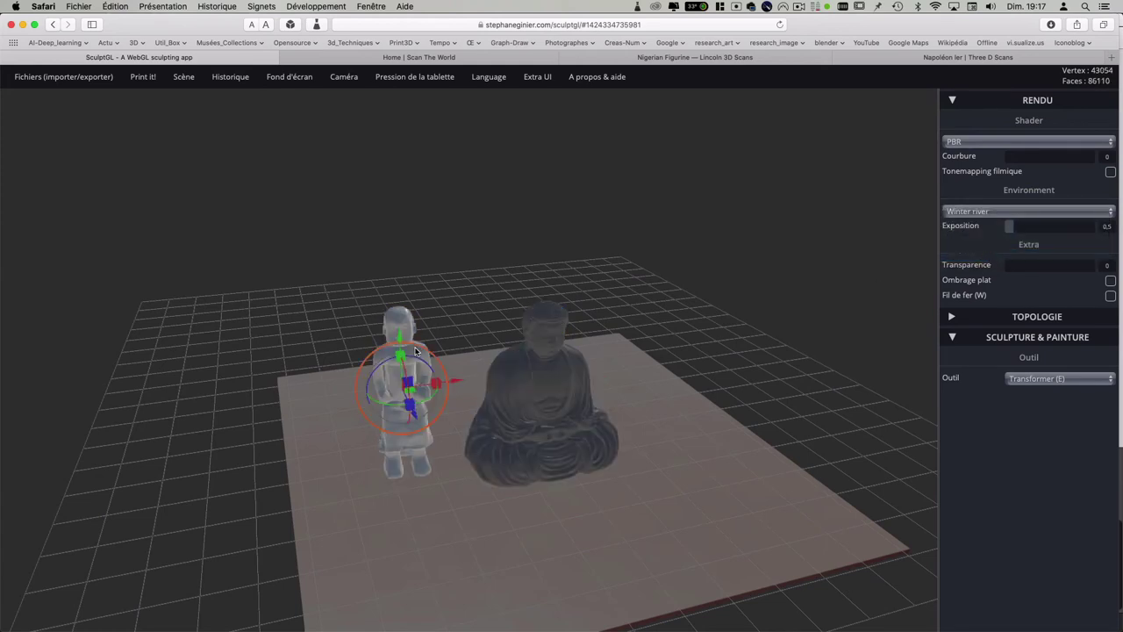
pyautogui.click(974, 211)
pyautogui.click(980, 213)
pyautogui.moveTo(1007, 225); pyautogui.dragTo(1019, 226)
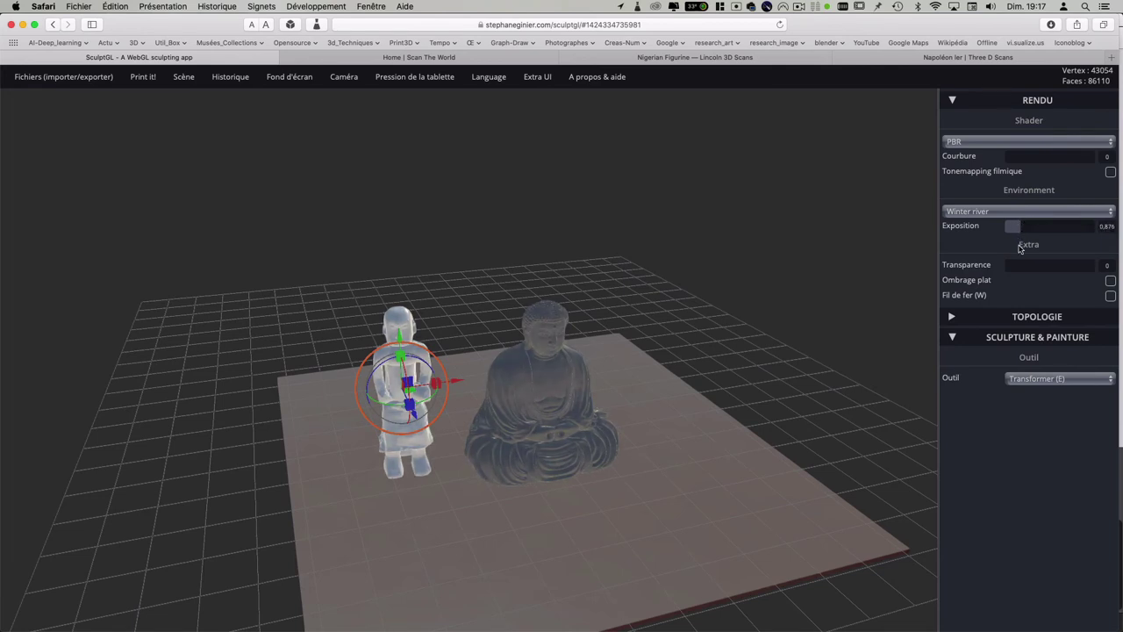
pyautogui.moveTo(1017, 158); pyautogui.dragTo(1044, 158)
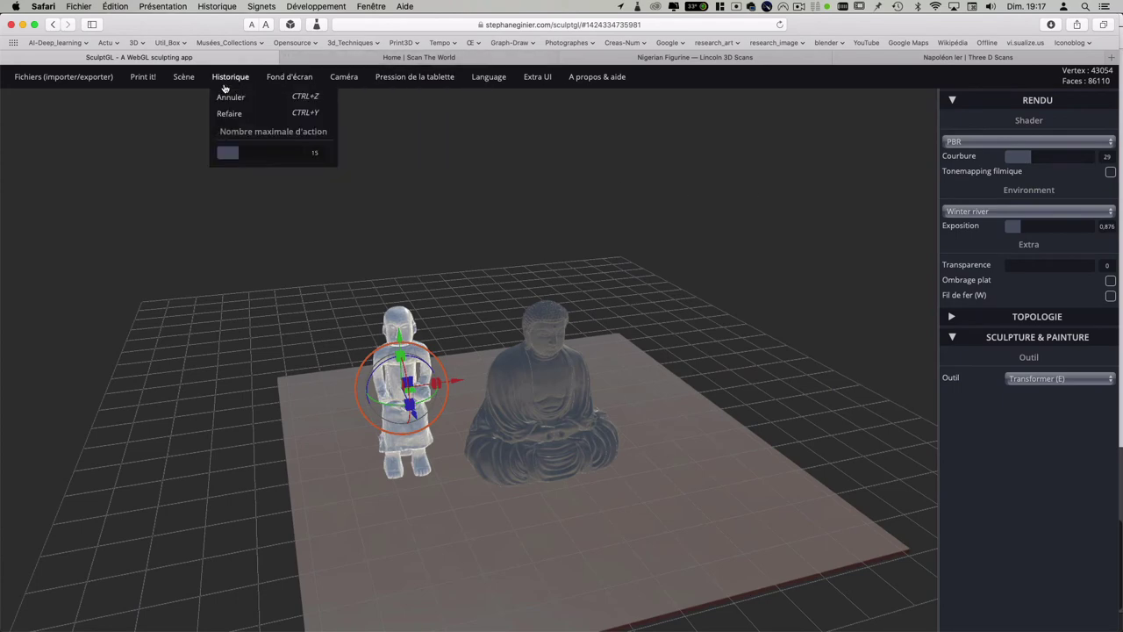
pyautogui.moveTo(183, 76)
pyautogui.click(280, 273)
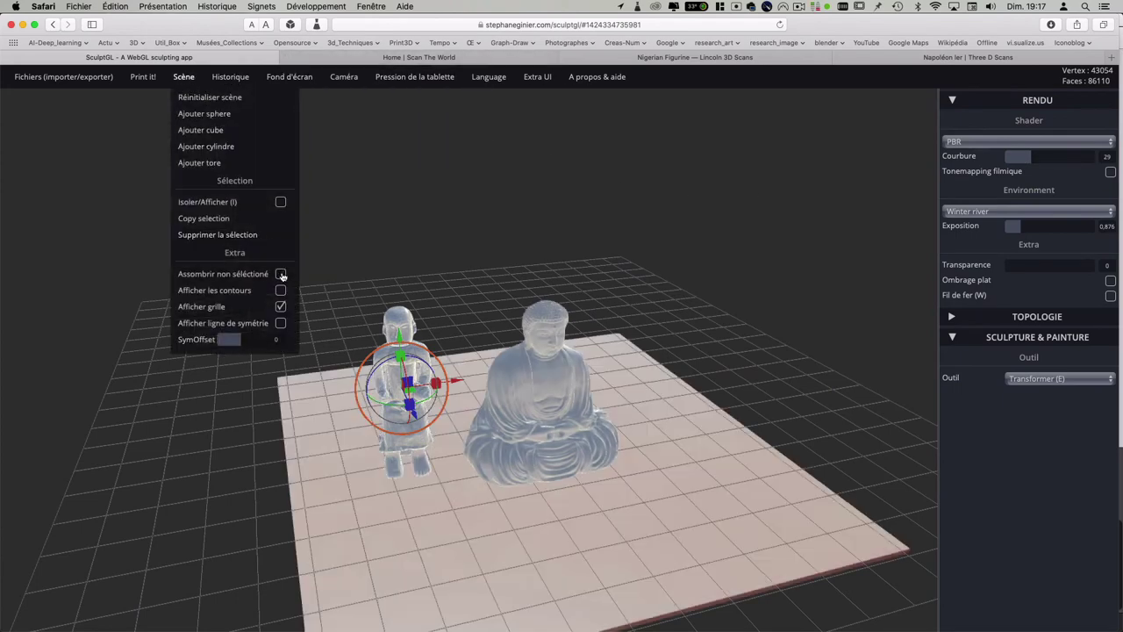
# Step: Give the base Red clay and PBR shading, then choose Studio small 01 lighting
pyautogui.moveTo(492, 368); pyautogui.dragTo(508, 185)
pyautogui.click(541, 367)
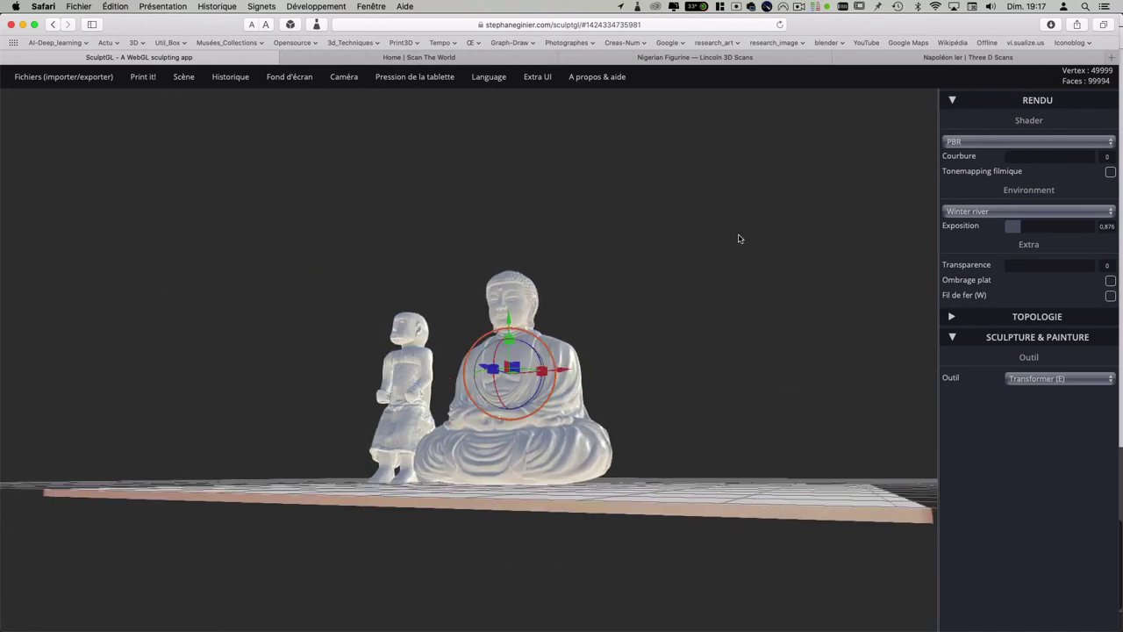
pyautogui.moveTo(739, 238); pyautogui.dragTo(749, 308)
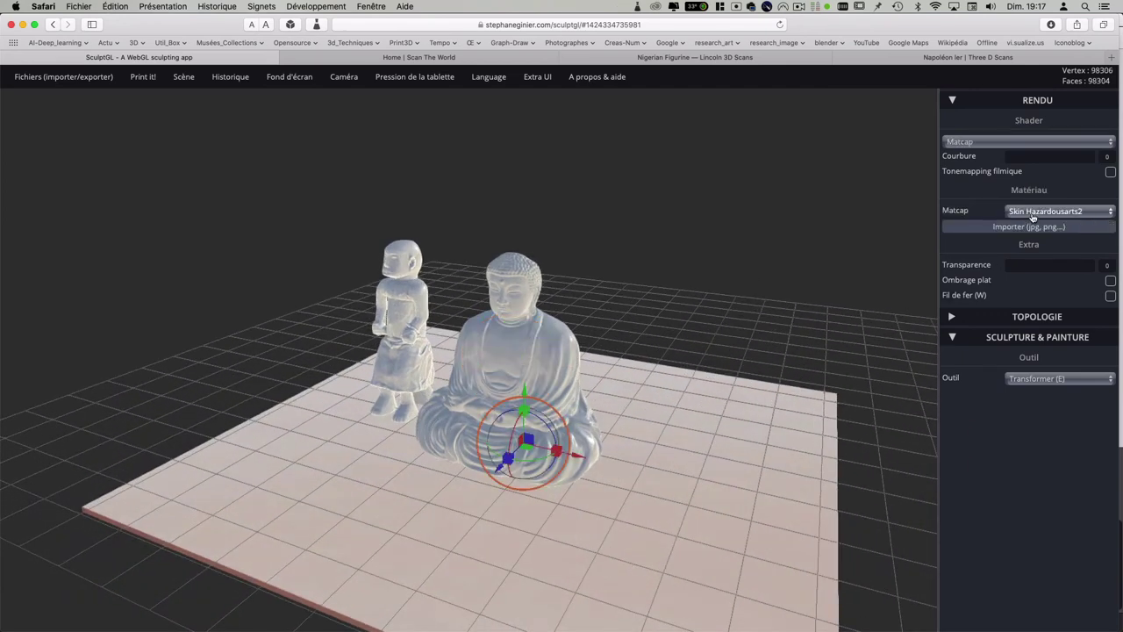
pyautogui.click(1033, 216)
pyautogui.click(1033, 192)
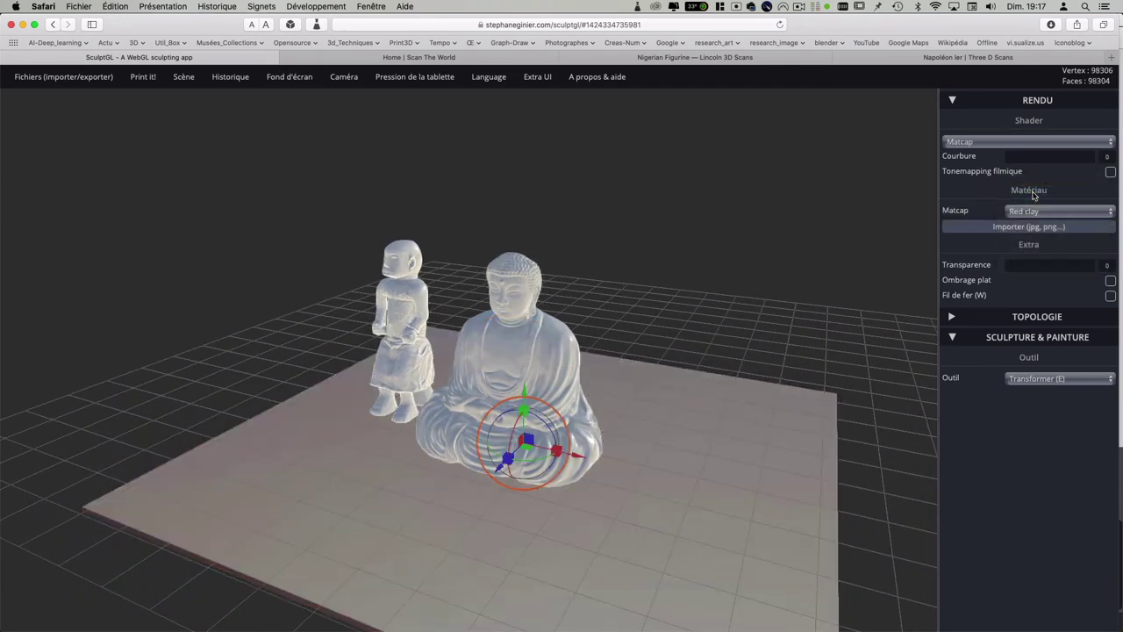
pyautogui.click(1024, 141)
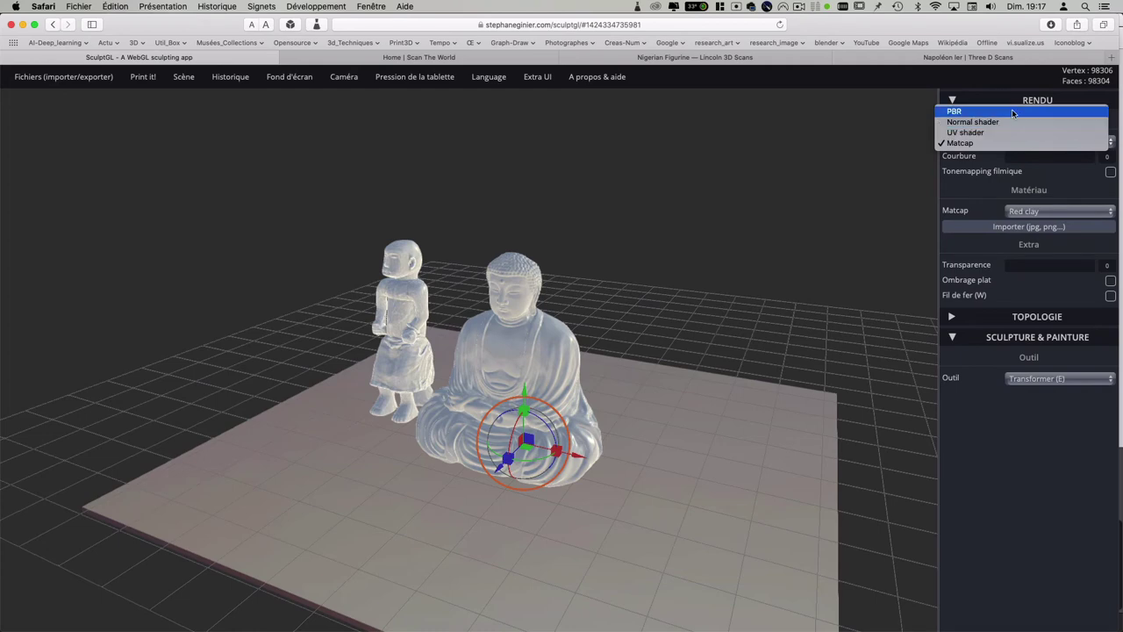
pyautogui.click(1012, 112)
pyautogui.click(1034, 212)
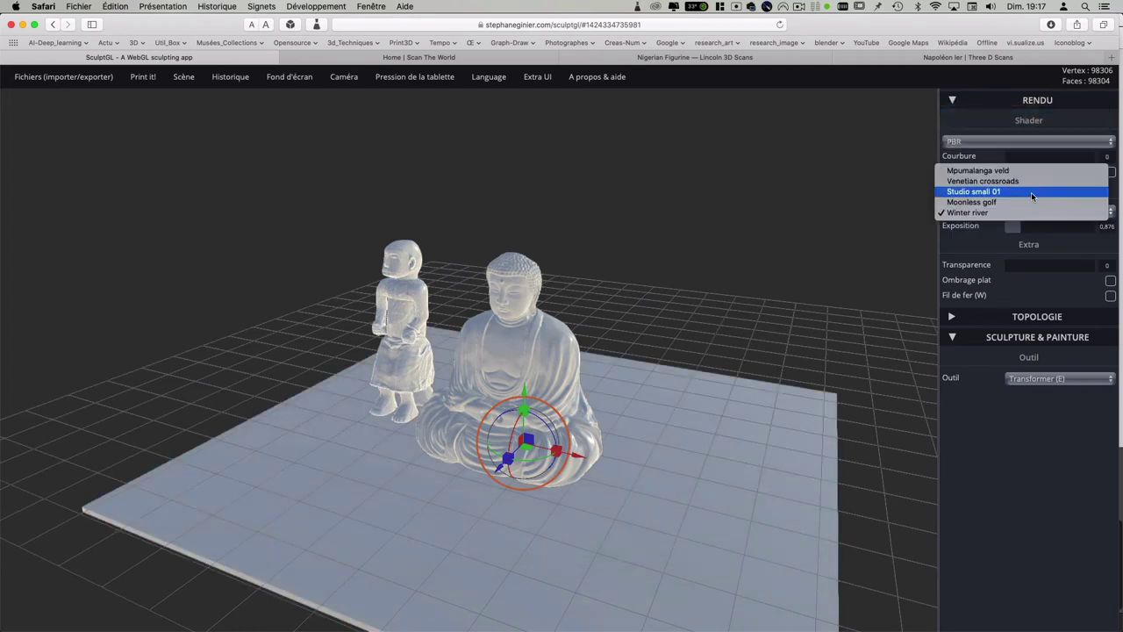
pyautogui.click(1030, 194)
pyautogui.moveTo(722, 251)
pyautogui.mouseDown()
pyautogui.moveTo(750, 236)
pyautogui.moveTo(737, 230)
pyautogui.mouseUp()
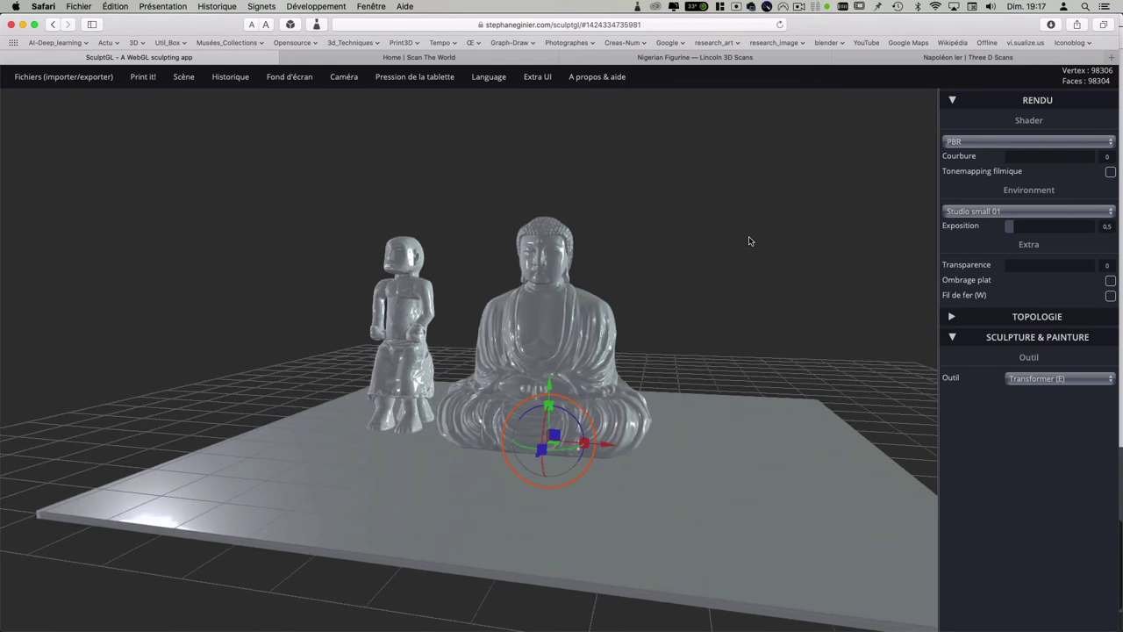
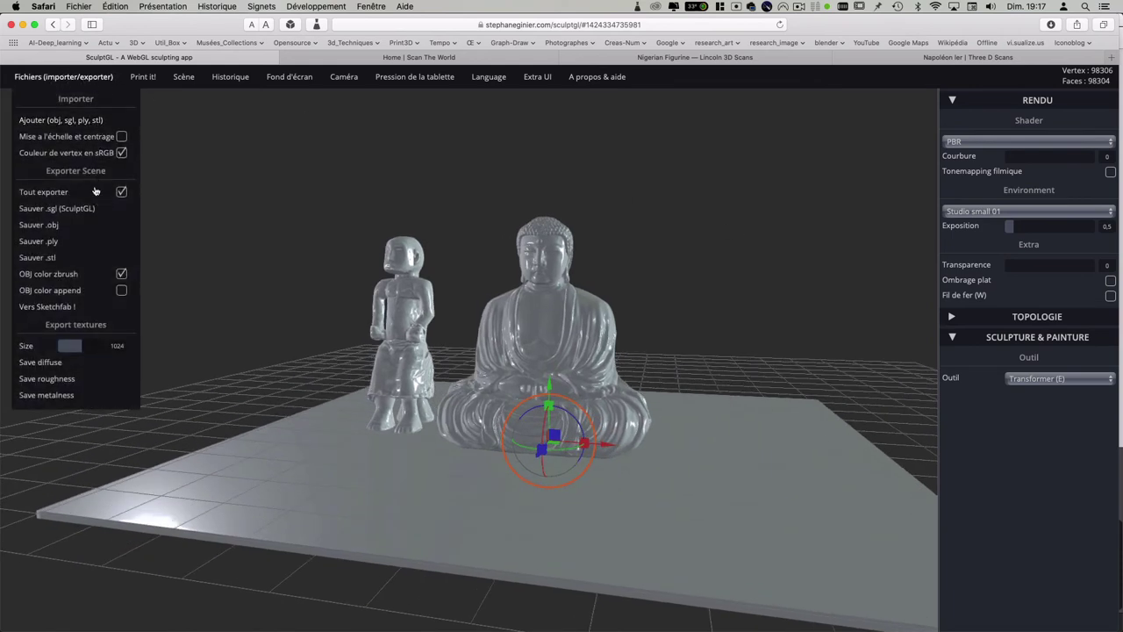
# Step: Import bootleg-eve-1.stl from the 3d-scan folder into the scene
pyautogui.click(95, 122)
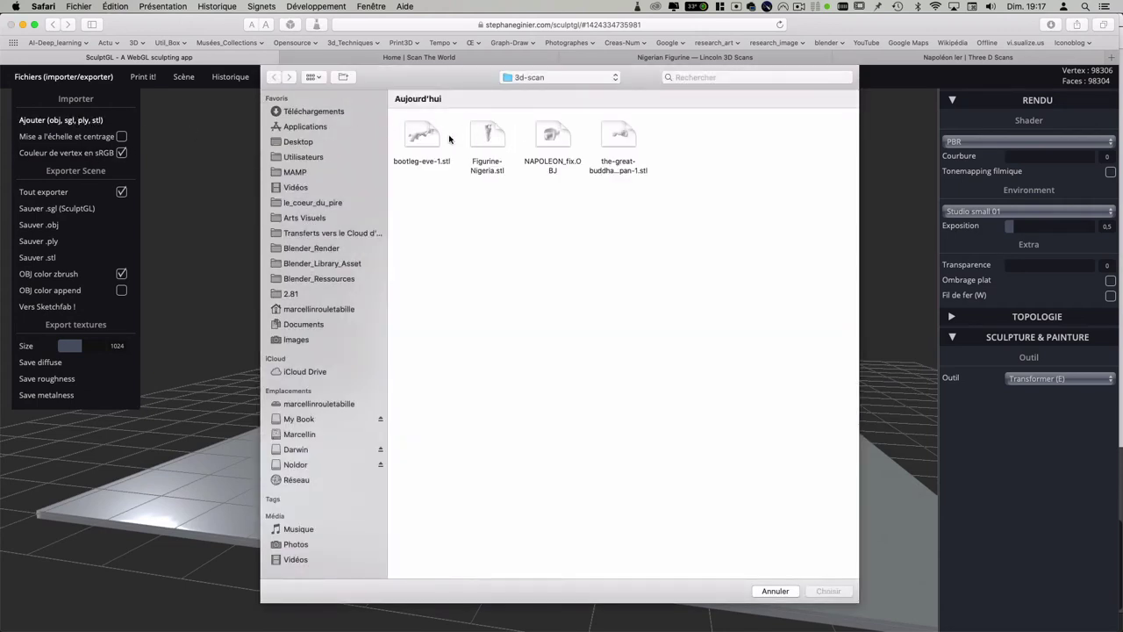
pyautogui.click(411, 142)
pyautogui.click(824, 589)
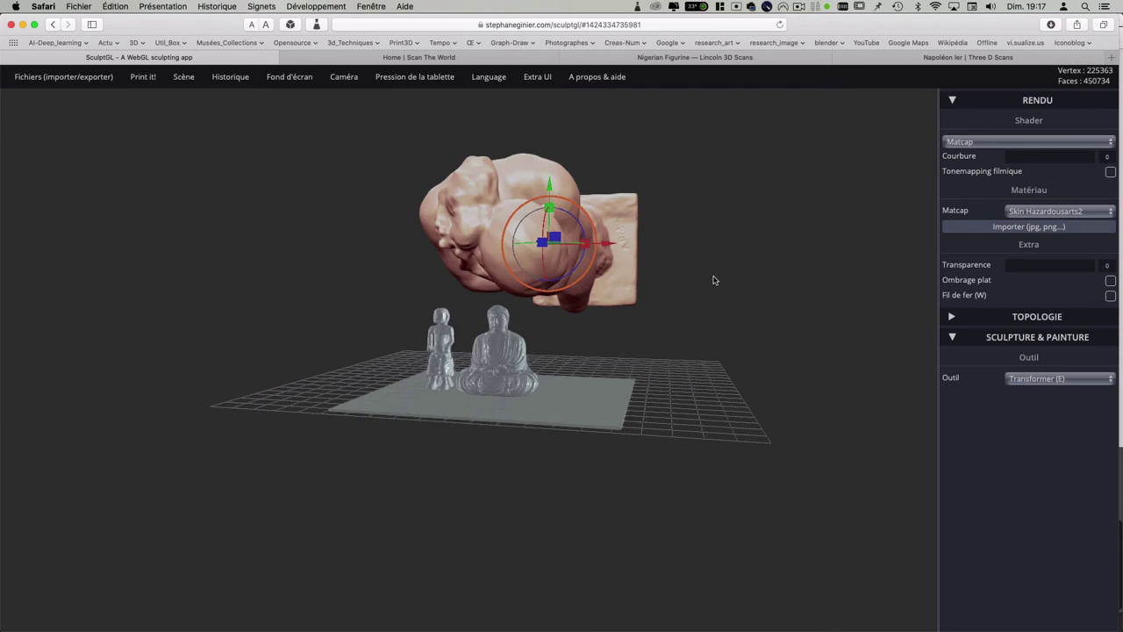
# Step: Rotate the imported Eve scan upright, checking it from top and front views
pyautogui.press('t')
pyautogui.moveTo(596, 236)
pyautogui.mouseDown()
pyautogui.moveTo(522, 225)
pyautogui.moveTo(548, 208)
pyautogui.mouseUp()
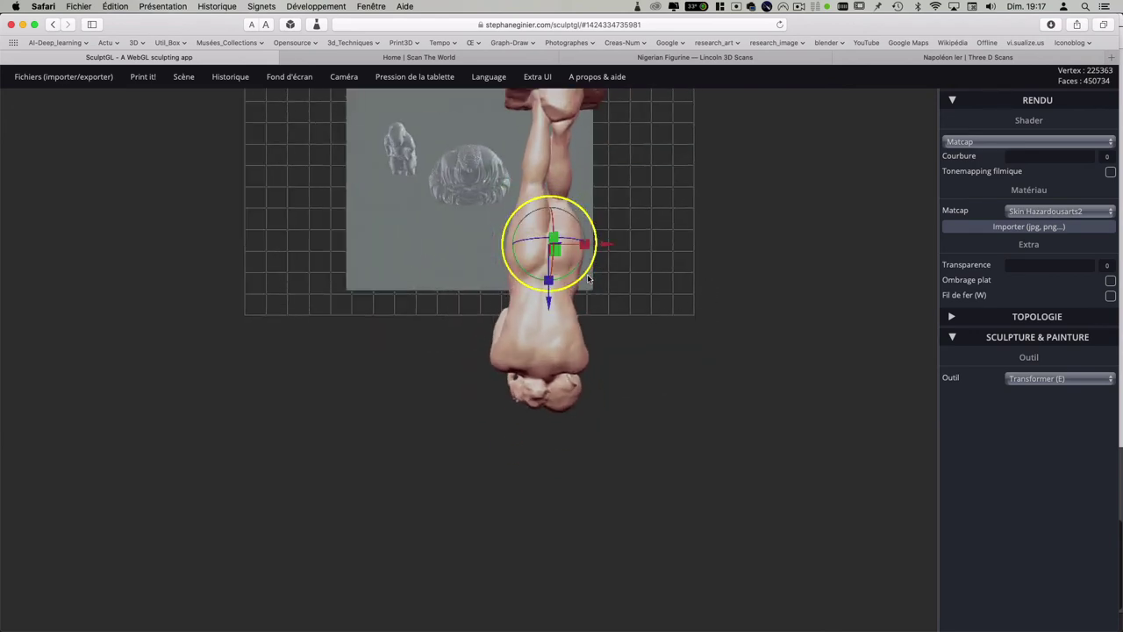
pyautogui.moveTo(581, 279)
pyautogui.mouseDown()
pyautogui.moveTo(596, 266)
pyautogui.moveTo(561, 257)
pyautogui.moveTo(590, 274)
pyautogui.mouseUp()
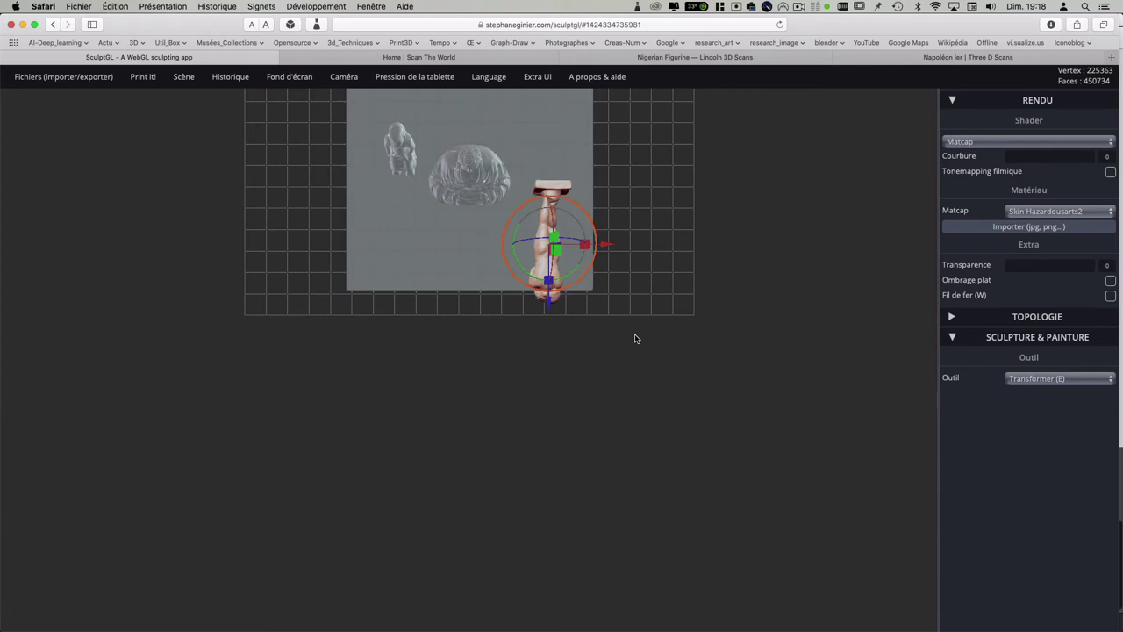
pyautogui.press('f')
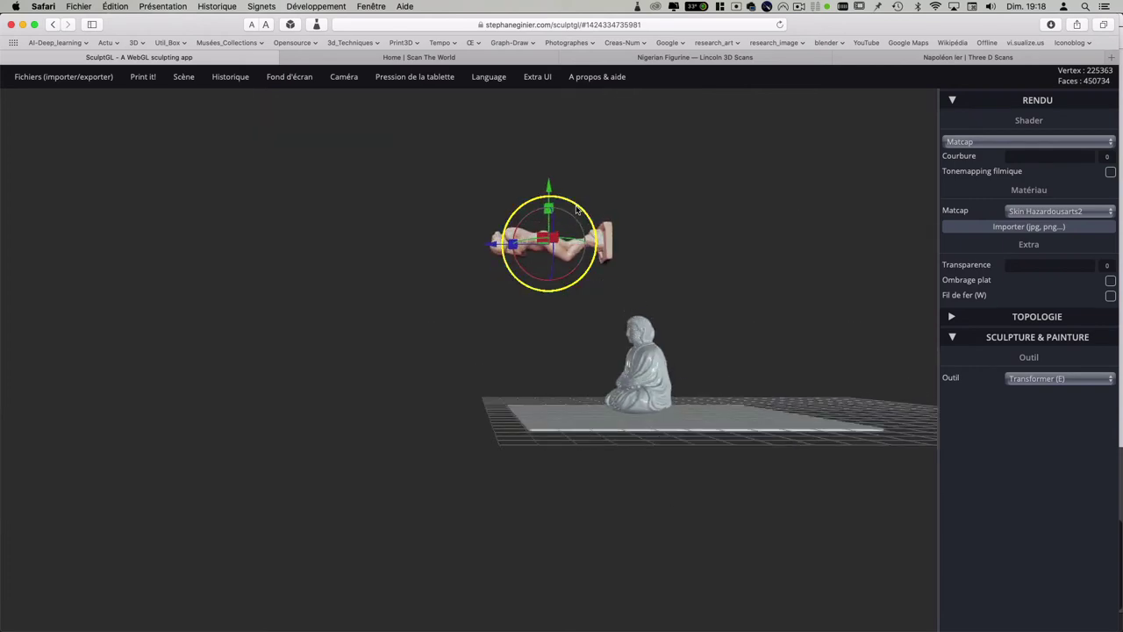
pyautogui.moveTo(572, 276)
pyautogui.mouseDown()
pyautogui.moveTo(408, 207)
pyautogui.moveTo(500, 269)
pyautogui.mouseUp()
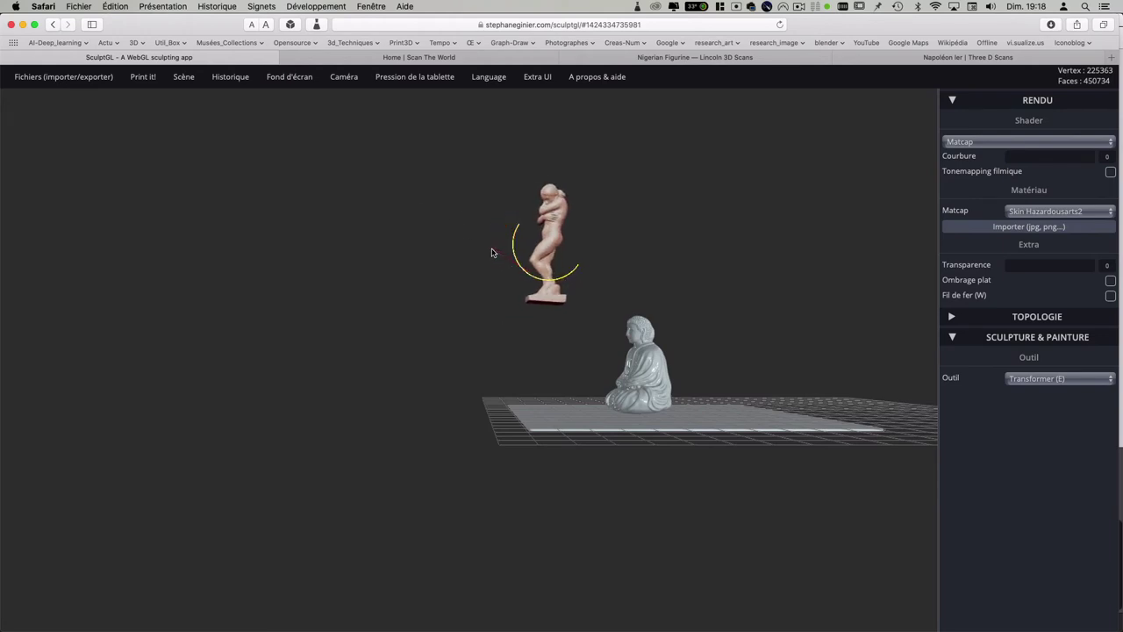
# Step: Lower Eve onto the ground plate right of the Buddha and turn it to face front
pyautogui.click(523, 216)
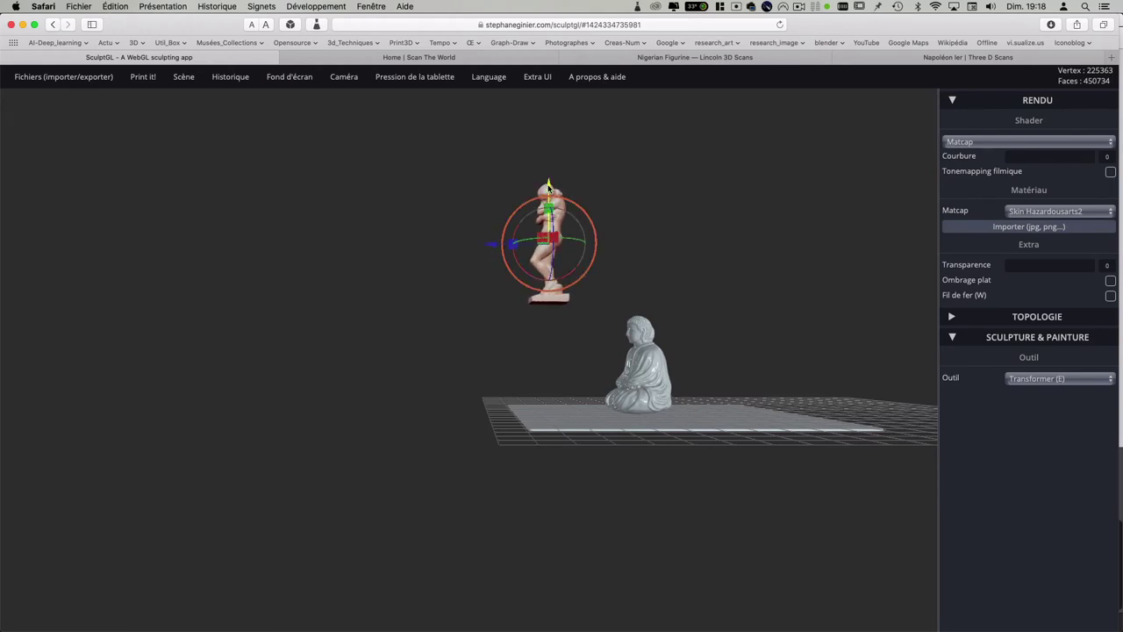
pyautogui.moveTo(548, 184); pyautogui.dragTo(549, 307)
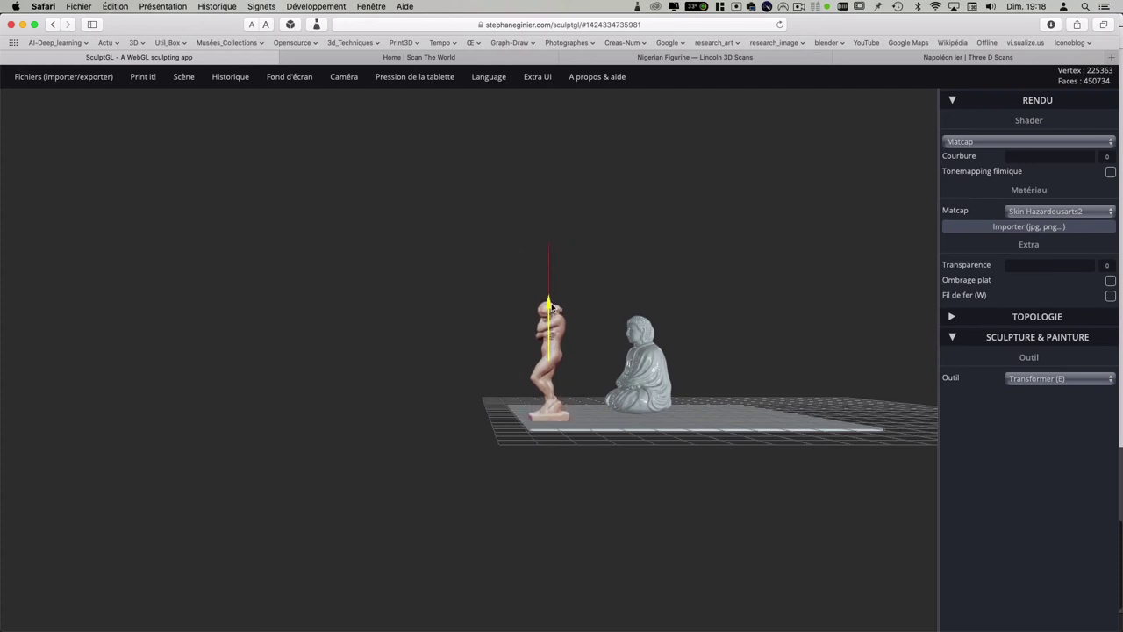
pyautogui.moveTo(550, 307); pyautogui.dragTo(550, 309)
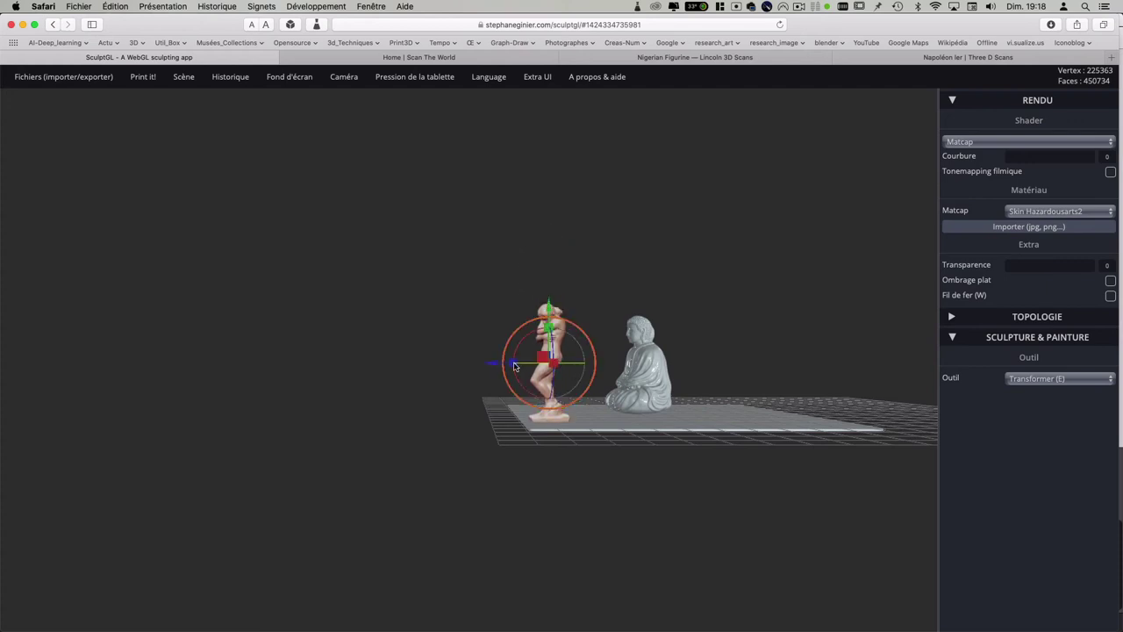
pyautogui.moveTo(490, 364); pyautogui.dragTo(671, 392)
pyautogui.moveTo(649, 439); pyautogui.dragTo(759, 468)
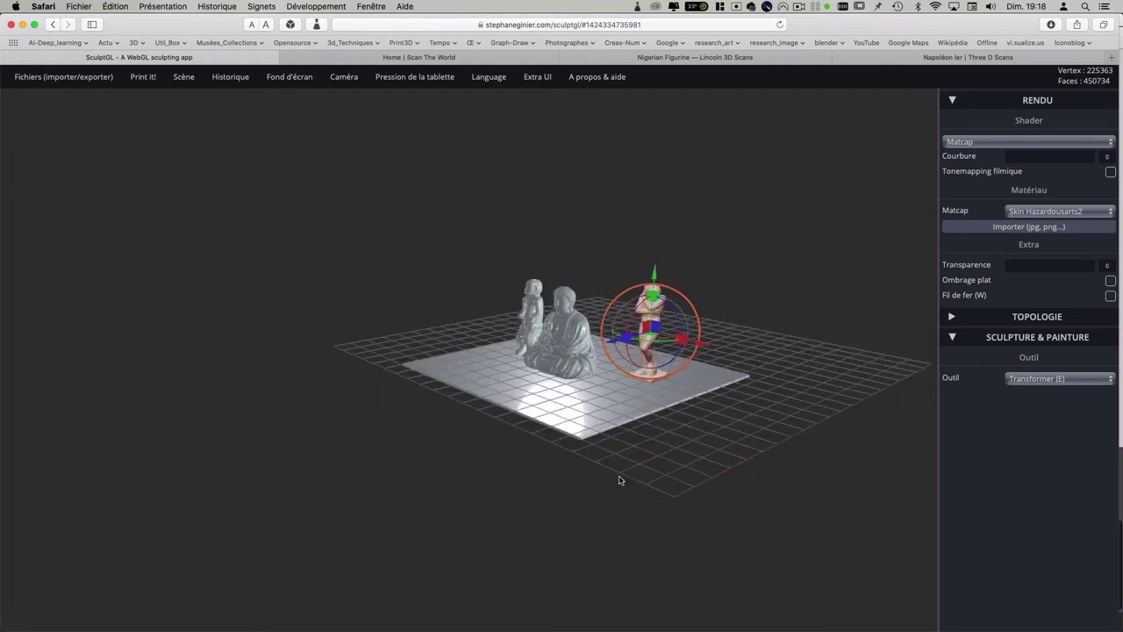
pyautogui.moveTo(576, 300)
pyautogui.mouseDown()
pyautogui.moveTo(539, 283)
pyautogui.moveTo(540, 250)
pyautogui.mouseUp()
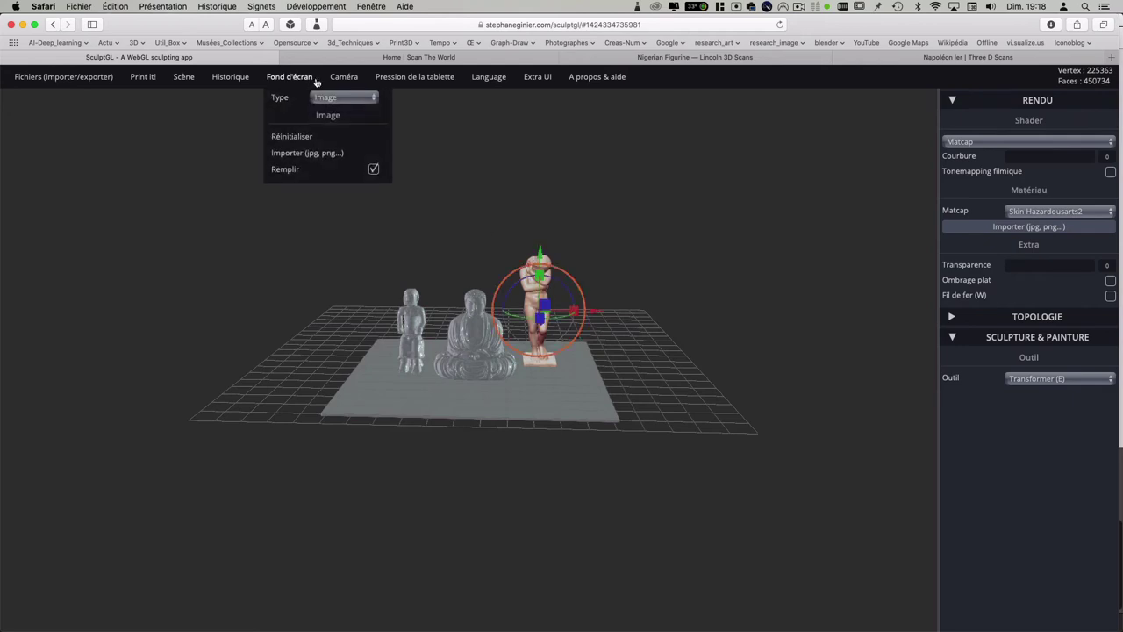
# Step: Switch the camera to orthographic projection and nudge the Eve statue slightly
pyautogui.moveTo(343, 76)
pyautogui.click(373, 179)
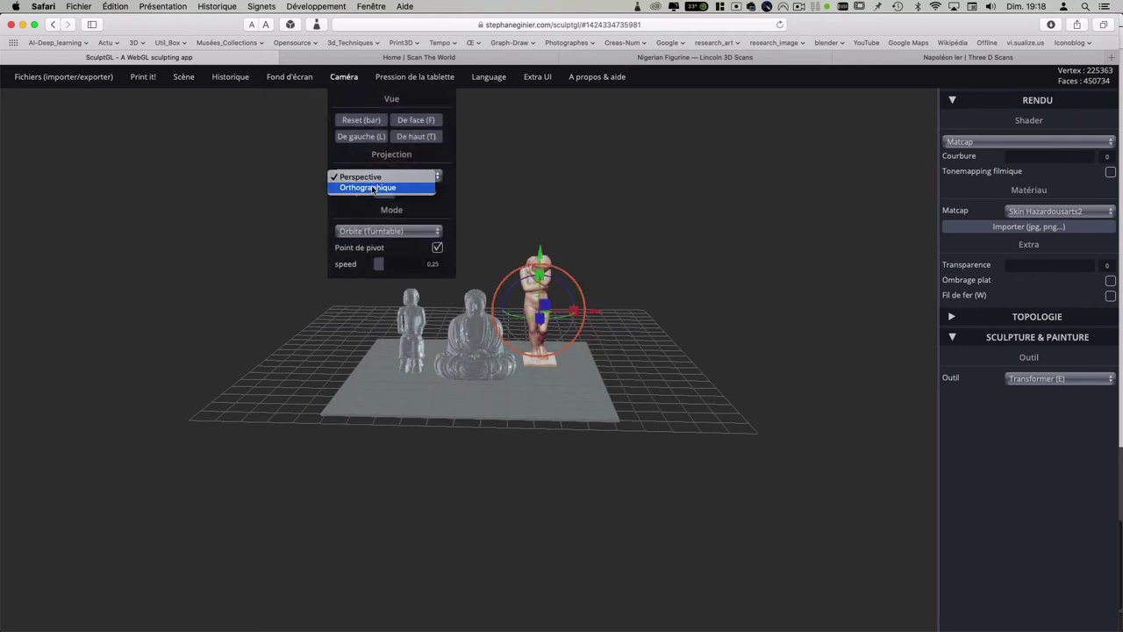
pyautogui.click(372, 187)
pyautogui.moveTo(532, 488)
pyautogui.mouseDown()
pyautogui.moveTo(577, 549)
pyautogui.moveTo(562, 481)
pyautogui.mouseUp()
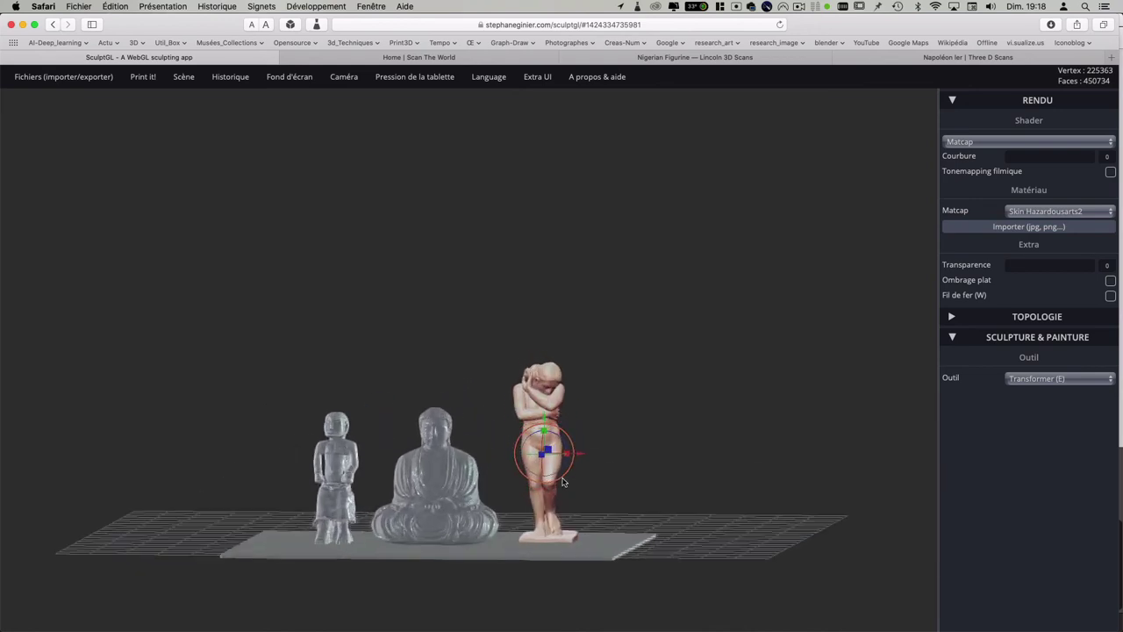
pyautogui.moveTo(562, 480); pyautogui.dragTo(543, 410)
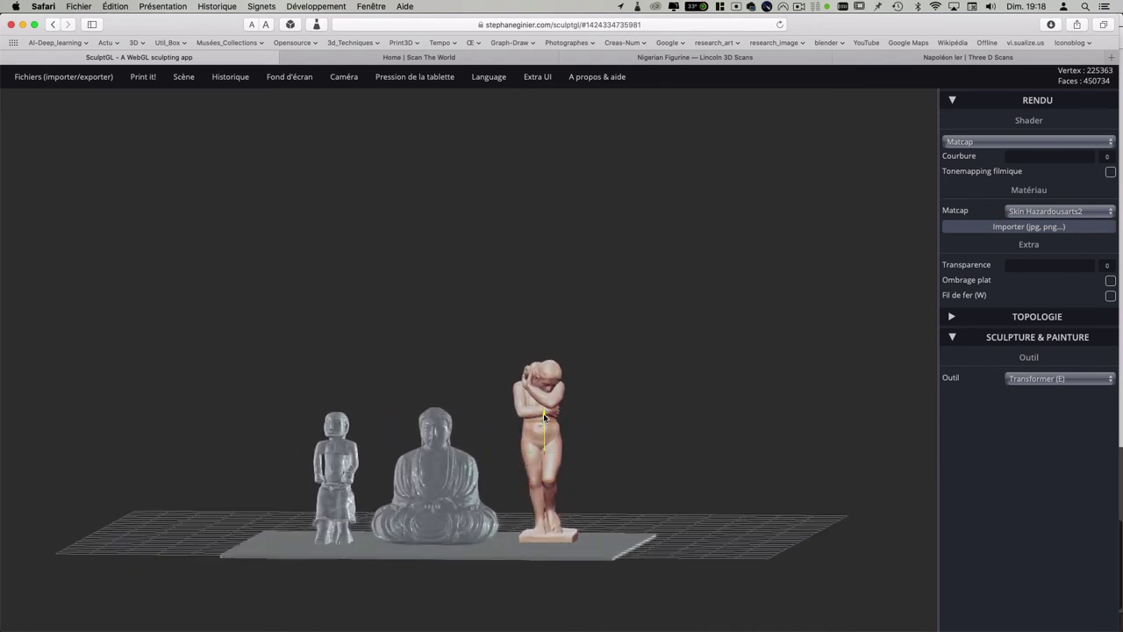
# Step: Shrink Eve to about half size, align it in front view, then select the Buddha
pyautogui.moveTo(659, 456); pyautogui.dragTo(646, 507)
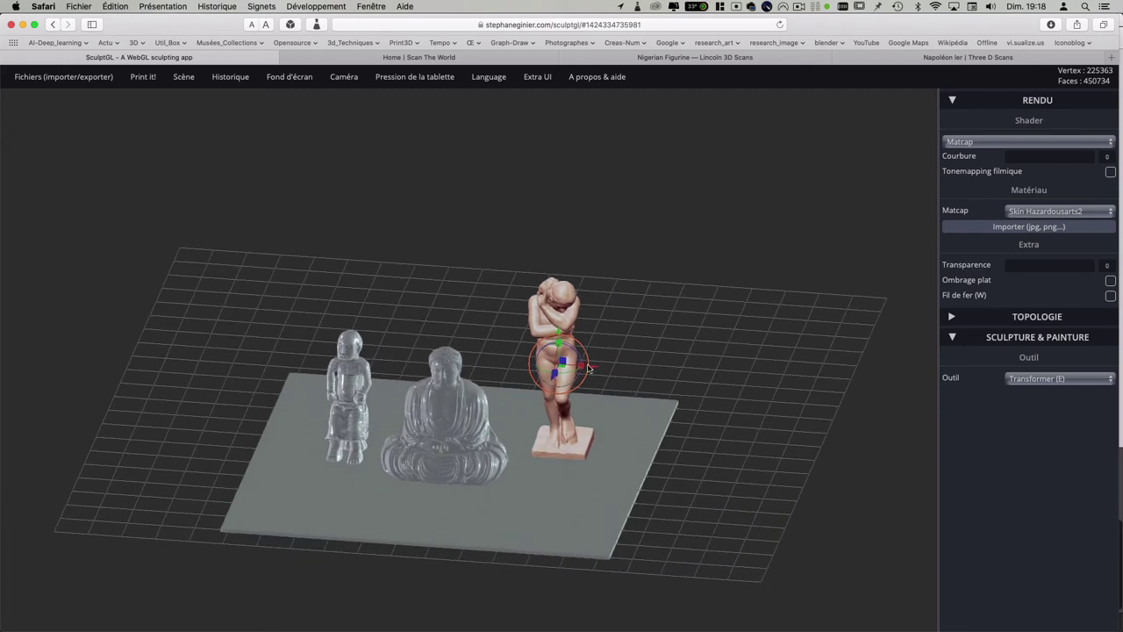
pyautogui.moveTo(580, 338); pyautogui.dragTo(581, 354)
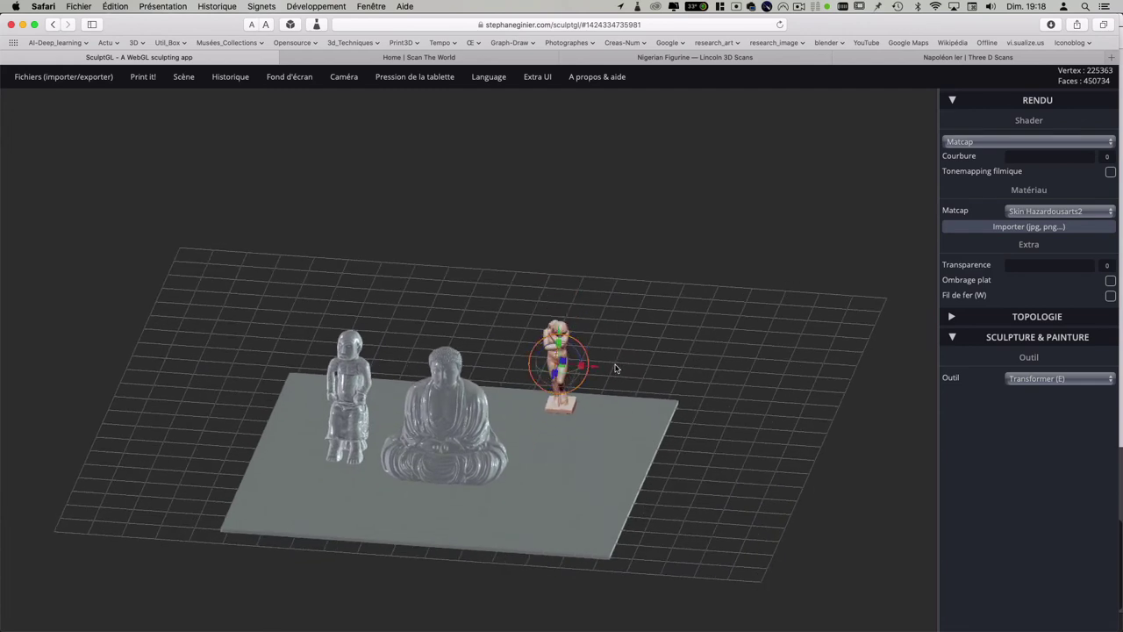
pyautogui.press('f')
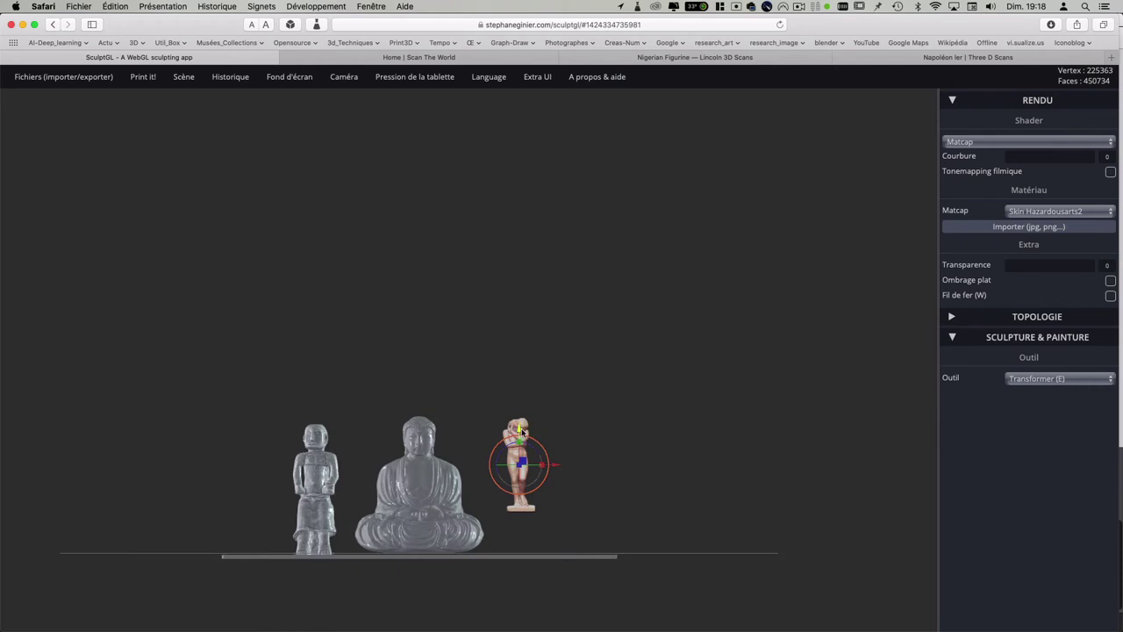
pyautogui.moveTo(524, 430); pyautogui.dragTo(529, 477)
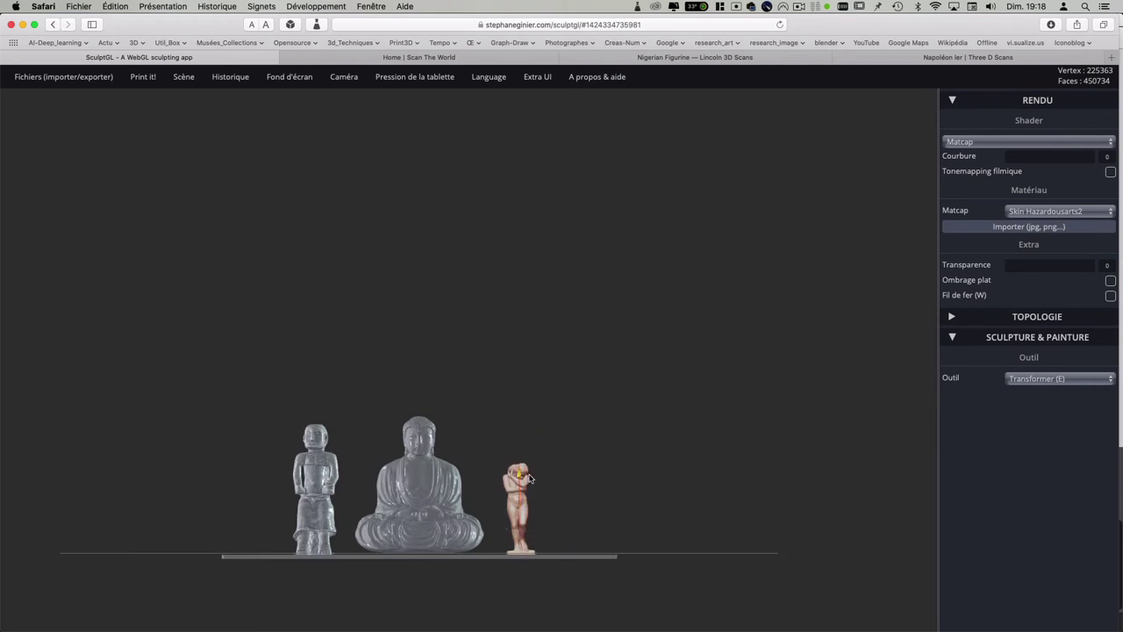
pyautogui.click(443, 498)
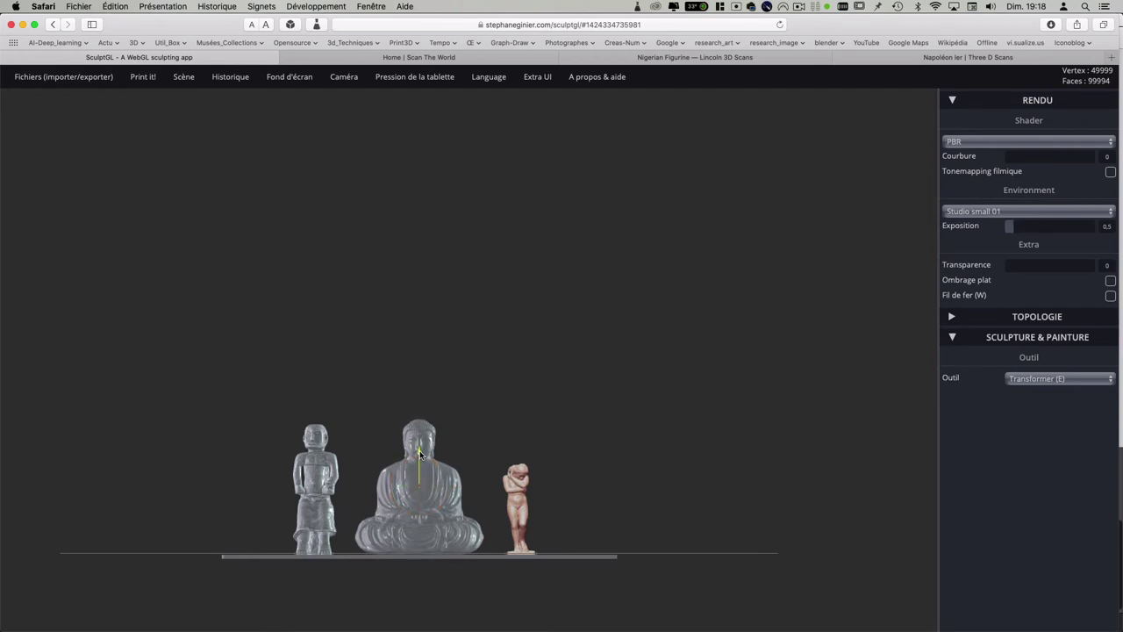
# Step: Adjust the Buddha's placement and light the scene with the Venetian crossroads environment
pyautogui.moveTo(525, 455)
pyautogui.mouseDown(button='right')
pyautogui.moveTo(526, 467)
pyautogui.moveTo(482, 502)
pyautogui.mouseUp(button='right')
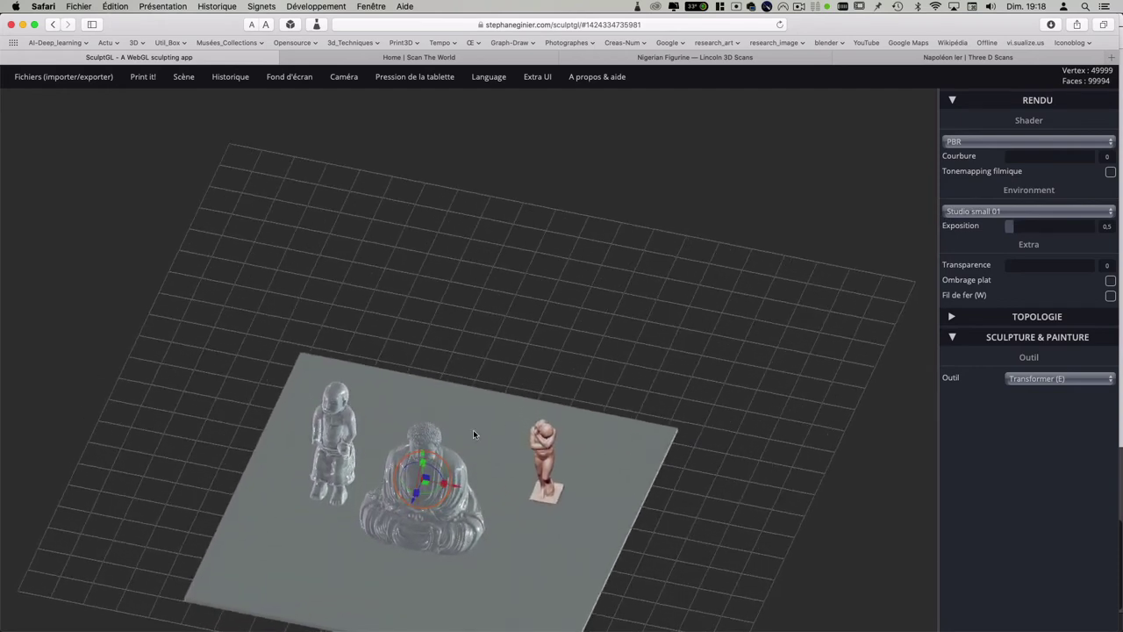
pyautogui.moveTo(408, 507); pyautogui.dragTo(403, 520)
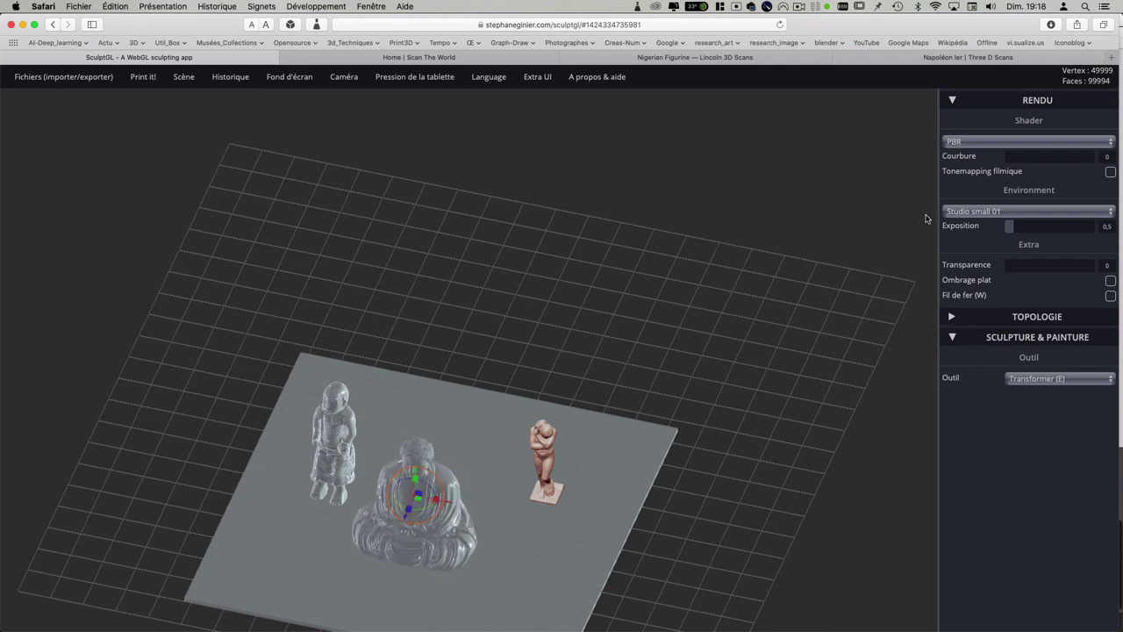
pyautogui.click(343, 425)
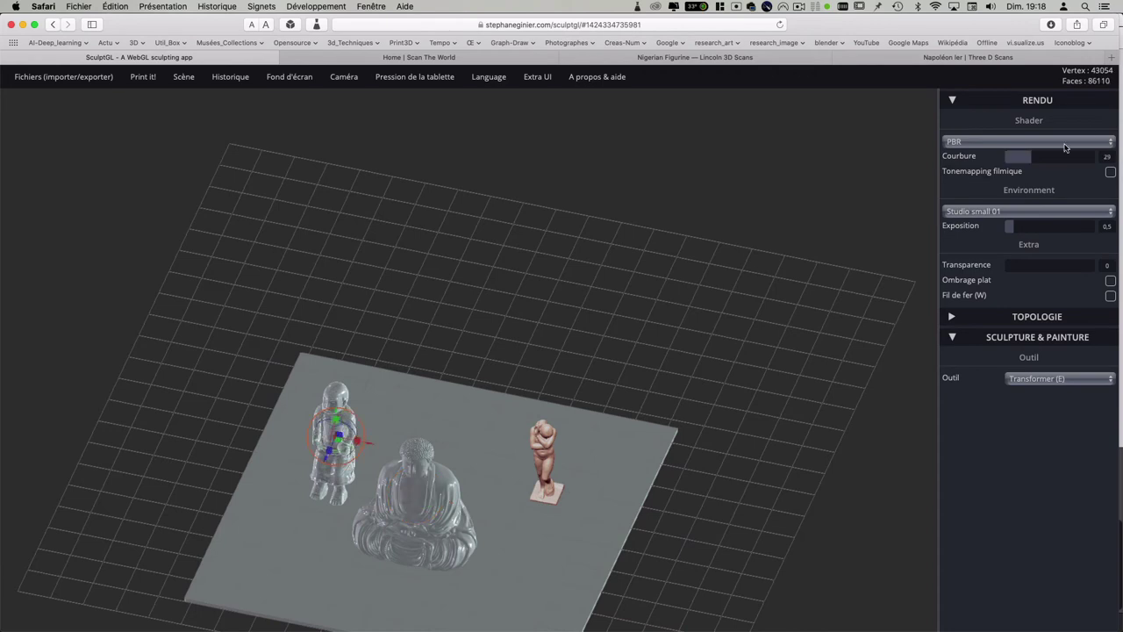
pyautogui.click(997, 210)
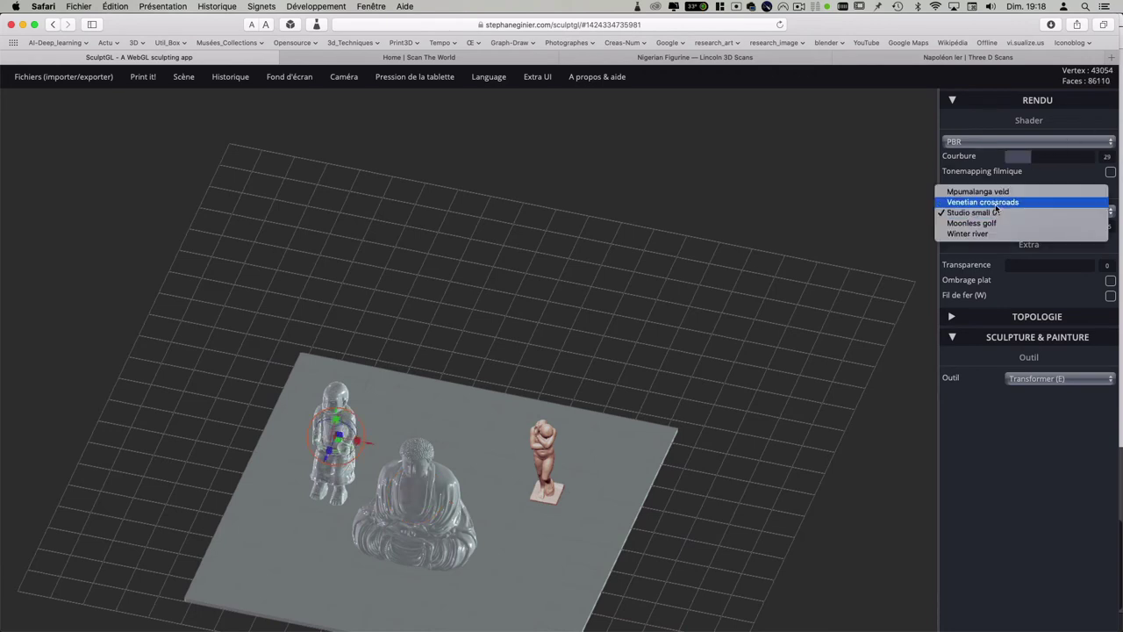
pyautogui.click(996, 204)
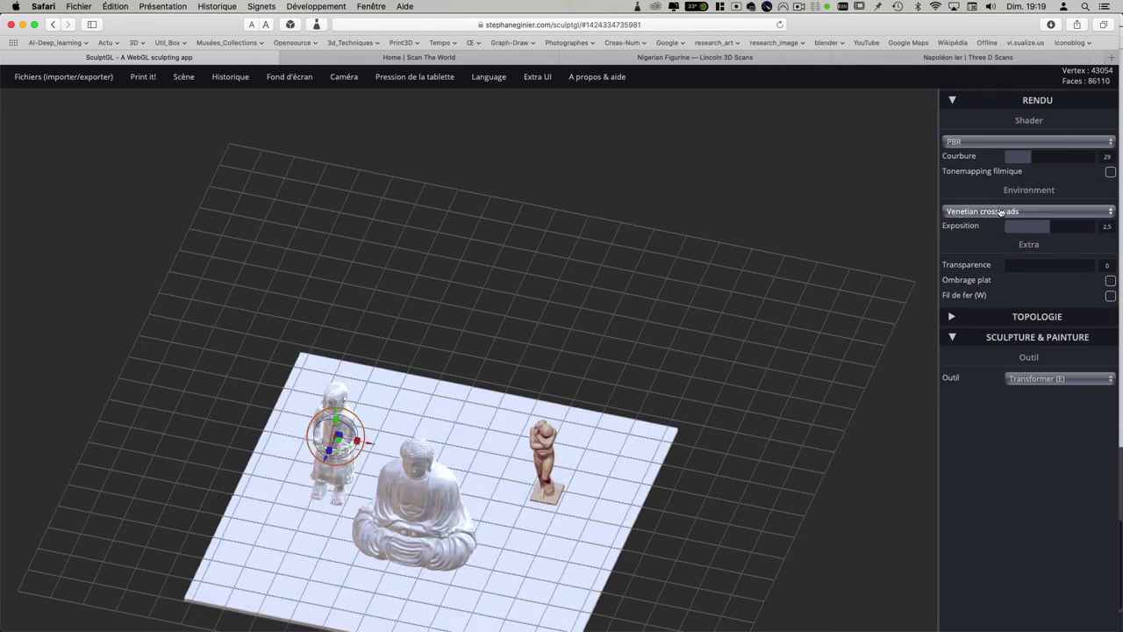
# Step: Give the Eve statue PBR shading and turn the small figurine slightly
pyautogui.click(555, 442)
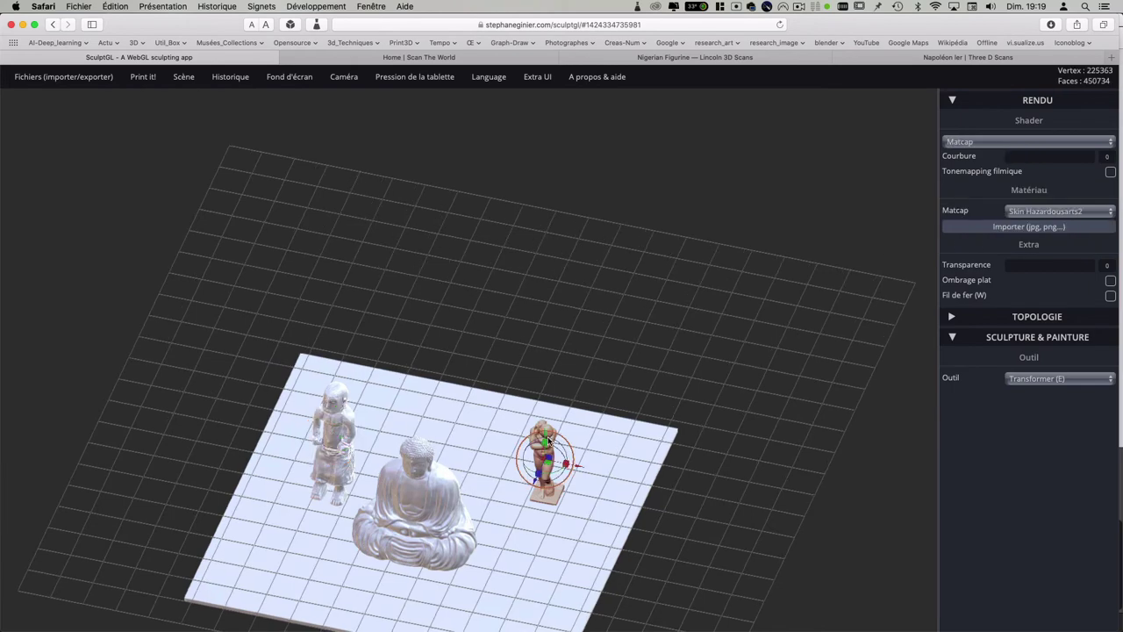
pyautogui.click(1005, 141)
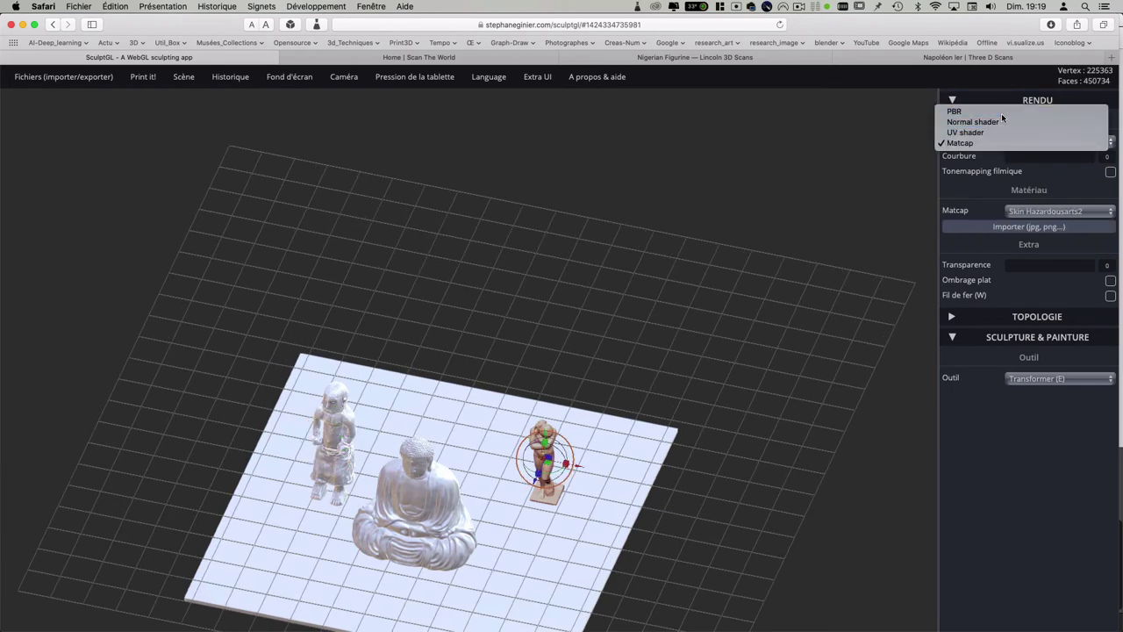
pyautogui.click(965, 112)
pyautogui.moveTo(697, 517); pyautogui.dragTo(737, 222)
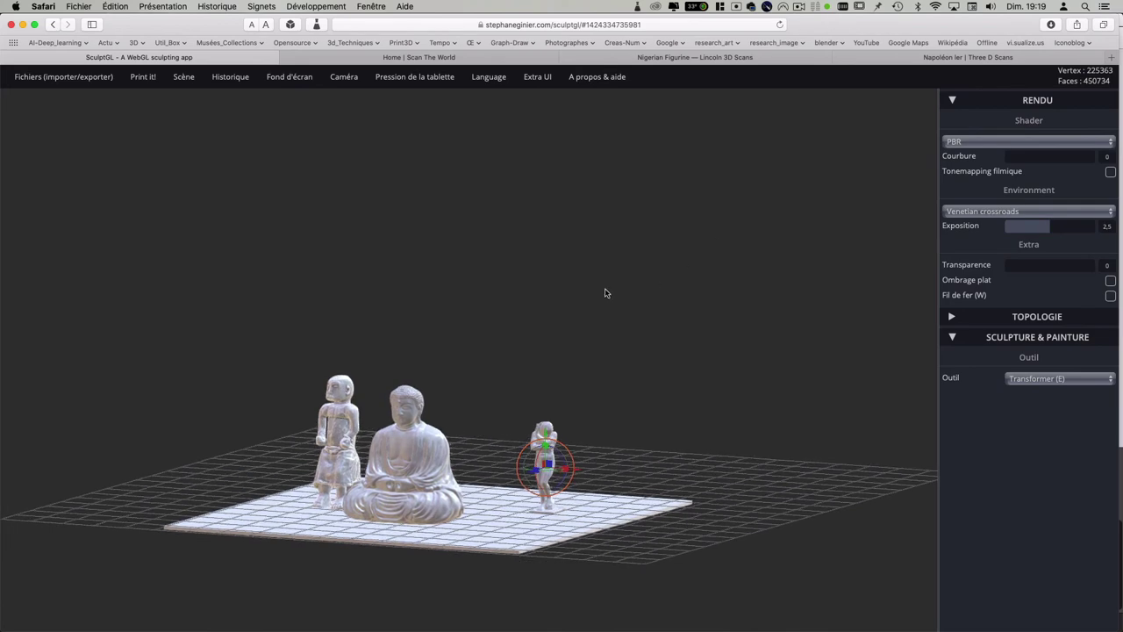
pyautogui.scroll(2, 608, 295)
pyautogui.scroll(2, 611, 305)
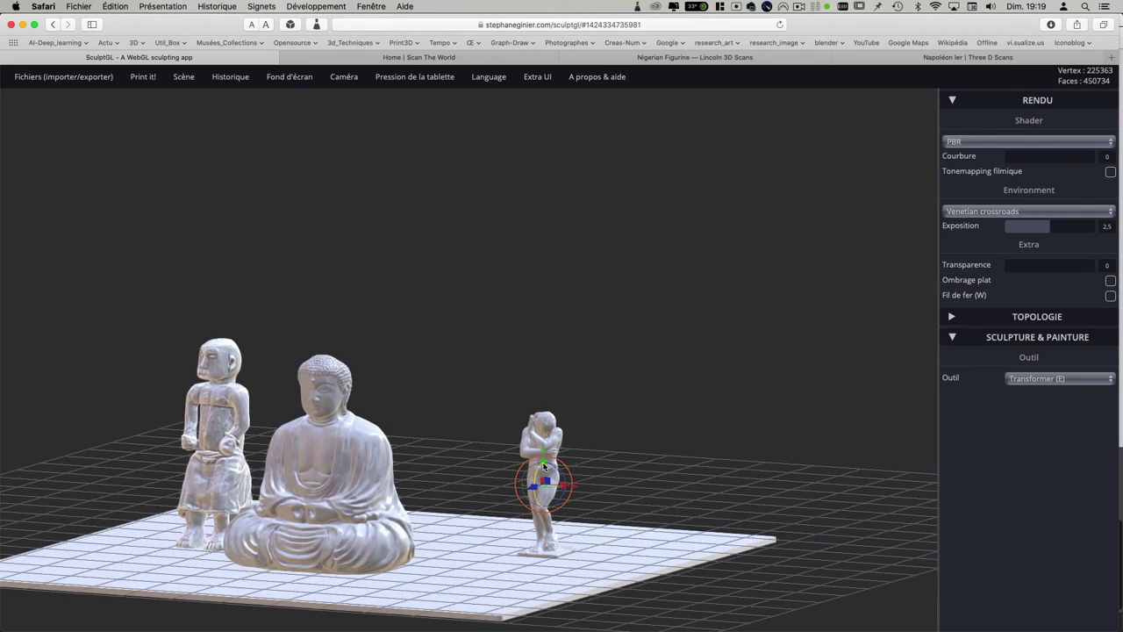
pyautogui.moveTo(545, 474); pyautogui.dragTo(546, 445)
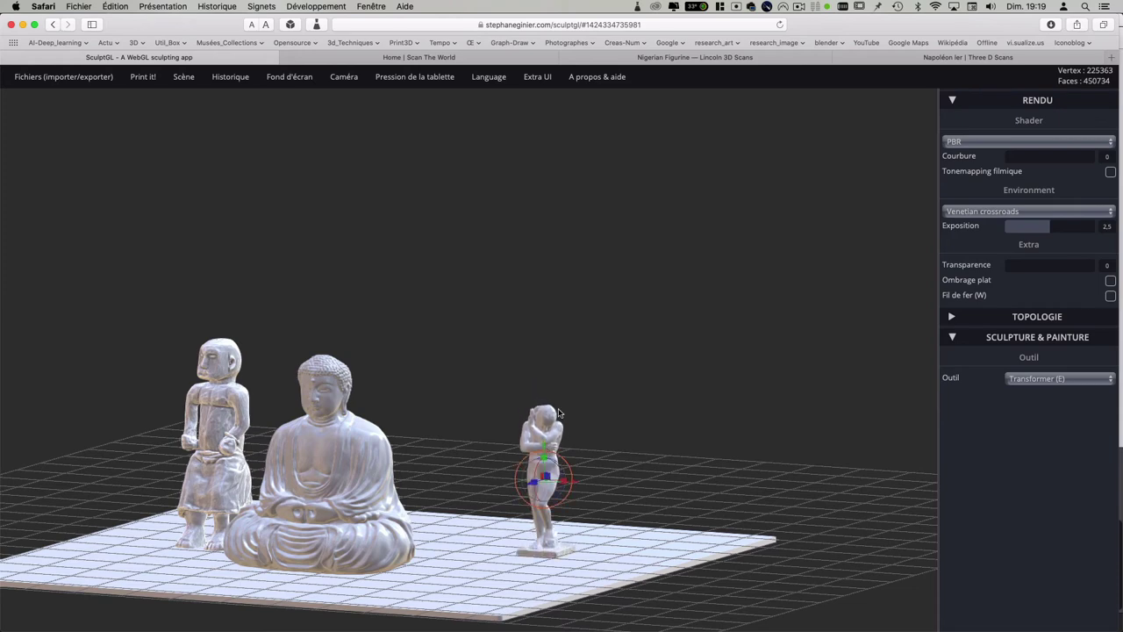
# Step: Set the figurine's curvature to 10 and give the Buddha curvature shading of about 19
pyautogui.moveTo(358, 283)
pyautogui.mouseDown()
pyautogui.moveTo(263, 258)
pyautogui.moveTo(383, 281)
pyautogui.mouseUp()
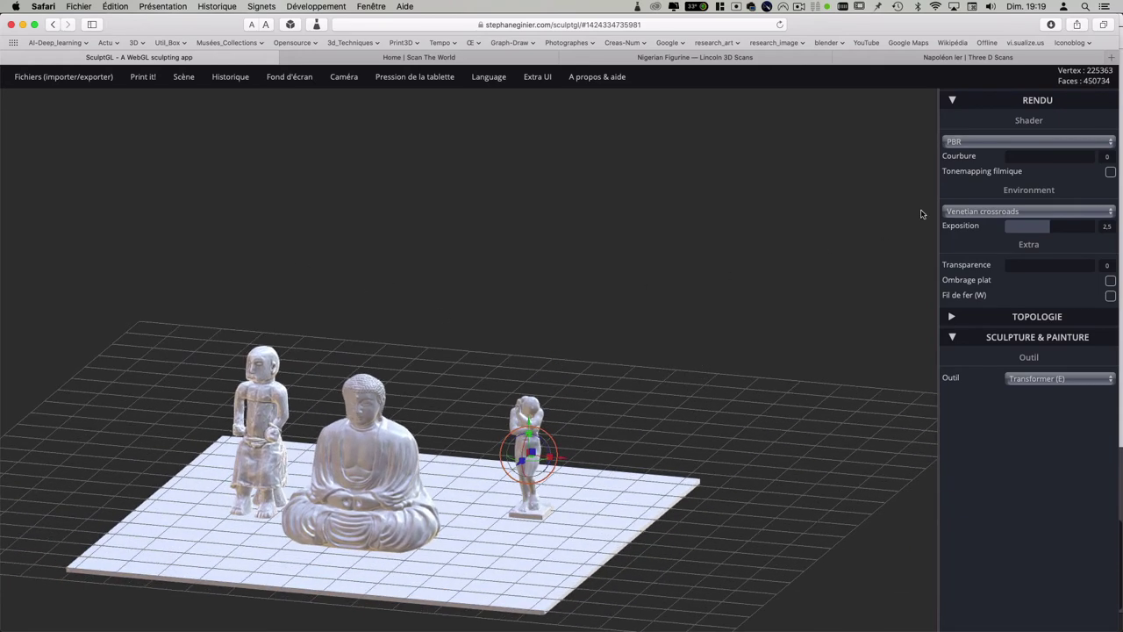
pyautogui.moveTo(1019, 153); pyautogui.dragTo(1010, 155)
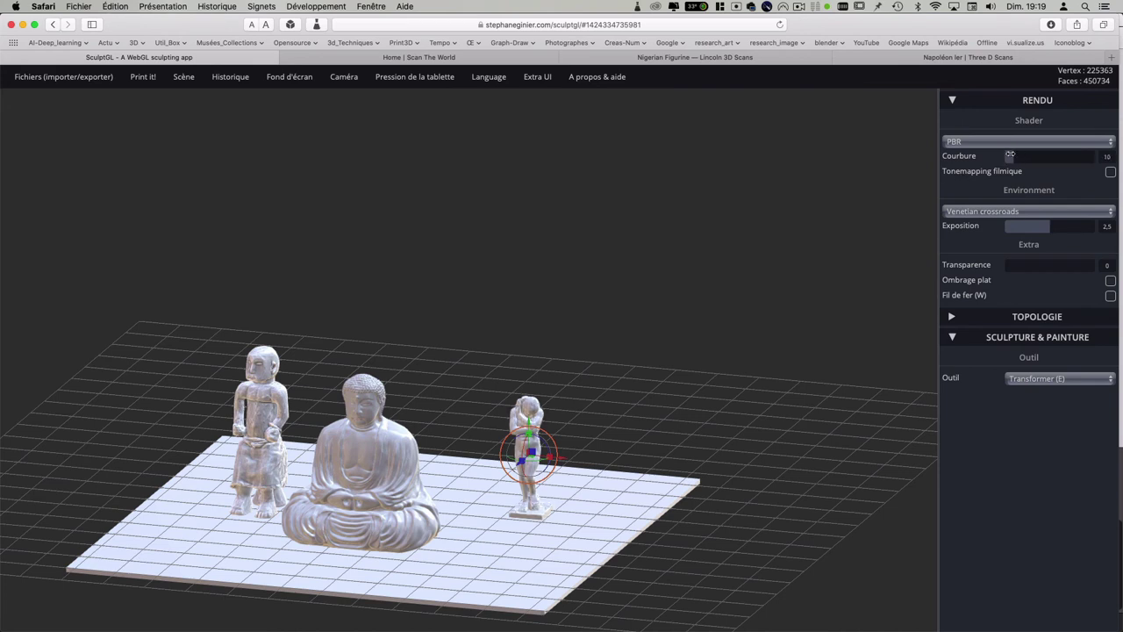
pyautogui.click(321, 474)
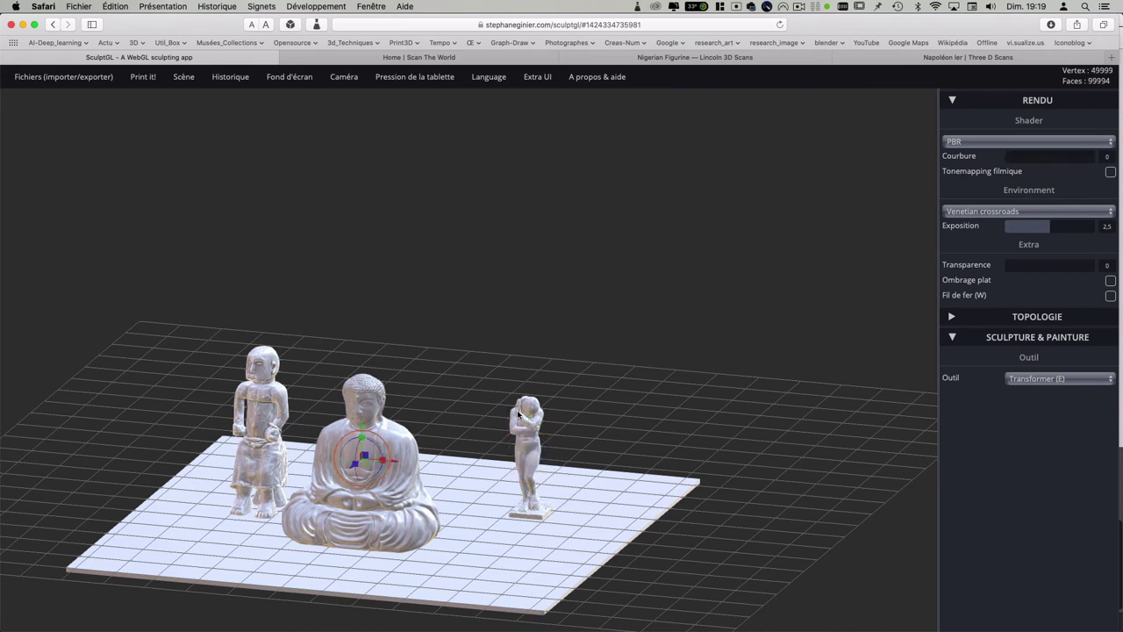
pyautogui.click(1015, 157)
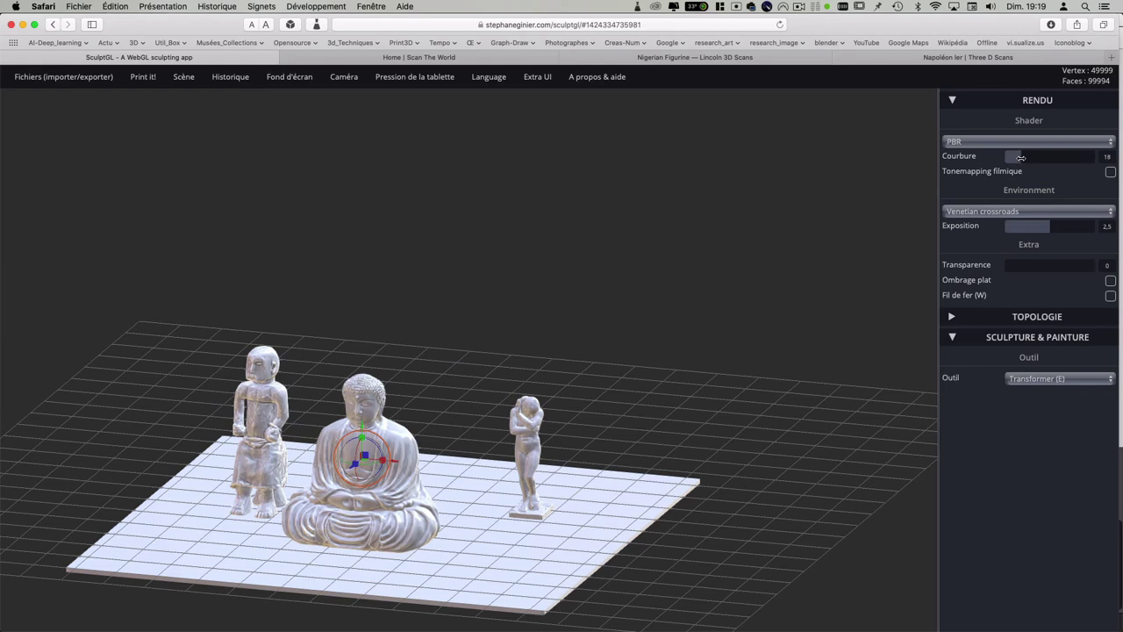
pyautogui.moveTo(413, 318); pyautogui.dragTo(442, 345)
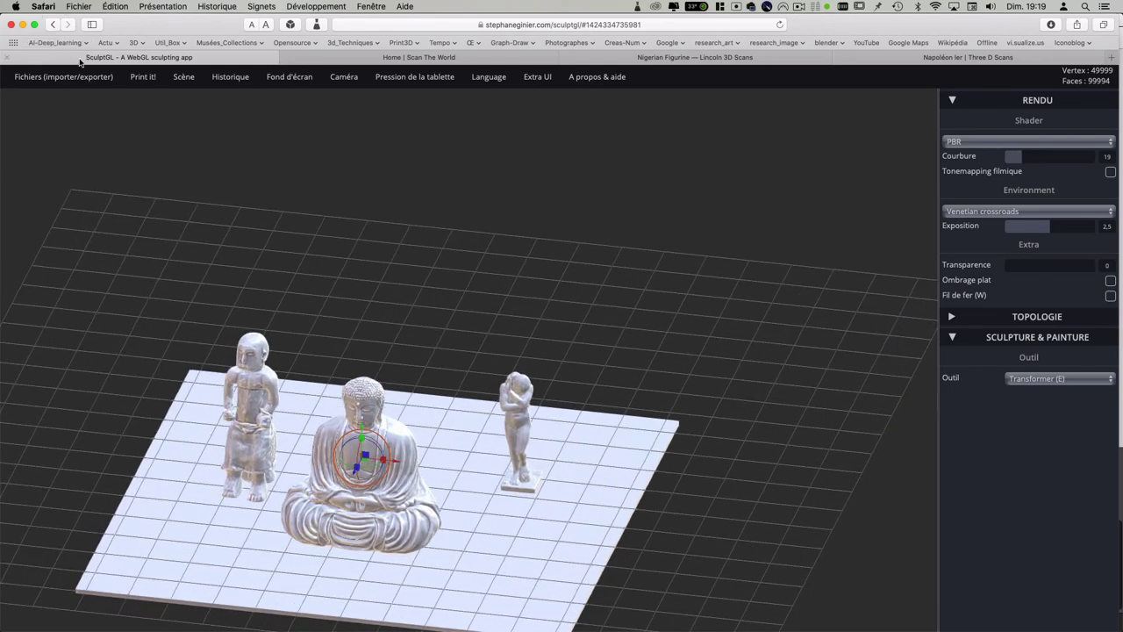
# Step: Import NAPOLEON_fix.OBJ from the 3d-scan folder into the scene
pyautogui.moveTo(63, 76)
pyautogui.click(64, 121)
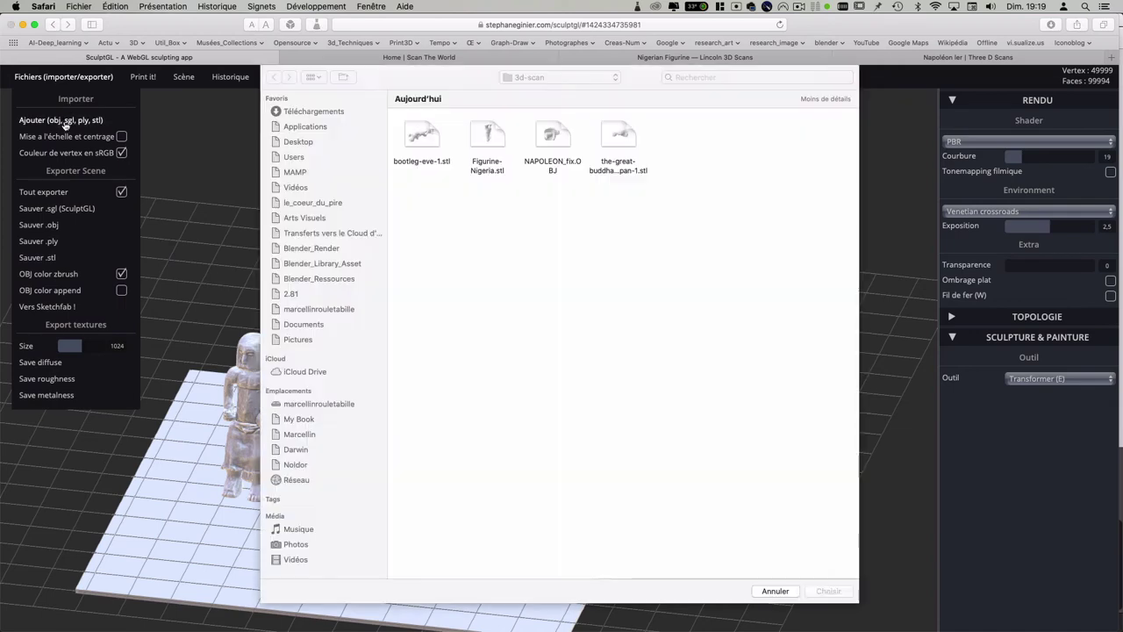
pyautogui.click(560, 133)
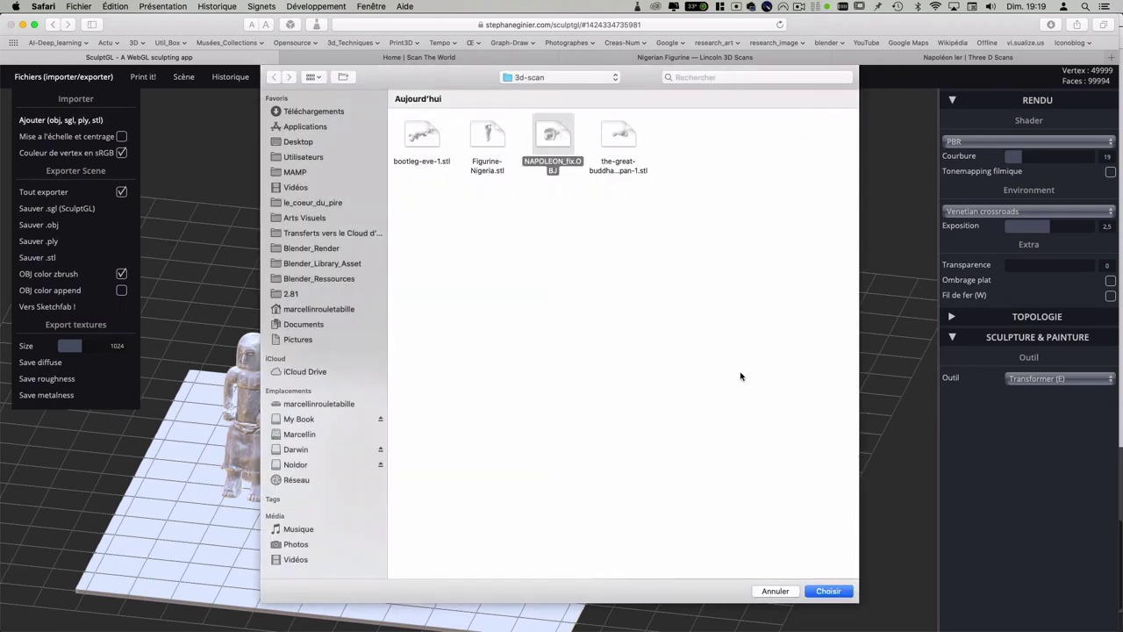
pyautogui.click(848, 594)
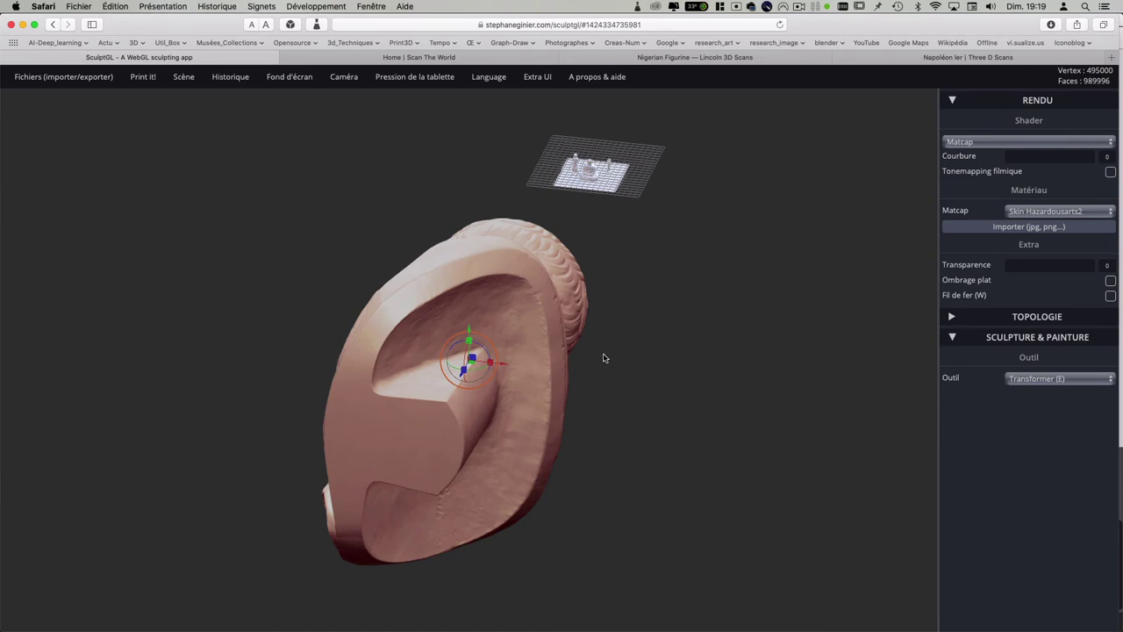
# Step: Scale the oversized Napoleon bust down and move it upward
pyautogui.moveTo(604, 358); pyautogui.dragTo(649, 384)
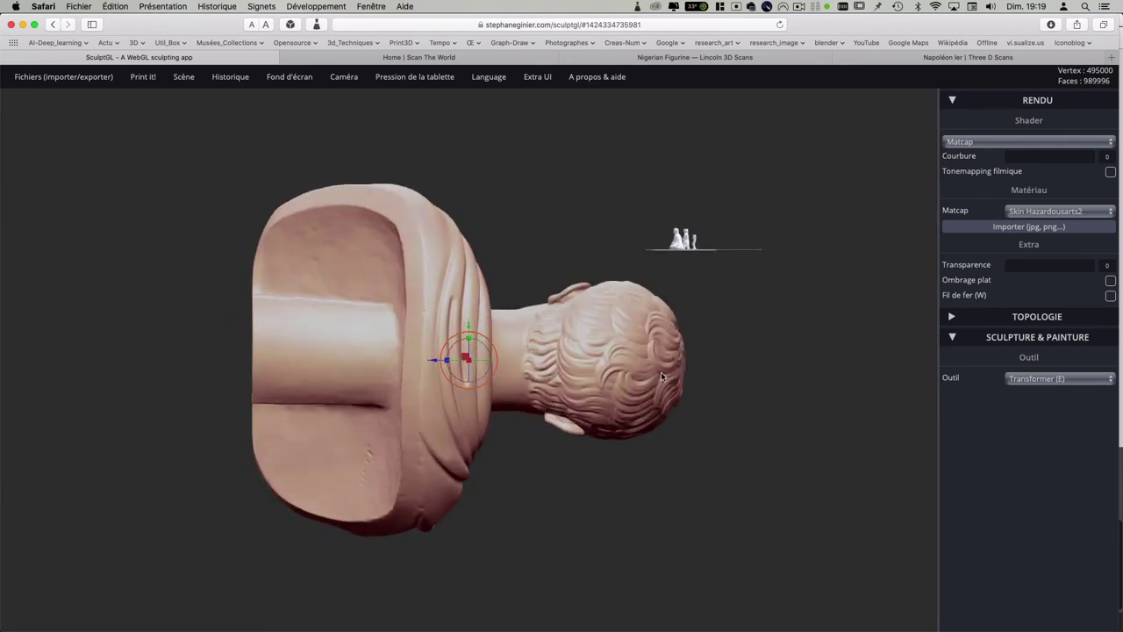
pyautogui.click(467, 361)
pyautogui.moveTo(468, 360)
pyautogui.mouseDown()
pyautogui.moveTo(470, 341)
pyautogui.moveTo(470, 360)
pyautogui.moveTo(491, 368)
pyautogui.mouseUp()
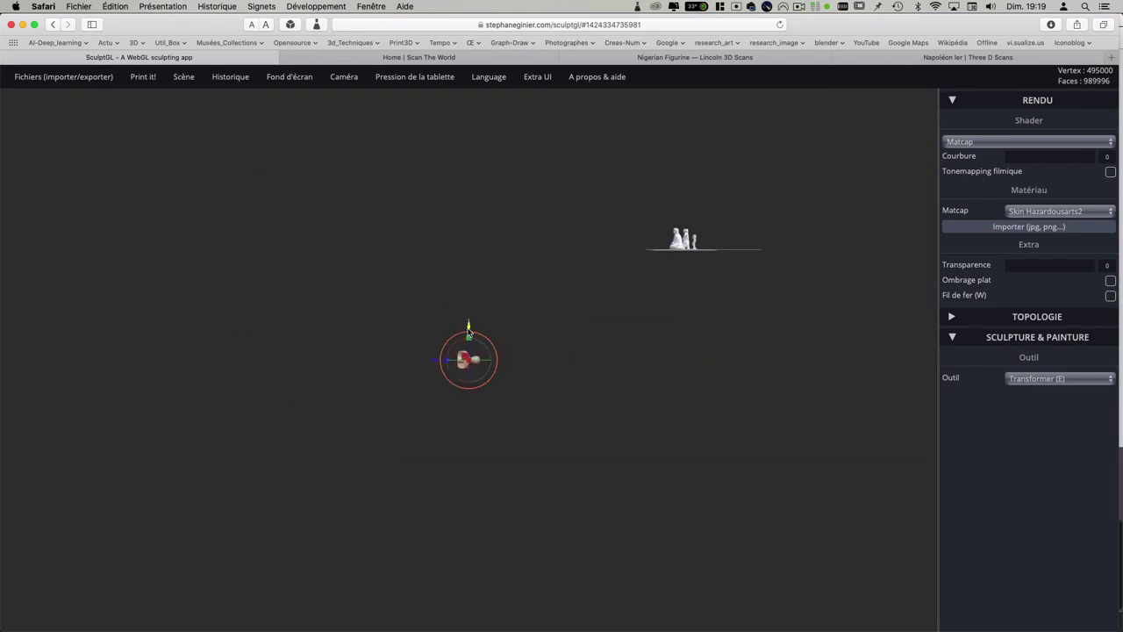
pyautogui.moveTo(469, 331)
pyautogui.mouseDown()
pyautogui.moveTo(470, 210)
pyautogui.moveTo(419, 348)
pyautogui.mouseUp()
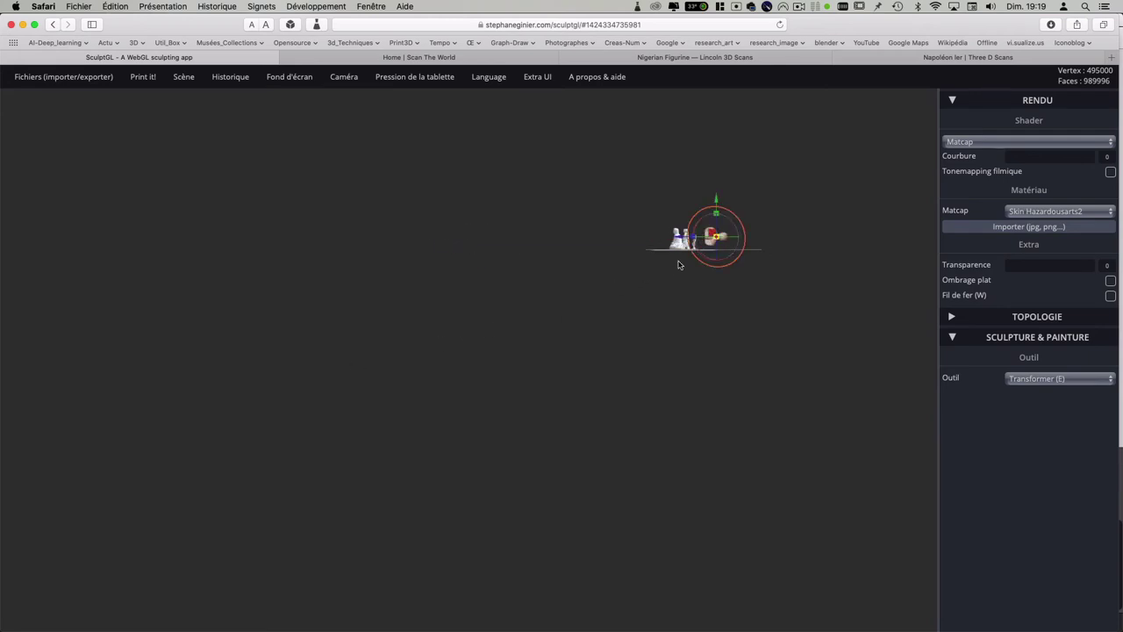
pyautogui.scroll(3, 725, 297)
pyautogui.moveTo(761, 272); pyautogui.dragTo(459, 471, button='middle')
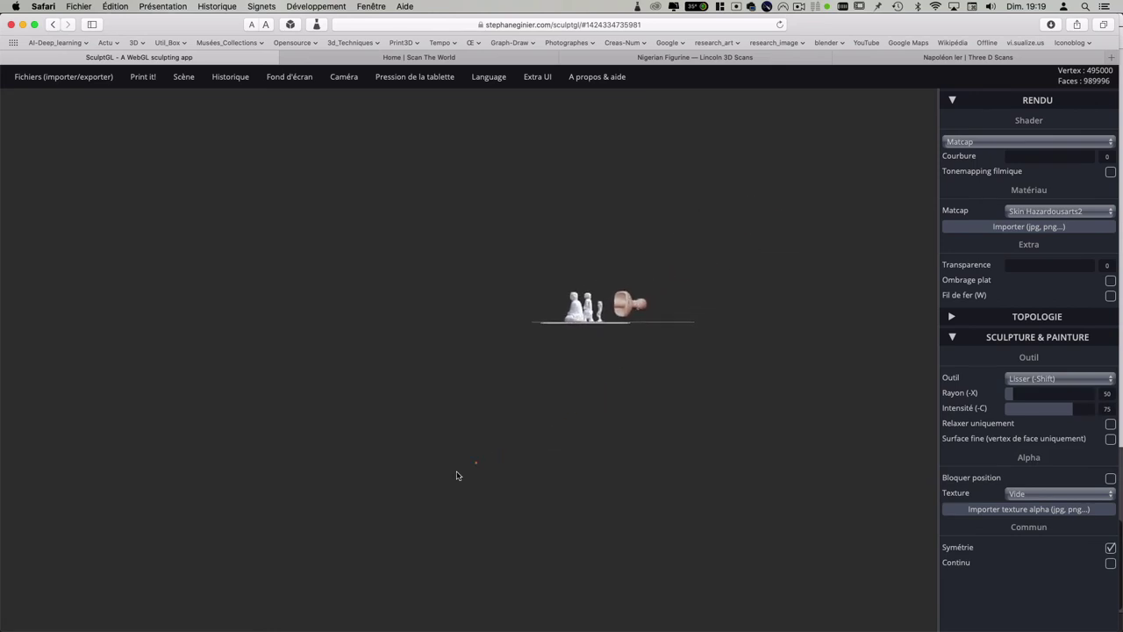
pyautogui.moveTo(684, 252)
pyautogui.mouseDown(button='middle')
pyautogui.moveTo(772, 275)
pyautogui.moveTo(676, 324)
pyautogui.moveTo(129, 534)
pyautogui.moveTo(414, 353)
pyautogui.moveTo(421, 496)
pyautogui.mouseUp(button='middle')
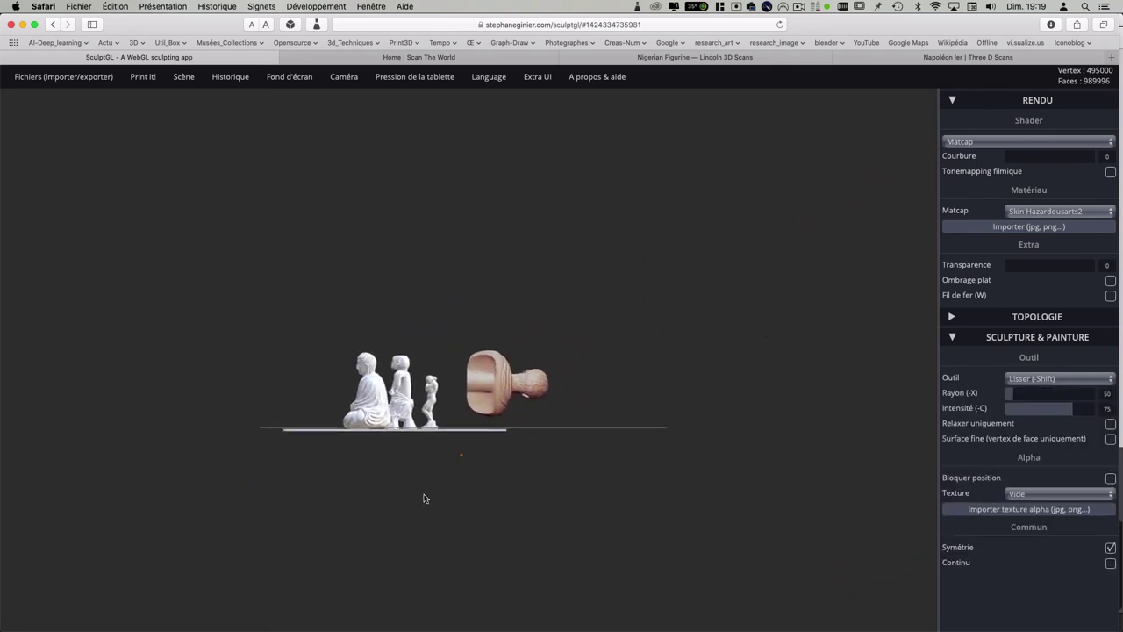
pyautogui.scroll(2, 441, 452)
pyautogui.scroll(2, 441, 452)
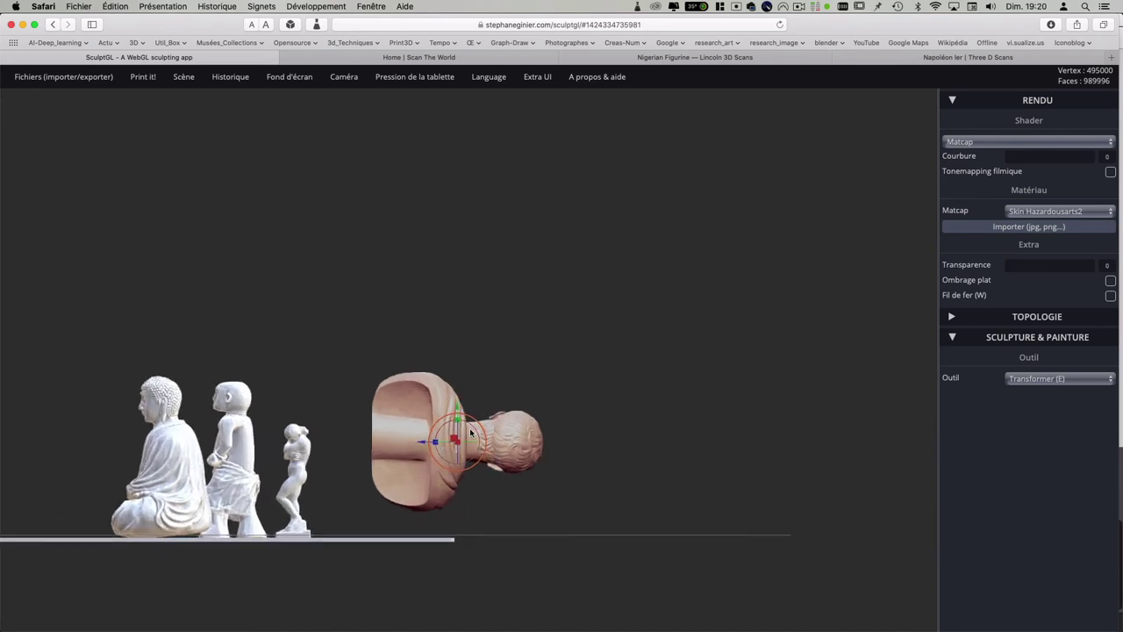
# Step: Stand the bust upright in left profile and lower it slightly onto the plate
pyautogui.moveTo(472, 430)
pyautogui.mouseDown()
pyautogui.moveTo(255, 436)
pyautogui.moveTo(278, 438)
pyautogui.mouseUp()
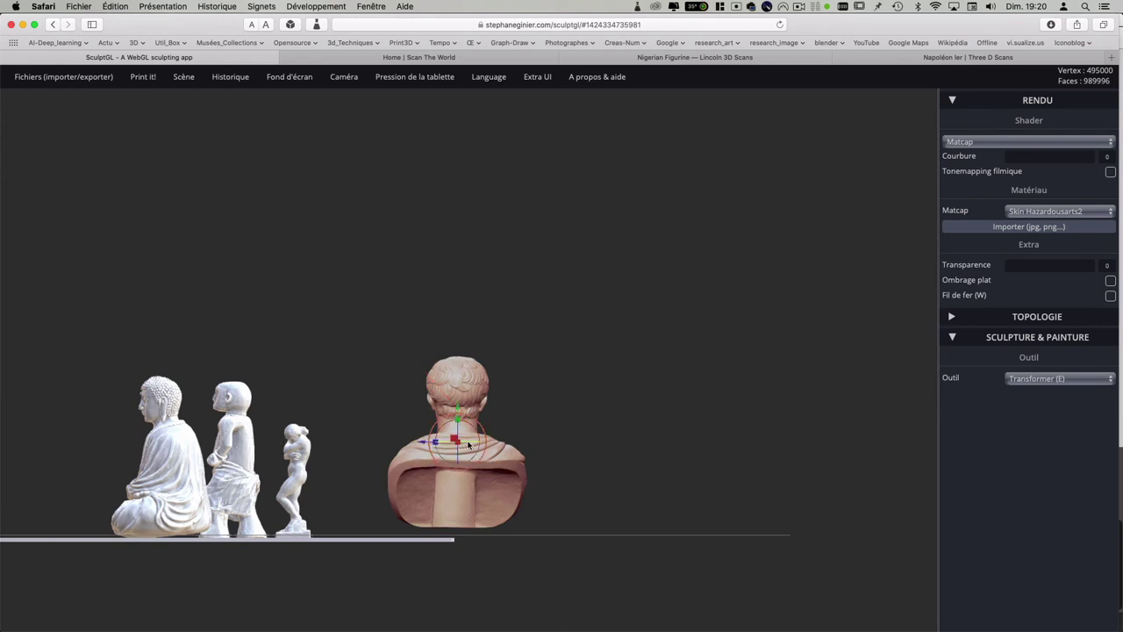
pyautogui.moveTo(468, 445)
pyautogui.mouseDown()
pyautogui.moveTo(647, 431)
pyautogui.moveTo(575, 445)
pyautogui.mouseUp()
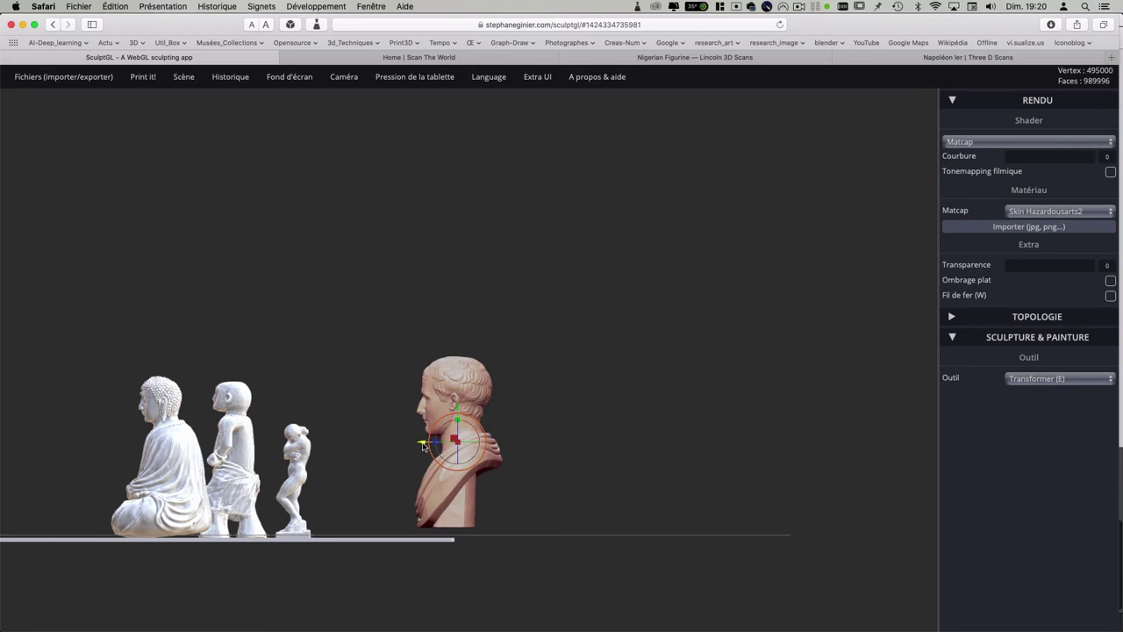
pyautogui.moveTo(421, 445); pyautogui.dragTo(393, 443)
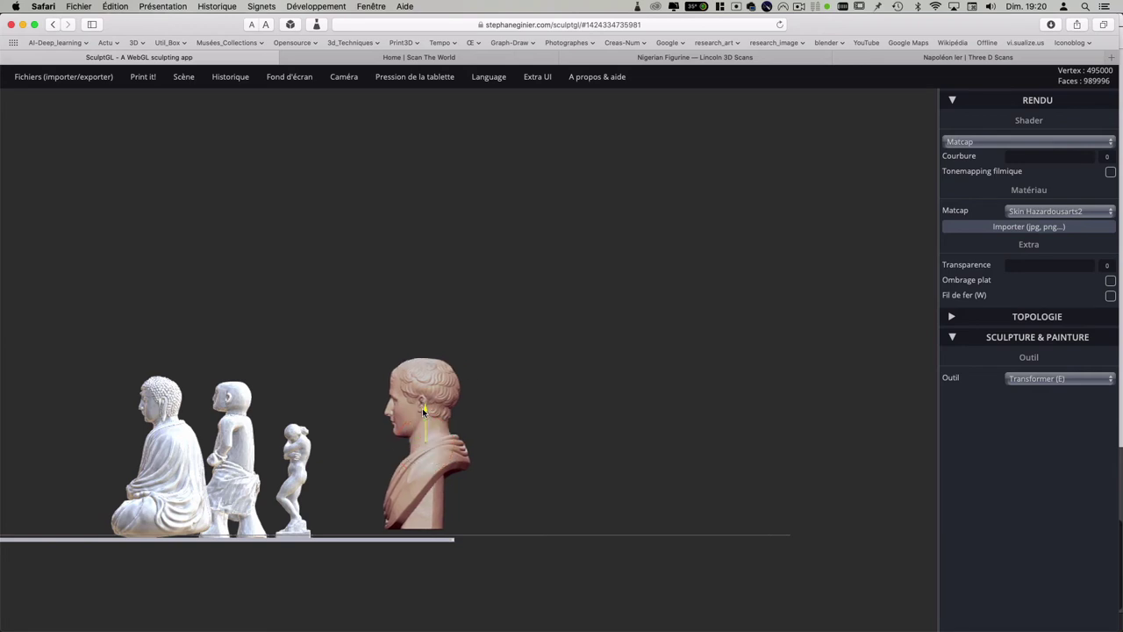
pyautogui.moveTo(425, 406)
pyautogui.mouseDown()
pyautogui.moveTo(421, 416)
pyautogui.moveTo(320, 422)
pyautogui.mouseUp()
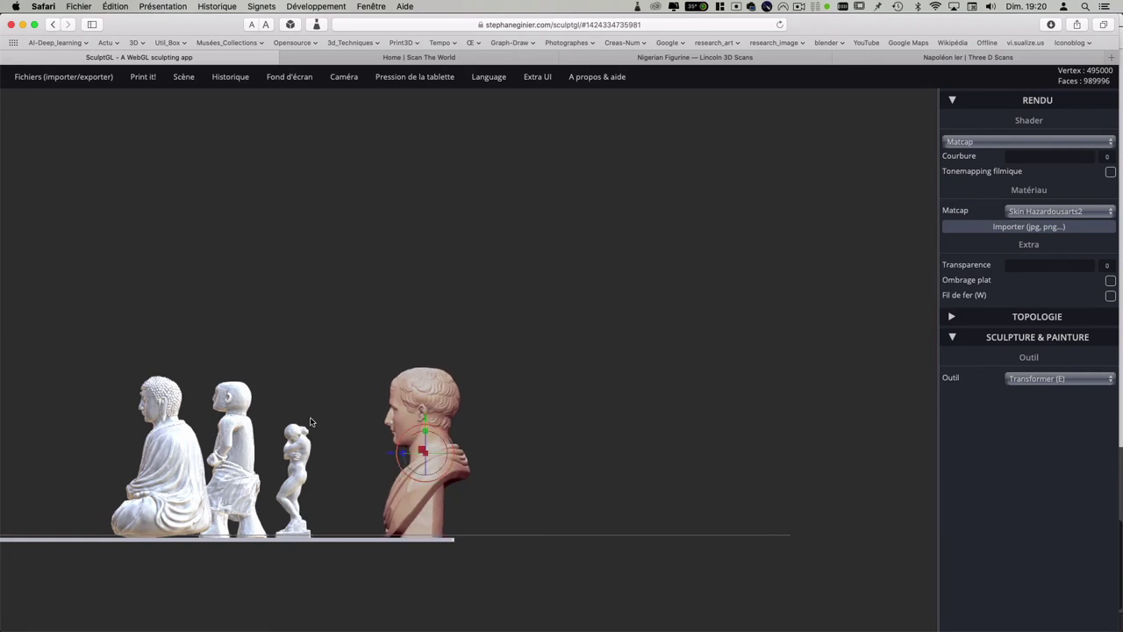
# Step: Slide the bust right so it stands behind the Buddha next to the small figurine
pyautogui.moveTo(334, 339)
pyautogui.mouseDown()
pyautogui.moveTo(468, 374)
pyautogui.moveTo(614, 380)
pyautogui.mouseUp()
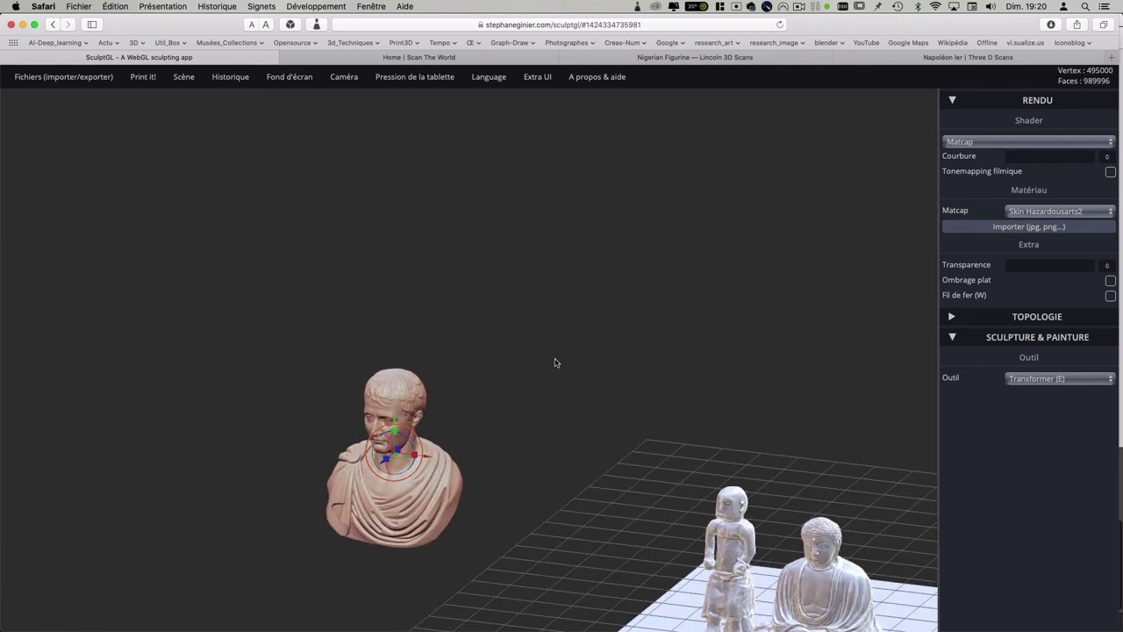
pyautogui.moveTo(555, 363)
pyautogui.mouseDown()
pyautogui.moveTo(497, 416)
pyautogui.moveTo(454, 409)
pyautogui.moveTo(672, 439)
pyautogui.moveTo(642, 474)
pyautogui.mouseUp()
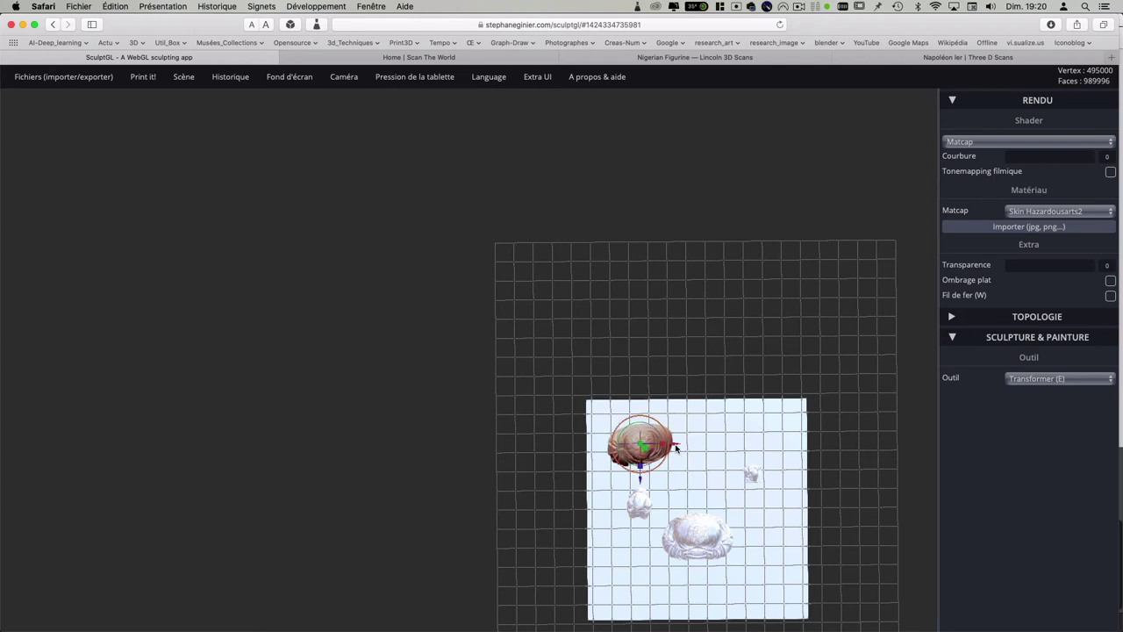
pyautogui.moveTo(743, 431); pyautogui.dragTo(579, 313, button='middle')
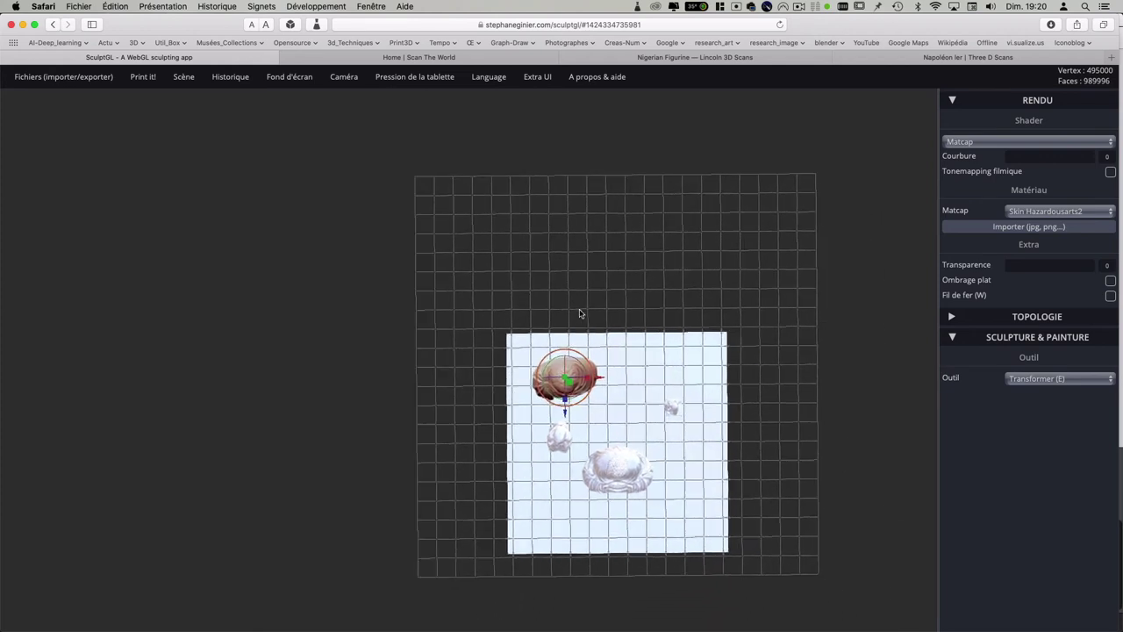
pyautogui.moveTo(579, 313); pyautogui.dragTo(610, 245)
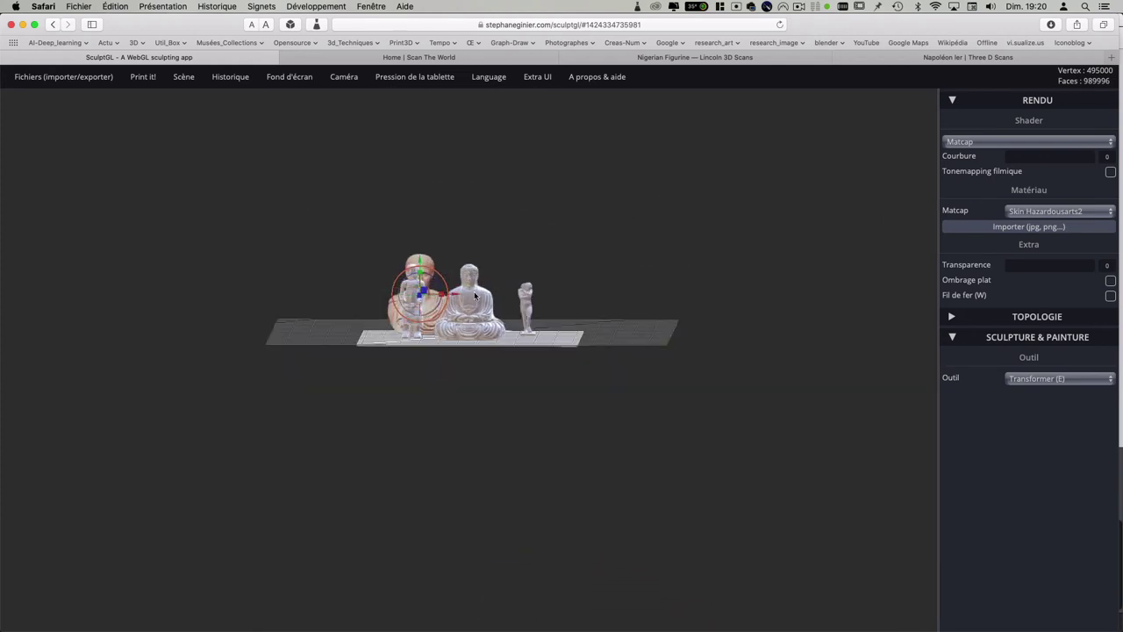
pyautogui.moveTo(455, 297); pyautogui.dragTo(537, 306)
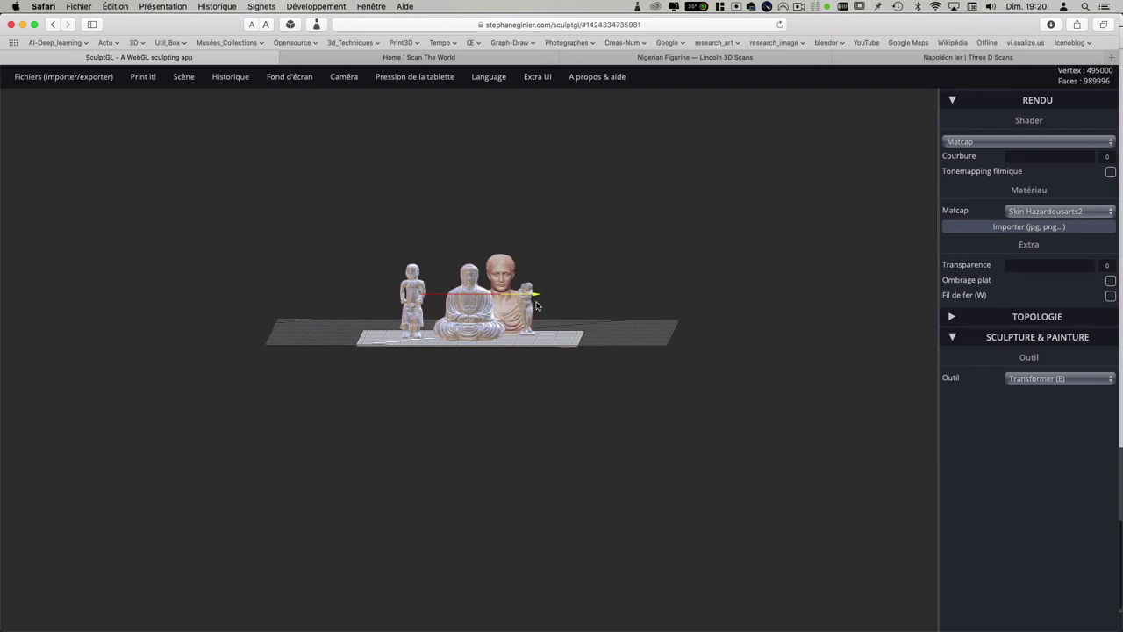
pyautogui.moveTo(626, 309); pyautogui.dragTo(625, 354, button='middle')
pyautogui.scroll(3, 653, 311)
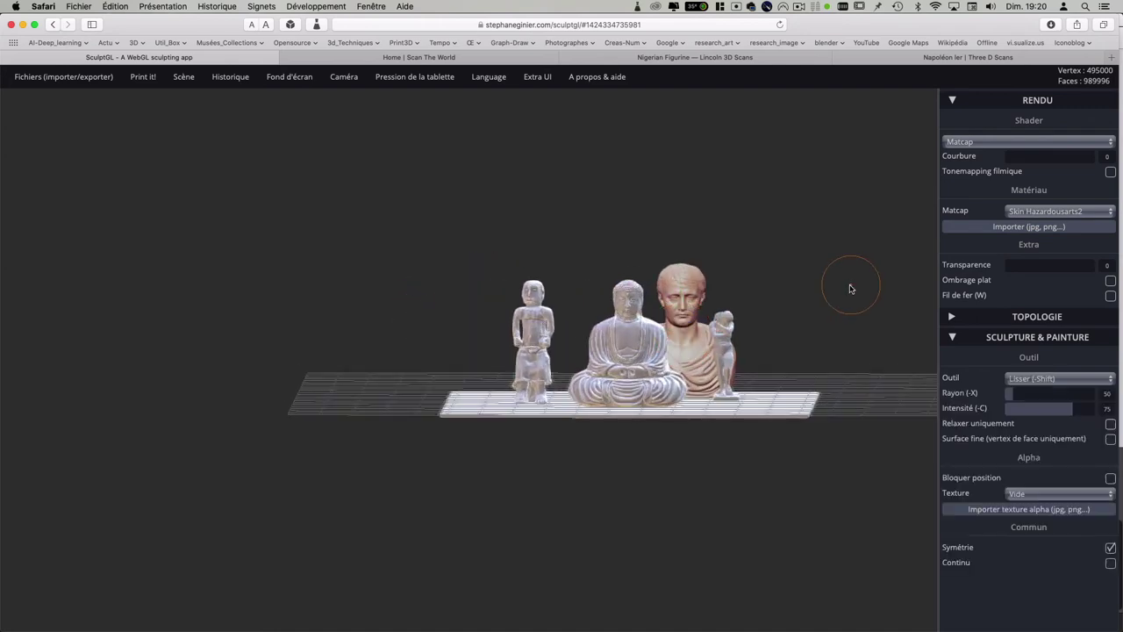
pyautogui.keyDown('shift'); pyautogui.moveTo(850, 289); pyautogui.dragTo(523, 305, button='middle'); pyautogui.keyUp('shift')
pyautogui.scroll(2, 522, 305)
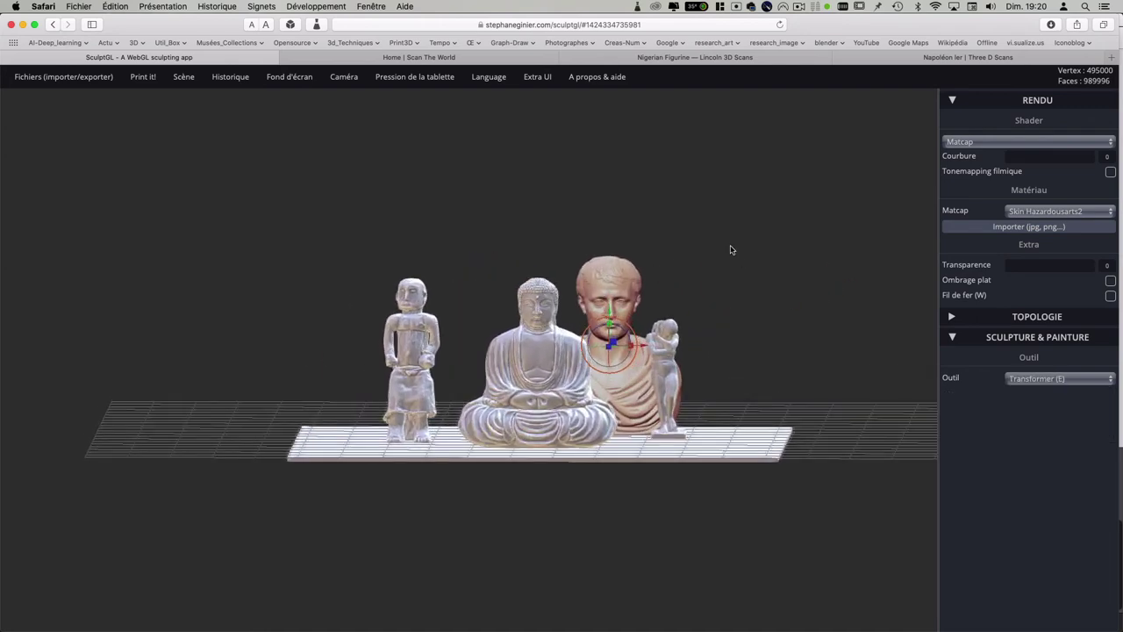
pyautogui.moveTo(343, 77)
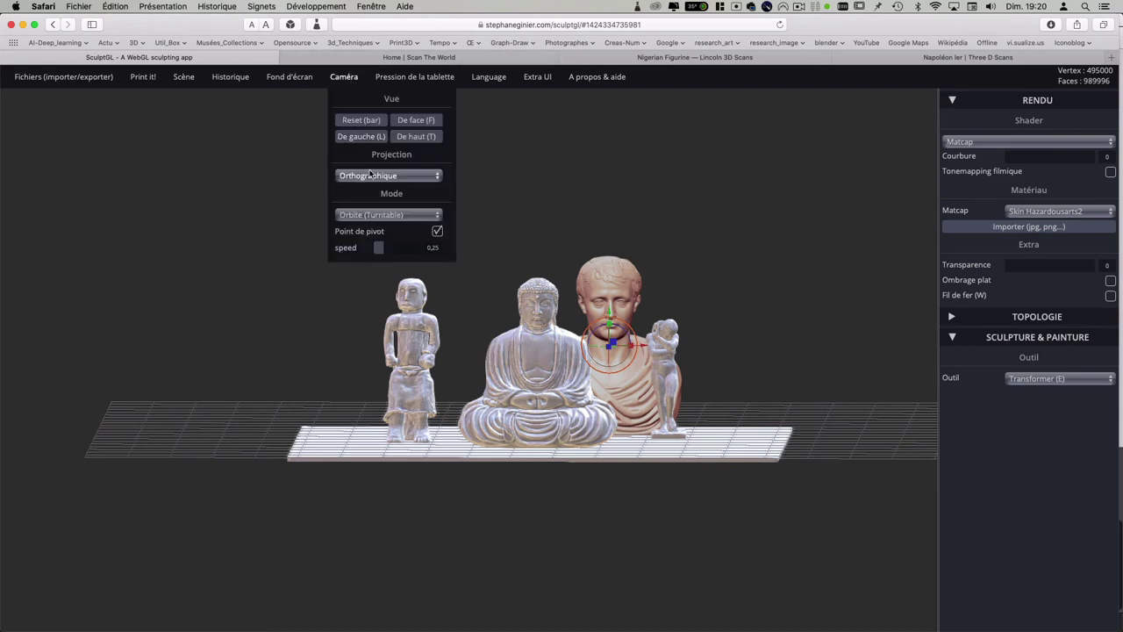
# Step: Switch the camera to perspective and move the Eve figurine to the right
pyautogui.click(374, 176)
pyautogui.click(361, 166)
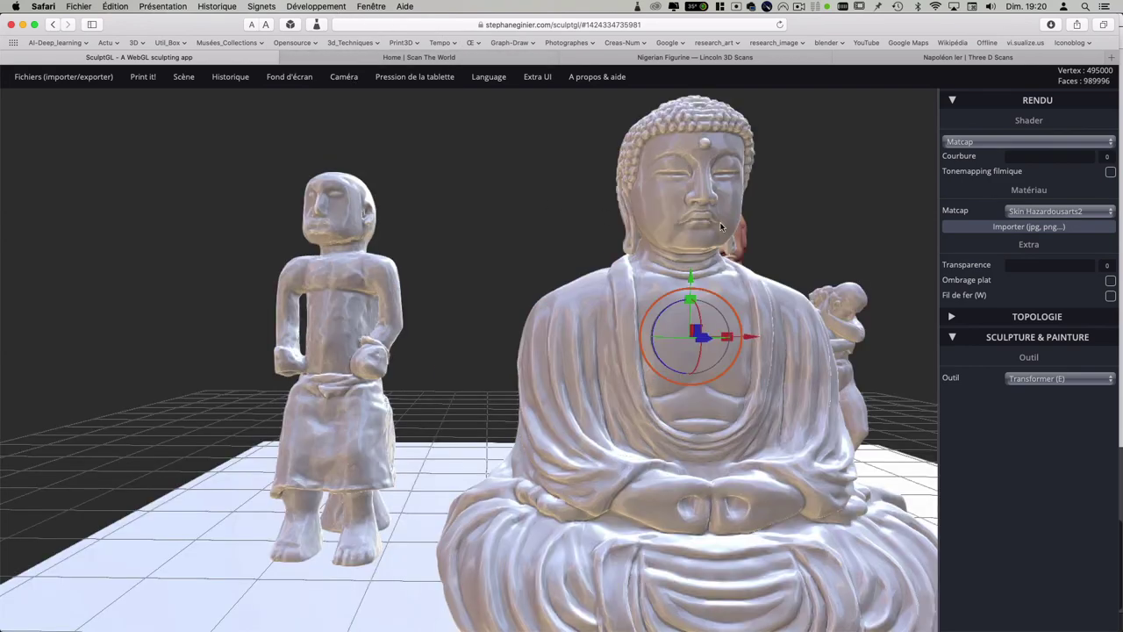
pyautogui.scroll(-2, 609, 271)
pyautogui.moveTo(609, 271)
pyautogui.keyDown('shift'); pyautogui.mouseDown(button='right')
pyautogui.moveTo(520, 281)
pyautogui.moveTo(614, 289)
pyautogui.mouseUp(button='right'); pyautogui.keyUp('shift')
pyautogui.press('e')
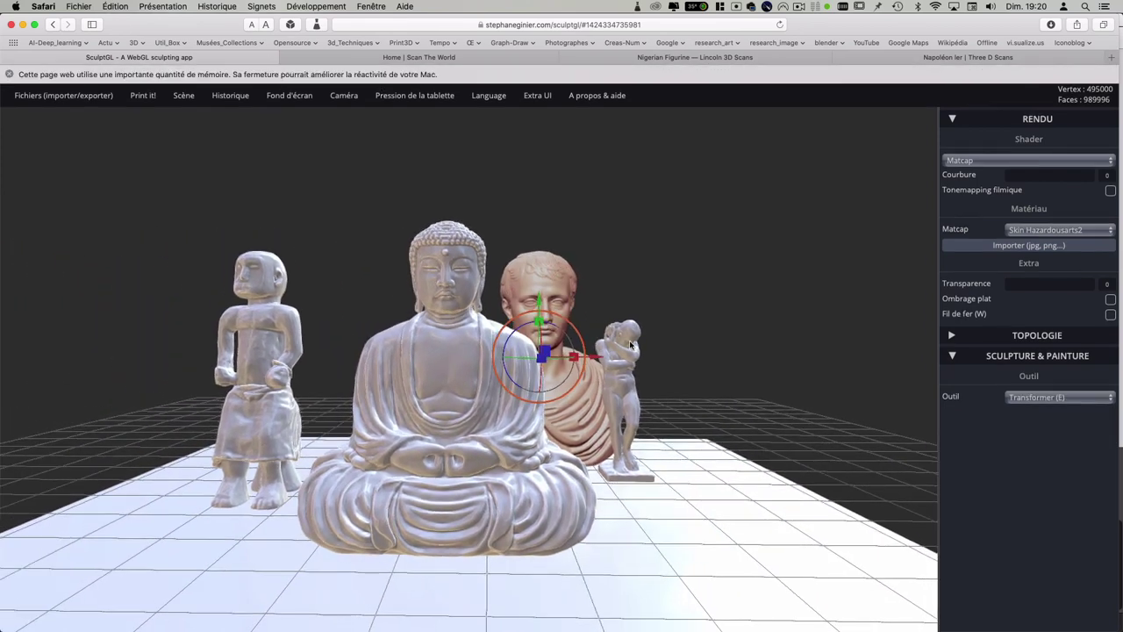
pyautogui.click(635, 347)
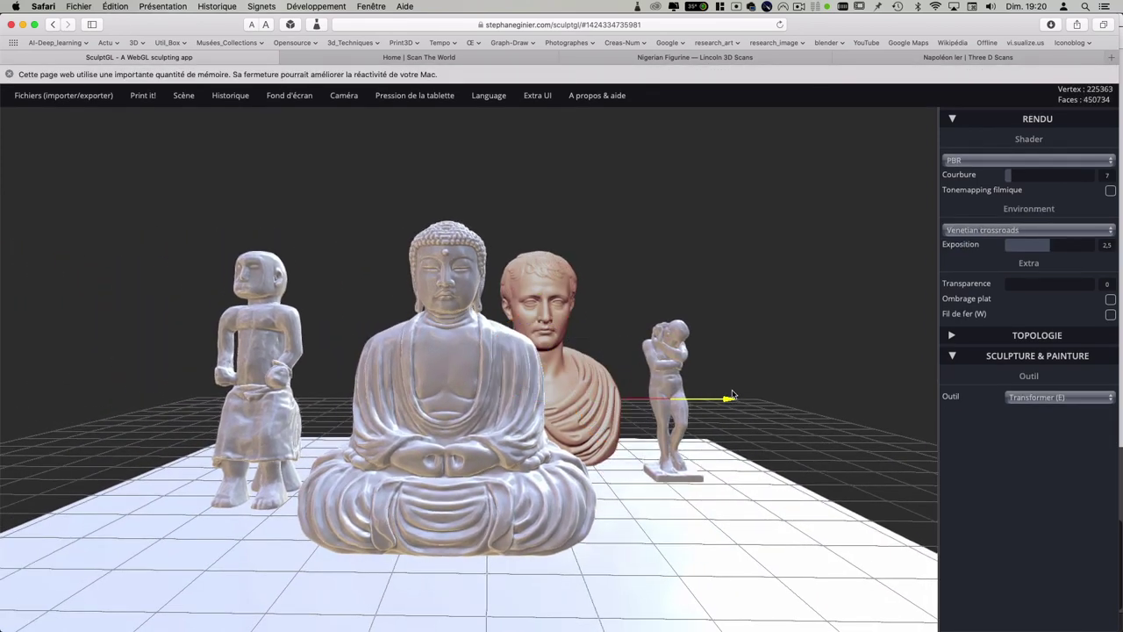
pyautogui.moveTo(678, 413); pyautogui.dragTo(735, 411)
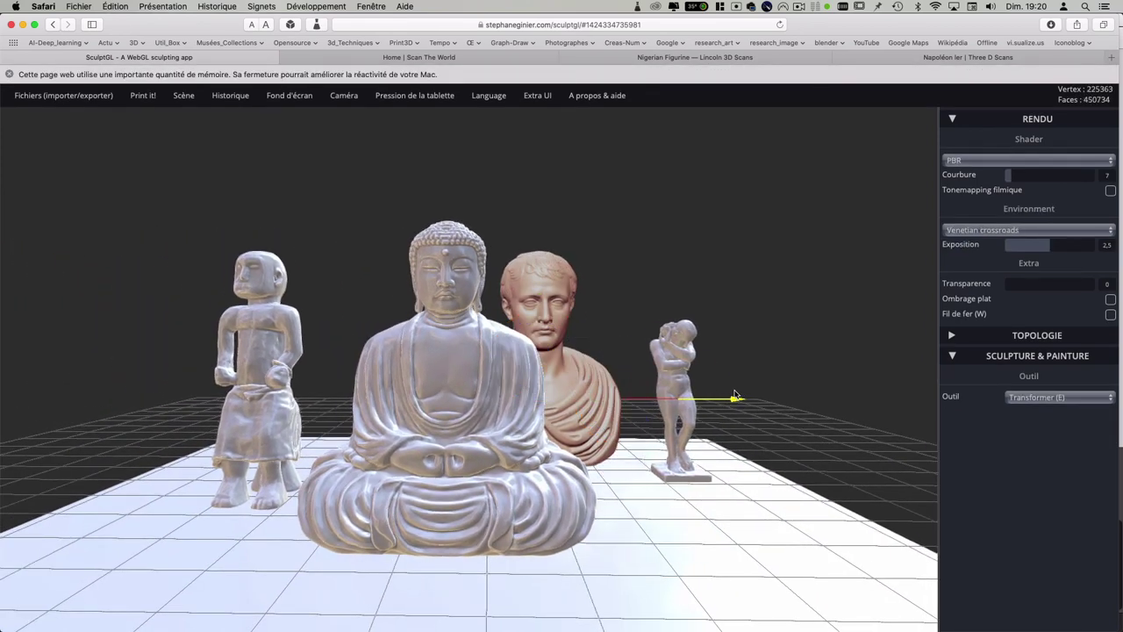
# Step: Give the Napoleon bust PBR shading with curvature and filmic tonemapping enabled
pyautogui.click(1011, 162)
pyautogui.click(960, 193)
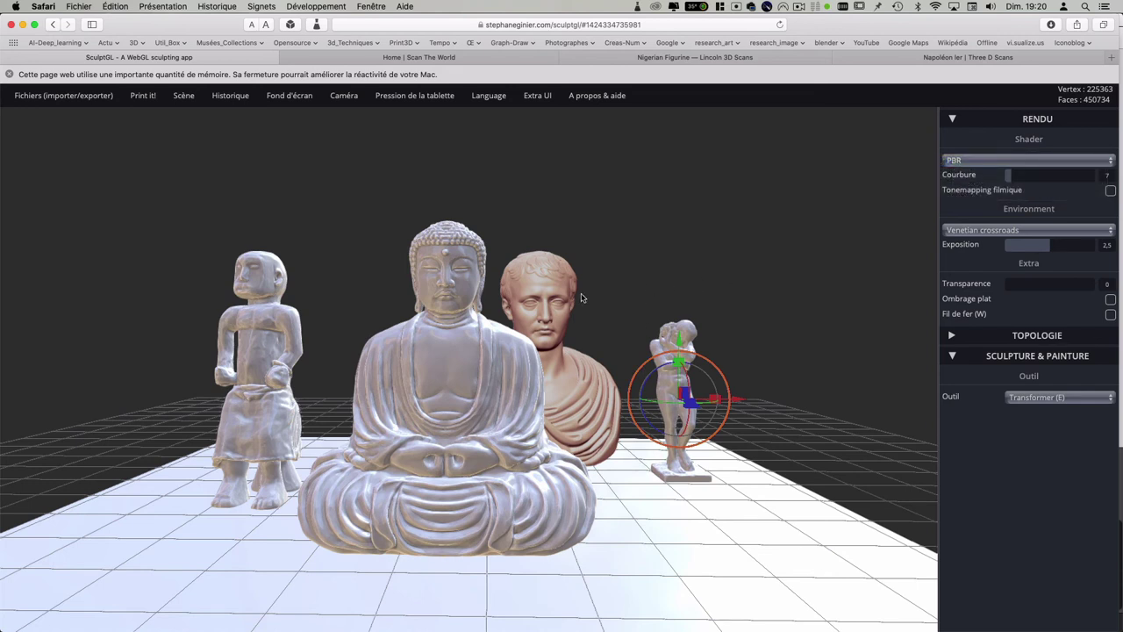
pyautogui.click(559, 300)
pyautogui.click(965, 162)
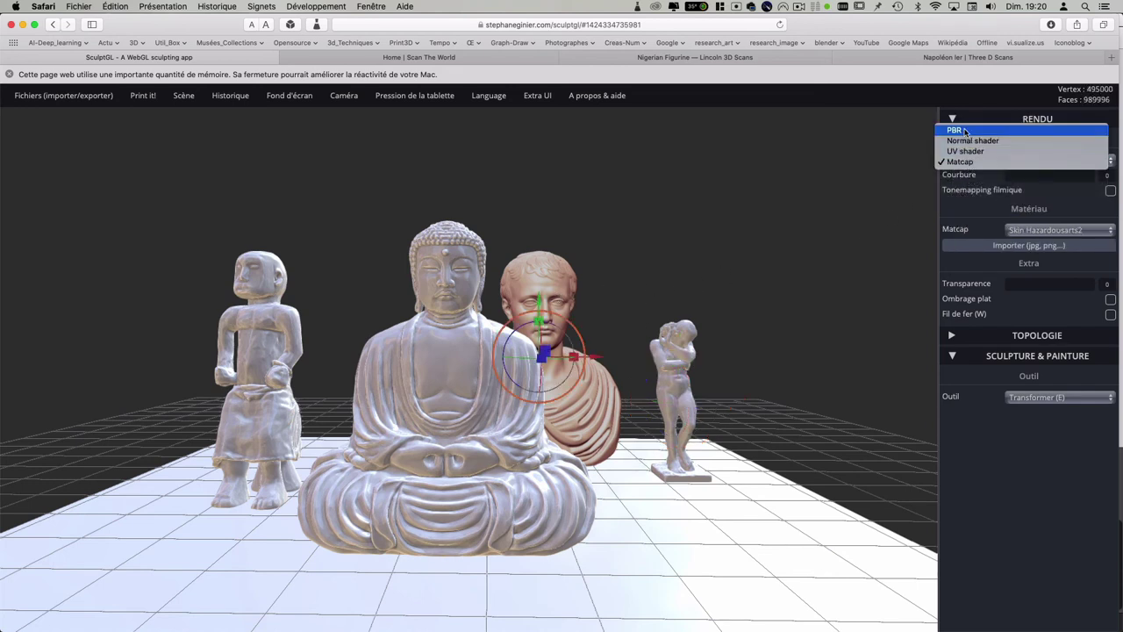
pyautogui.click(965, 131)
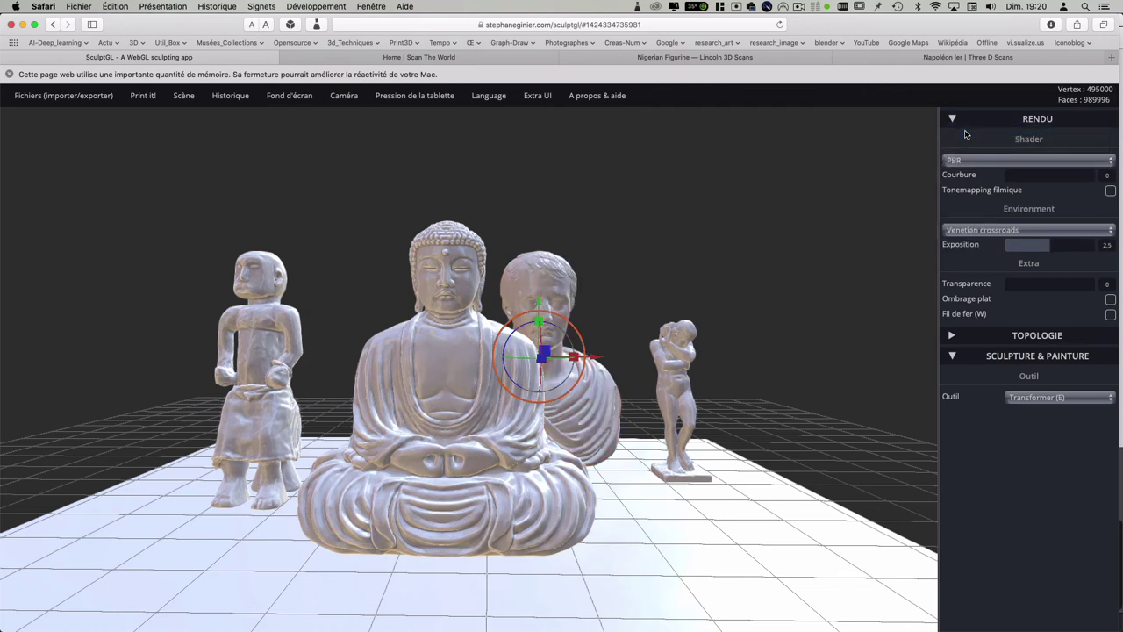
pyautogui.click(1034, 174)
pyautogui.click(1111, 191)
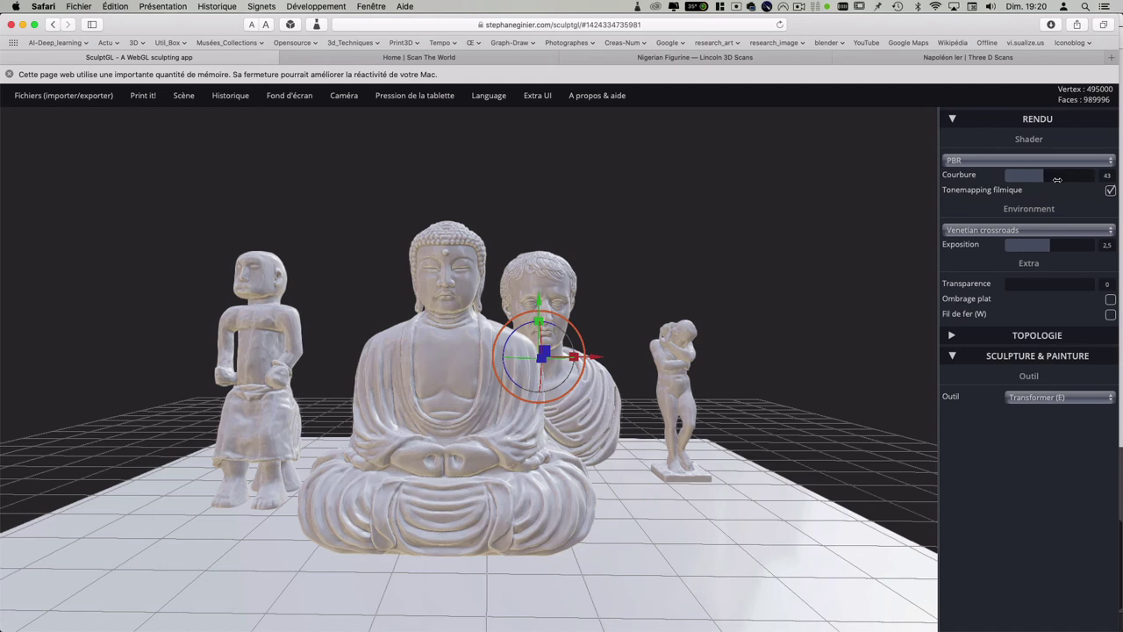
# Step: Raise the Buddha's curvature to 40, then select the left figurine and the floor plane
pyautogui.moveTo(1057, 179); pyautogui.dragTo(1054, 179)
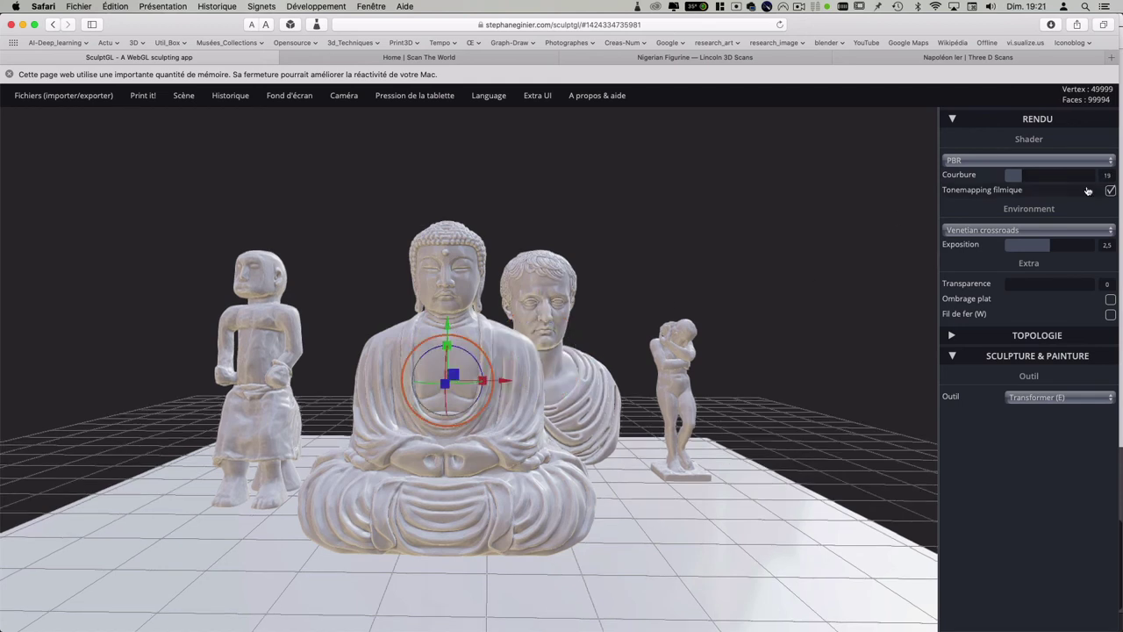
pyautogui.moveTo(1026, 176); pyautogui.dragTo(1042, 175)
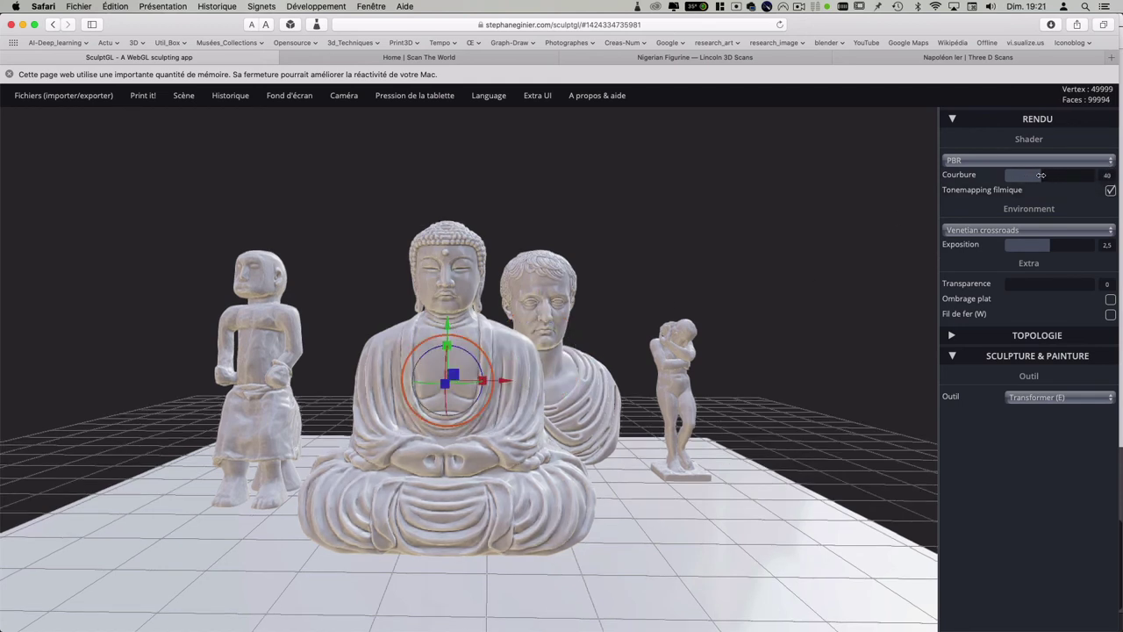
pyautogui.click(264, 323)
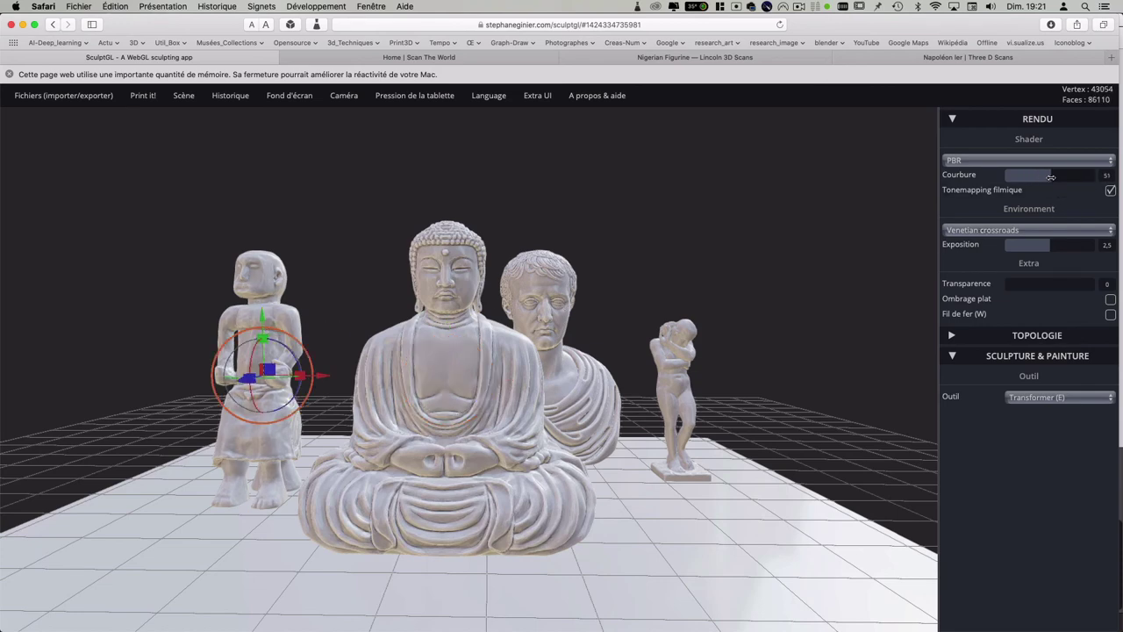
pyautogui.scroll(-5, 469, 396)
pyautogui.scroll(-5, 491, 447)
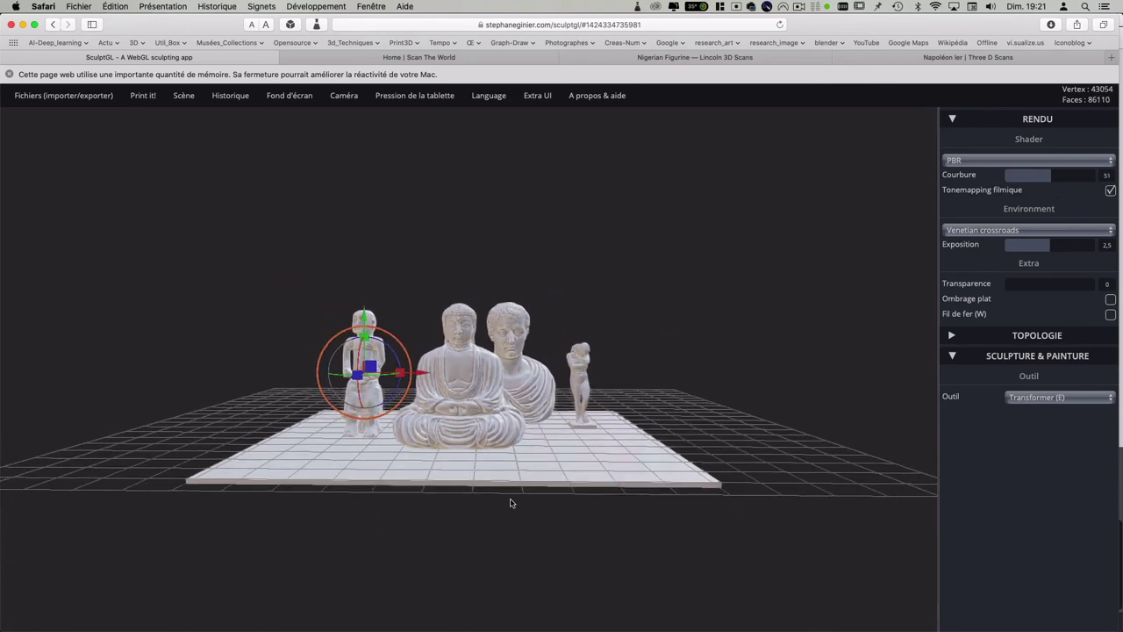
pyautogui.click(507, 471)
# Step: Shorten the floor plane front to back and add a cube to the scene
pyautogui.moveTo(599, 524)
pyautogui.mouseDown()
pyautogui.moveTo(538, 369)
pyautogui.moveTo(520, 352)
pyautogui.mouseUp()
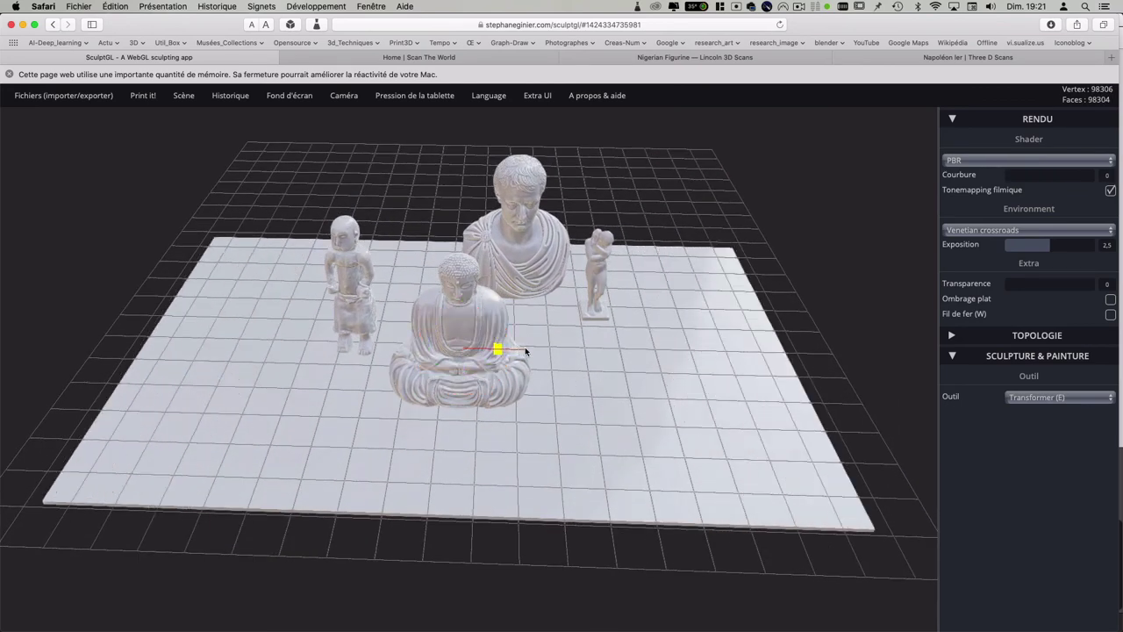
pyautogui.moveTo(460, 386); pyautogui.dragTo(467, 340)
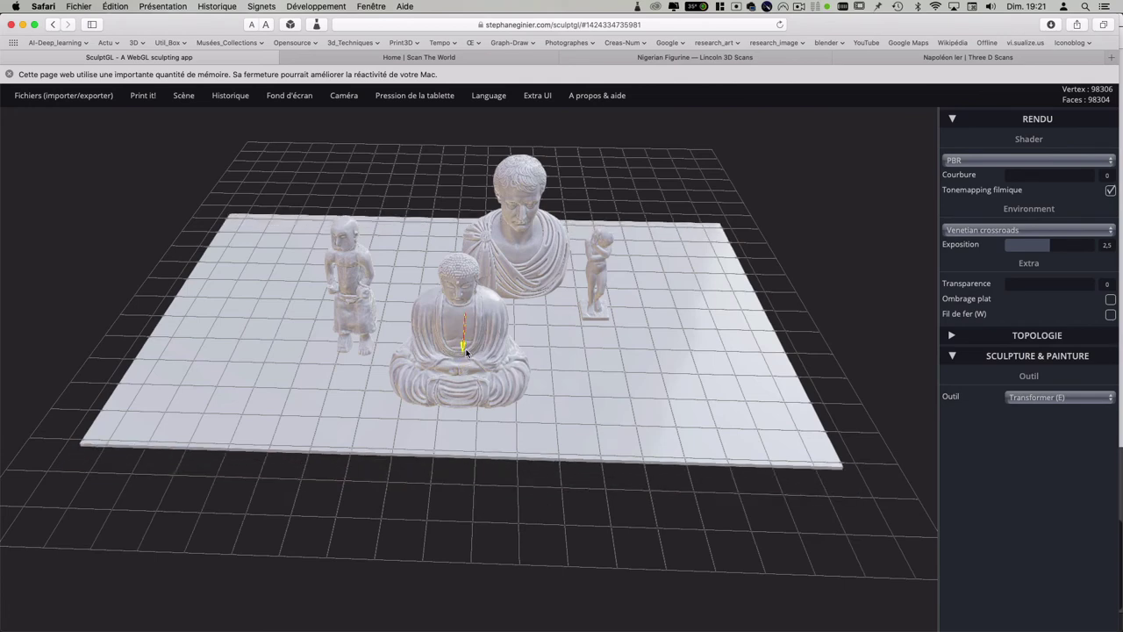
pyautogui.moveTo(545, 418); pyautogui.dragTo(419, 373)
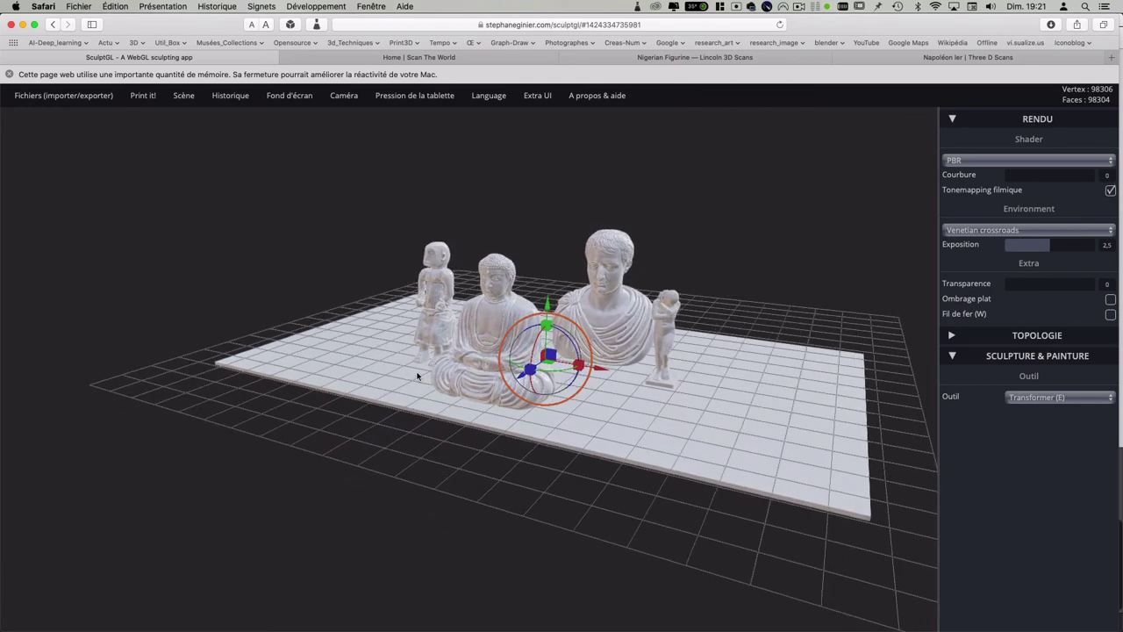
pyautogui.click(183, 95)
pyautogui.click(187, 149)
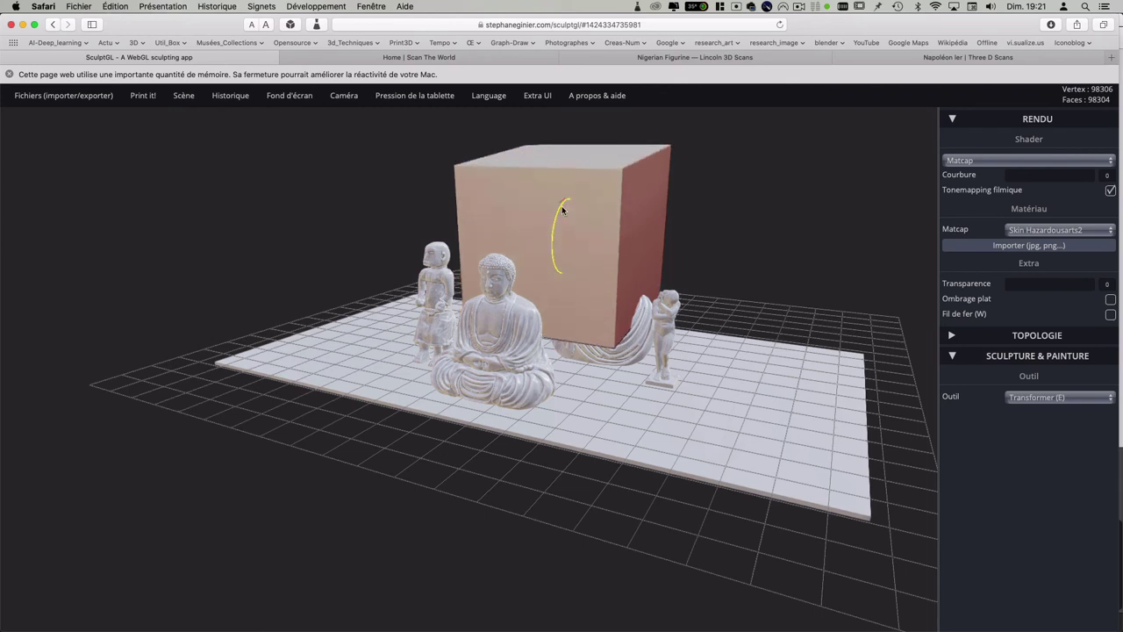
# Step: Flatten the cube into a slab, lower it onto the floor and slide it right
pyautogui.press('ctrl')
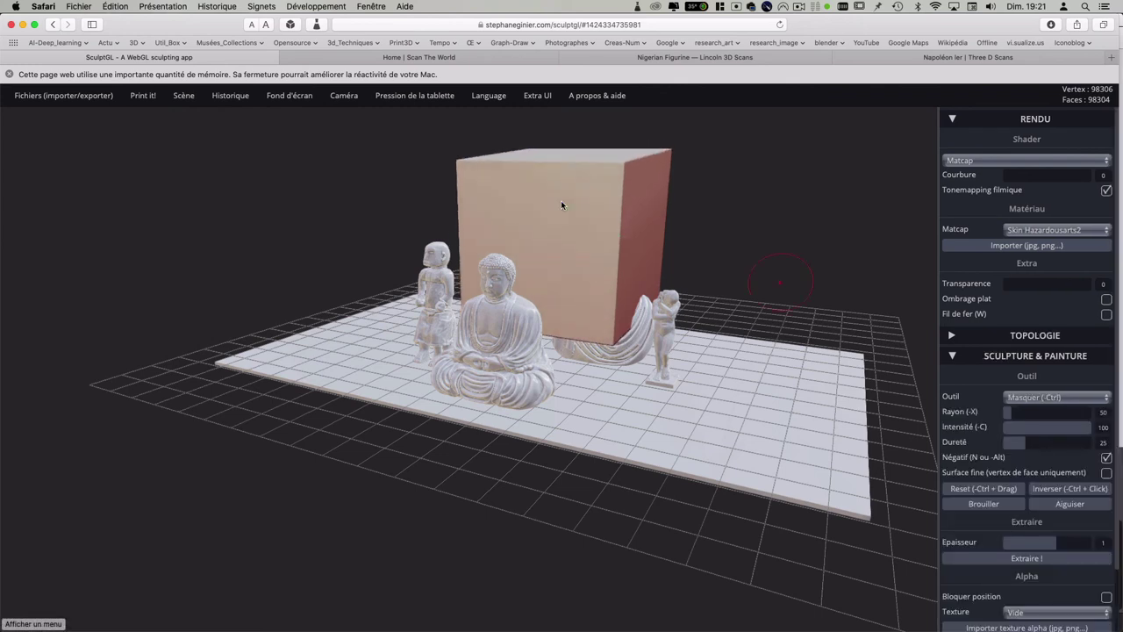
pyautogui.moveTo(566, 195)
pyautogui.mouseDown()
pyautogui.moveTo(568, 243)
pyautogui.moveTo(564, 230)
pyautogui.mouseUp()
pyautogui.moveTo(578, 174); pyautogui.dragTo(579, 174)
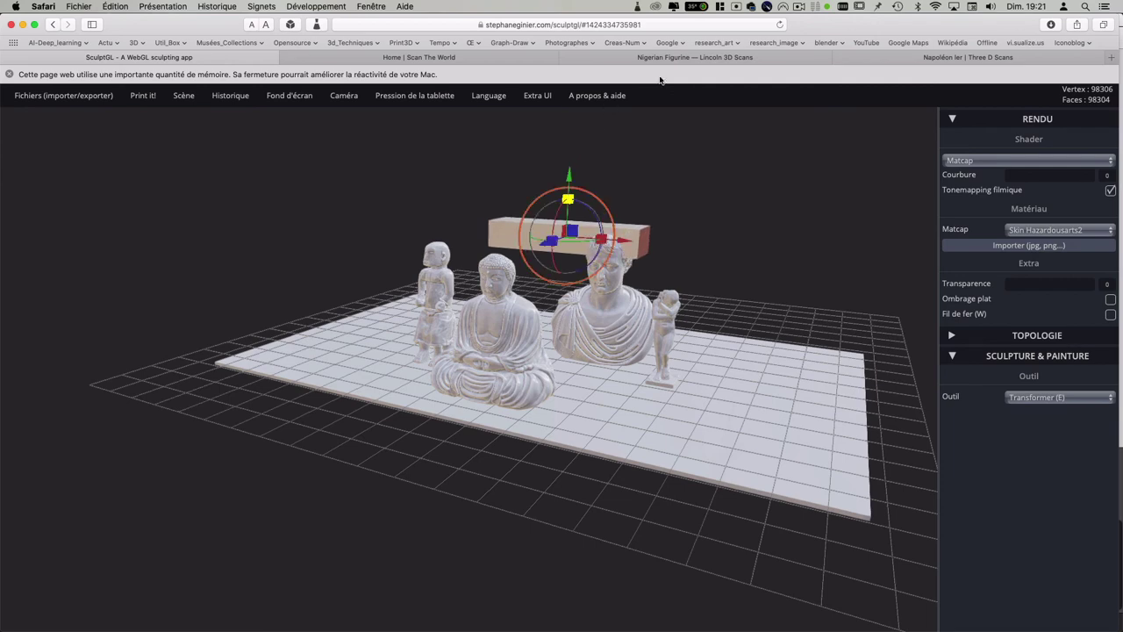
pyautogui.moveTo(789, 175)
pyautogui.mouseDown()
pyautogui.moveTo(702, 189)
pyautogui.moveTo(434, 375)
pyautogui.moveTo(446, 369)
pyautogui.mouseUp()
pyautogui.click(434, 375)
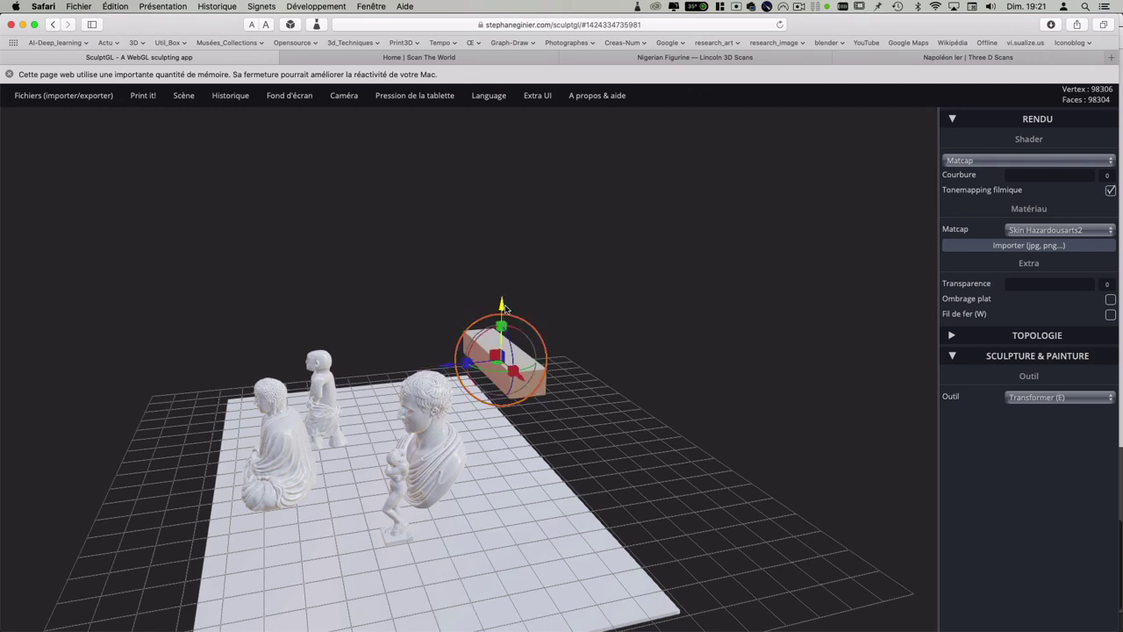
pyautogui.moveTo(503, 327); pyautogui.dragTo(478, 454)
pyautogui.click(466, 462)
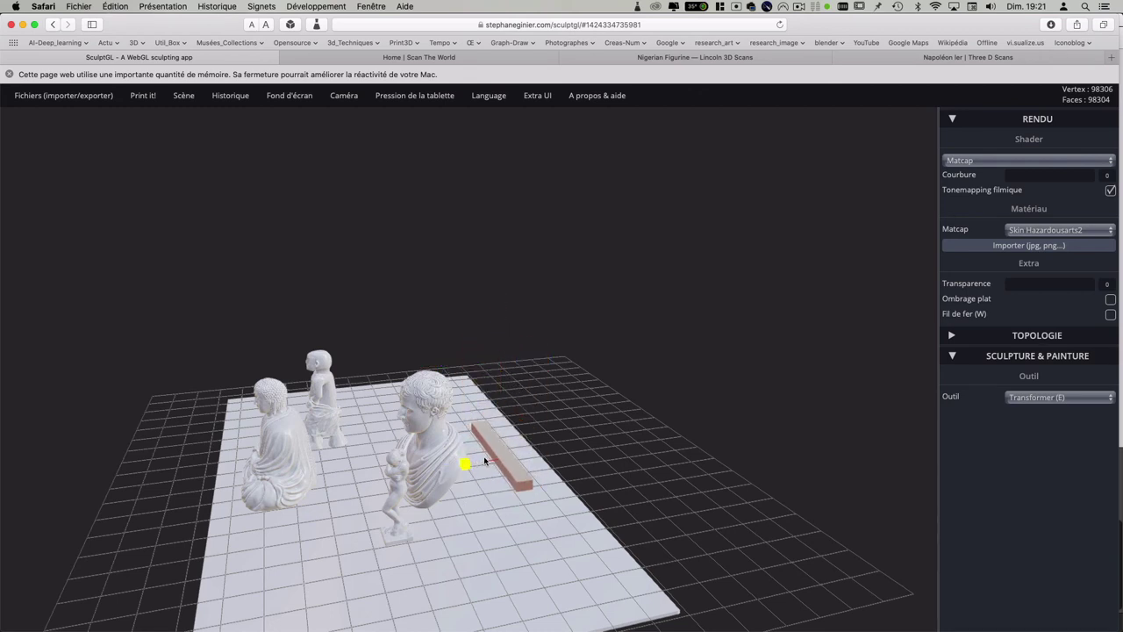
pyautogui.click(487, 460)
pyautogui.moveTo(447, 466); pyautogui.dragTo(477, 465)
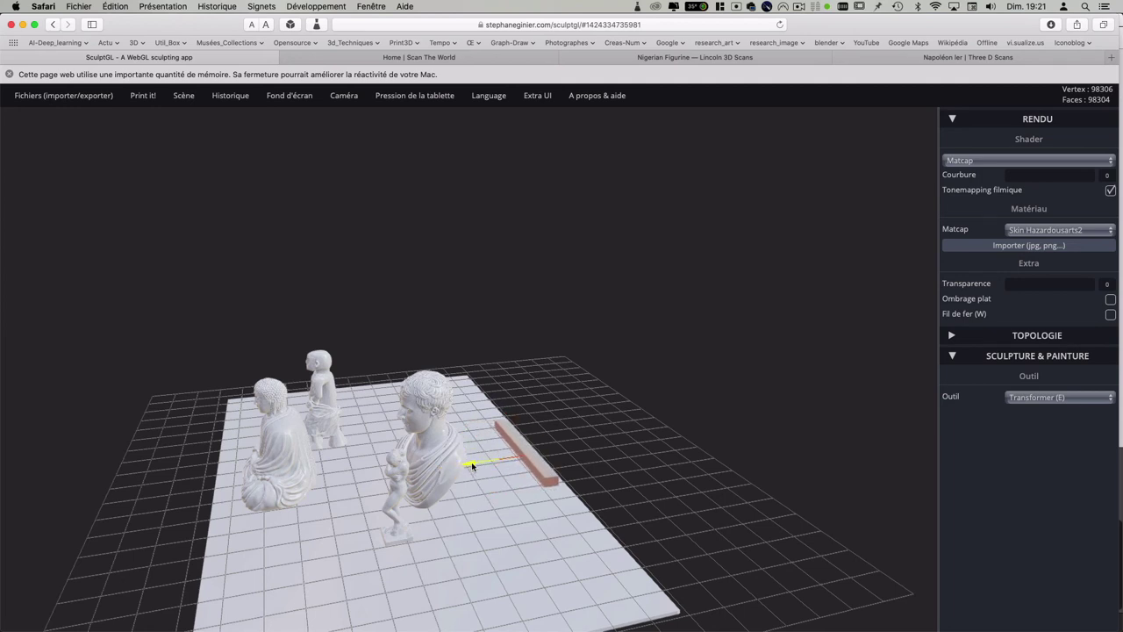
# Step: Stretch the slab into a long beam and raise it into a tall wall
pyautogui.click(531, 463)
pyautogui.moveTo(544, 471); pyautogui.dragTo(576, 522)
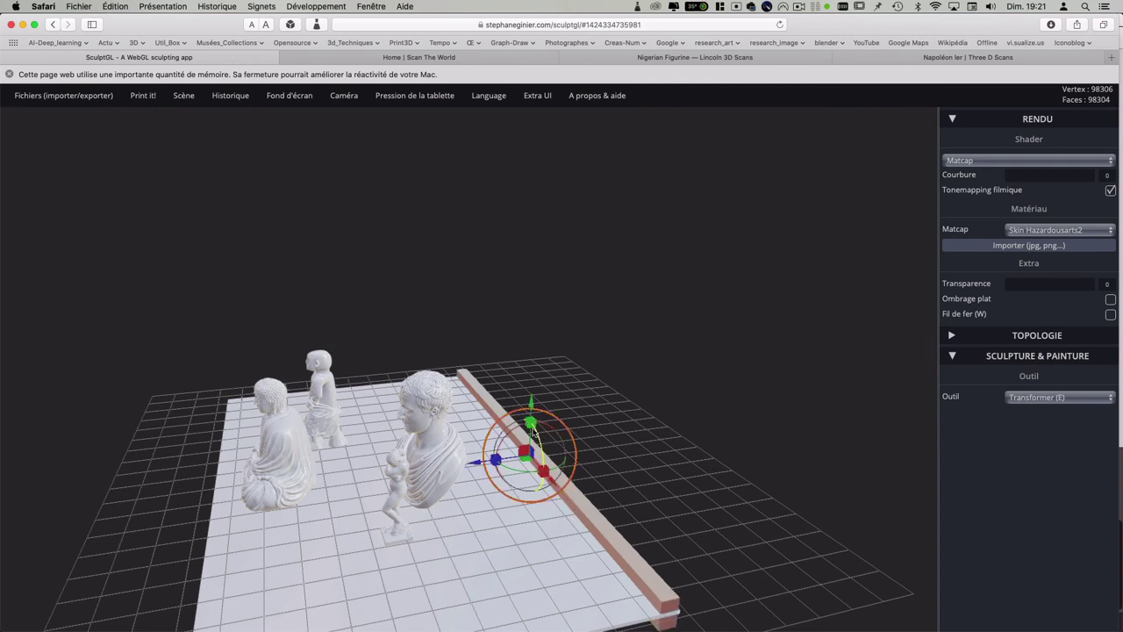
pyautogui.moveTo(531, 425)
pyautogui.mouseDown()
pyautogui.moveTo(660, 344)
pyautogui.moveTo(650, 190)
pyautogui.mouseUp()
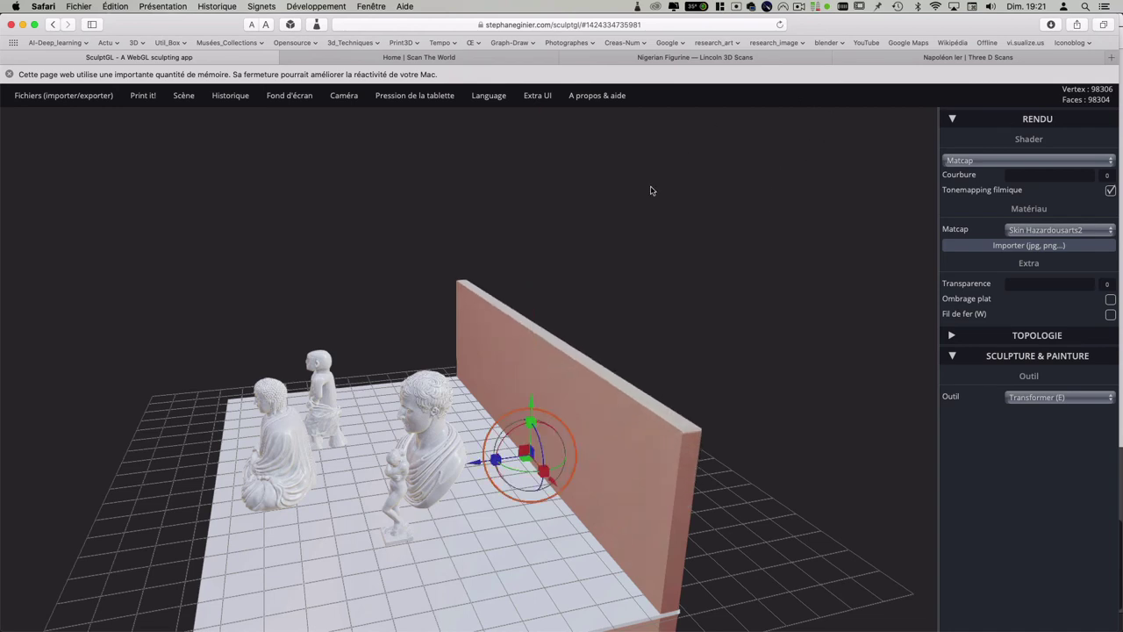
pyautogui.moveTo(531, 424); pyautogui.dragTo(536, 274)
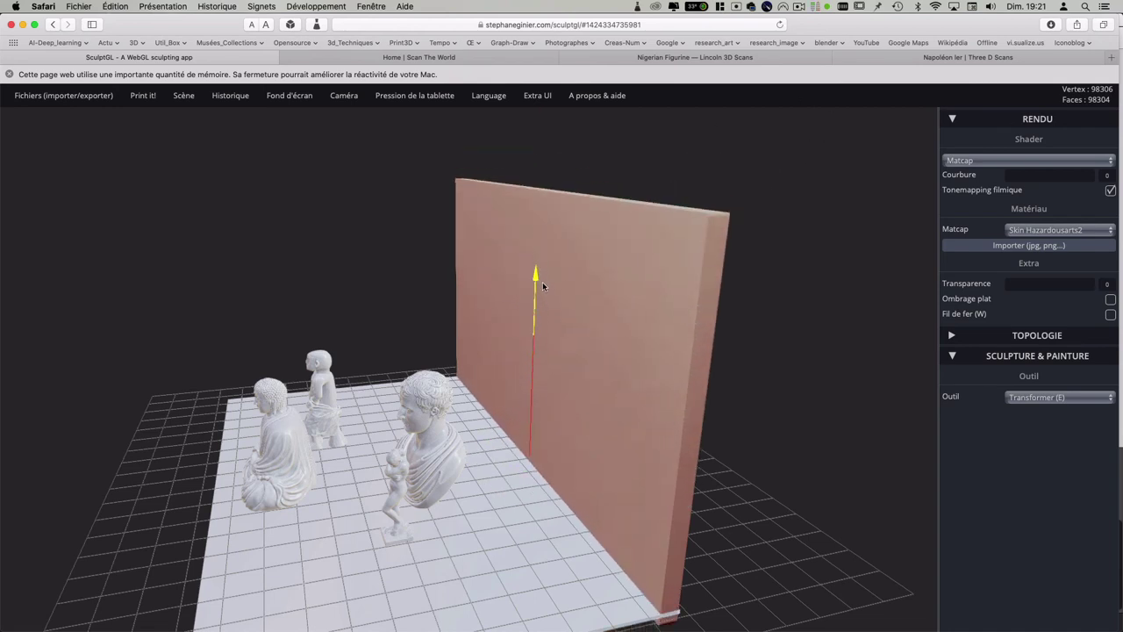
pyautogui.moveTo(543, 286); pyautogui.dragTo(596, 314)
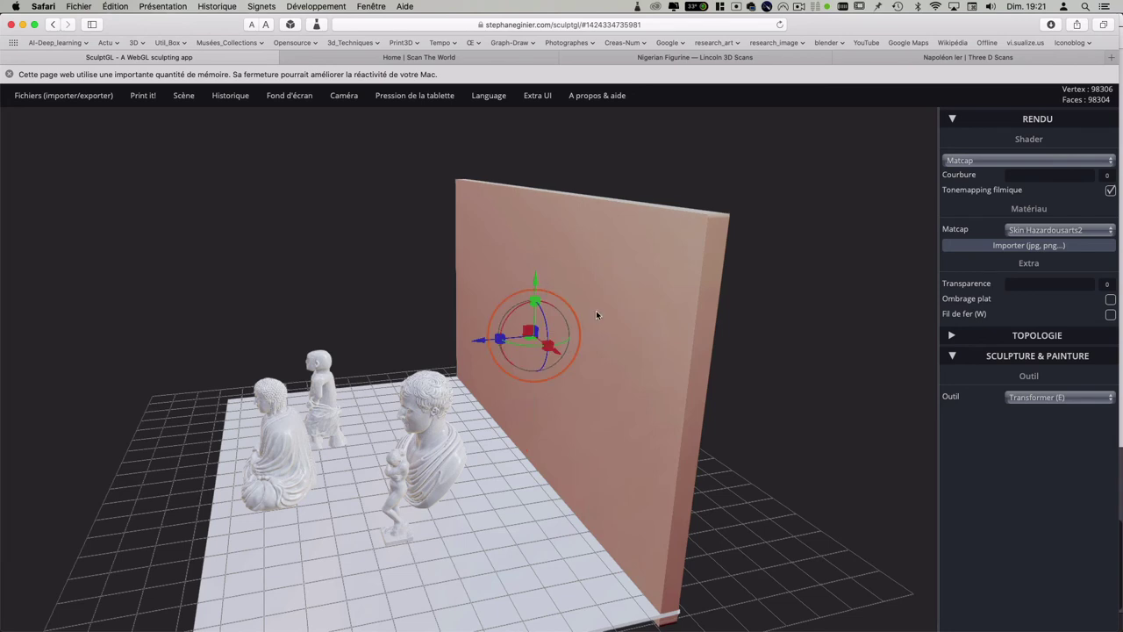
# Step: Render with PBR shading under Venetian crossroads lighting and pick the standard Brosse tool
pyautogui.click(983, 163)
pyautogui.click(965, 126)
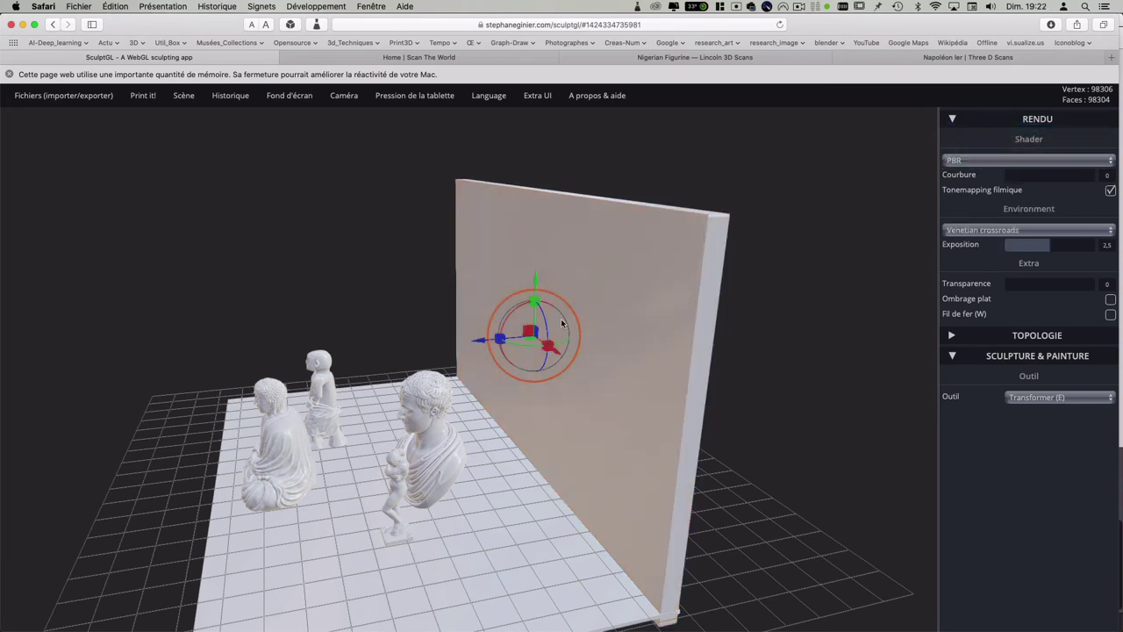
pyautogui.click(974, 229)
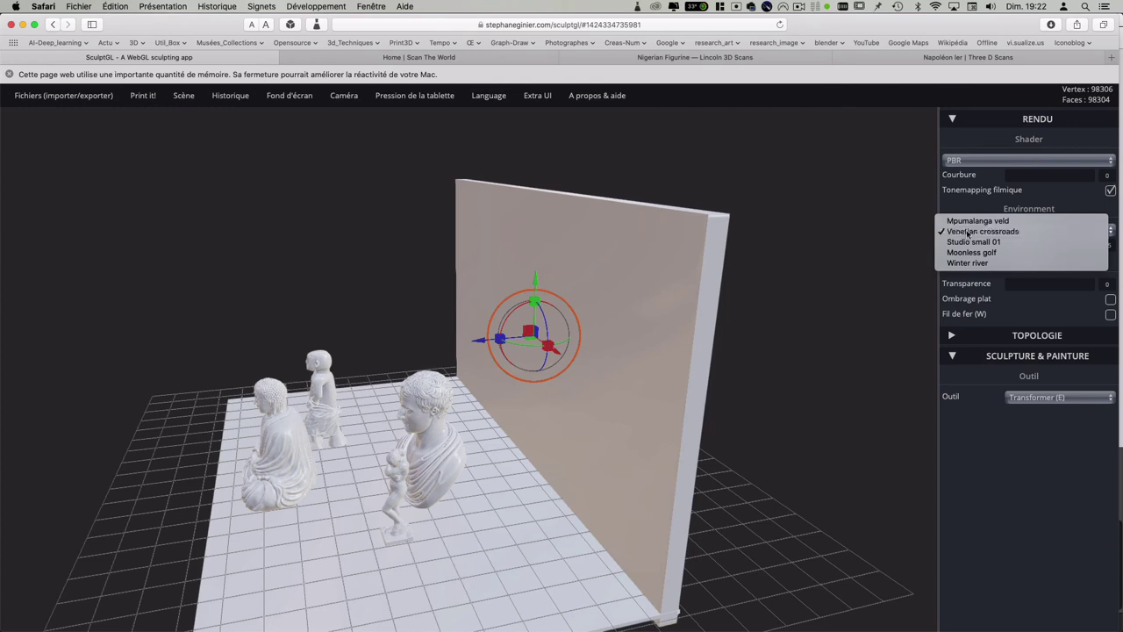
pyautogui.click(983, 231)
pyautogui.click(1027, 397)
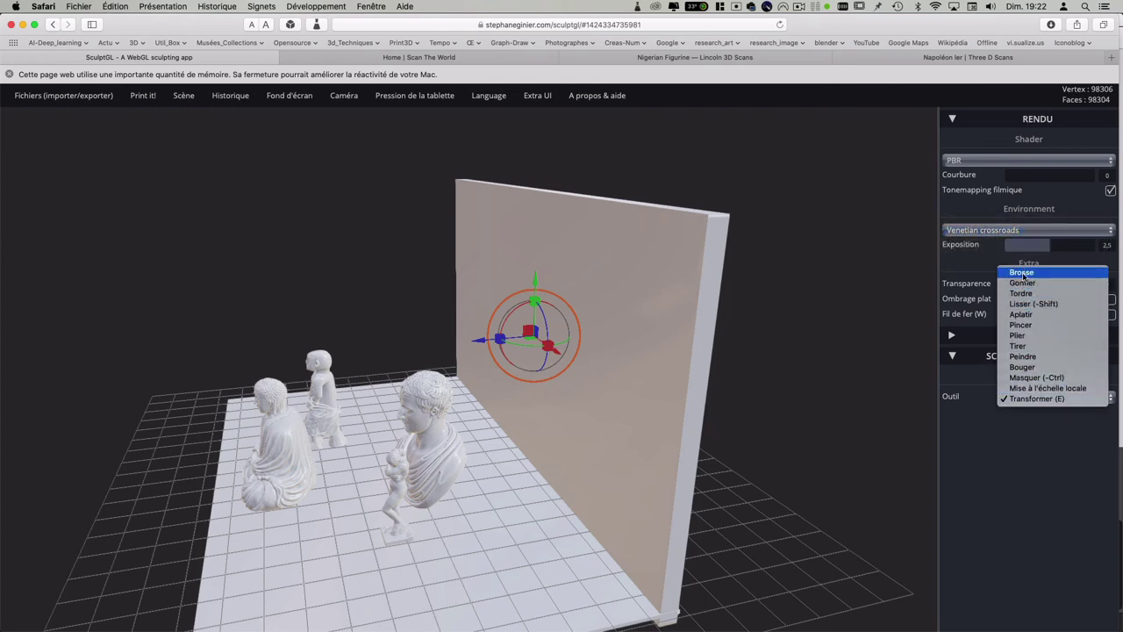
pyautogui.press('Return')
# Step: Orbit and zoom to face the wall and statues head-on in front view
pyautogui.moveTo(781, 382); pyautogui.dragTo(904, 375)
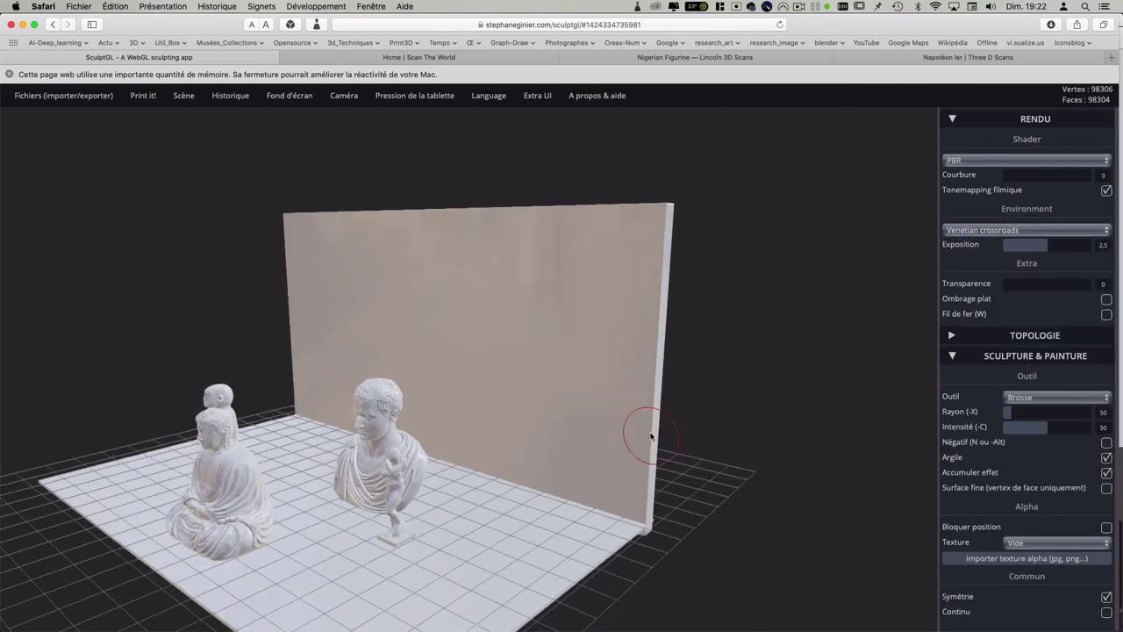
pyautogui.moveTo(647, 418); pyautogui.dragTo(514, 429)
pyautogui.scroll(3, 494, 456)
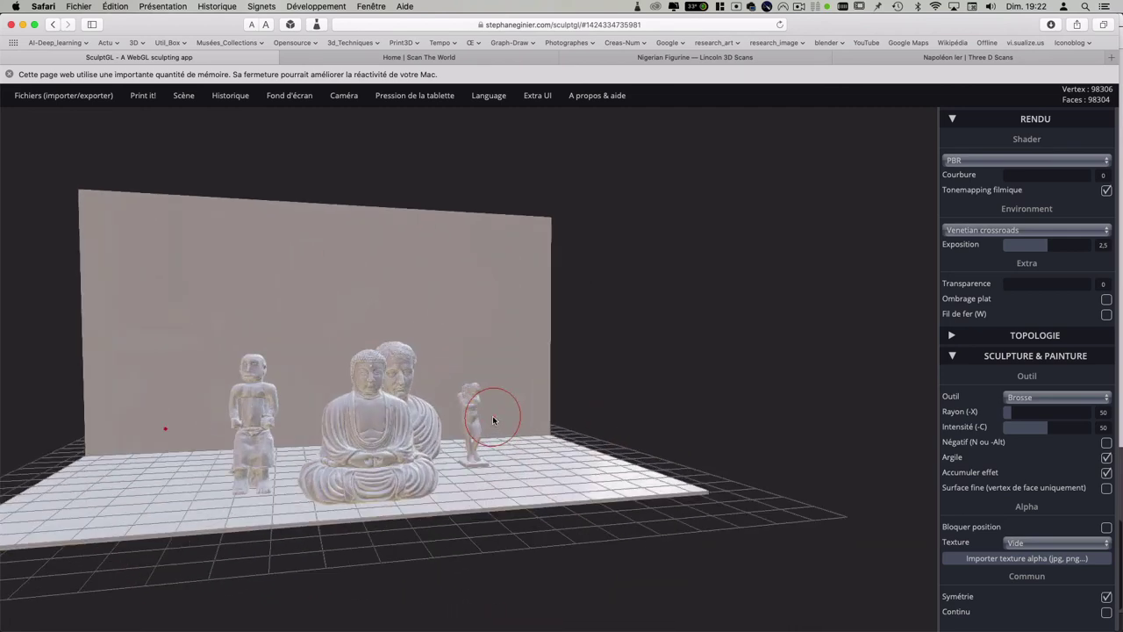
pyautogui.scroll(3, 490, 415)
pyautogui.scroll(-5, 491, 415)
pyautogui.moveTo(668, 403)
pyautogui.mouseDown()
pyautogui.moveTo(707, 397)
pyautogui.moveTo(602, 418)
pyautogui.mouseUp()
pyautogui.scroll(3, 661, 418)
pyautogui.scroll(-3, 661, 418)
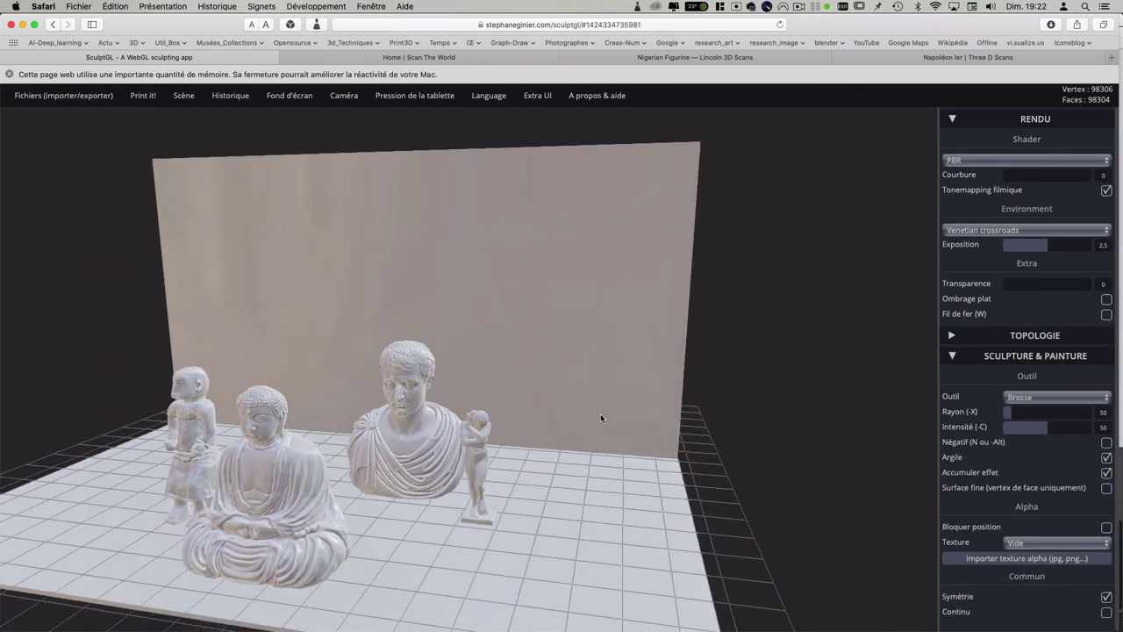
pyautogui.press('shift')
pyautogui.press('f')
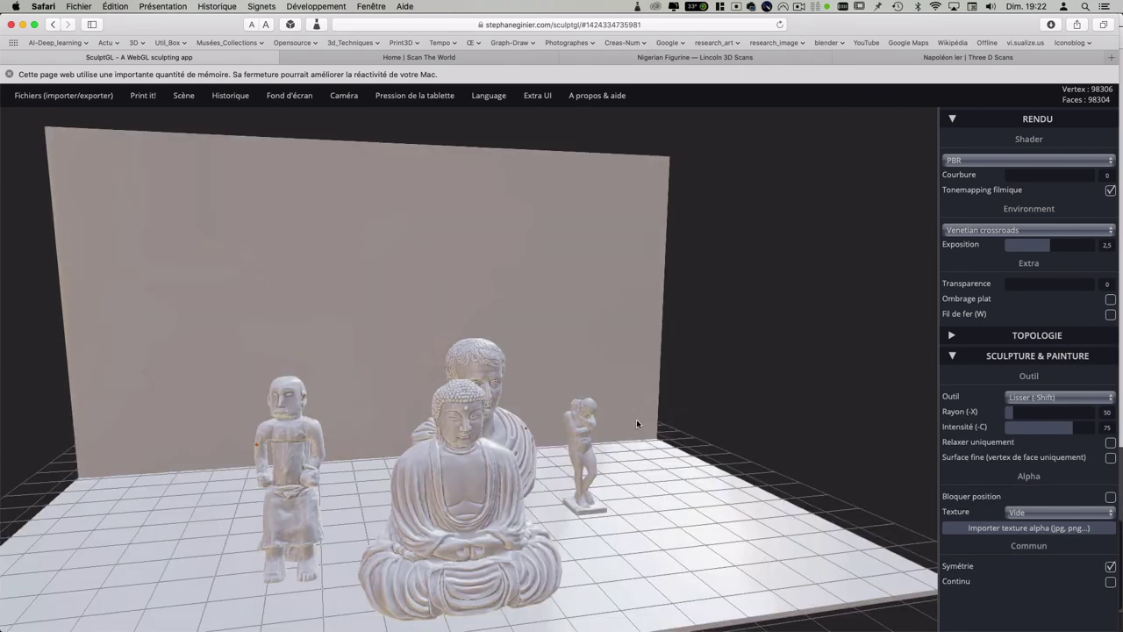
# Step: Select another statue and return to a straight frontal view of the arrangement
pyautogui.scroll(2, 513, 476)
pyautogui.scroll(-2, 513, 477)
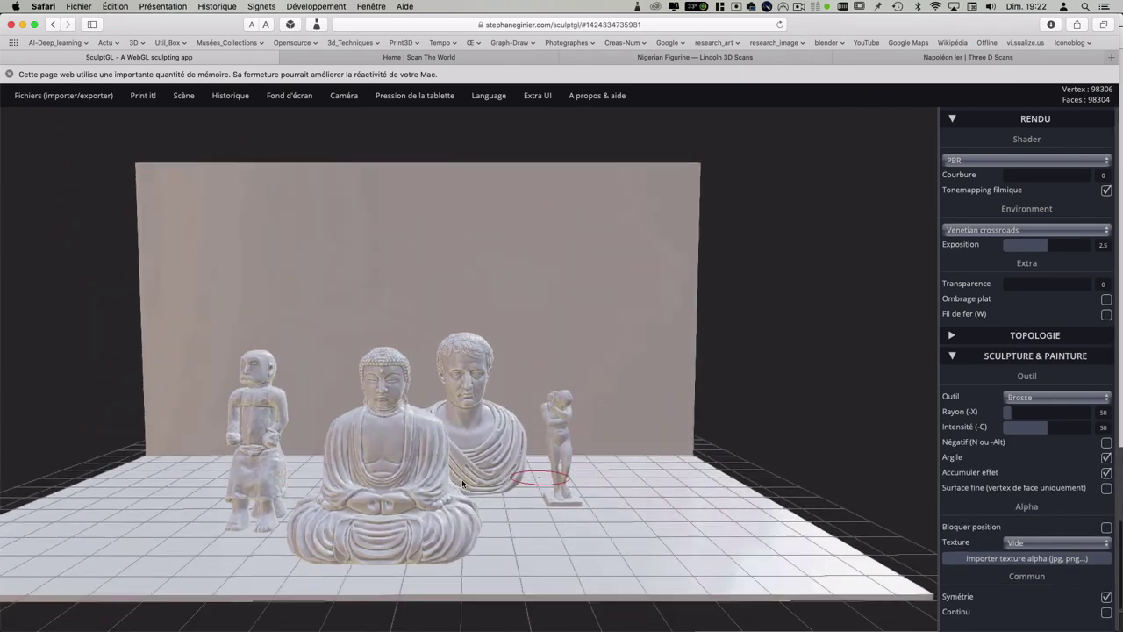
pyautogui.click(462, 479)
pyautogui.moveTo(529, 457); pyautogui.dragTo(544, 450, button='right')
pyautogui.press('shift')
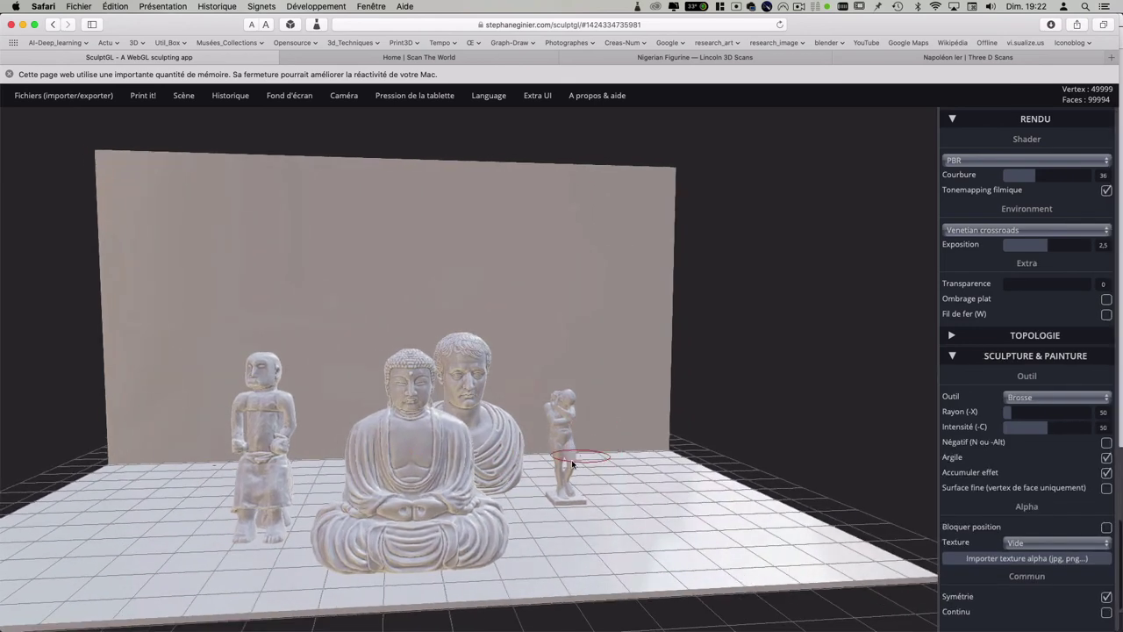
pyautogui.press('f')
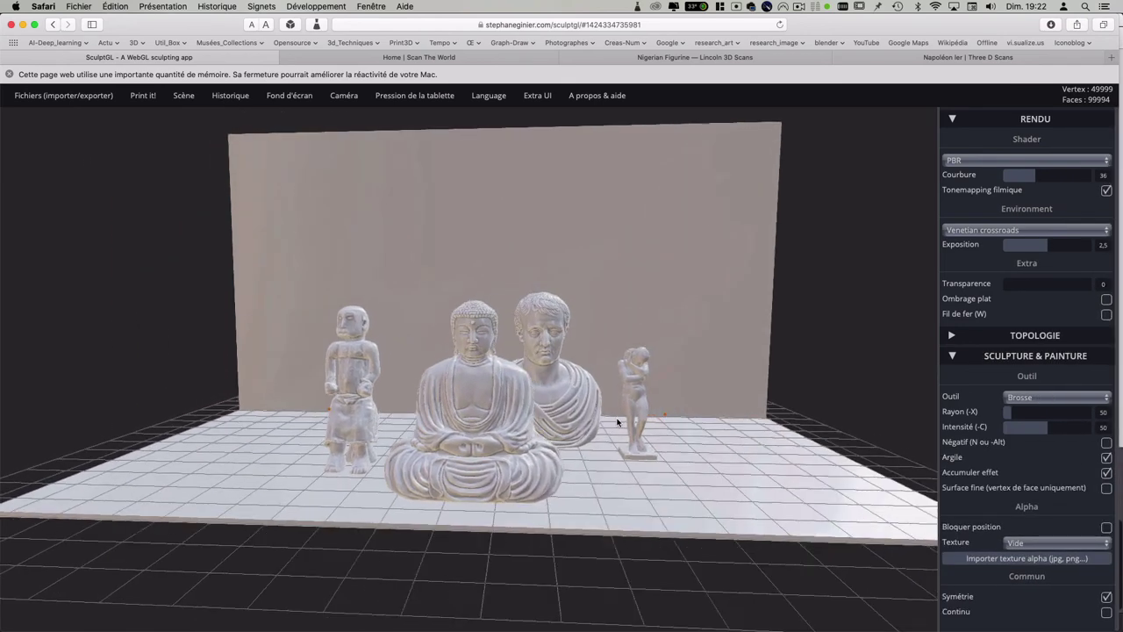
# Step: With the Transform tool, slide the Roman bust right from behind the Buddha
pyautogui.scroll(3, 611, 424)
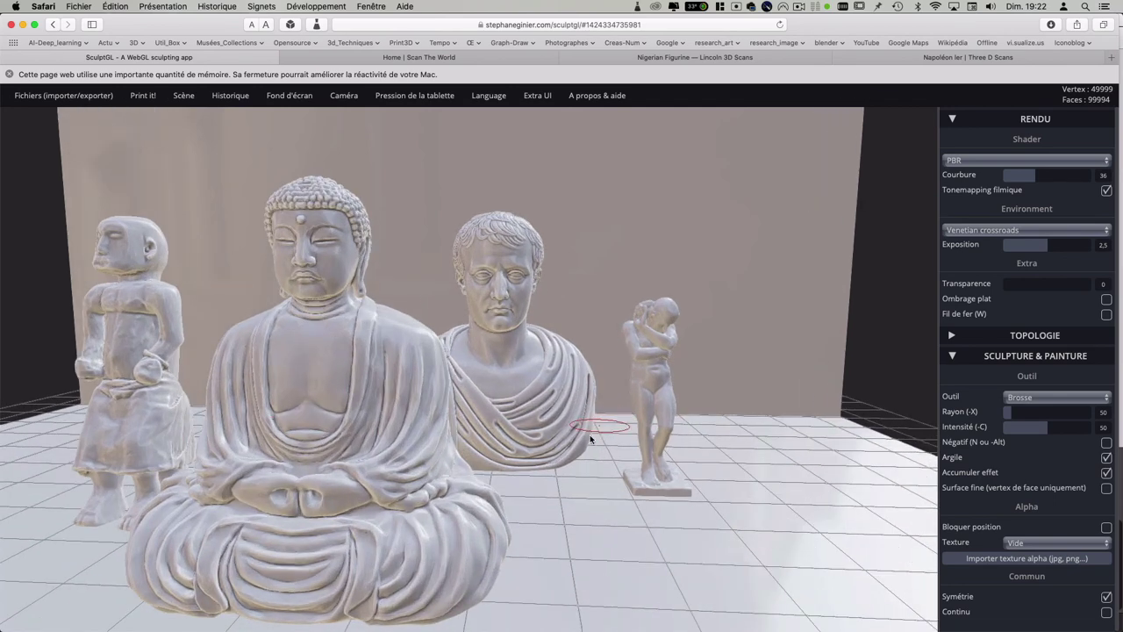
pyautogui.scroll(2, 597, 435)
pyautogui.scroll(2, 609, 439)
pyautogui.scroll(2, 616, 443)
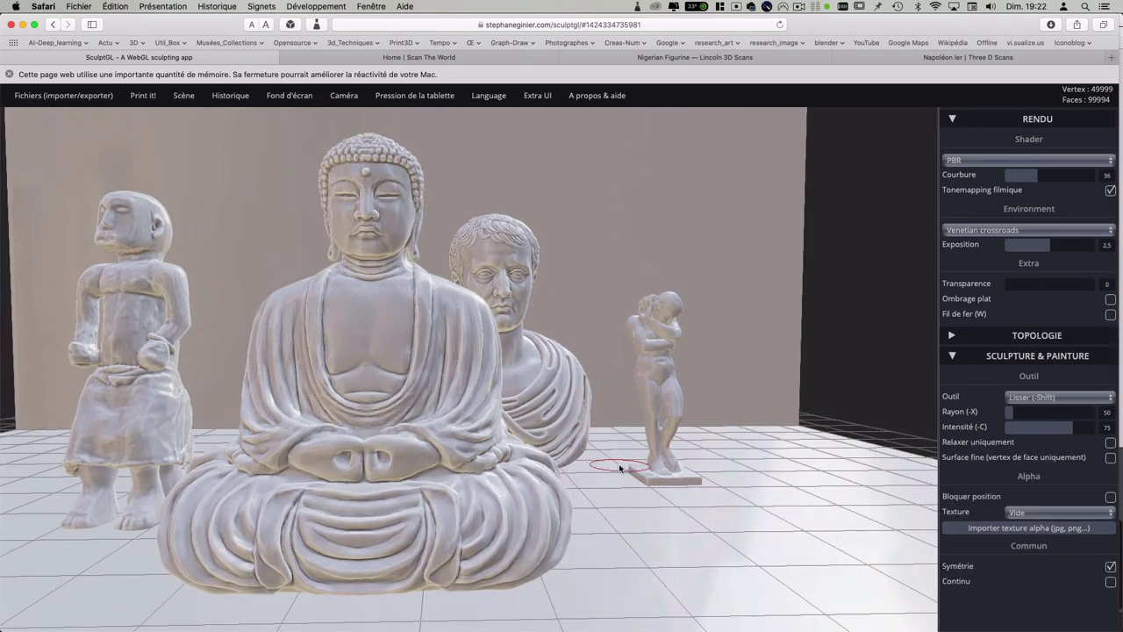
pyautogui.keyDown('shift'); pyautogui.moveTo(618, 464); pyautogui.dragTo(681, 472); pyautogui.keyUp('shift')
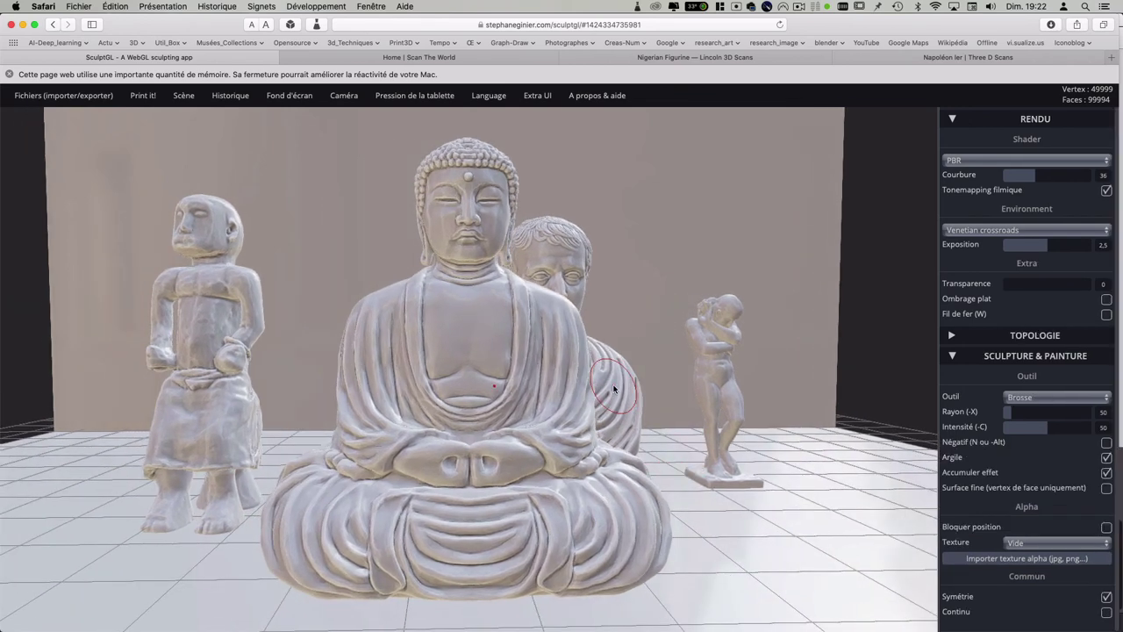
pyautogui.click(710, 399)
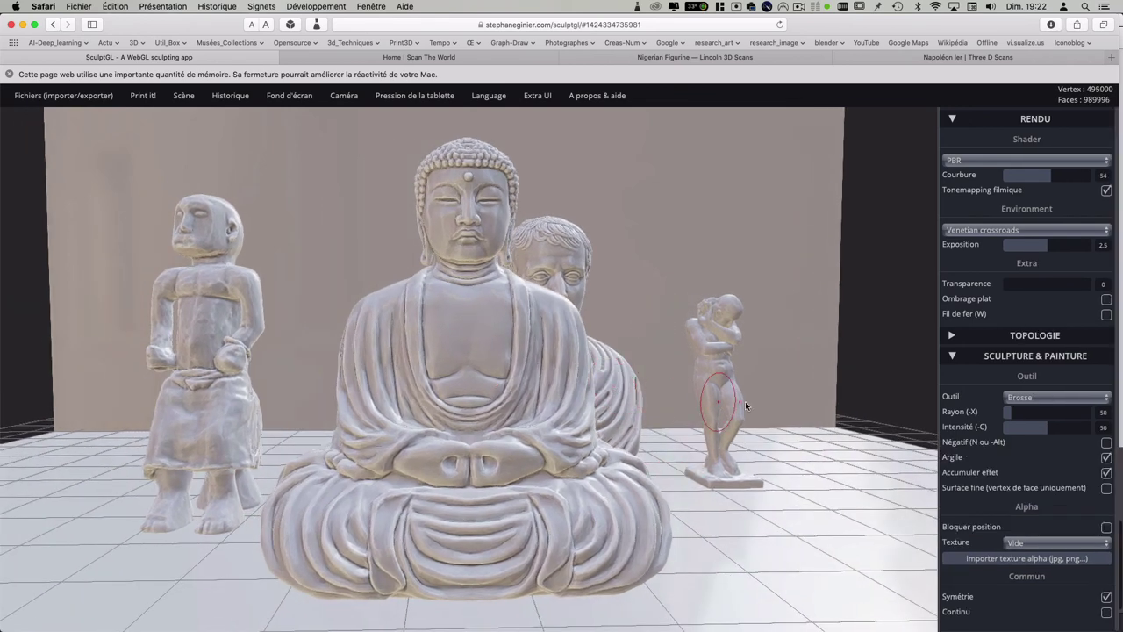
pyautogui.click(1028, 398)
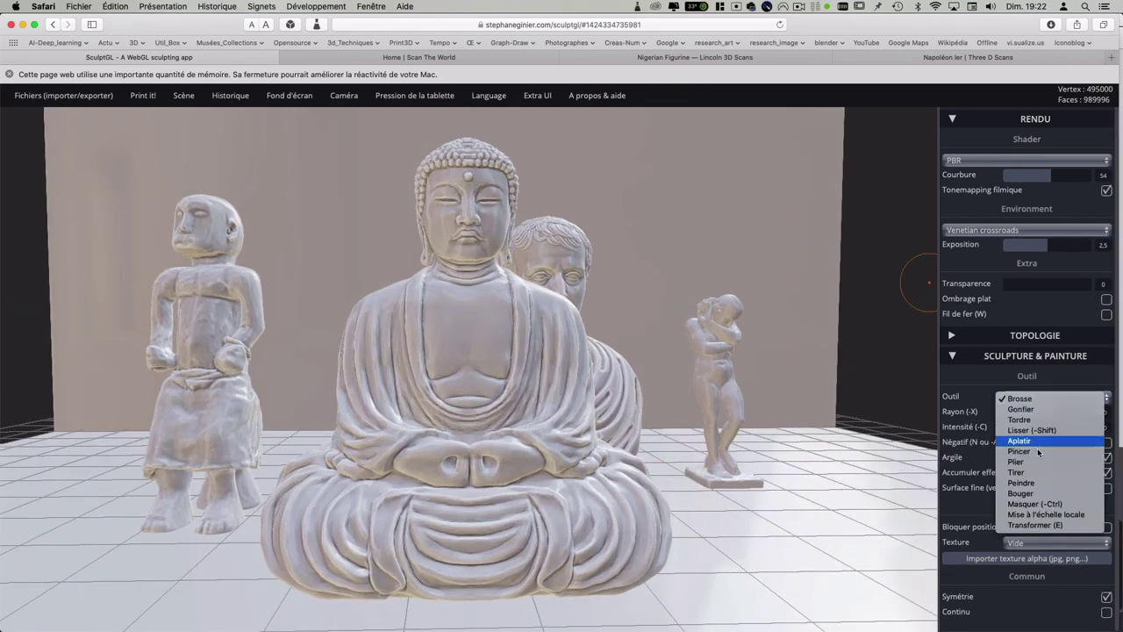
pyautogui.click(1044, 525)
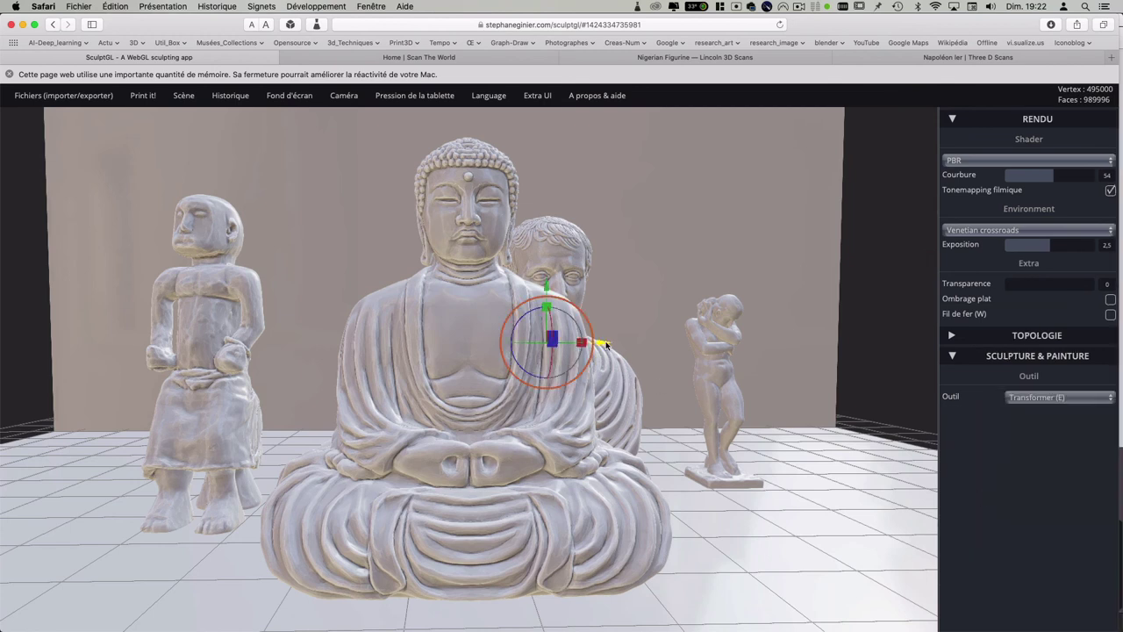
pyautogui.moveTo(605, 342); pyautogui.dragTo(665, 342)
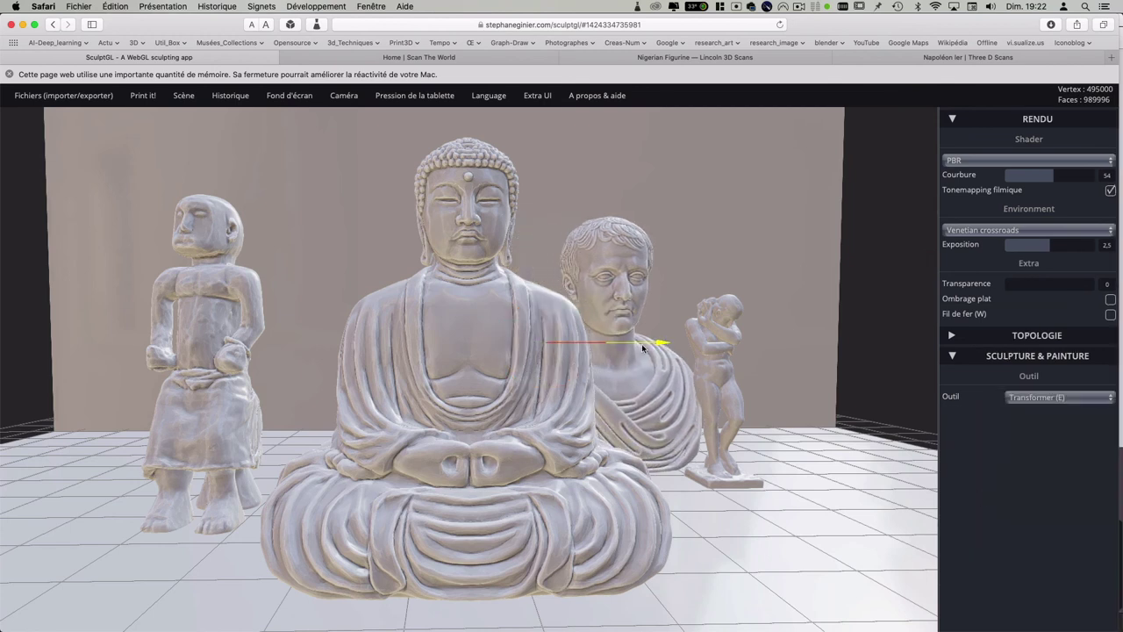
pyautogui.moveTo(632, 345); pyautogui.dragTo(369, 326)
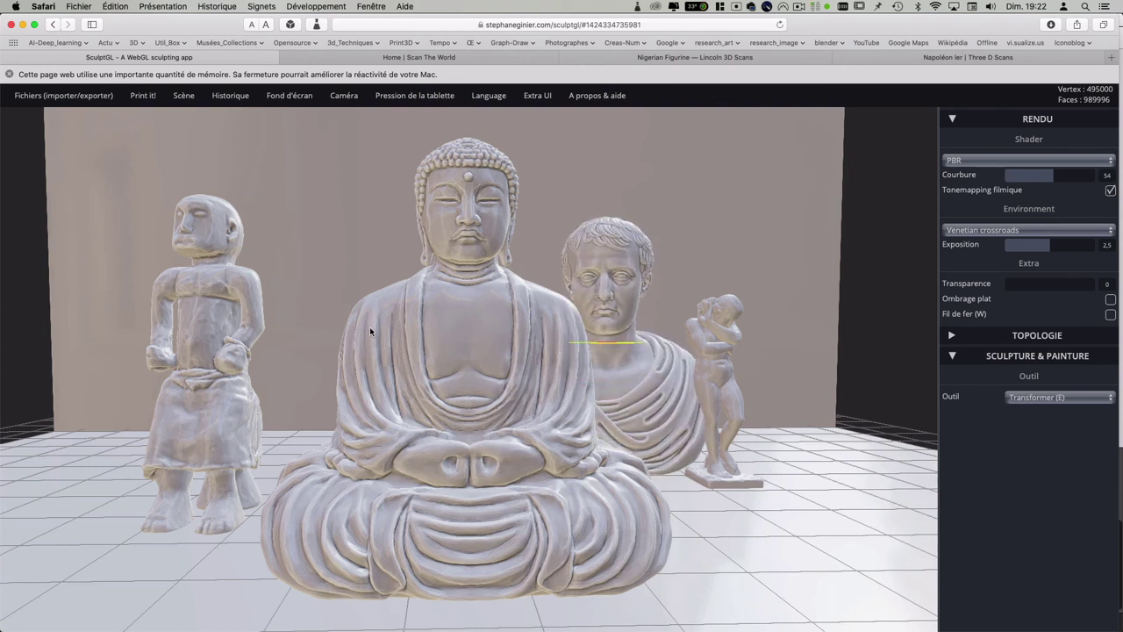
# Step: Rotate the left carved figure and the small right figurine to new orientations
pyautogui.click(188, 304)
pyautogui.moveTo(217, 362); pyautogui.dragTo(528, 382)
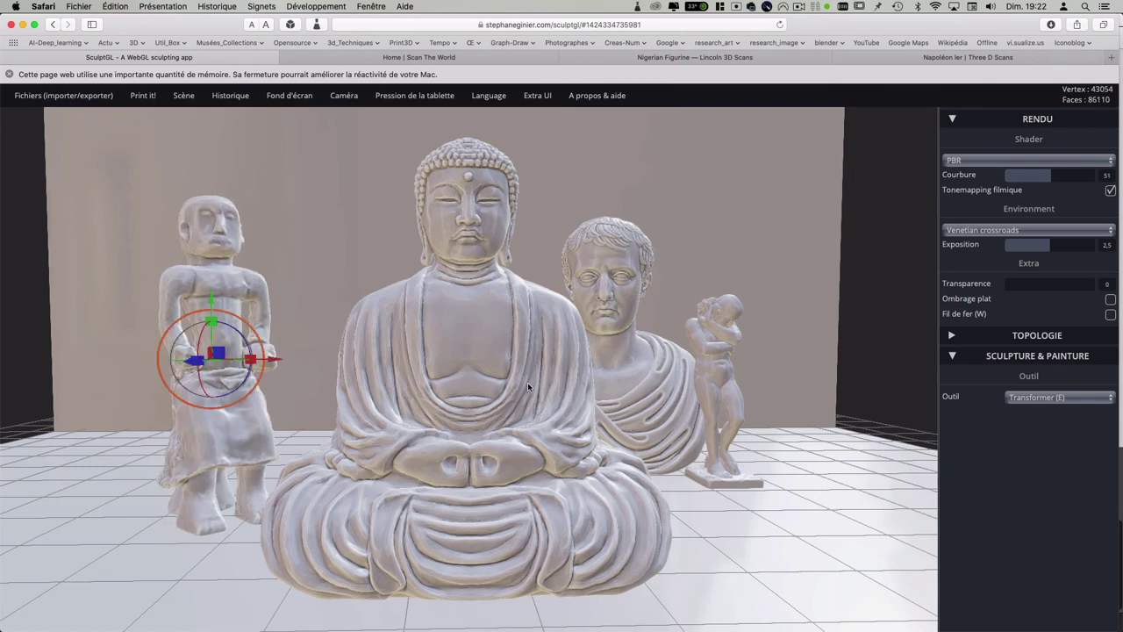
pyautogui.click(739, 378)
pyautogui.moveTo(765, 393)
pyautogui.mouseDown()
pyautogui.moveTo(799, 394)
pyautogui.moveTo(664, 387)
pyautogui.mouseUp()
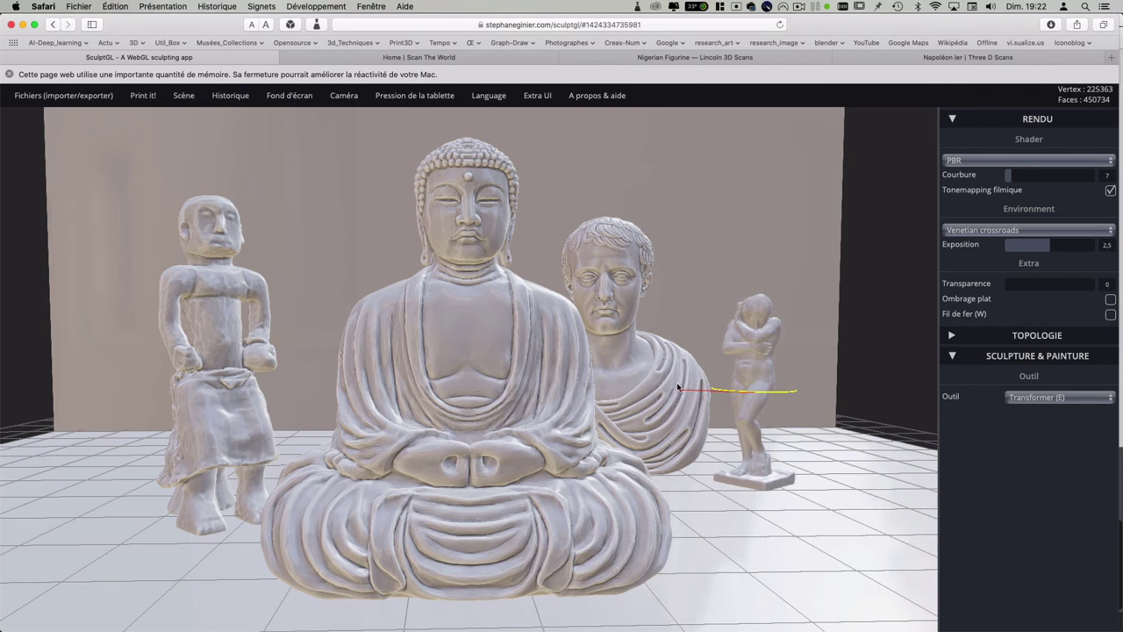
pyautogui.moveTo(672, 387); pyautogui.dragTo(676, 382)
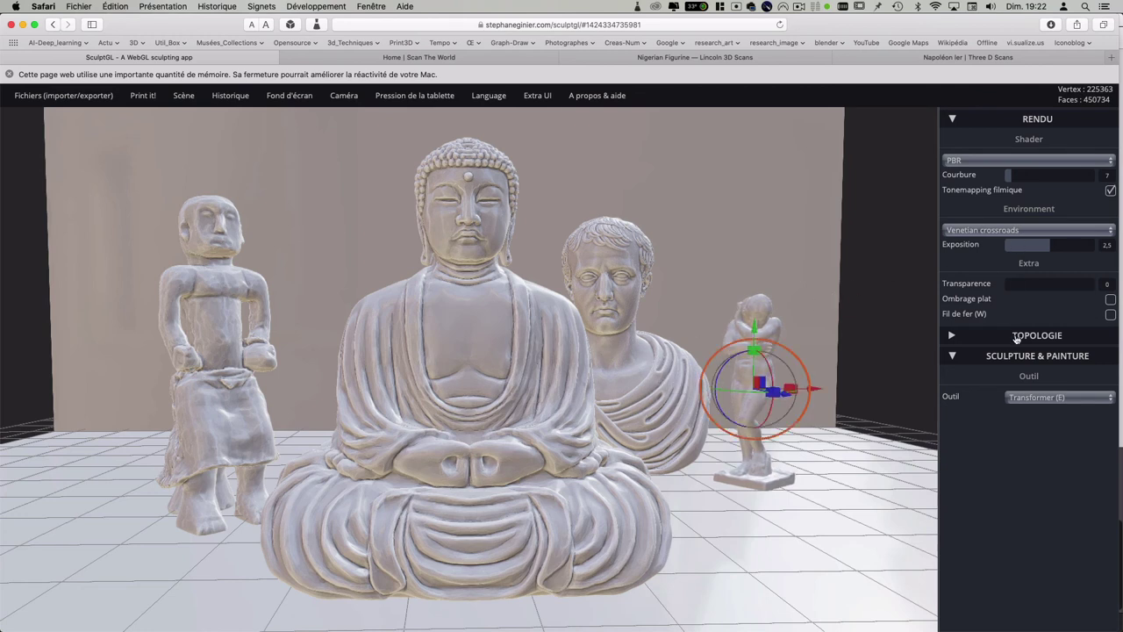
pyautogui.click(1034, 400)
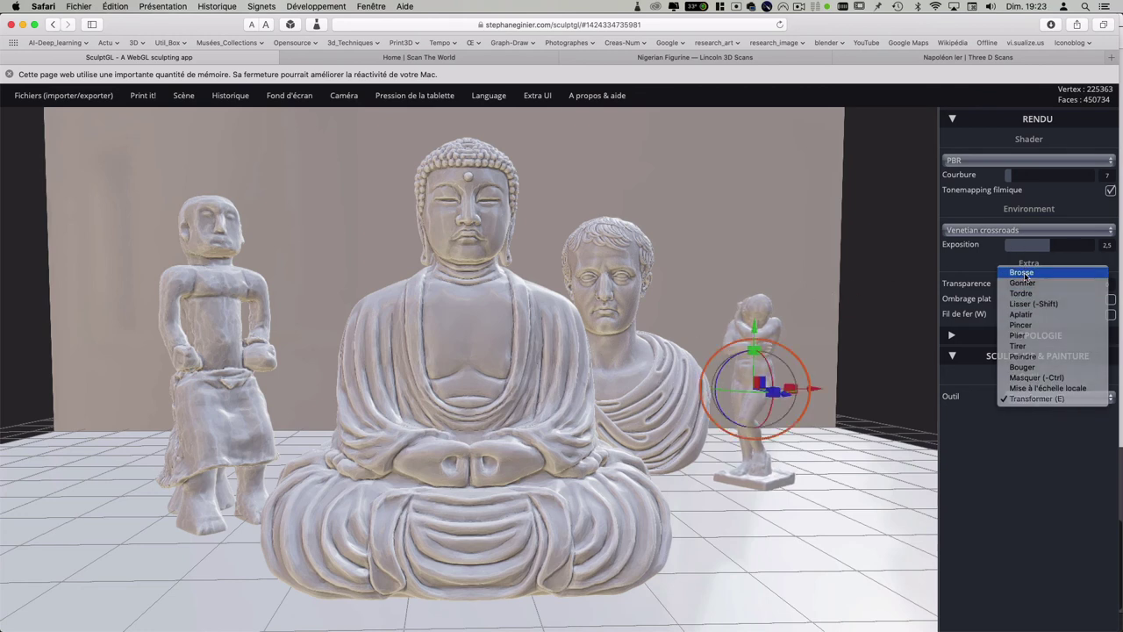
# Step: Switch back to the standard brush and collapse the sculpting and rendering panels
pyautogui.click(1009, 272)
pyautogui.click(956, 354)
pyautogui.click(954, 123)
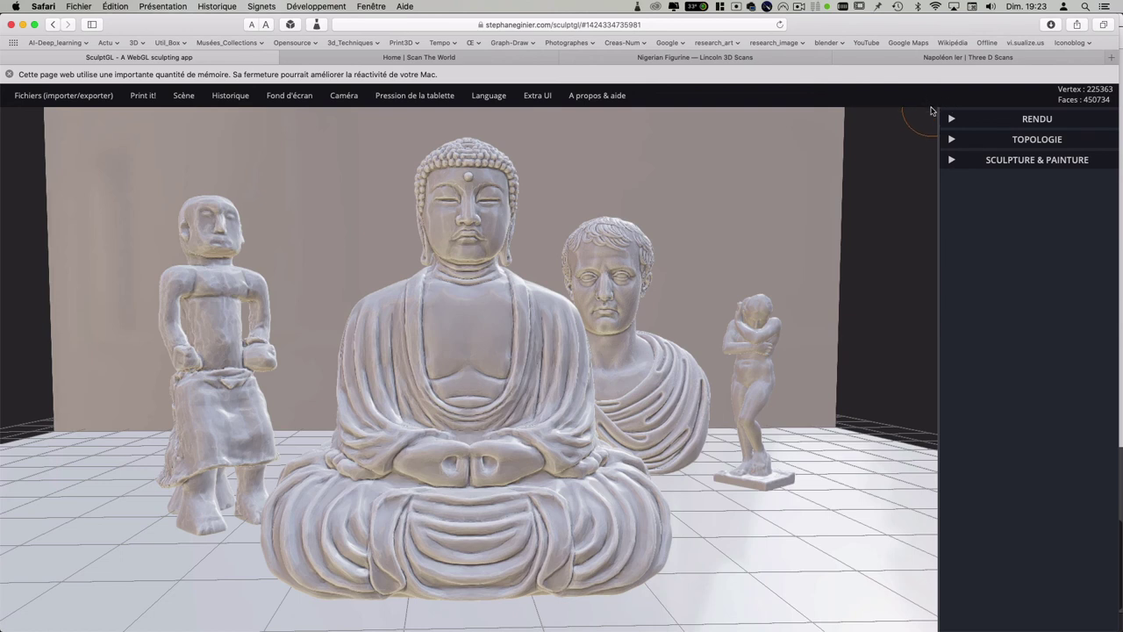
# Step: Hide the floor grid and capture a region screenshot of the statue scene
pyautogui.press('super+shift+4')
pyautogui.moveTo(107, 108)
pyautogui.mouseDown()
pyautogui.moveTo(554, 301)
pyautogui.moveTo(829, 620)
pyautogui.mouseUp()
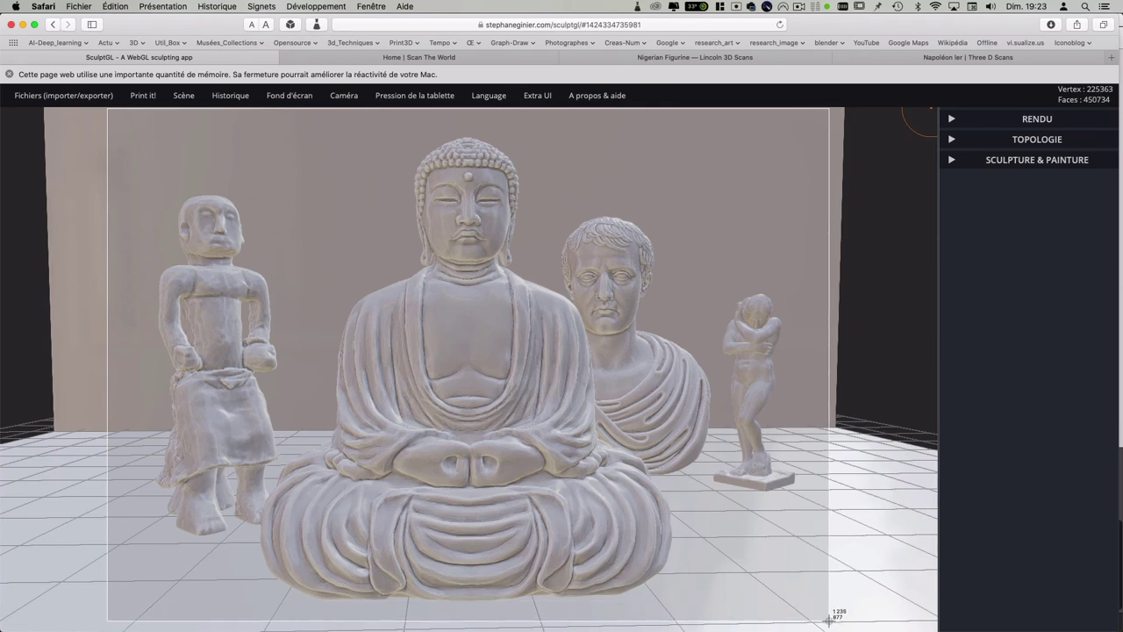
pyautogui.moveTo(829, 620); pyautogui.dragTo(829, 620)
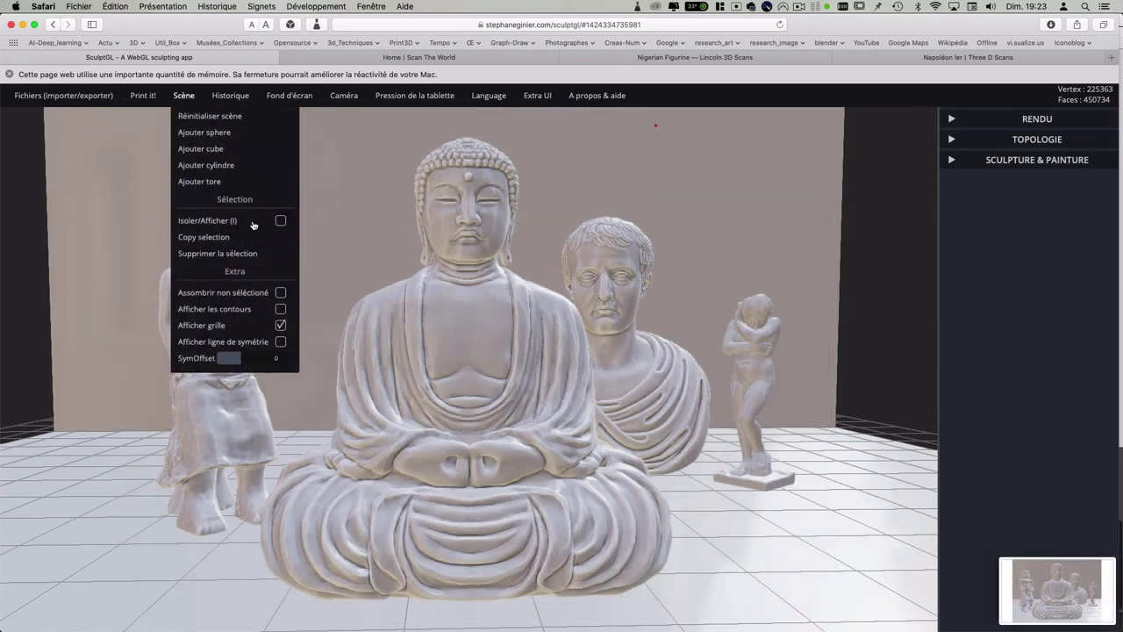
pyautogui.click(282, 324)
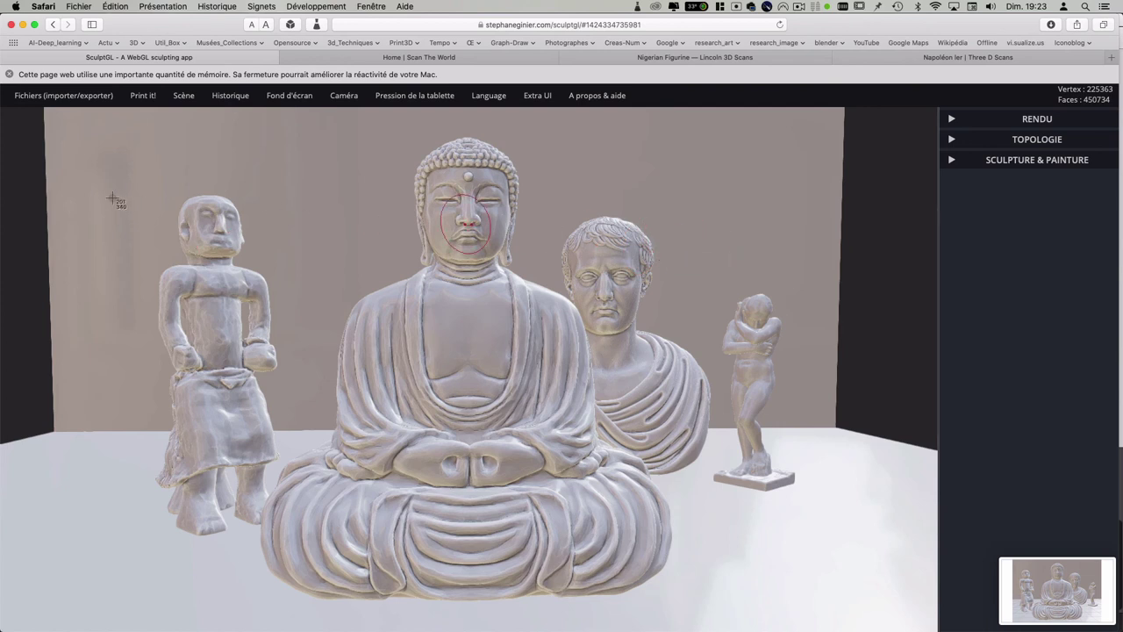
pyautogui.moveTo(99, 108); pyautogui.dragTo(830, 610)
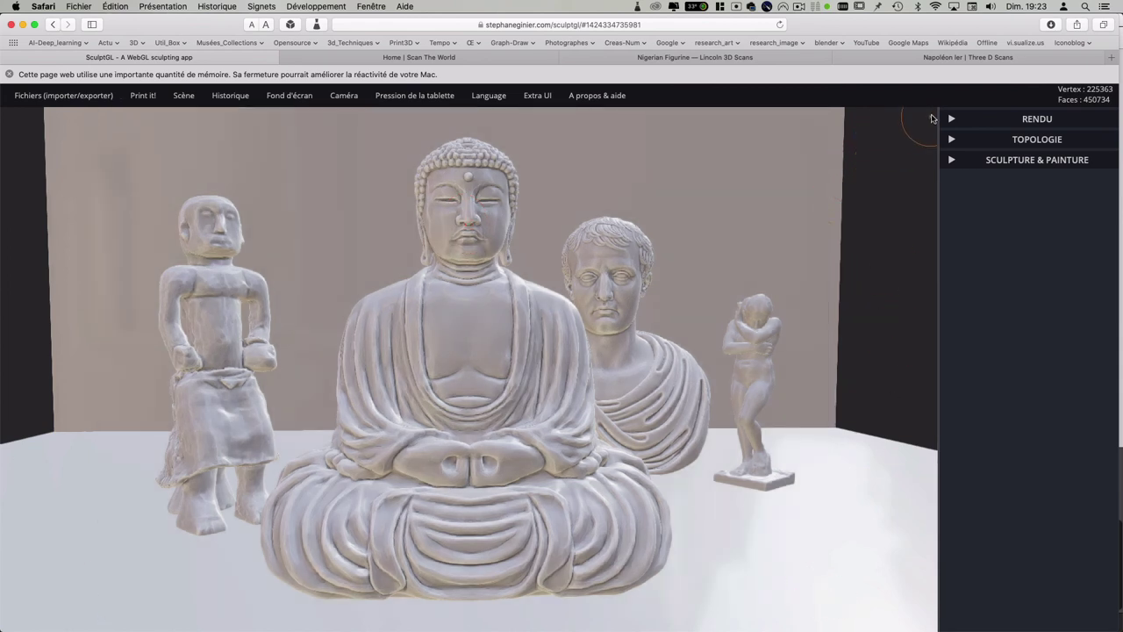
pyautogui.press('super+shift+4')
pyautogui.moveTo(828, 116)
pyautogui.mouseDown()
pyautogui.moveTo(830, 630)
pyautogui.moveTo(111, 609)
pyautogui.mouseUp()
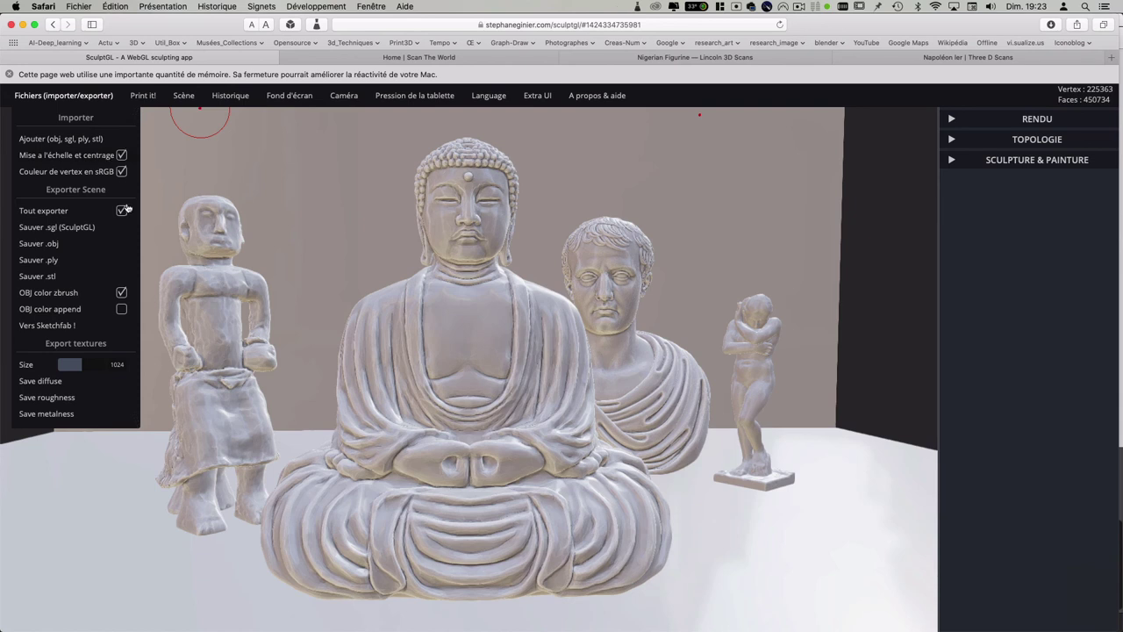
# Step: Raise the export texture size by dragging the Size slider
pyautogui.moveTo(63, 95)
pyautogui.moveTo(83, 365); pyautogui.dragTo(107, 365)
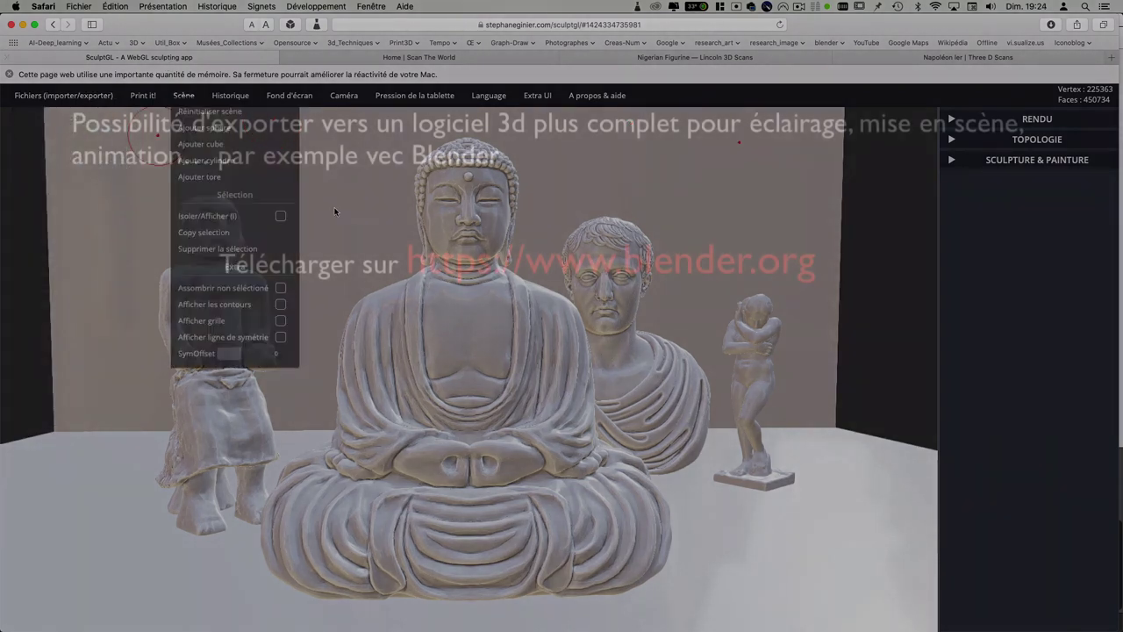
# Step: Close the Fichiers import/export panel and launch Blender from the Dock
pyautogui.click(788, 615)
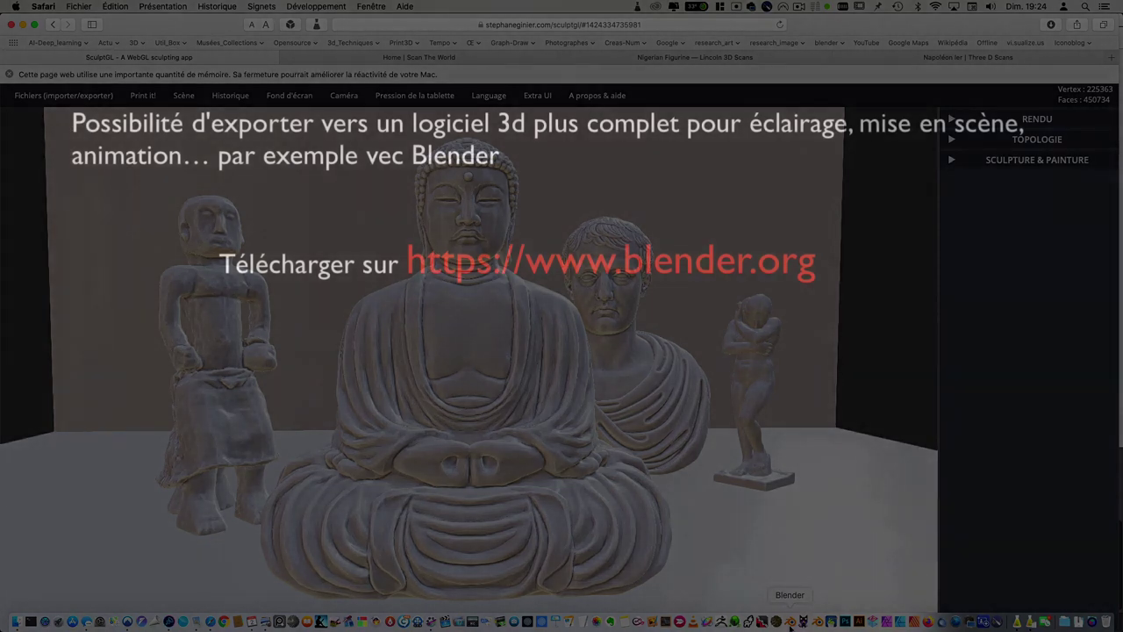
pyautogui.click(790, 623)
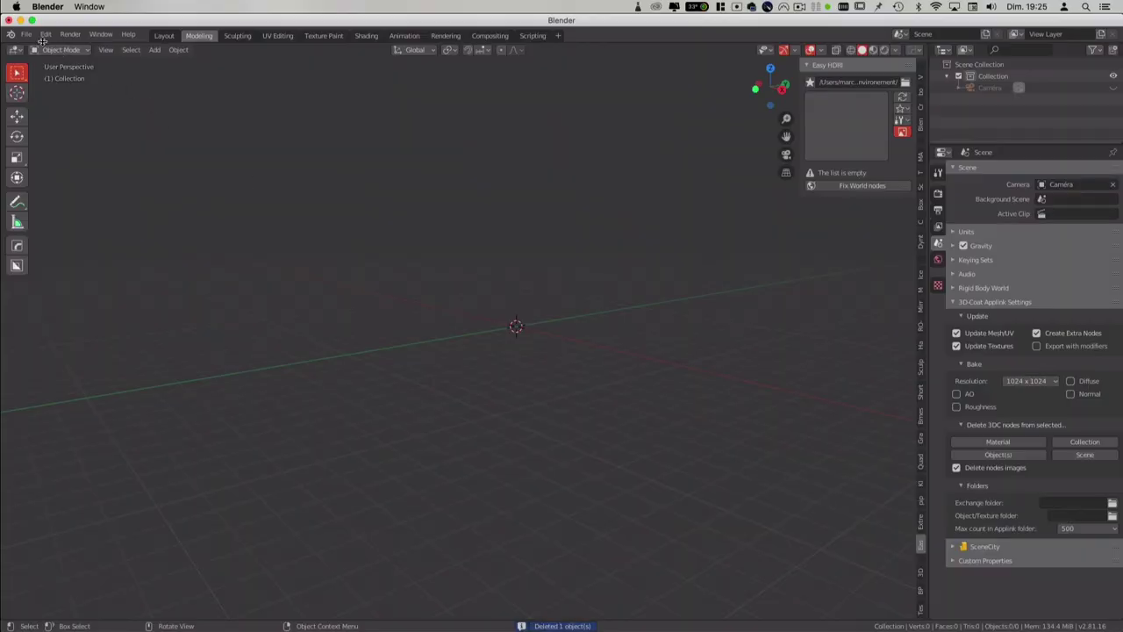
# Step: Import yourMesh-2.obj as a Wavefront OBJ and dismiss the blocked-application warning
pyautogui.click(26, 35)
pyautogui.moveTo(45, 192)
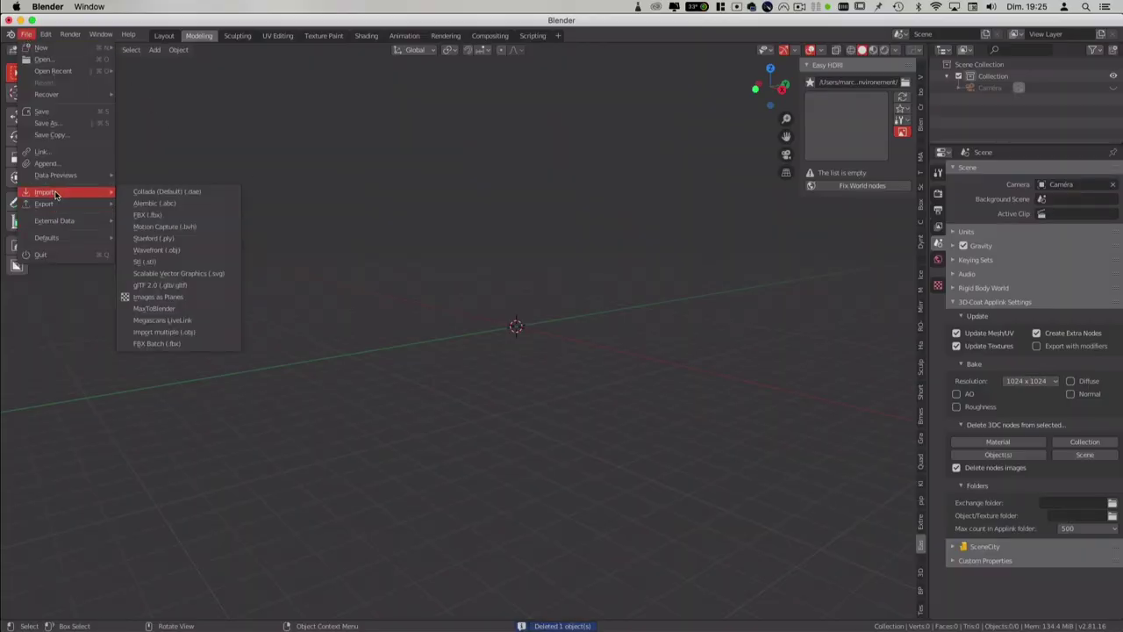
pyautogui.click(153, 250)
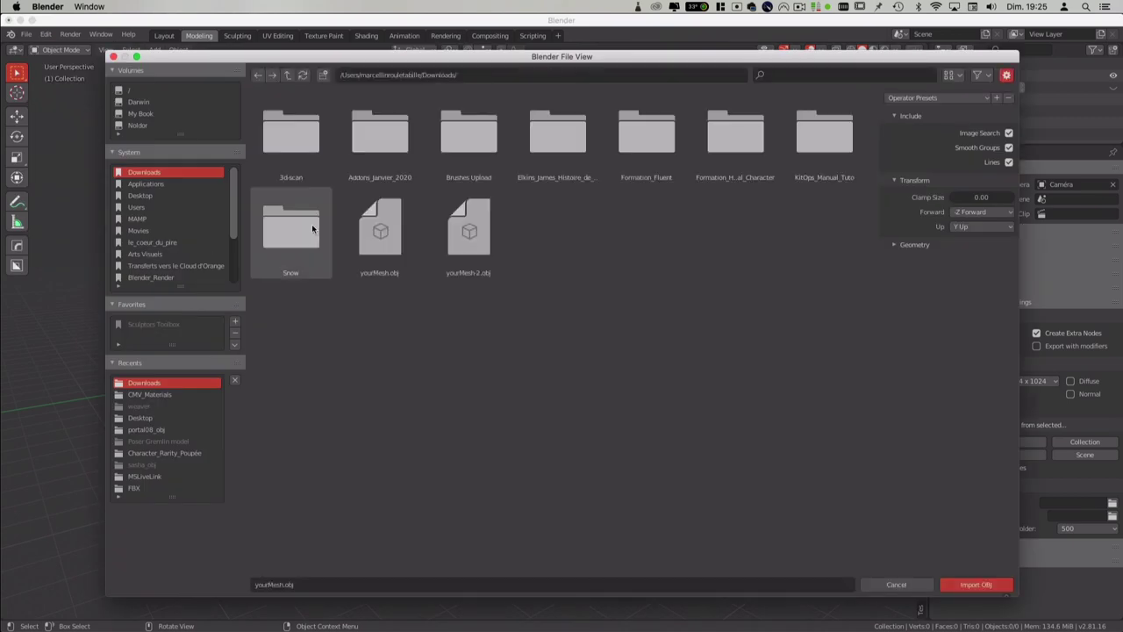
pyautogui.click(472, 230)
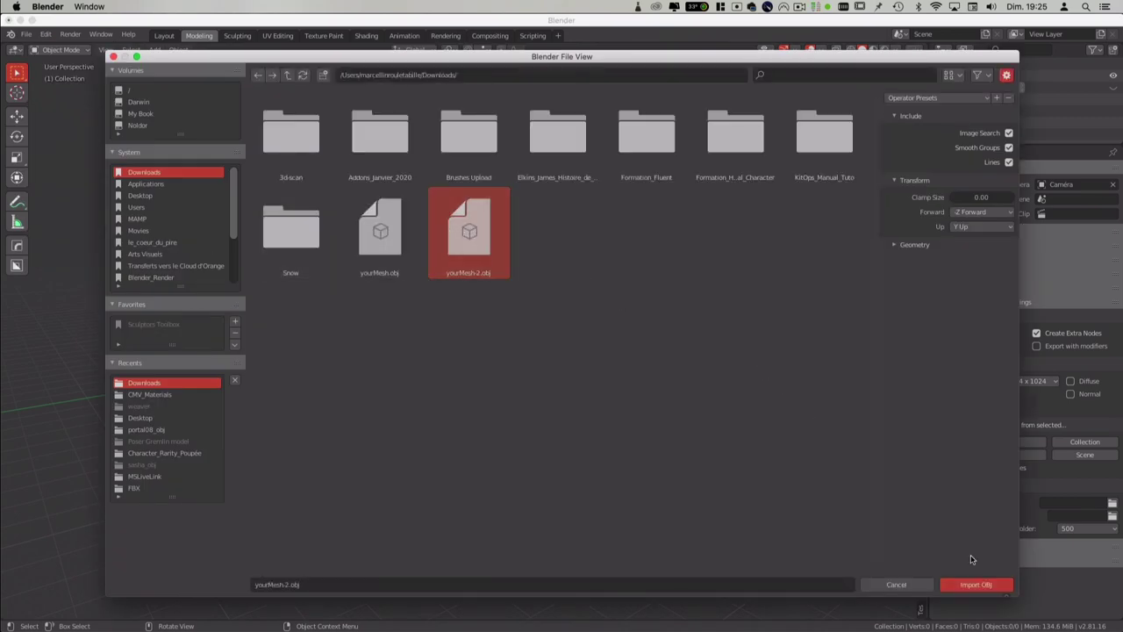
pyautogui.click(975, 585)
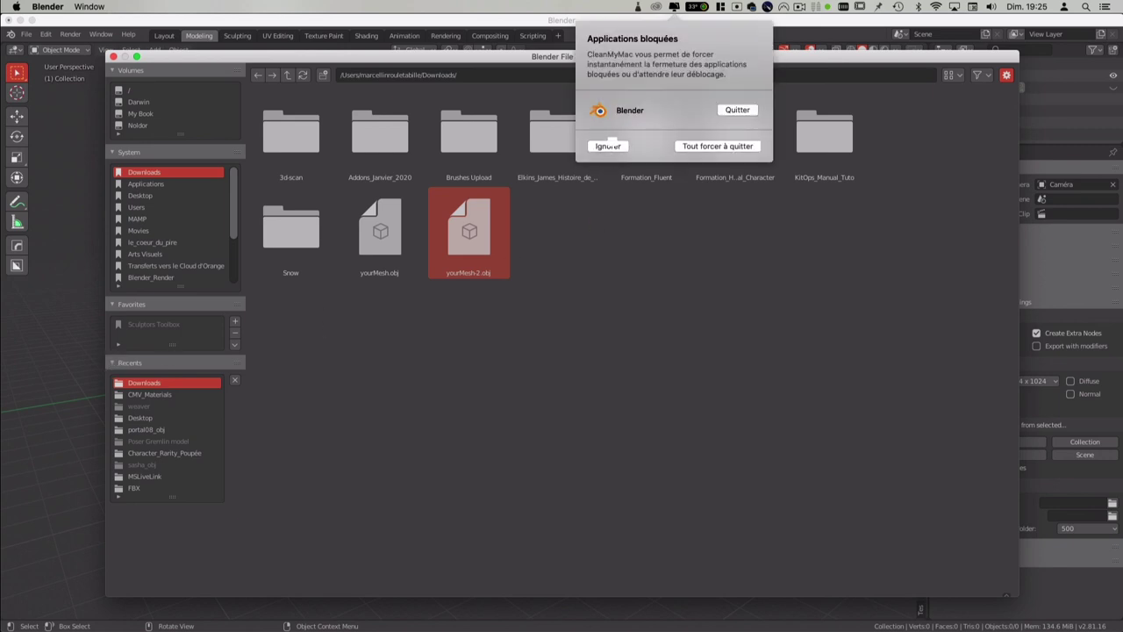
pyautogui.click(608, 145)
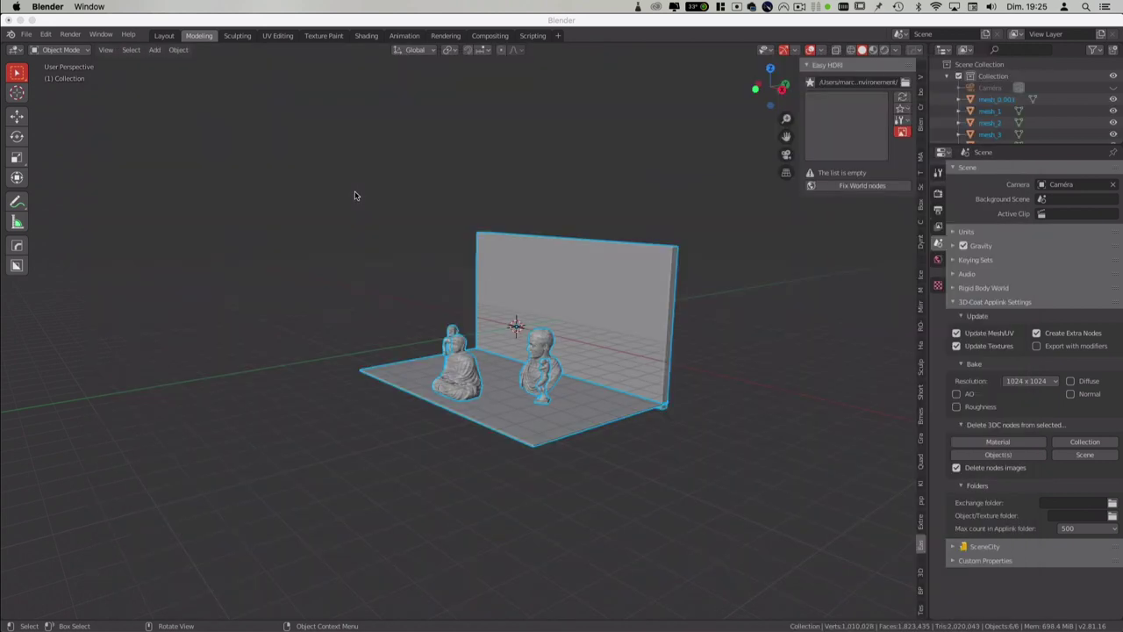
# Step: Orbit and zoom onto the imported statues and wall, then switch to Rendered shading
pyautogui.rightClick(428, 323)
pyautogui.moveTo(413, 246)
pyautogui.mouseDown(button='middle')
pyautogui.moveTo(517, 253)
pyautogui.moveTo(526, 457)
pyautogui.moveTo(574, 421)
pyautogui.moveTo(587, 435)
pyautogui.moveTo(615, 412)
pyautogui.moveTo(667, 451)
pyautogui.moveTo(708, 505)
pyautogui.moveTo(665, 467)
pyautogui.moveTo(680, 496)
pyautogui.moveTo(697, 470)
pyautogui.moveTo(650, 437)
pyautogui.moveTo(679, 451)
pyautogui.mouseUp(button='middle')
pyautogui.scroll(5, 525, 454)
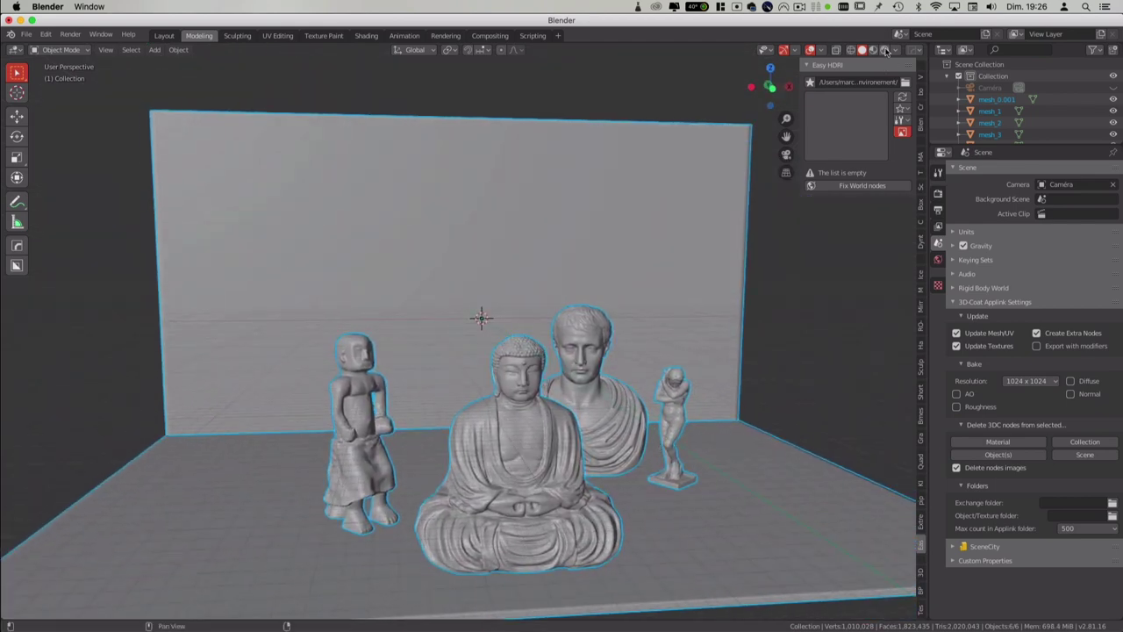
pyautogui.click(884, 50)
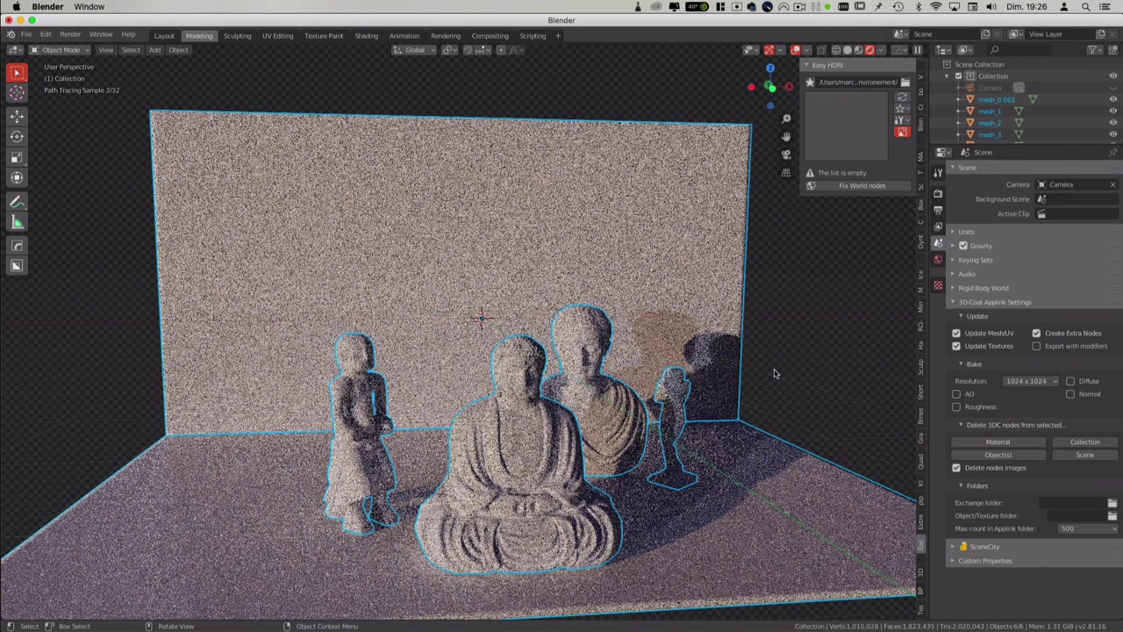
# Step: Change the Render Engine from Cycles to Eevee in Render Properties
pyautogui.click(939, 173)
pyautogui.click(938, 193)
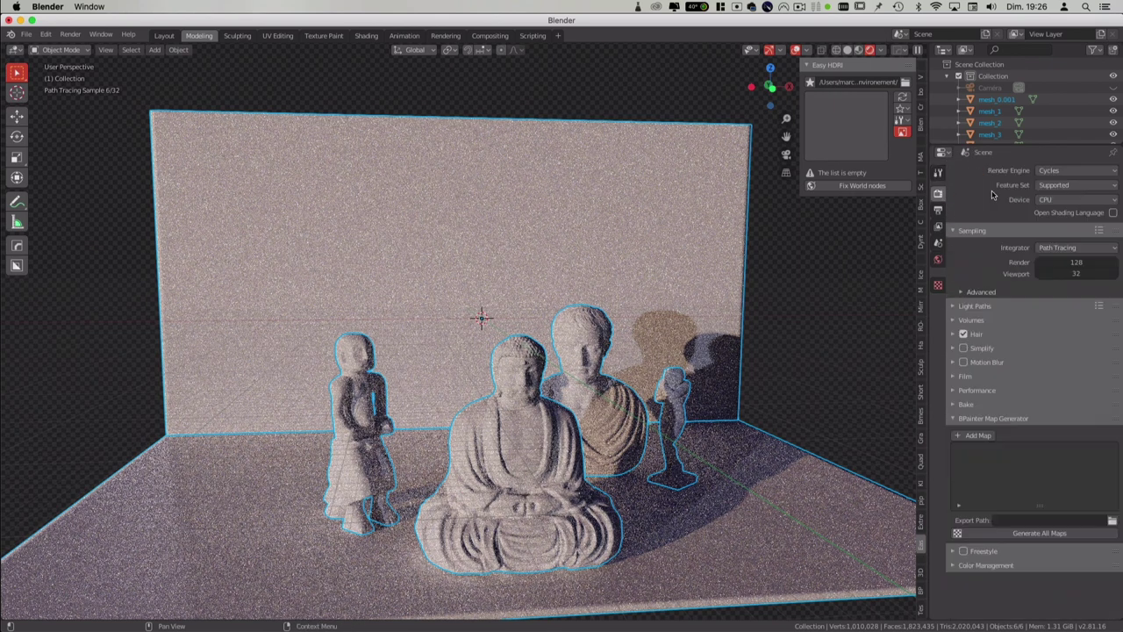
pyautogui.click(1045, 173)
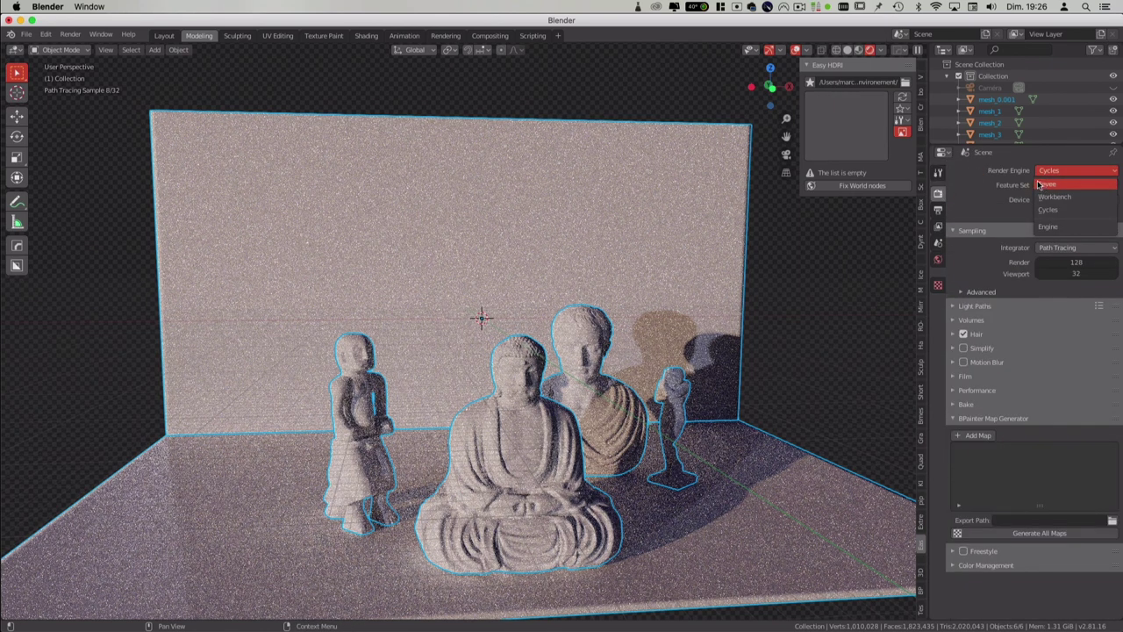
pyautogui.click(1040, 184)
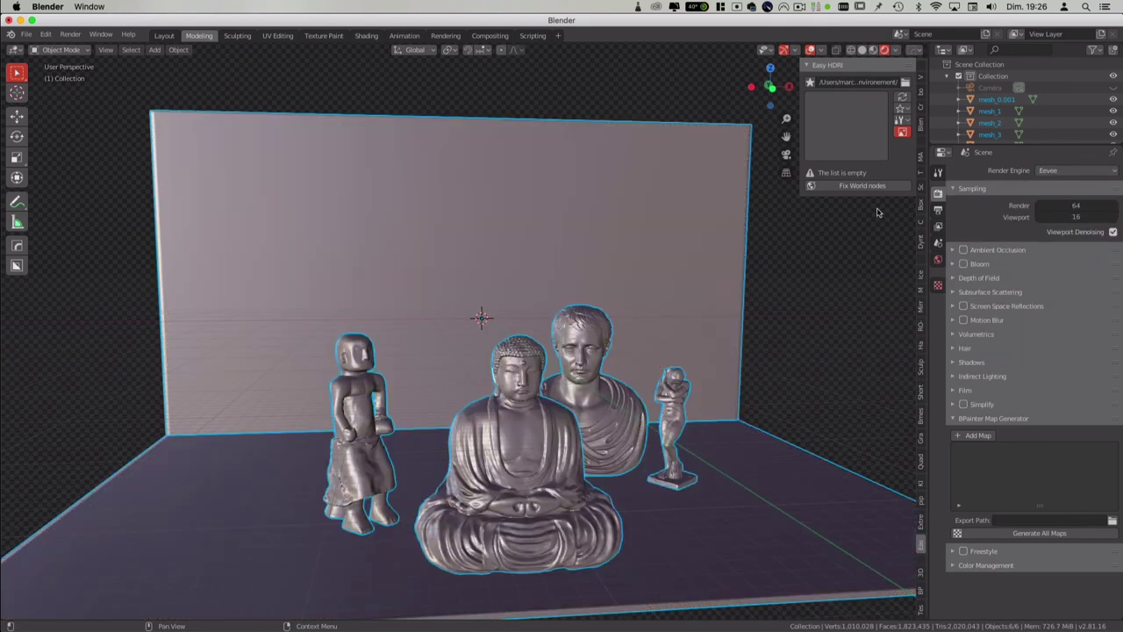
pyautogui.hscroll(-5, 765, 302)
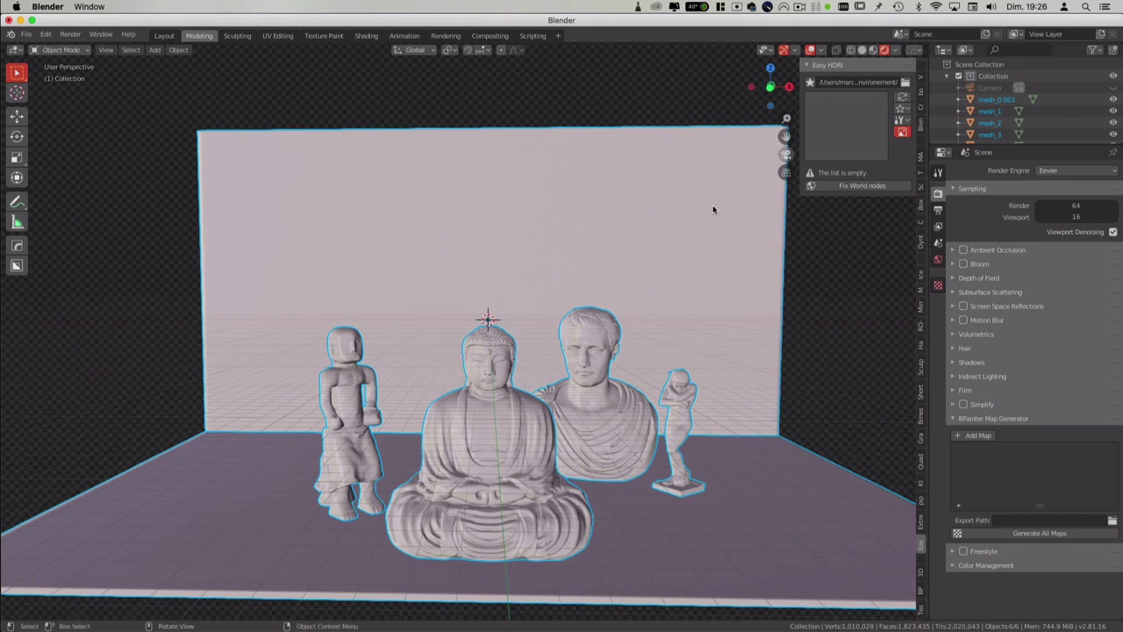
# Step: Zoom in, select every object with the A menu, and orbit around the statues
pyautogui.hscroll(-2, 719, 213)
pyautogui.hscroll(-2, 717, 215)
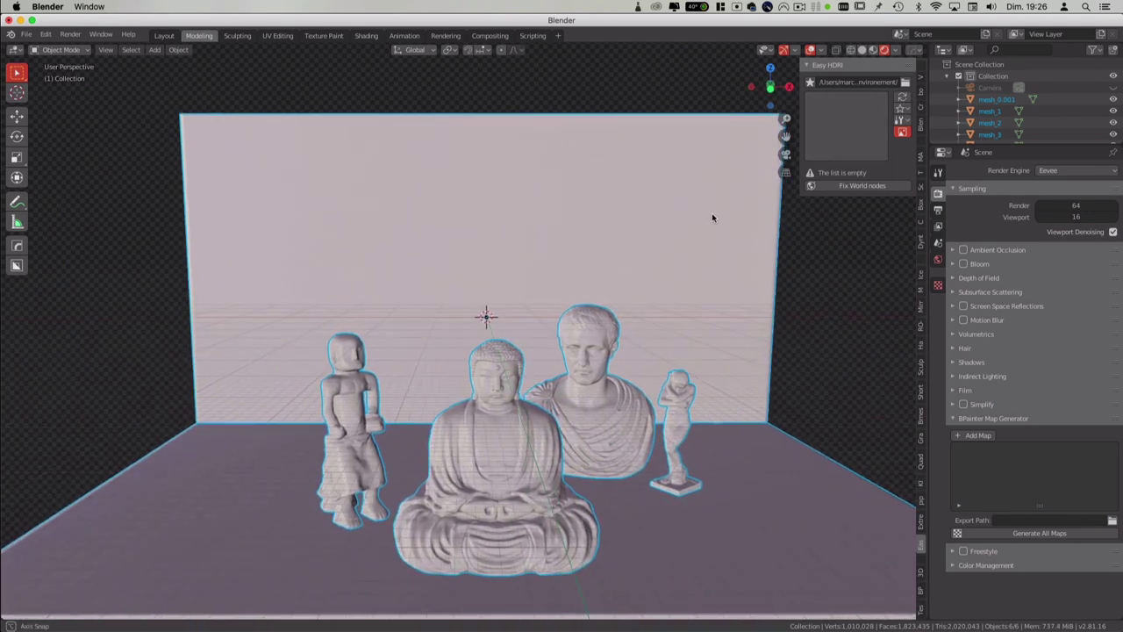
pyautogui.scroll(2, 626, 390)
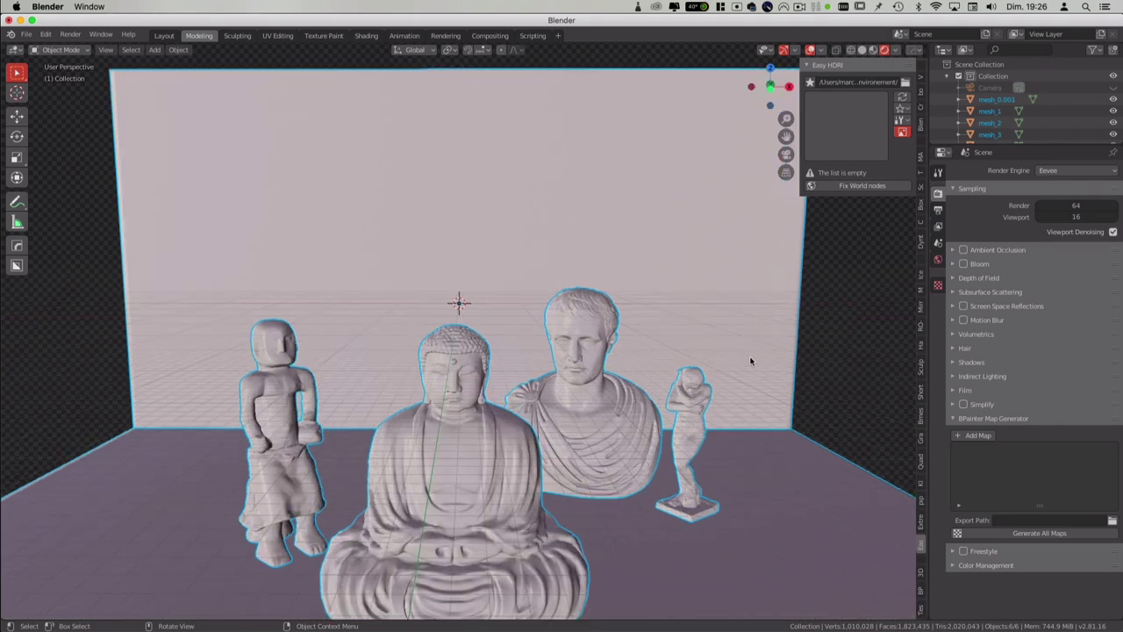
pyautogui.click(822, 365)
pyautogui.press('a')
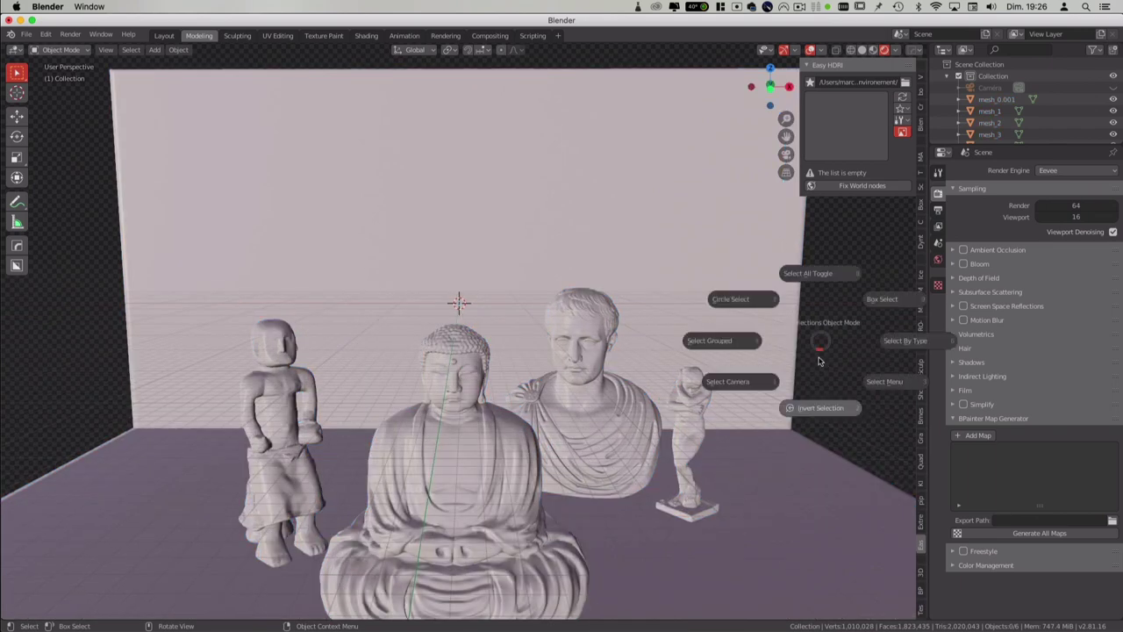
pyautogui.click(869, 214)
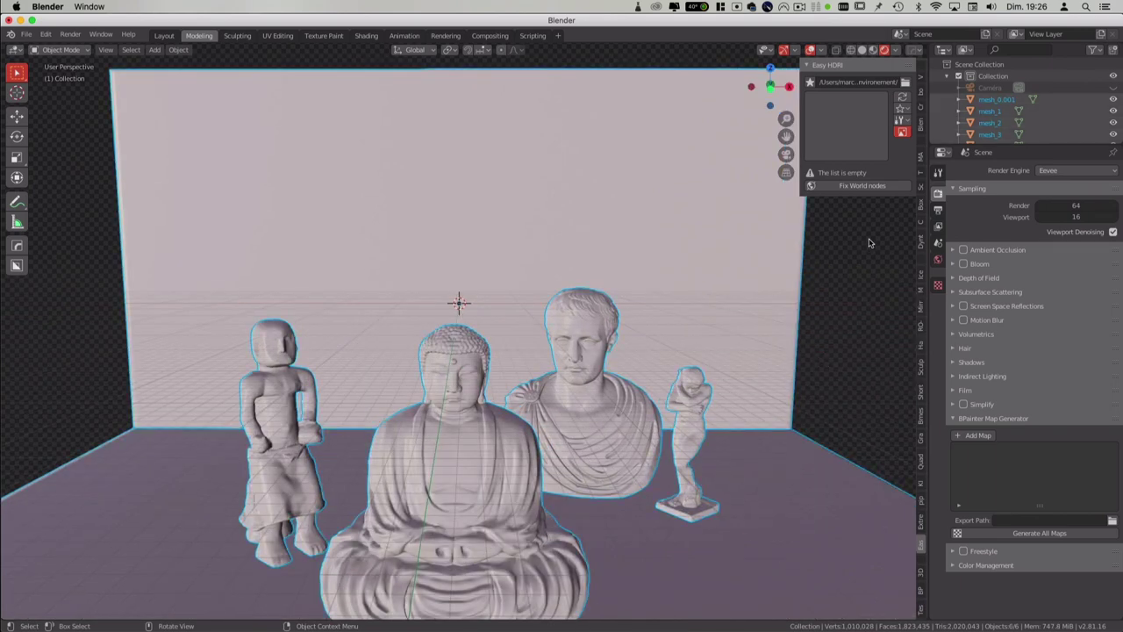
pyautogui.click(812, 64)
pyautogui.moveTo(847, 221); pyautogui.dragTo(828, 200, button='middle')
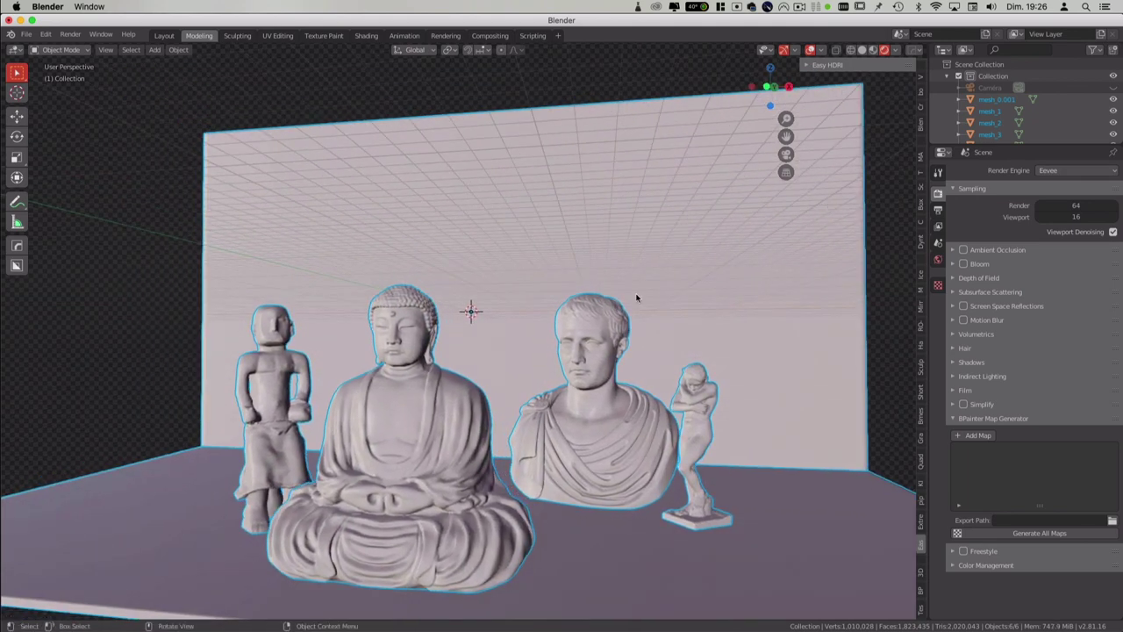
# Step: Enter Edit Mode on the Buddha, then on the bust, to inspect their meshes
pyautogui.click(414, 404)
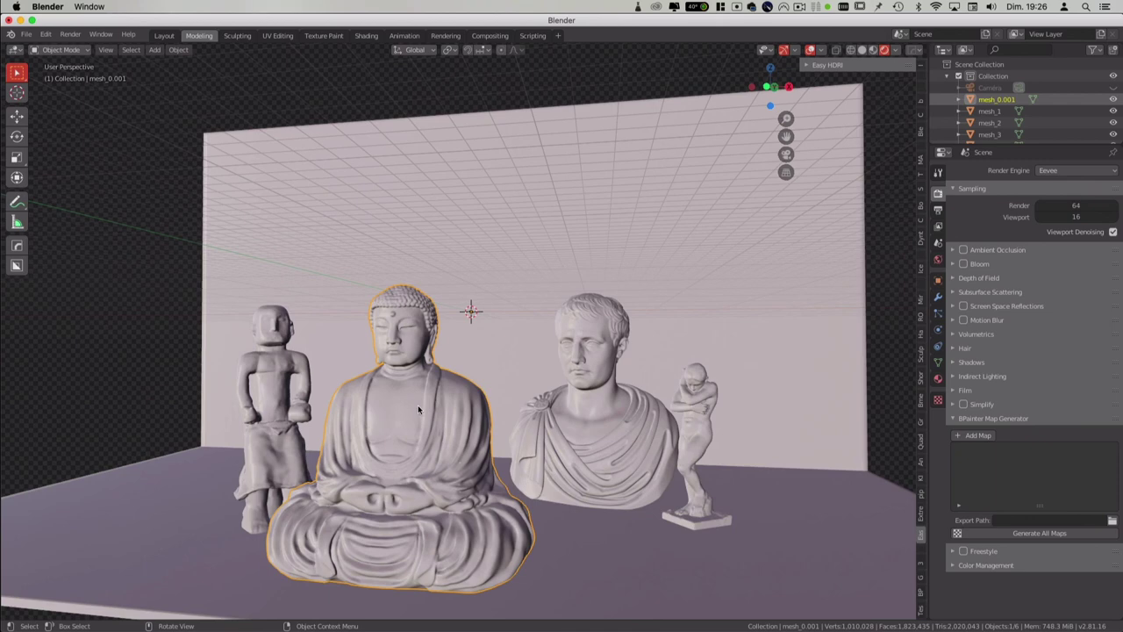
pyautogui.press('Tab')
pyautogui.press('Tab')
pyautogui.click(582, 388)
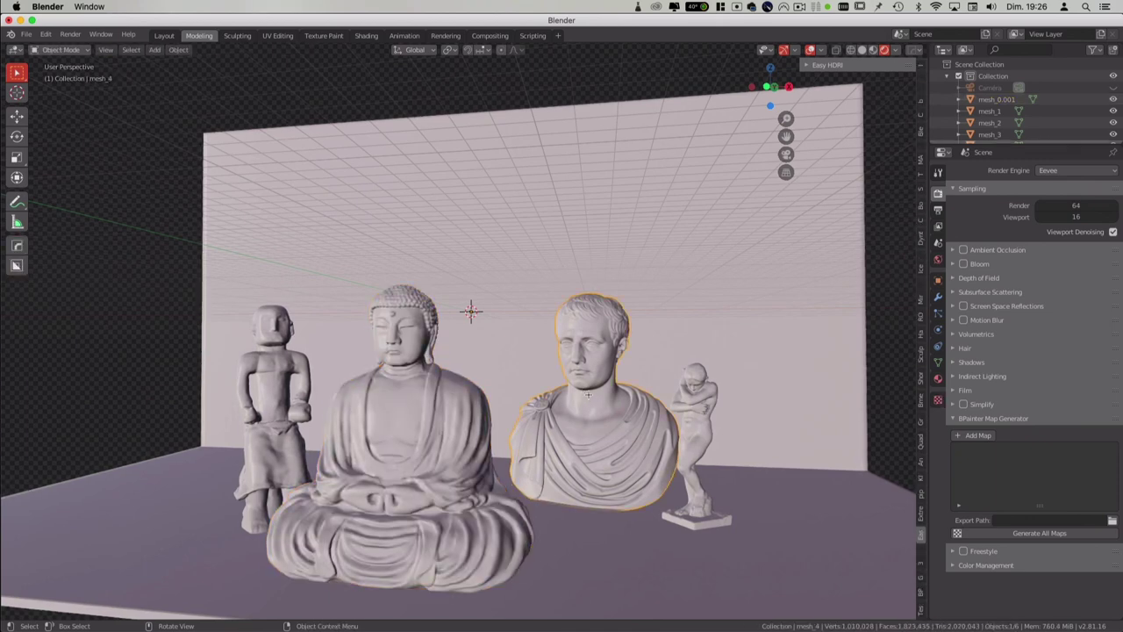
pyautogui.press('Tab')
pyautogui.press('Tab')
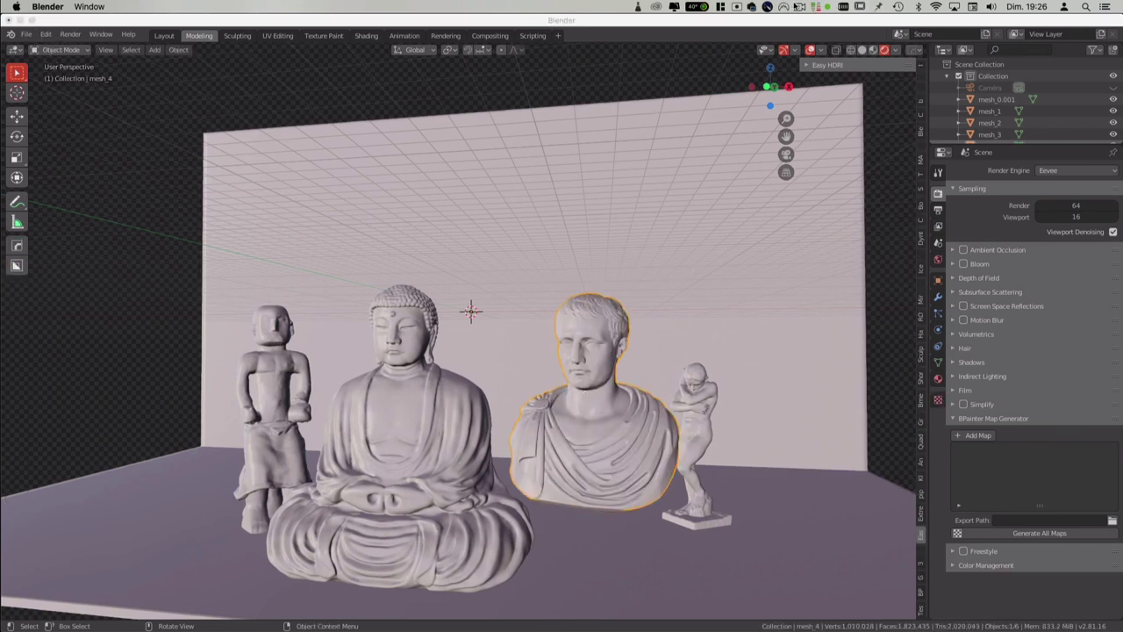
pyautogui.click(794, 6)
pyautogui.click(779, 7)
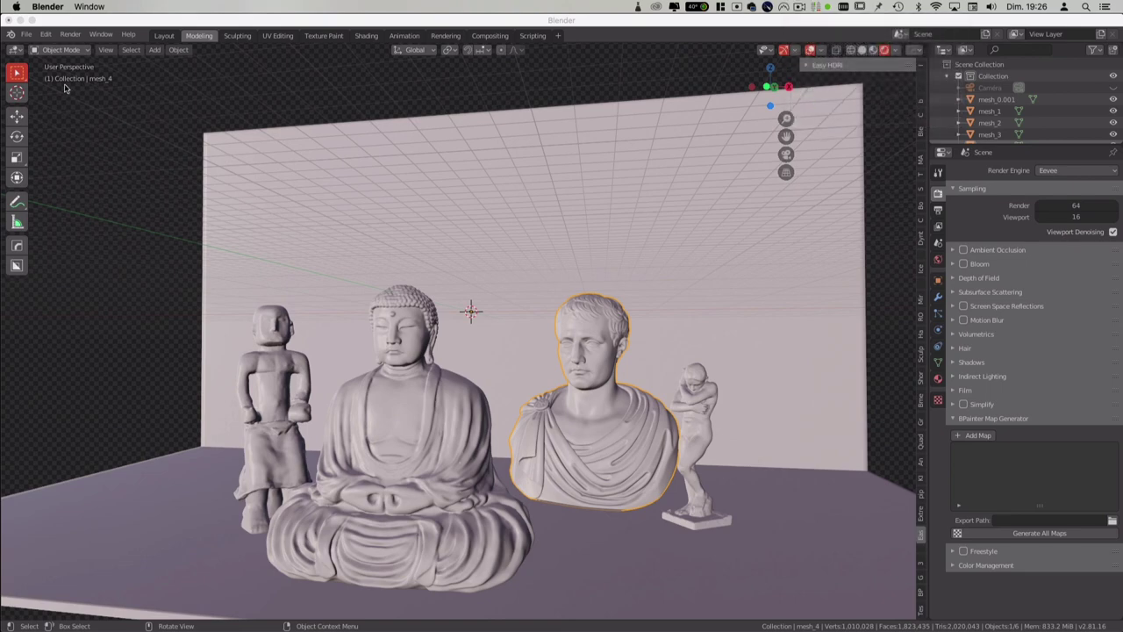